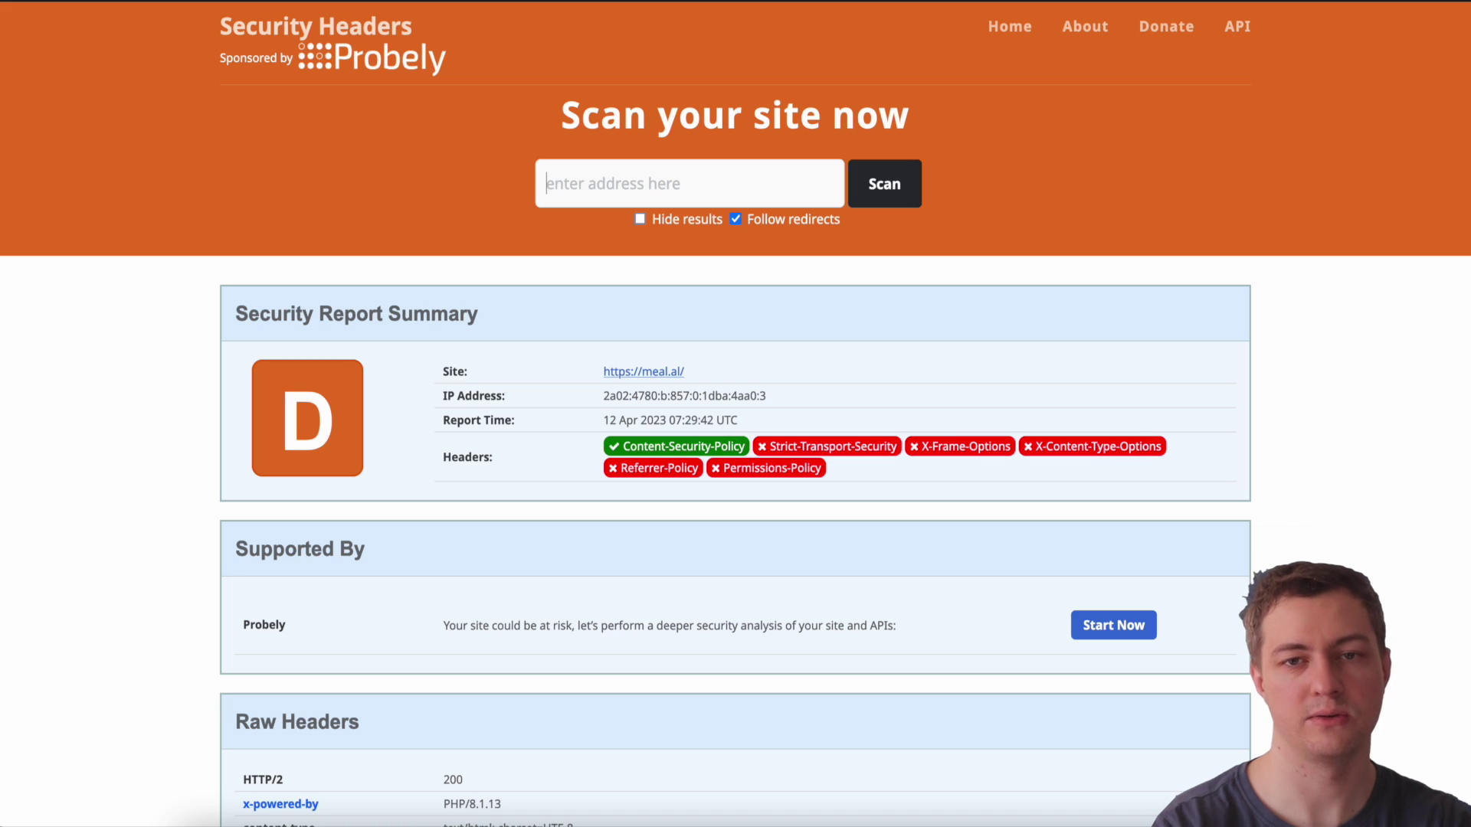
# - Enter meal.al in the Security Headers scan box and run a fresh scan
pyautogui.write('mea')
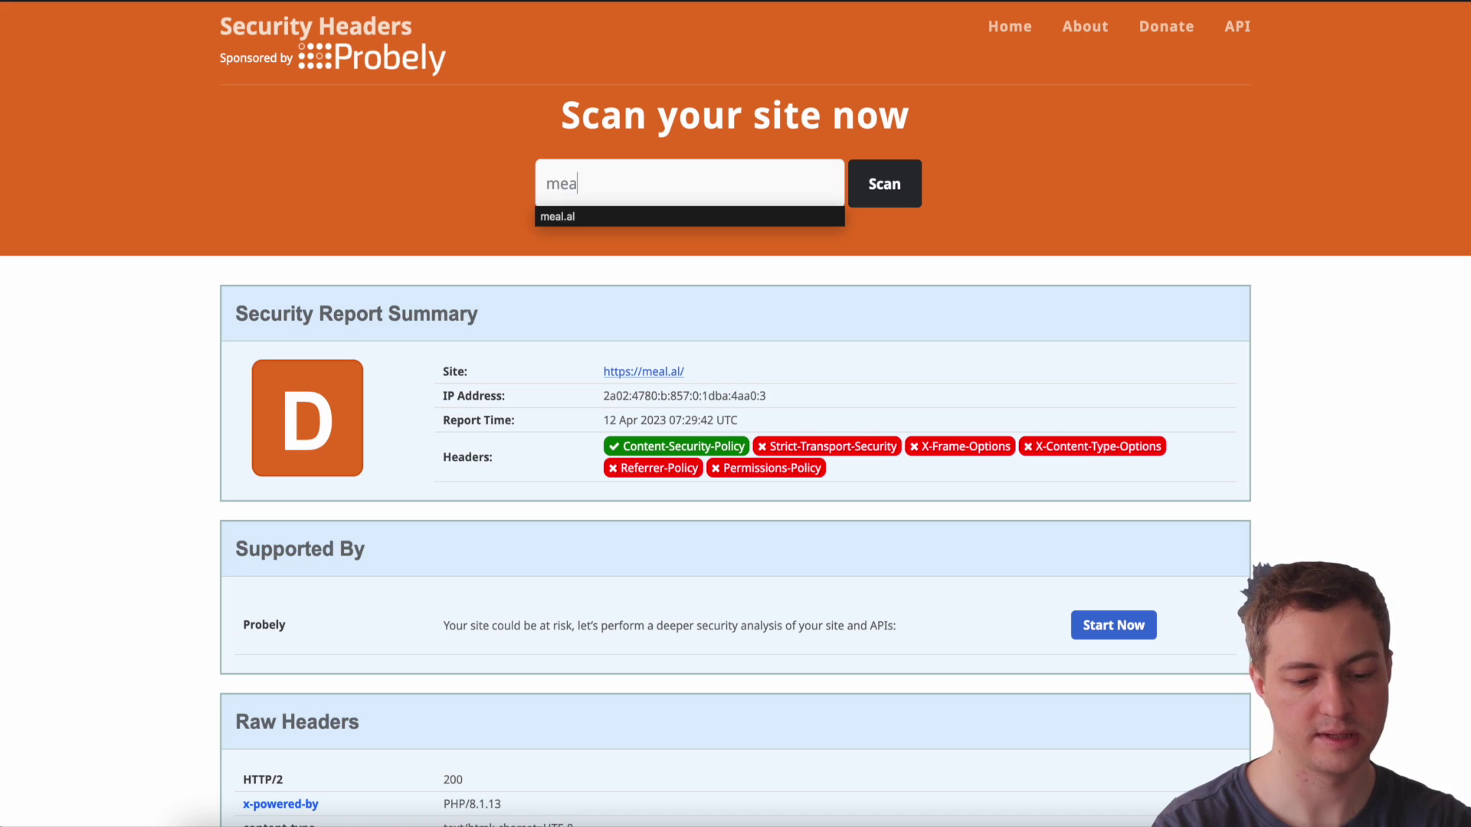
pyautogui.write('l.al')
pyautogui.press('BackSpace')
pyautogui.press('BackSpace')
pyautogui.press('BackSpace')
pyautogui.press('BackSpace')
pyautogui.press('BackSpace')
pyautogui.press('BackSpace')
pyautogui.press('BackSpace')
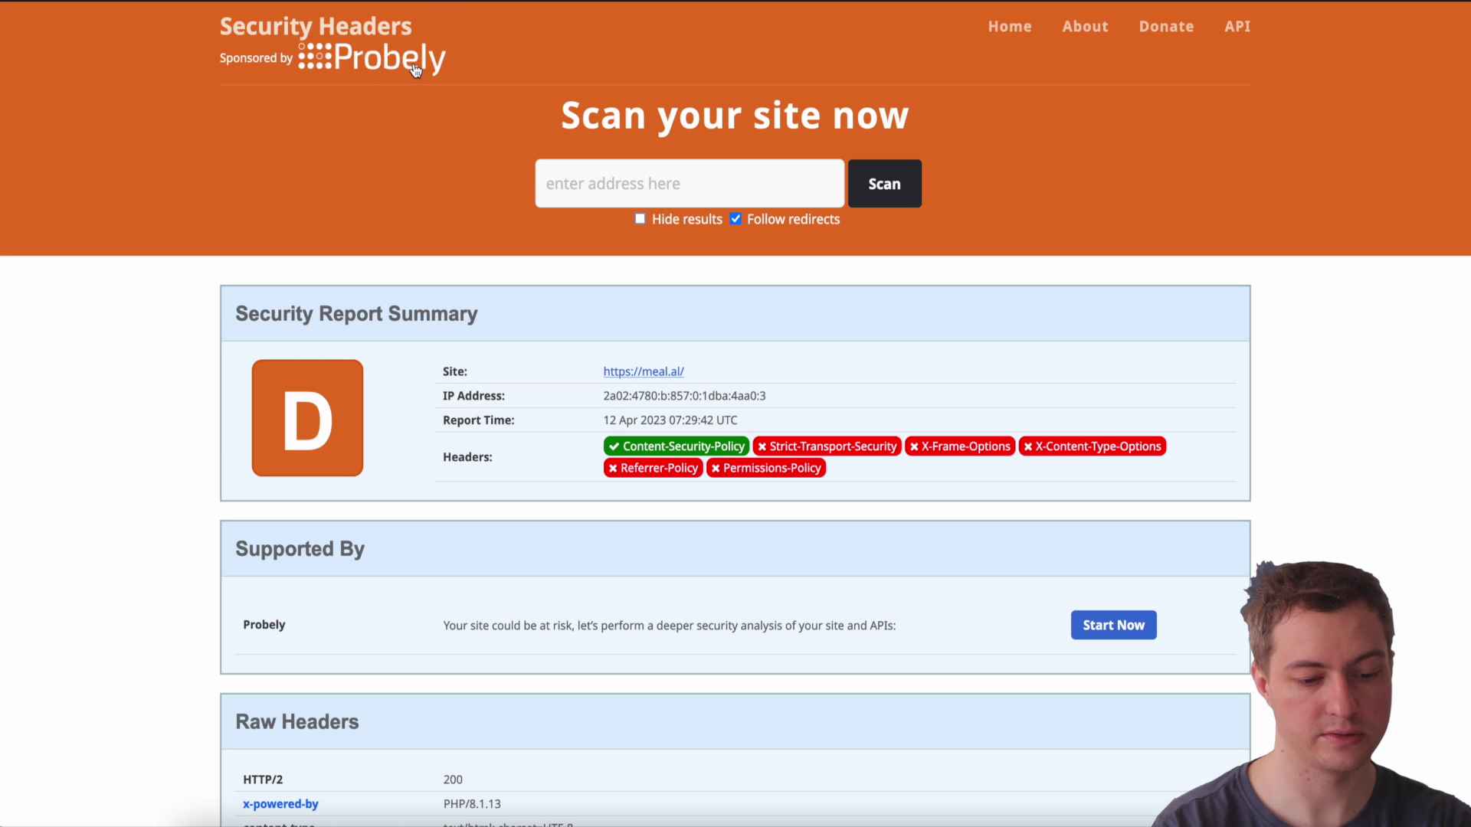
pyautogui.moveTo(526, 114); pyautogui.dragTo(1004, 106)
pyautogui.click(1025, 110)
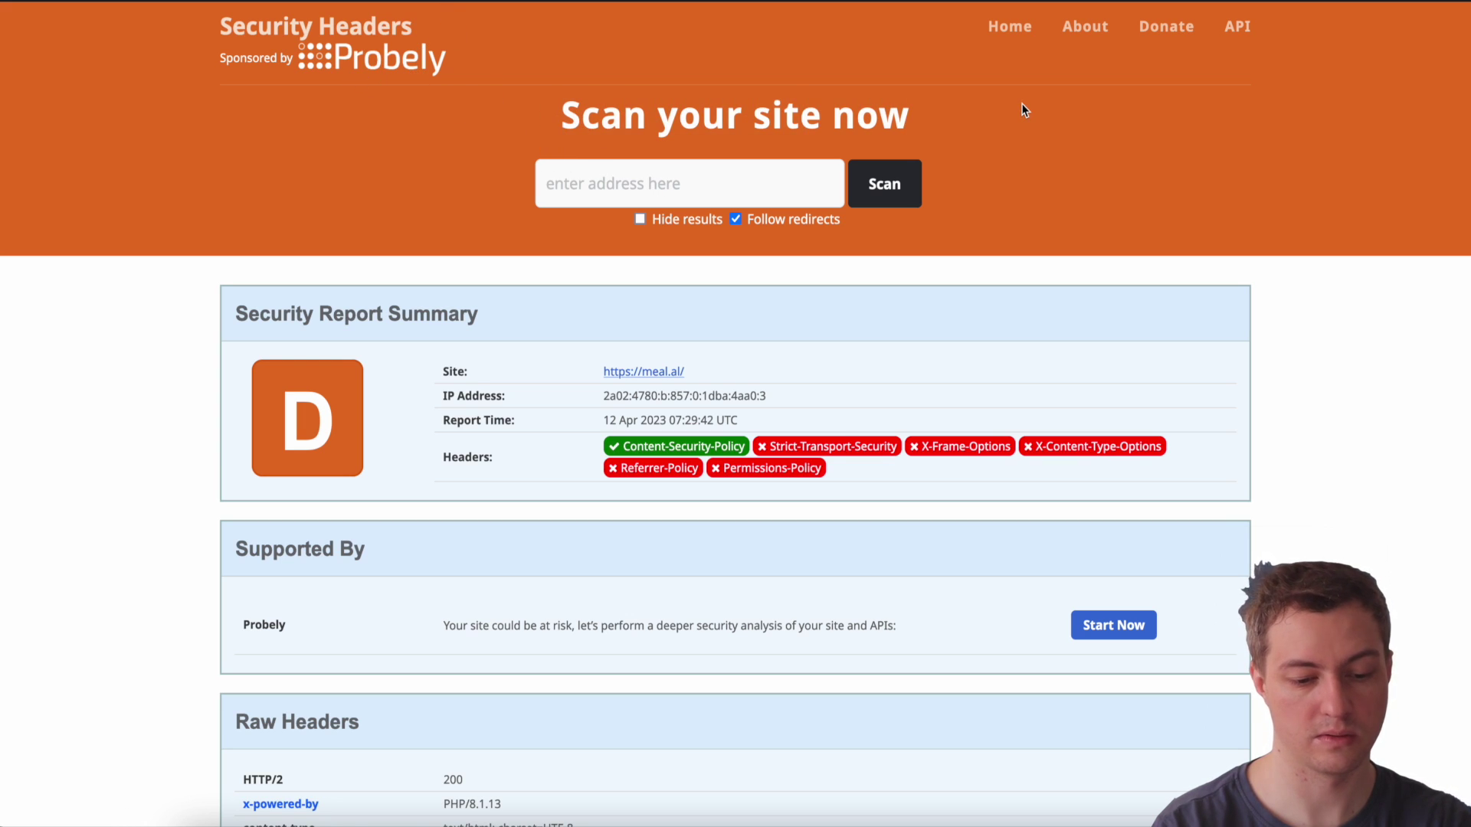
pyautogui.click(653, 192)
pyautogui.write('meal.al')
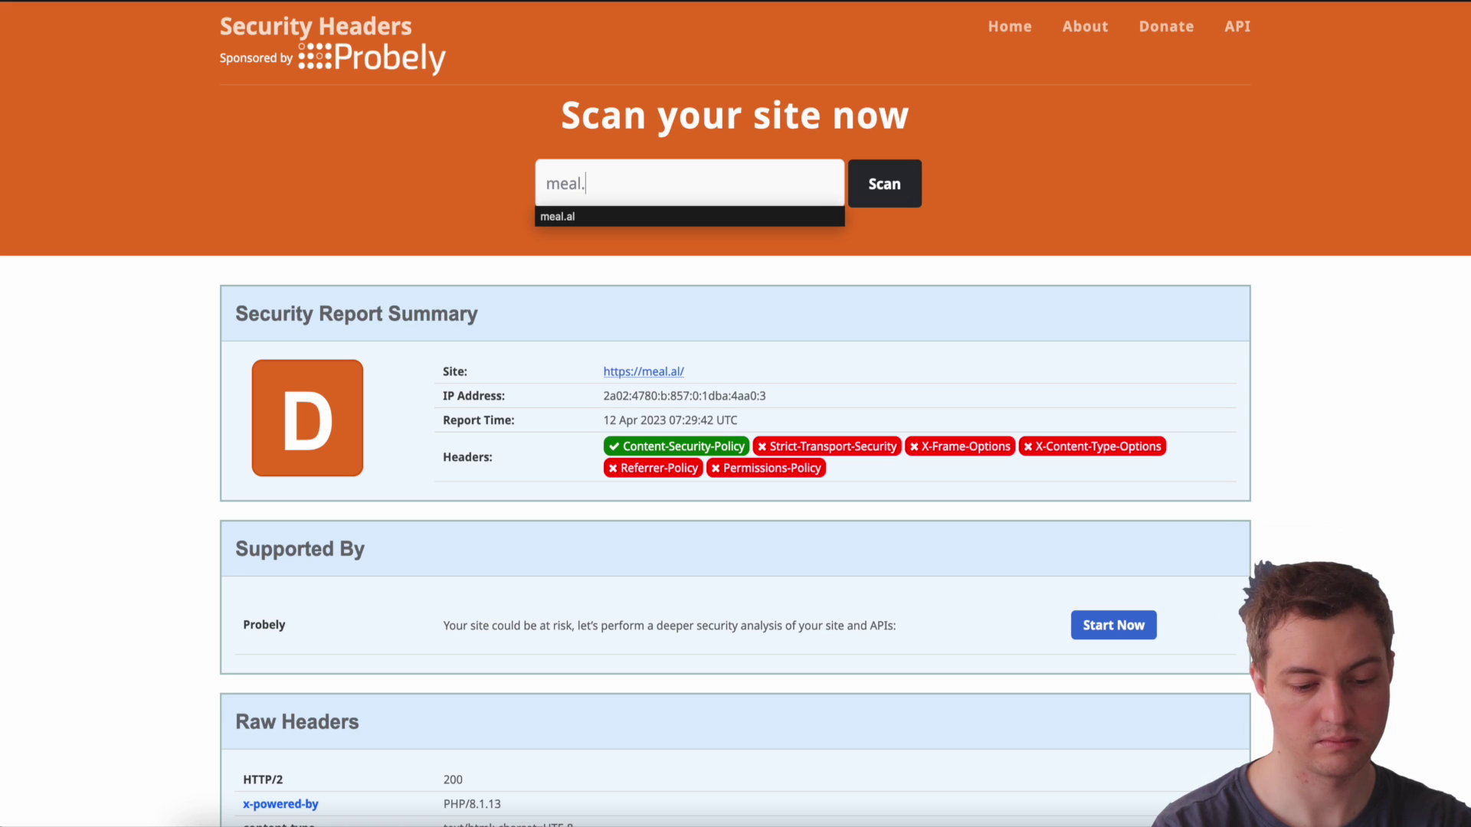
pyautogui.click(897, 169)
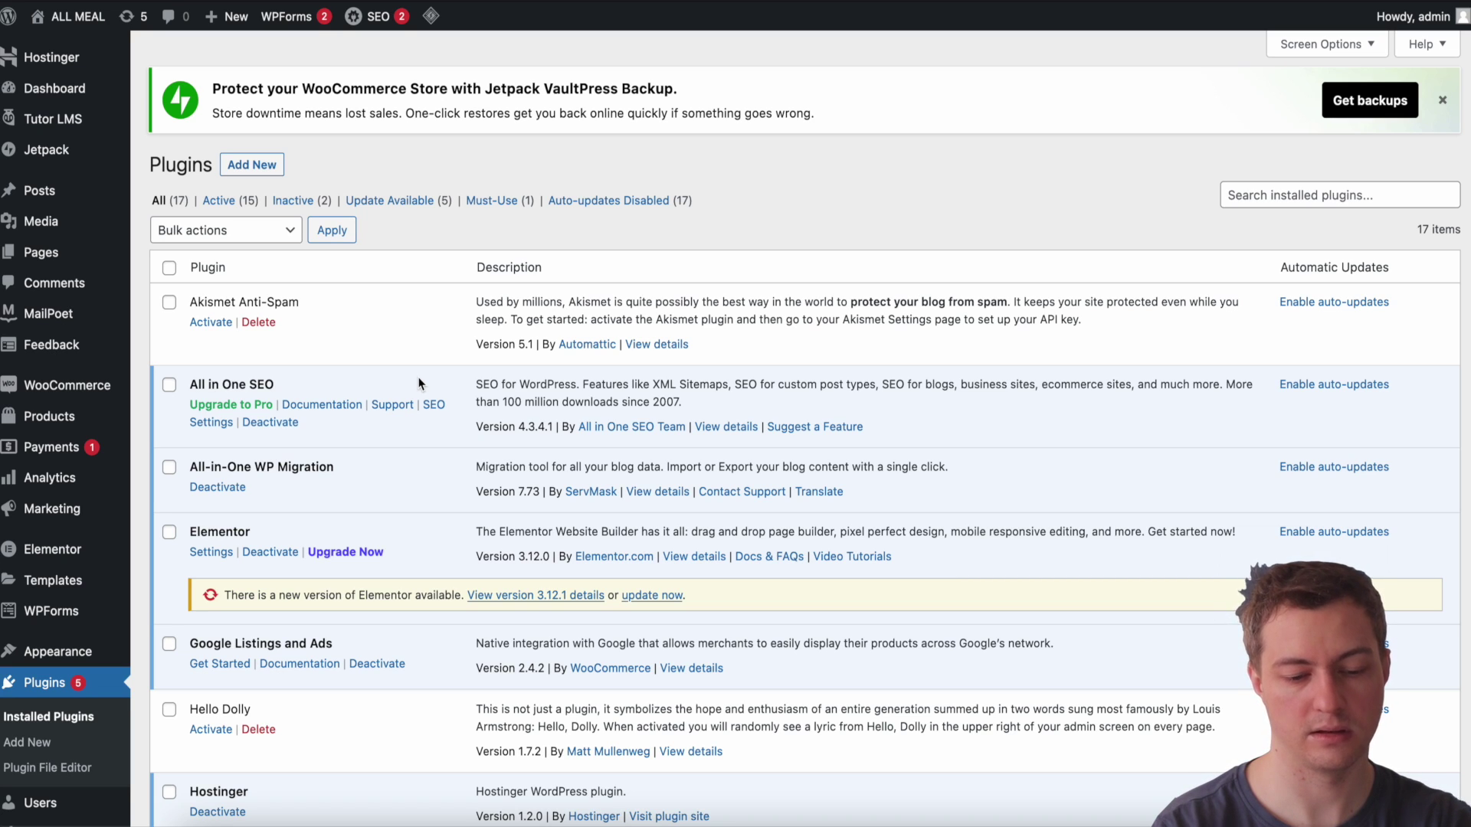
# - Go to Add New plugins and search for the HTTP Headers plugin
pyautogui.scroll(-1, 434, 371)
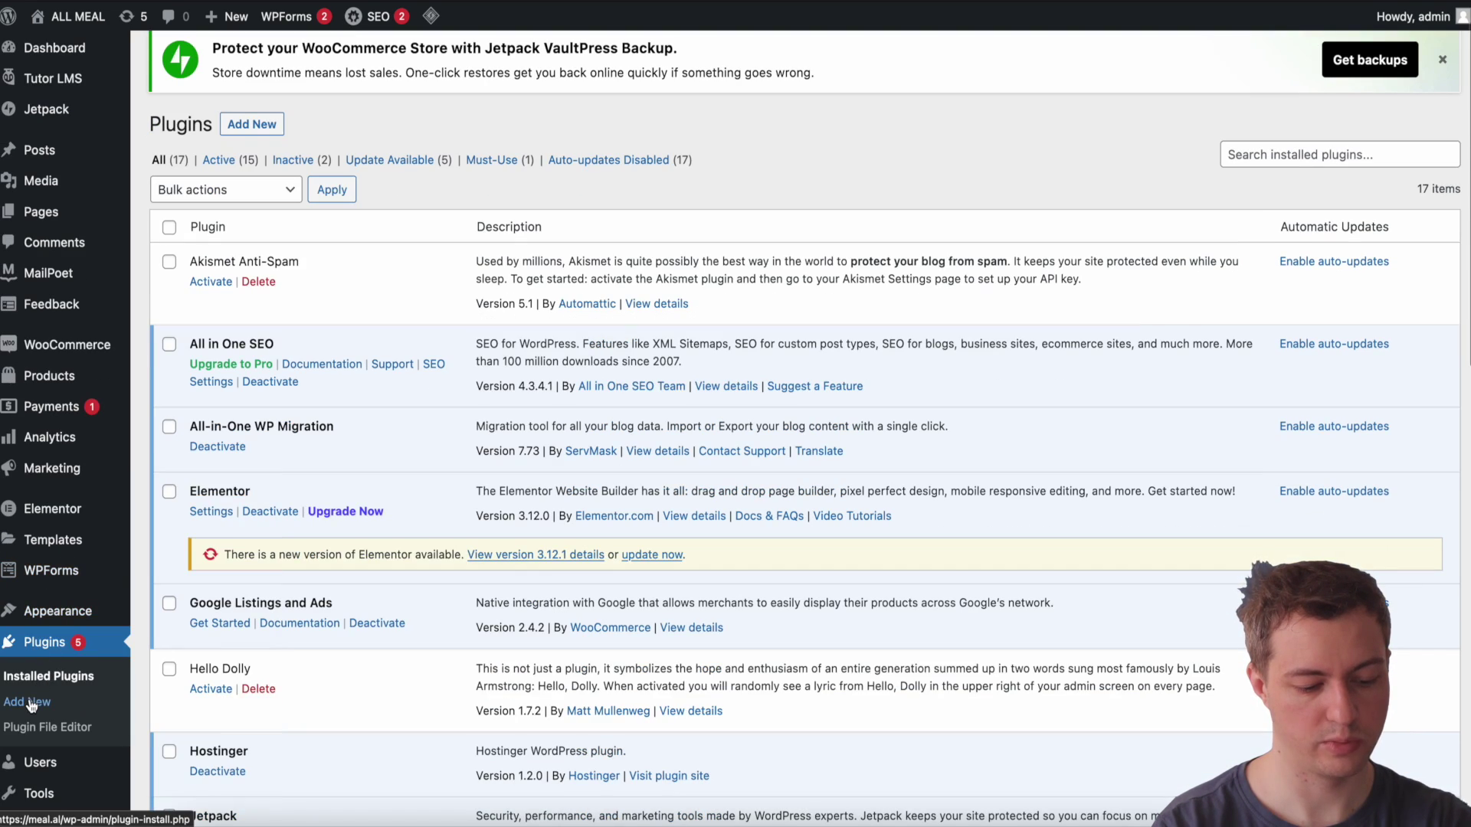
pyautogui.click(31, 703)
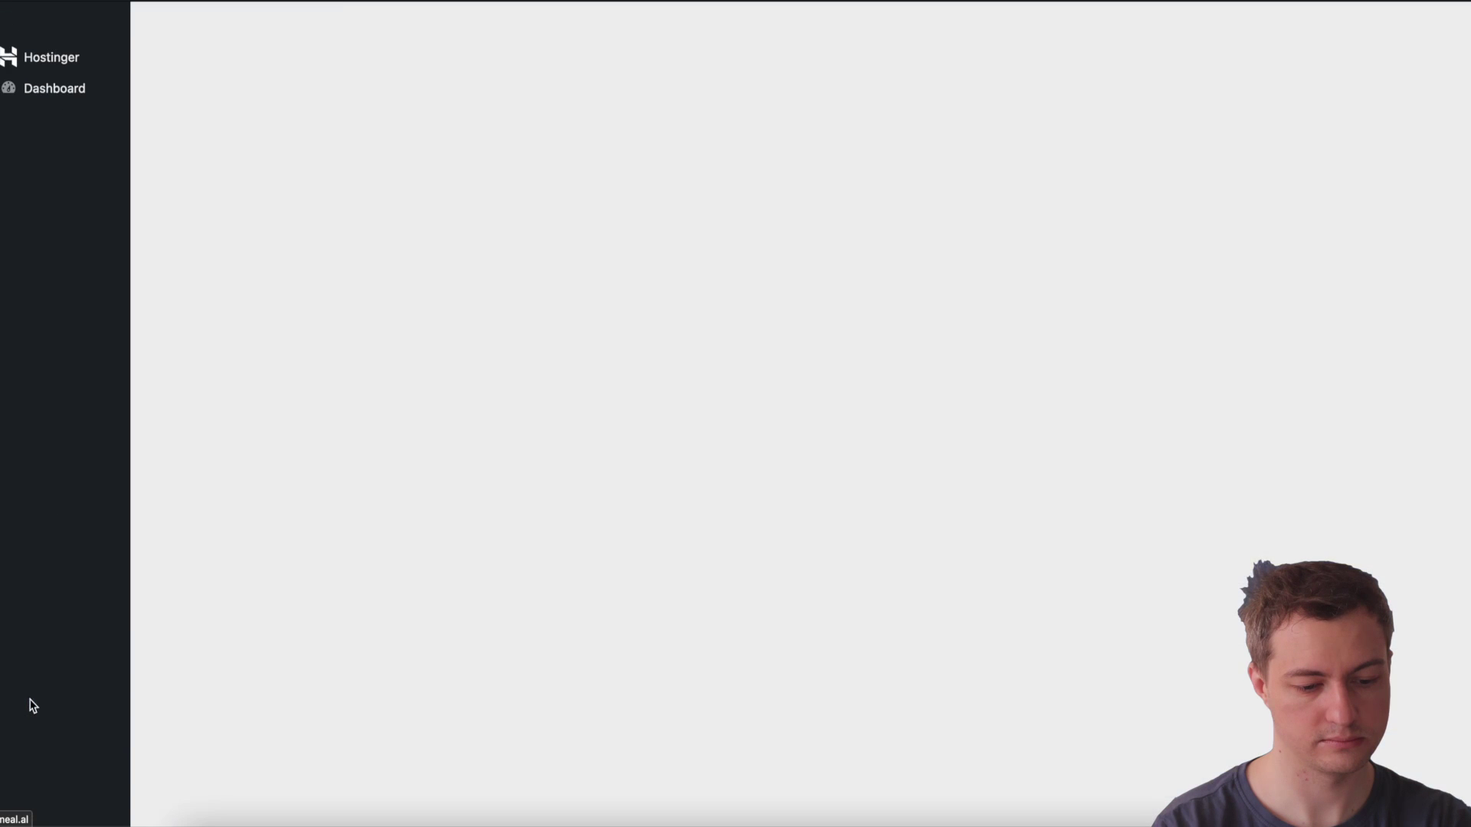
pyautogui.write('Headers s')
pyautogui.press('BackSpace')
pyautogui.write('poi')
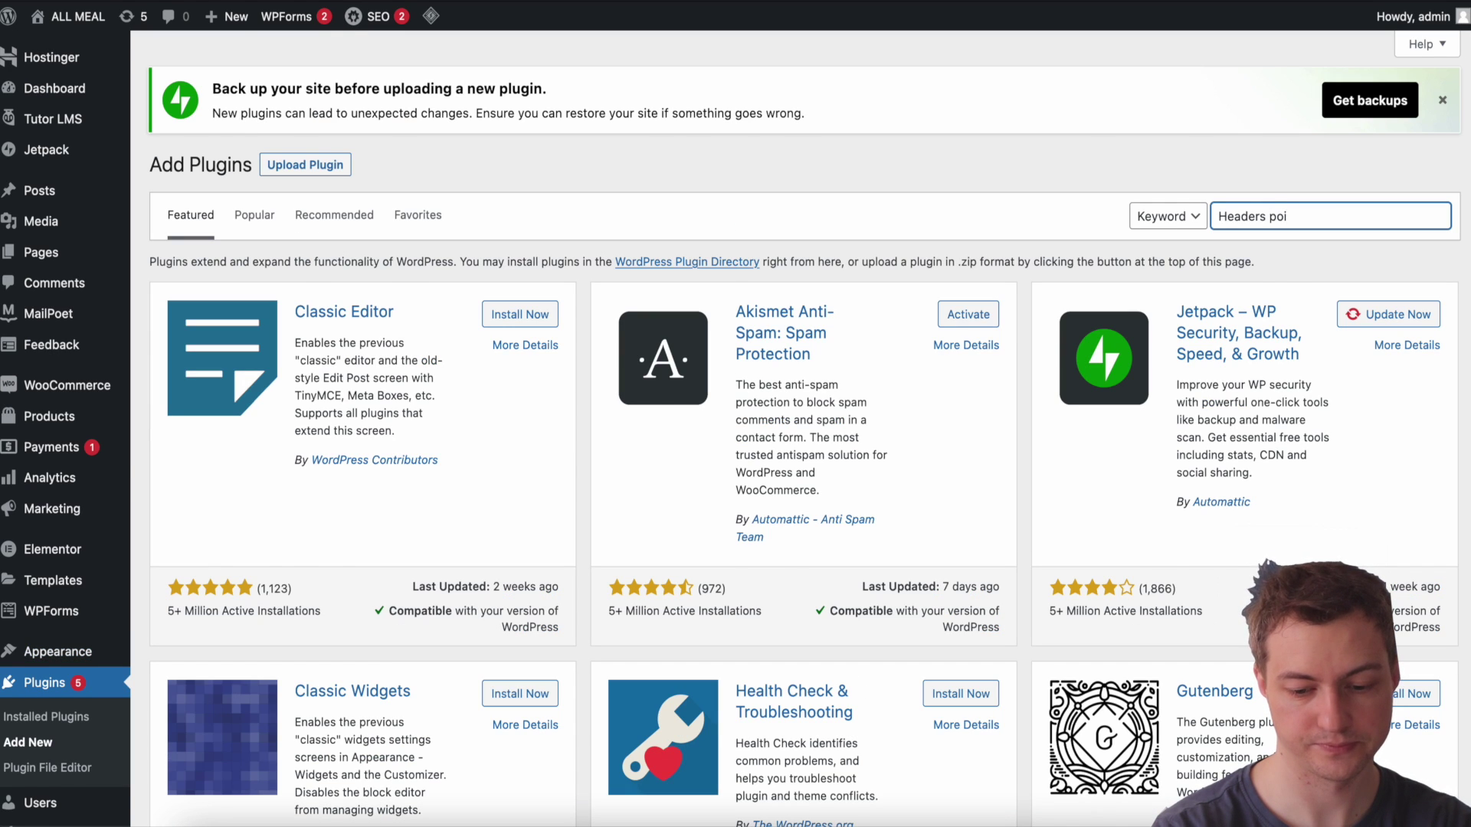
pyautogui.scroll(-3, 945, 295)
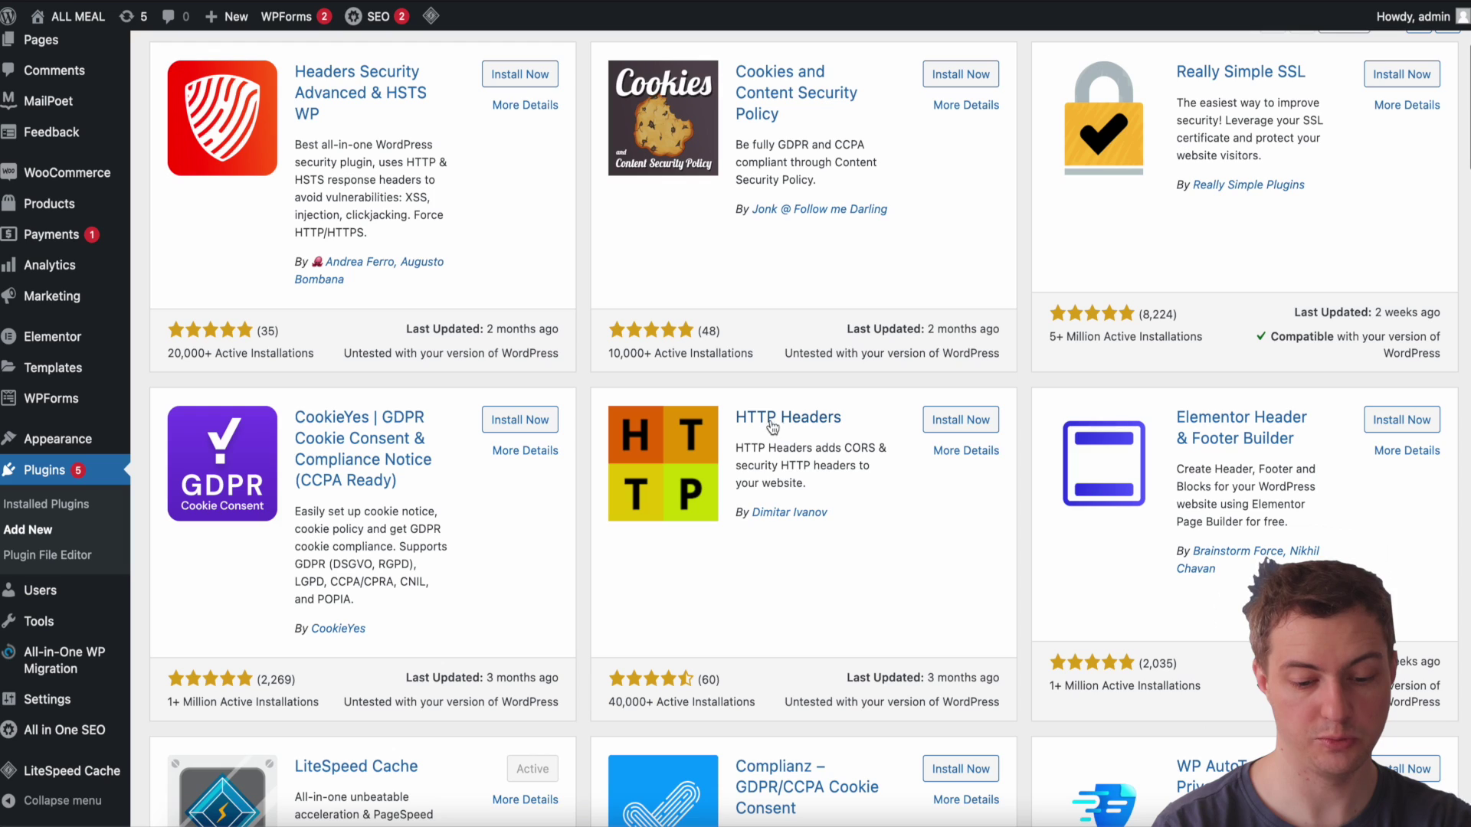
# - Install and activate the HTTP Headers plugin
pyautogui.moveTo(736, 447); pyautogui.dragTo(803, 483)
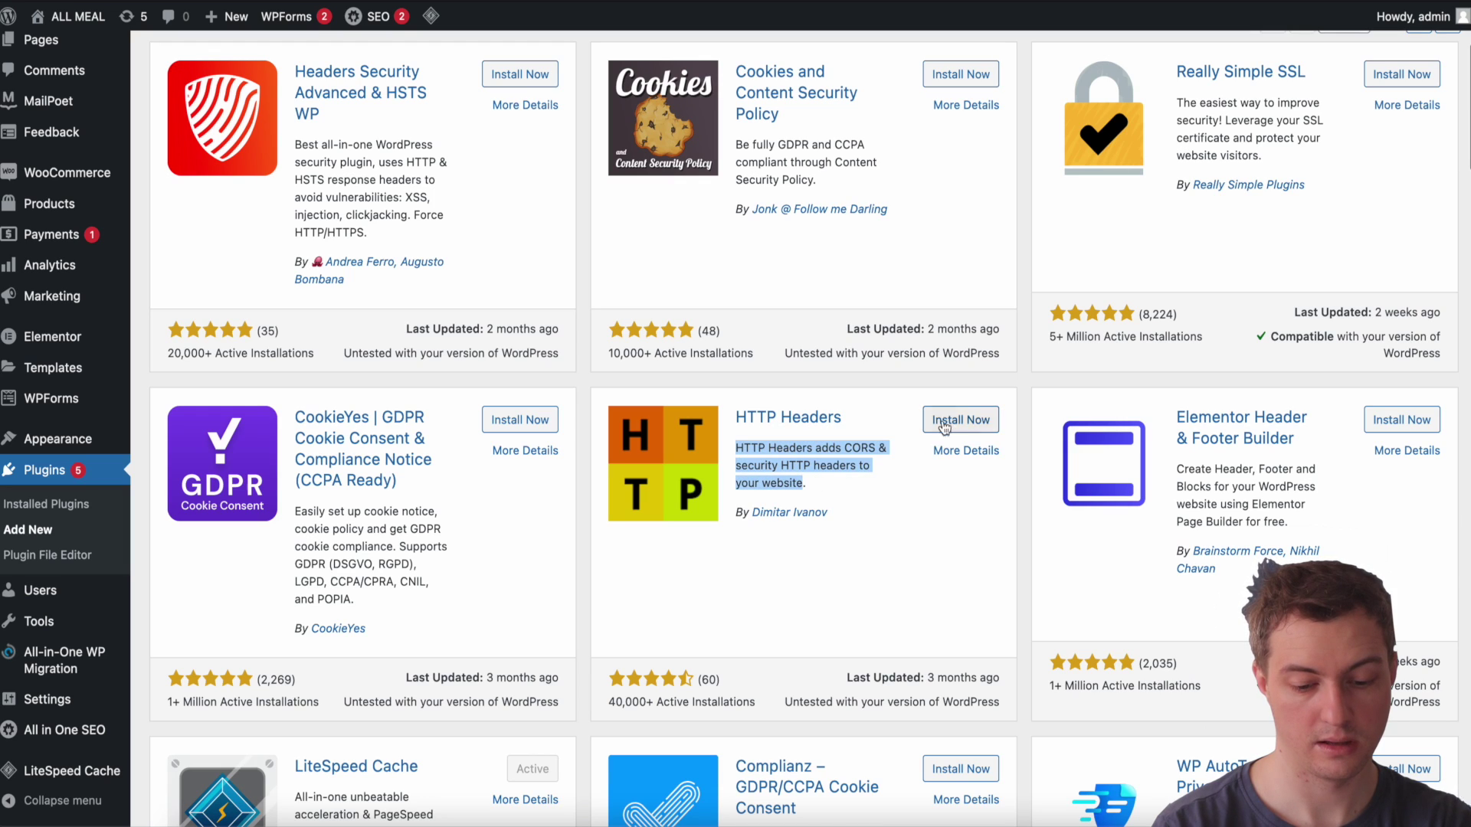
pyautogui.click(958, 427)
pyautogui.scroll(-1, 919, 414)
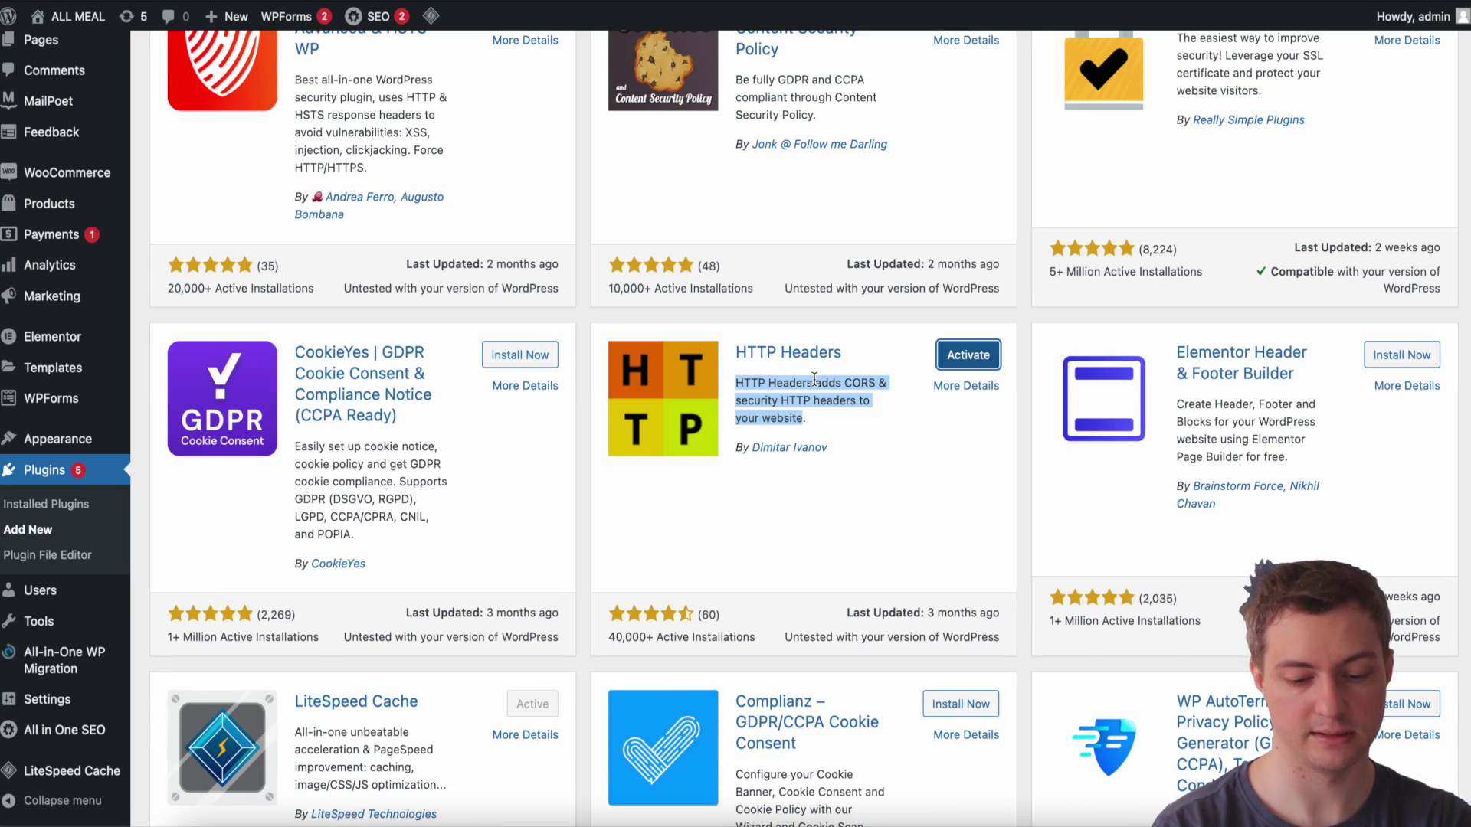
pyautogui.click(968, 355)
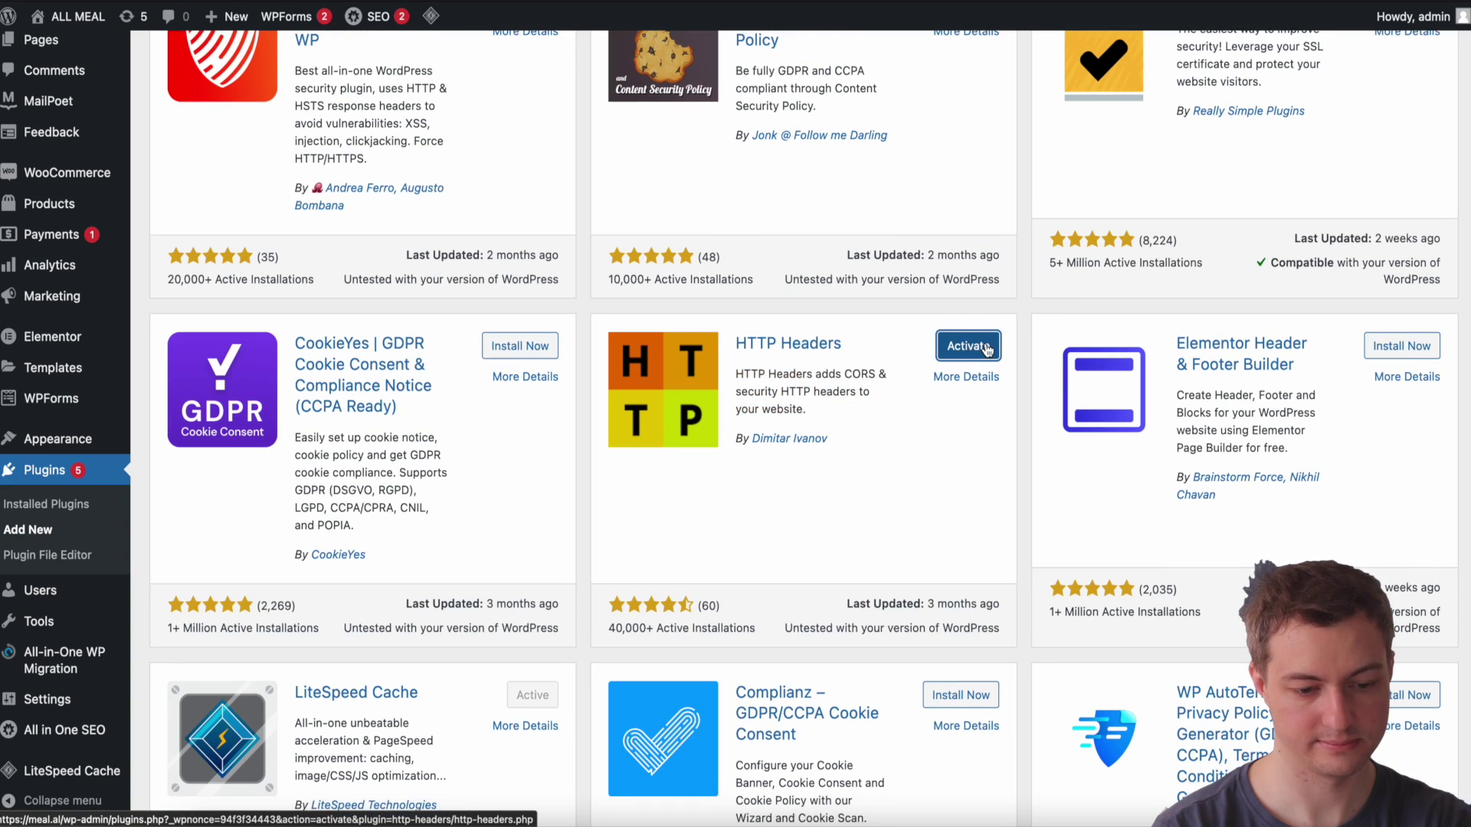
pyautogui.scroll(-1, 46, 689)
# - Open the HTTP Headers plugin settings at its Security headers list
pyautogui.scroll(-5, 54, 736)
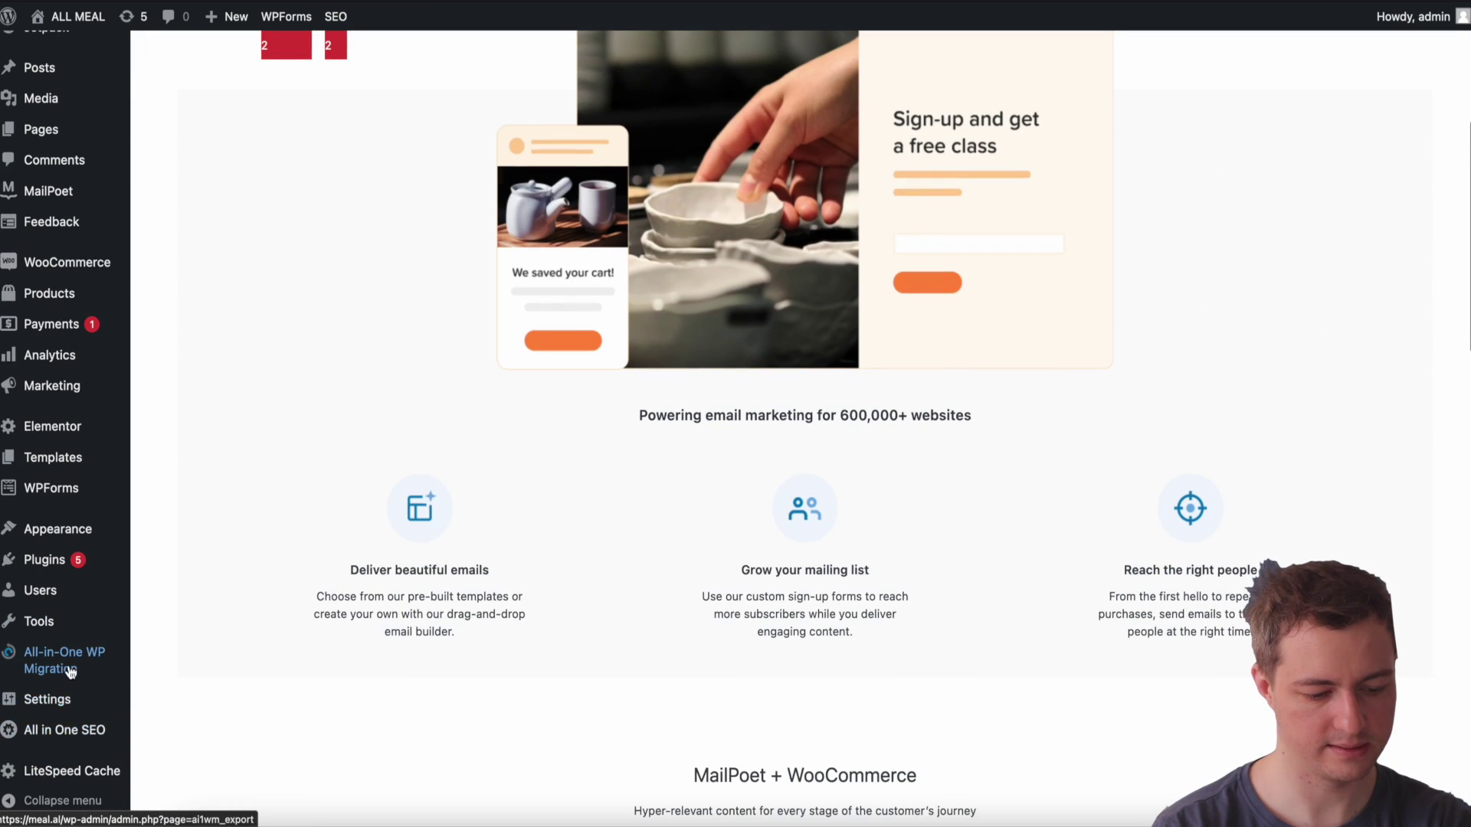
pyautogui.moveTo(58, 703)
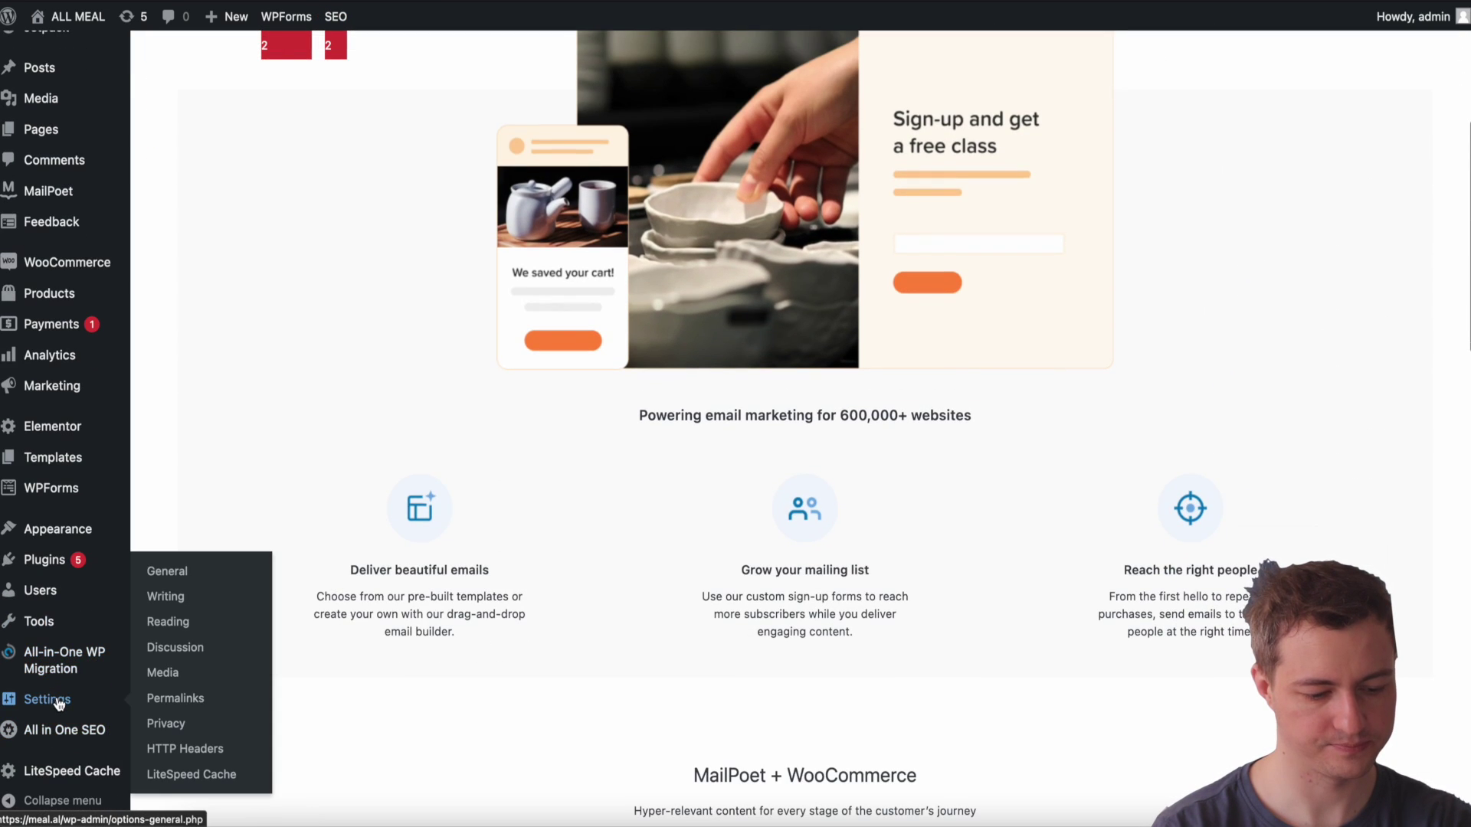
pyautogui.click(232, 755)
pyautogui.click(278, 211)
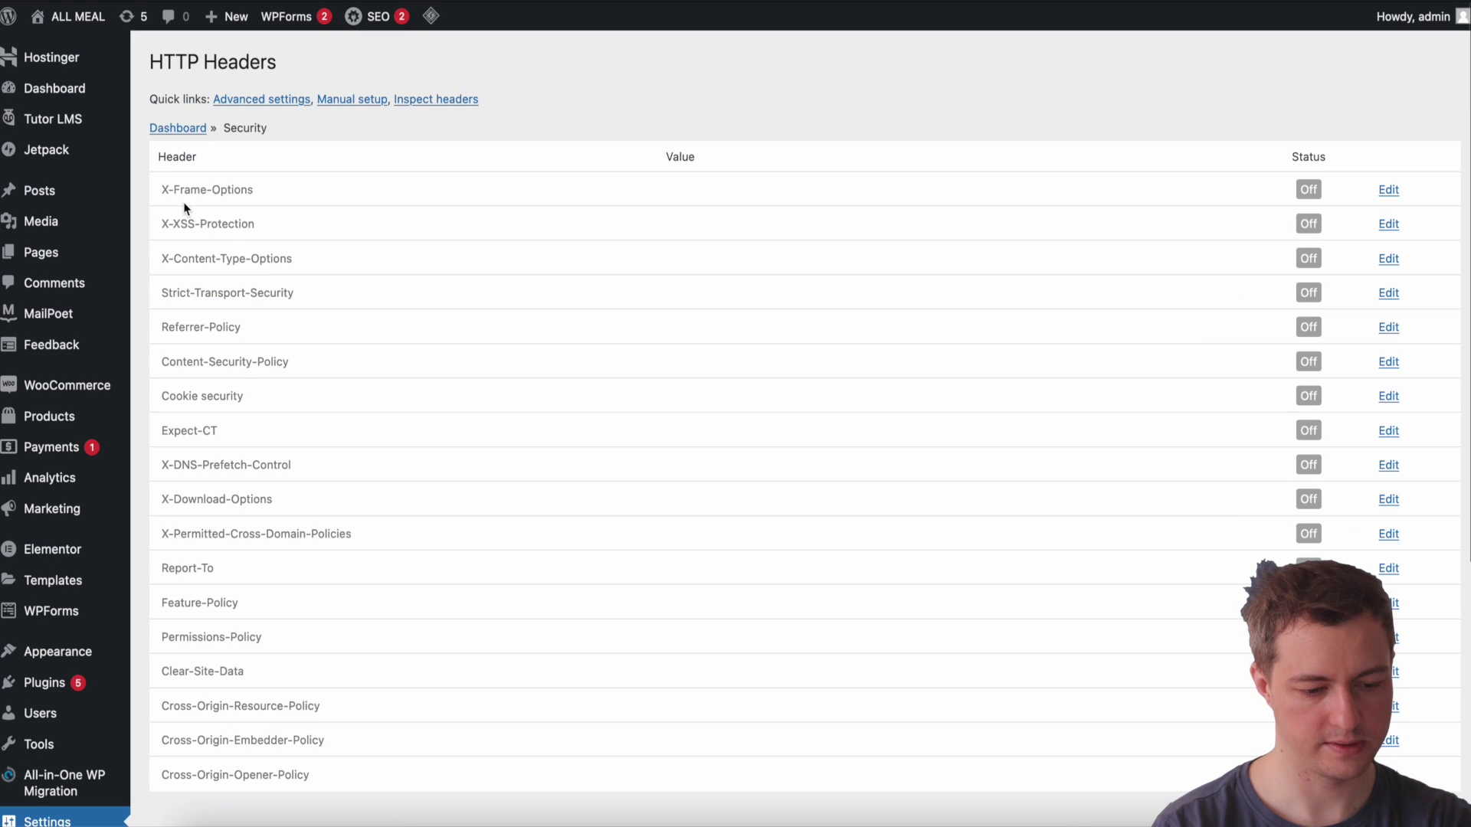
pyautogui.moveTo(160, 190); pyautogui.dragTo(252, 192)
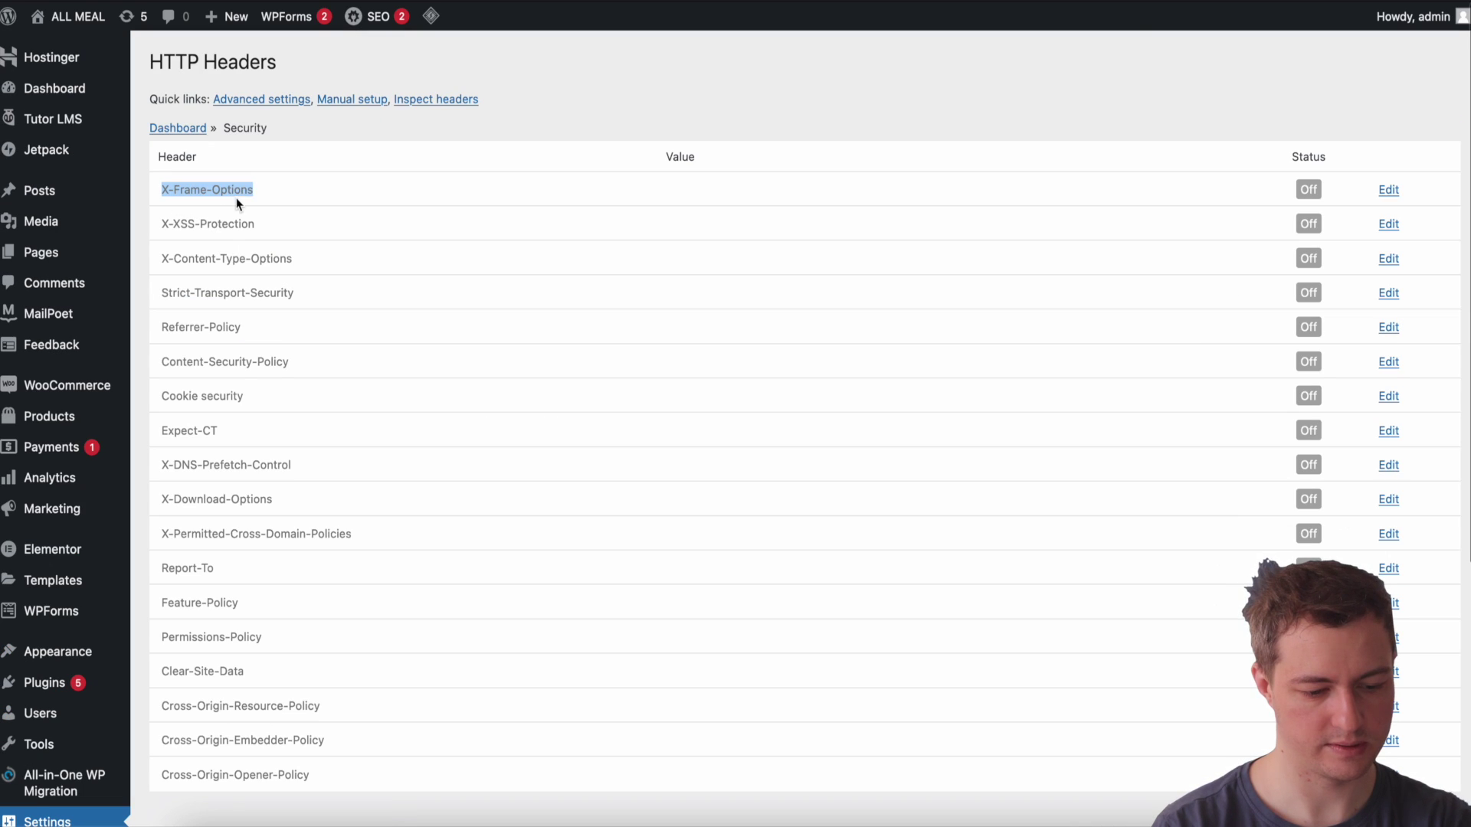
# - Turn Referrer-Policy on with strict-origin-when-cross-origin and save it
pyautogui.click(279, 337)
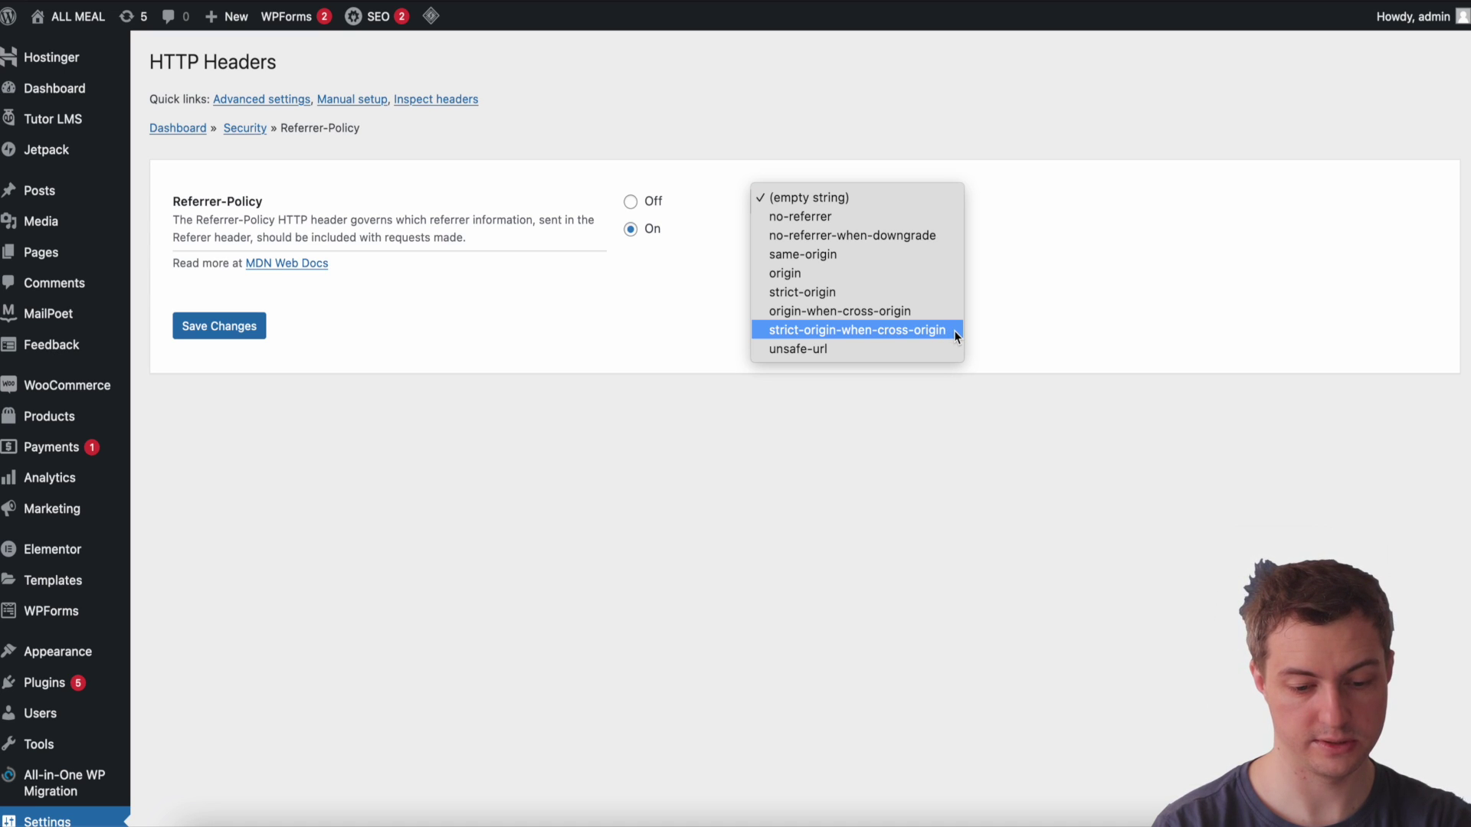
pyautogui.click(954, 329)
pyautogui.click(246, 326)
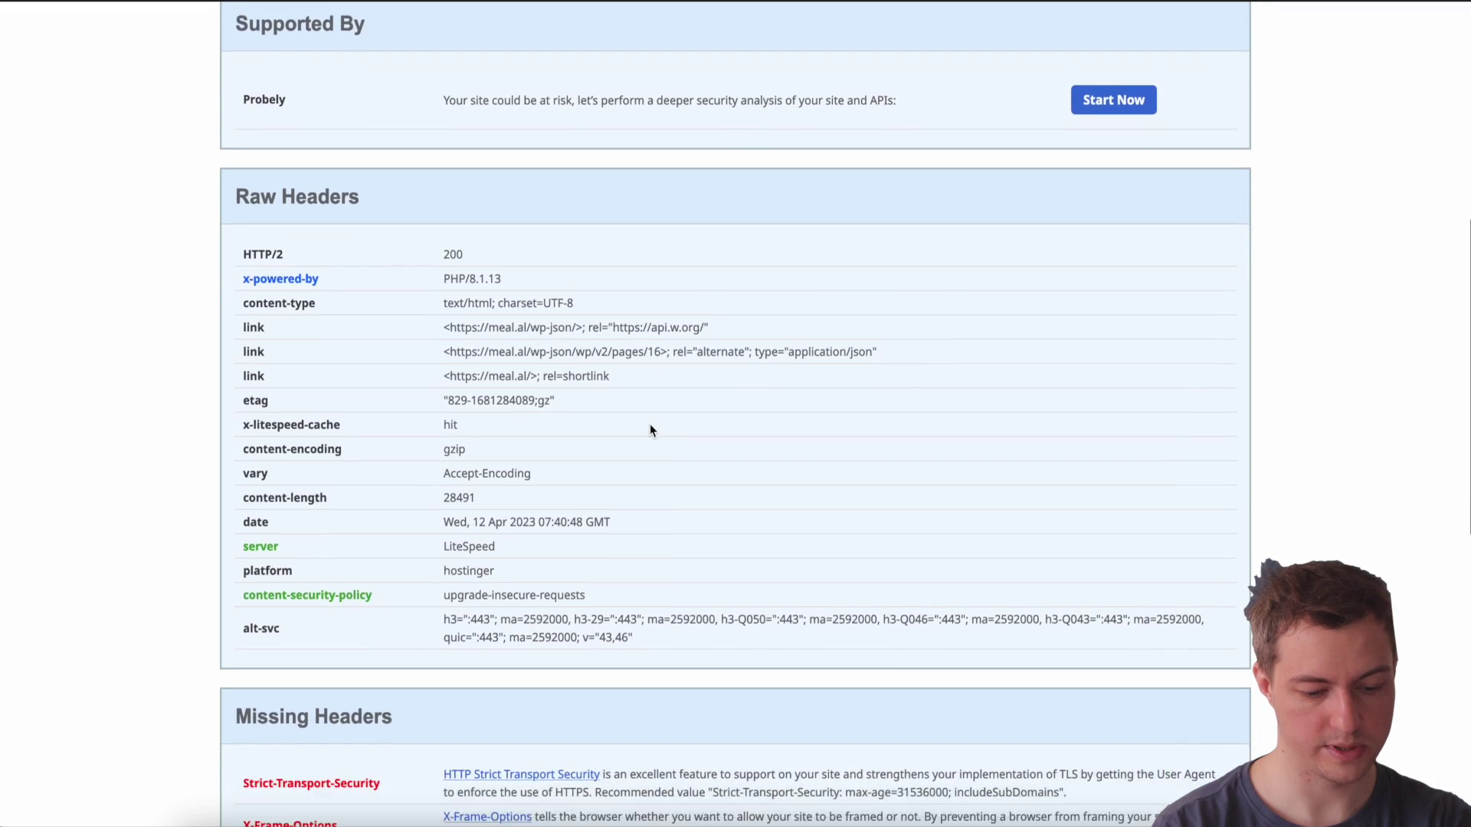
pyautogui.scroll(-5, 650, 425)
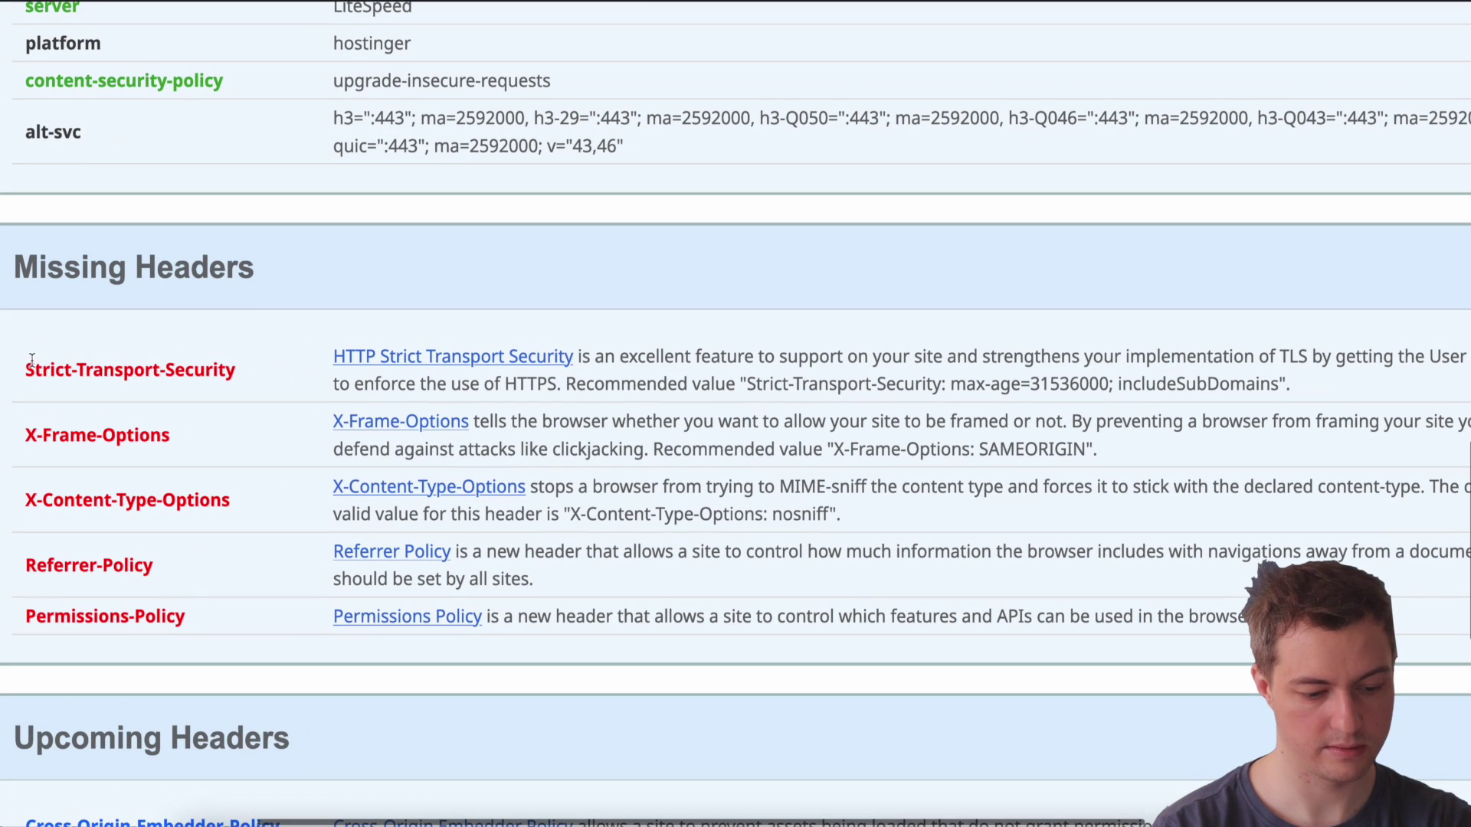
pyautogui.moveTo(27, 370); pyautogui.dragTo(225, 361)
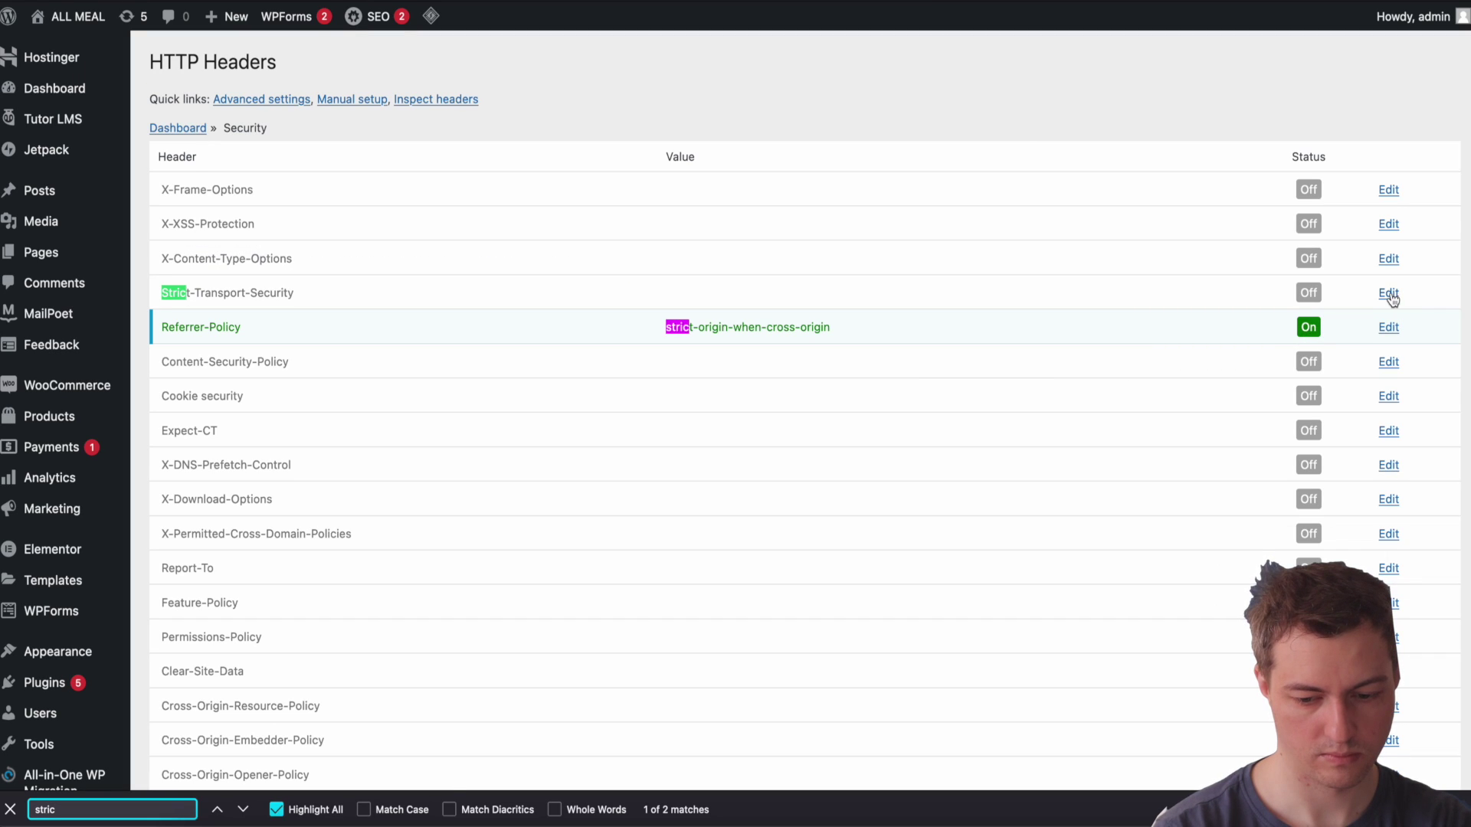
# - Turn on Strict-Transport-Security with a 1-year max-age and includeSubDomains, and save
pyautogui.click(1389, 295)
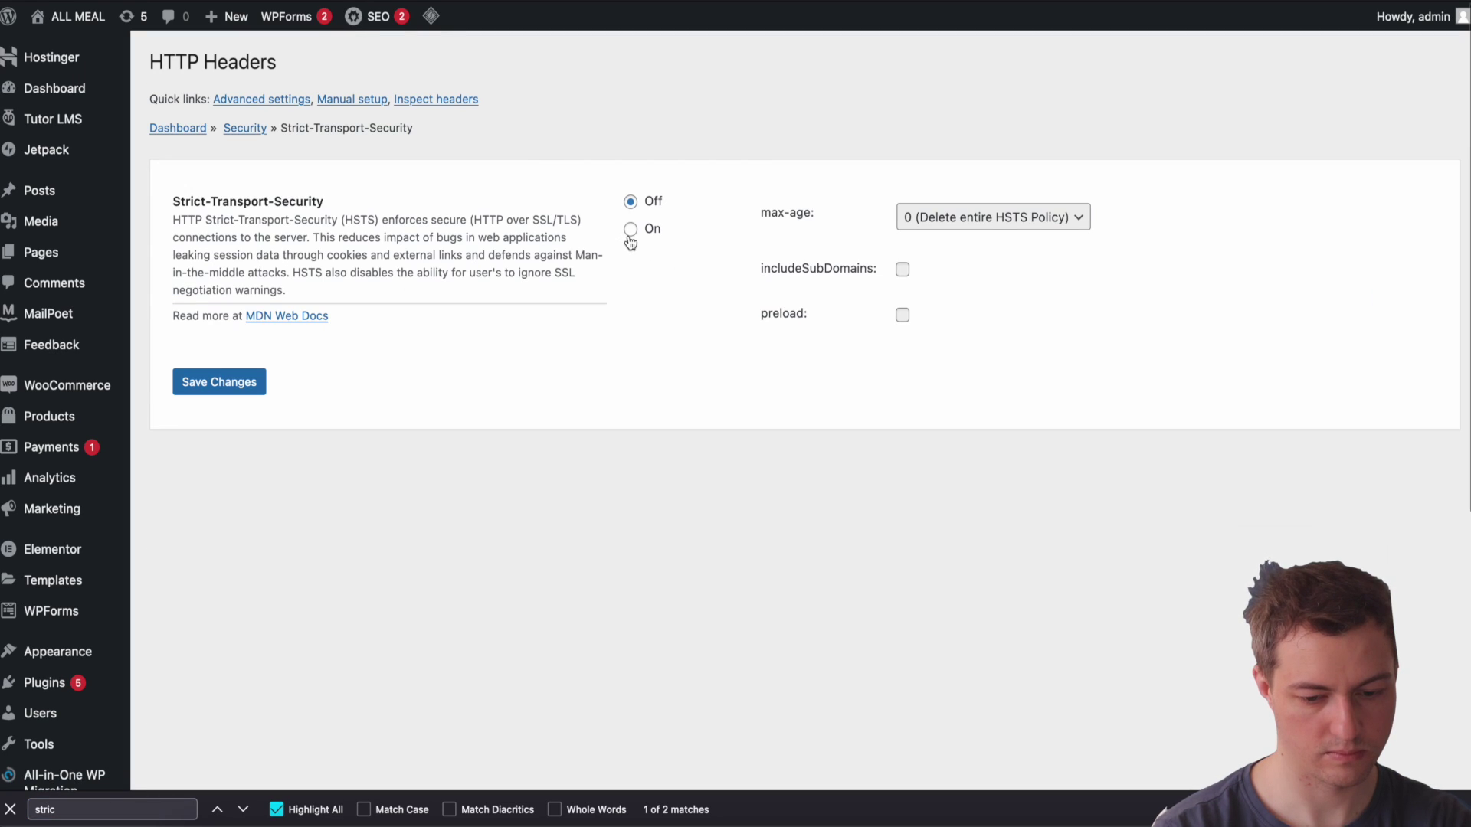
pyautogui.click(630, 230)
pyautogui.click(902, 269)
pyautogui.click(936, 220)
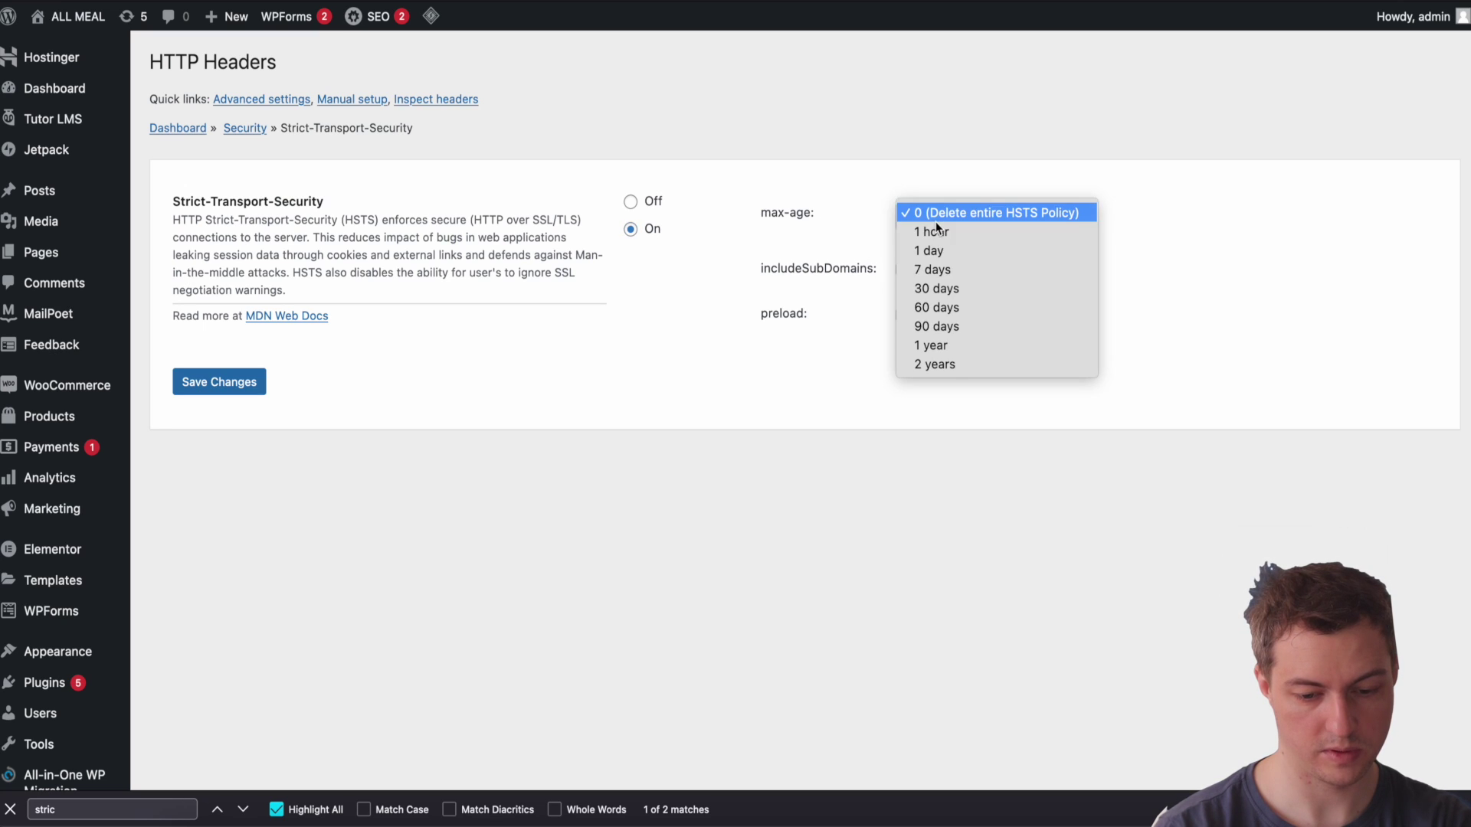
pyautogui.click(950, 346)
pyautogui.click(230, 382)
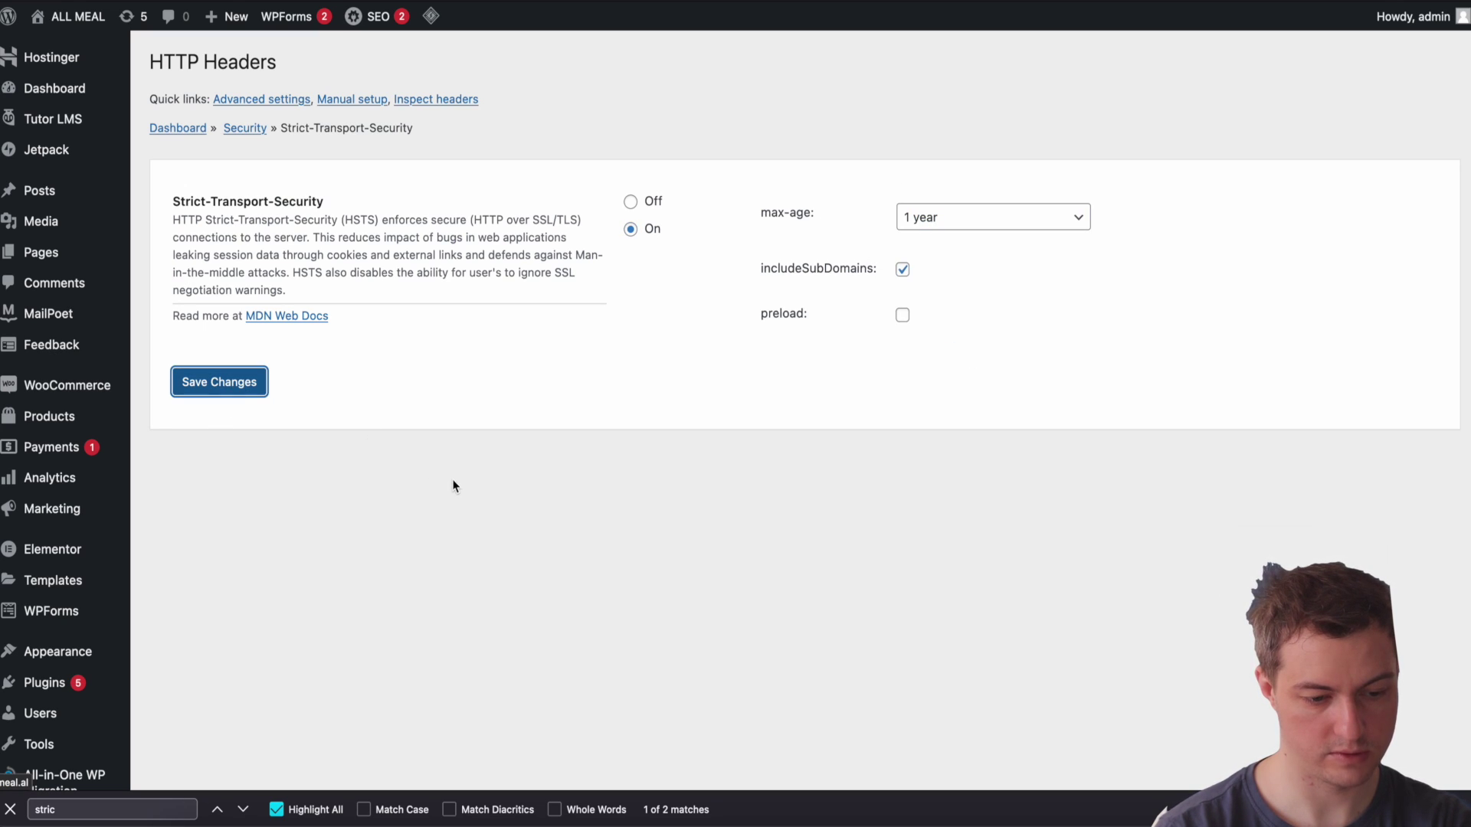
# - Enable X-Frame-Options with the value SAMEORIGIN and save it
pyautogui.click(242, 259)
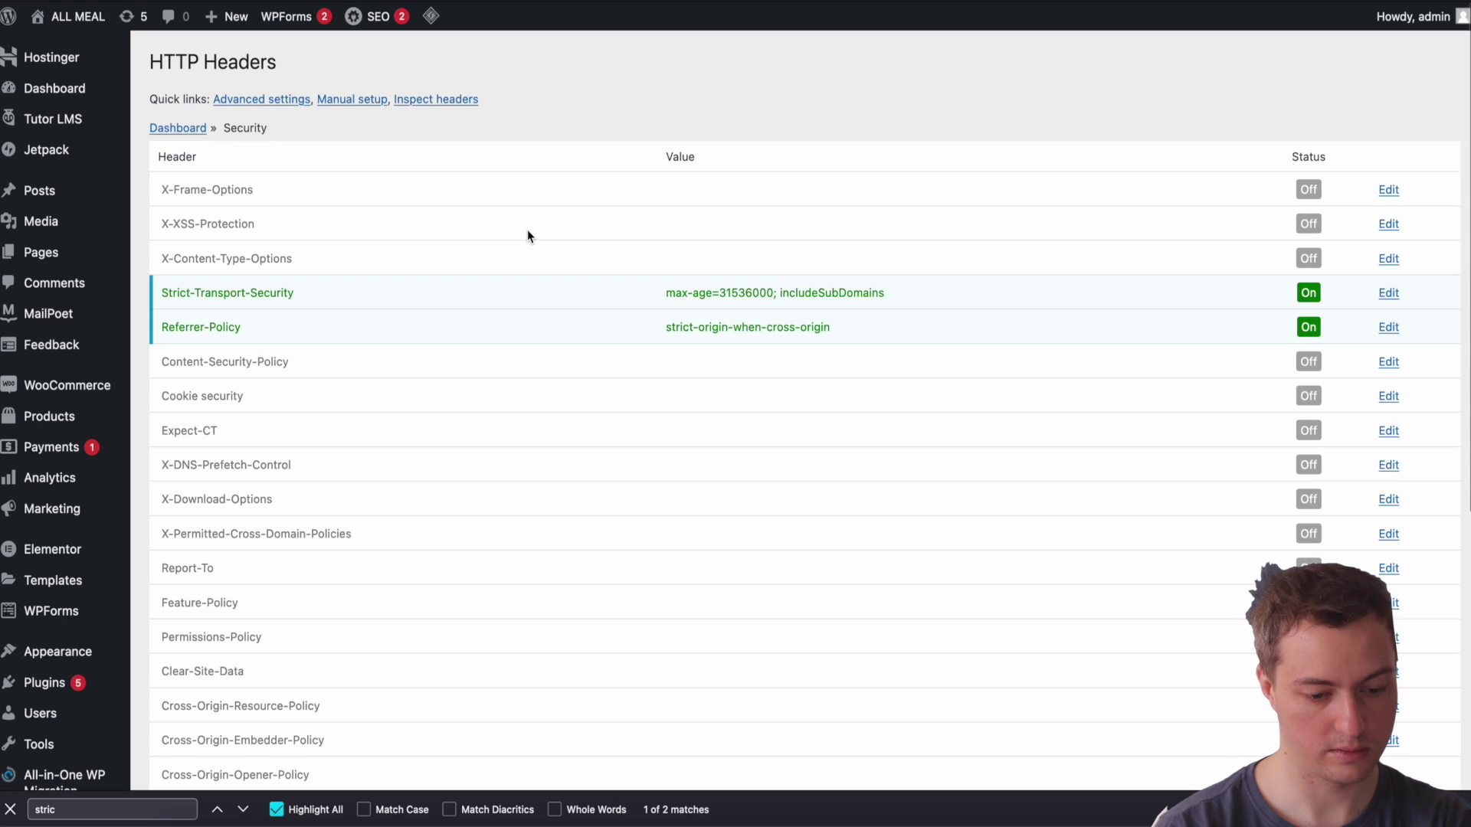
pyautogui.hotkey('ctrl', 'f')
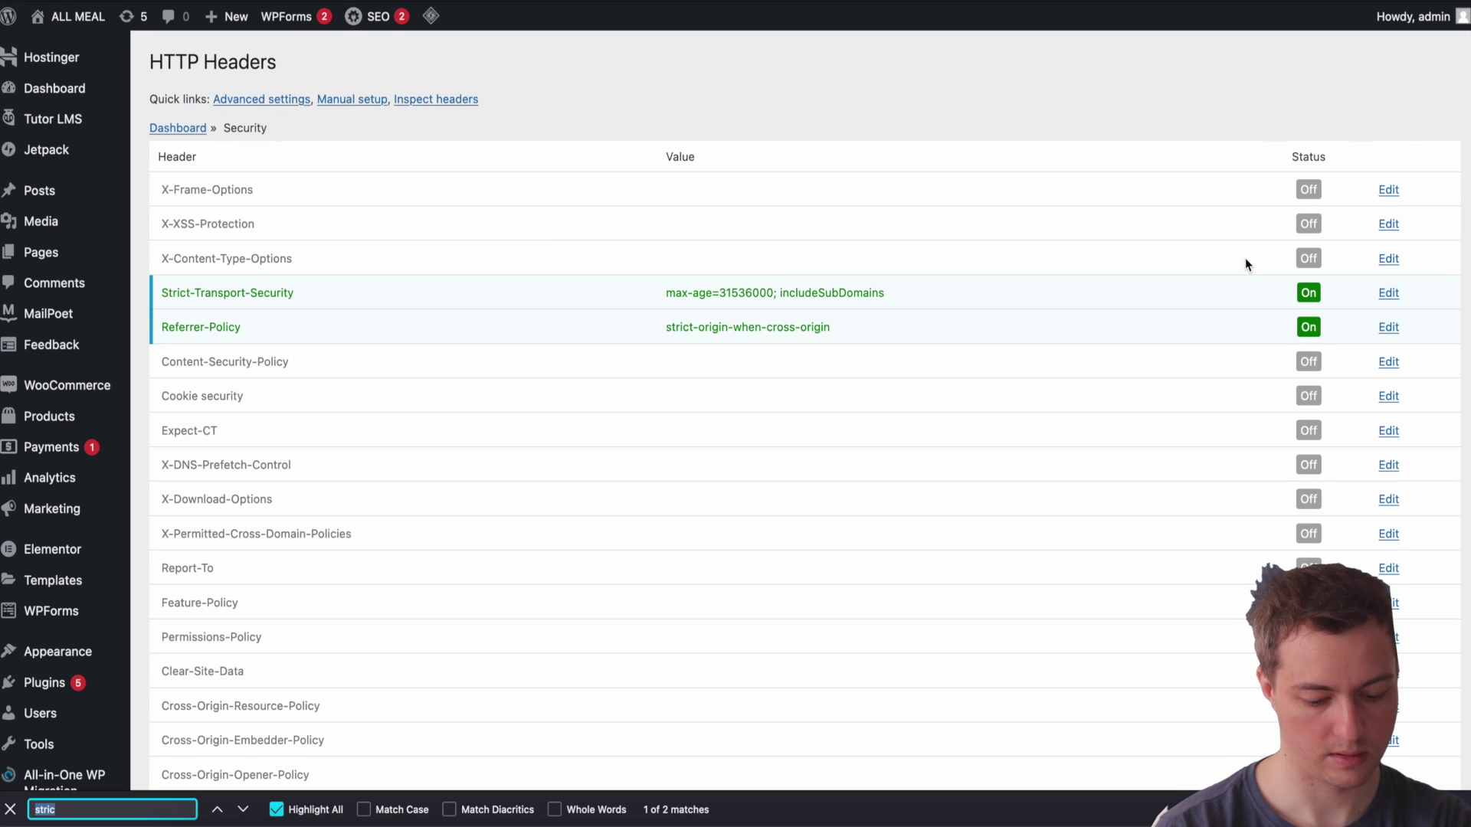
pyautogui.write('X-Frame-Options')
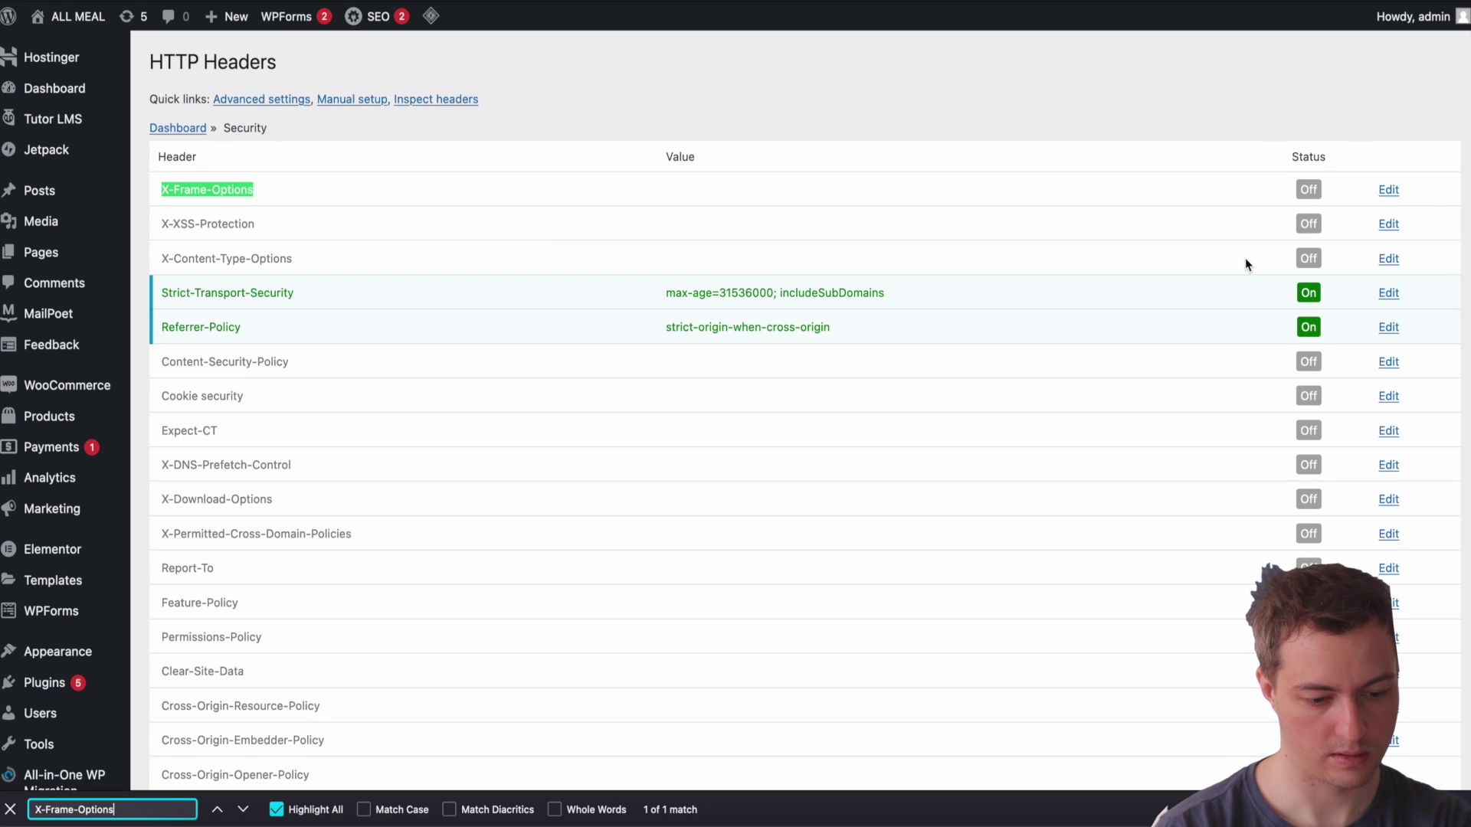
pyautogui.click(1388, 191)
pyautogui.click(630, 229)
pyautogui.click(788, 201)
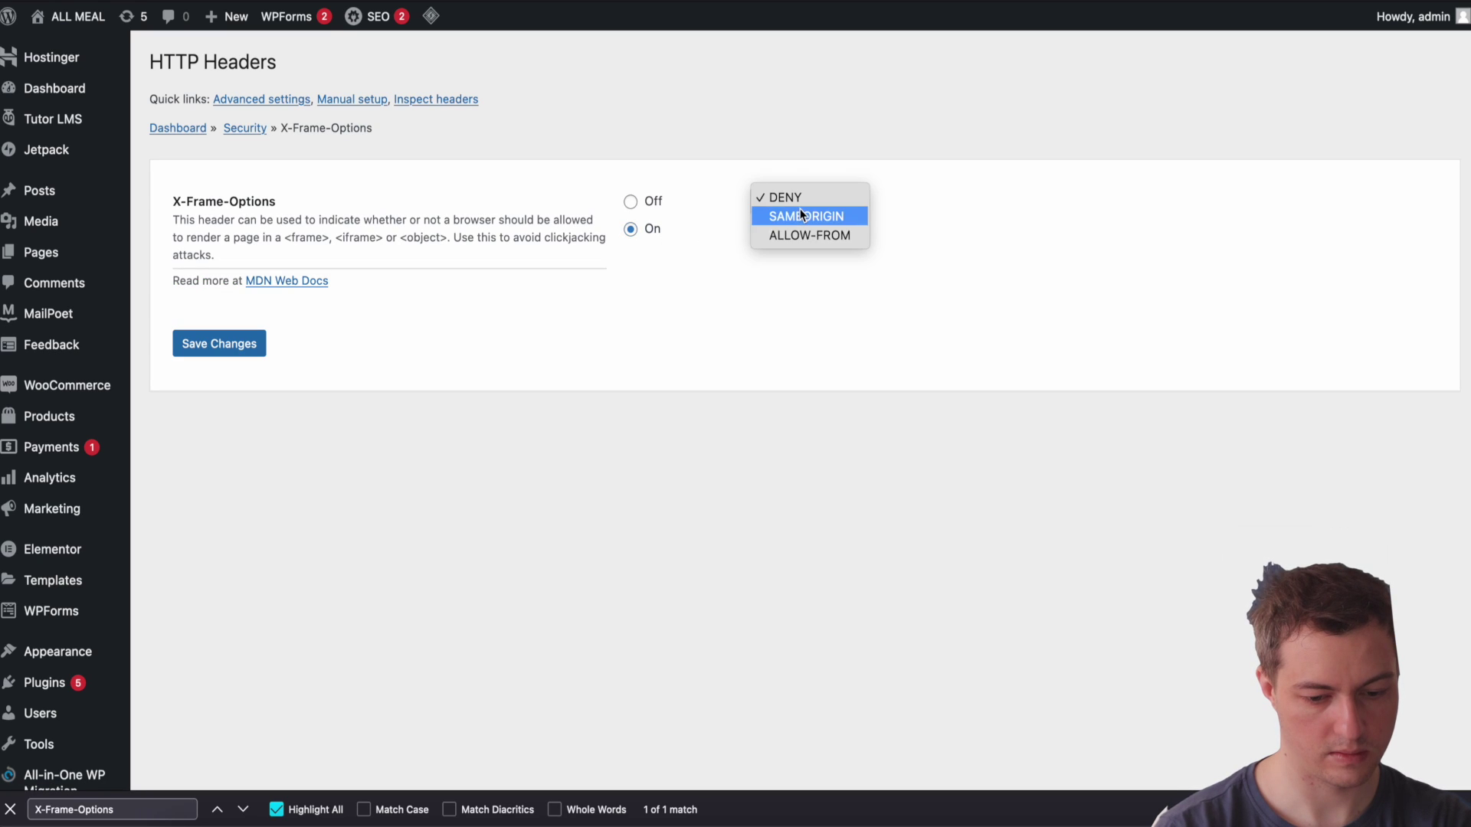
pyautogui.click(814, 221)
pyautogui.click(253, 343)
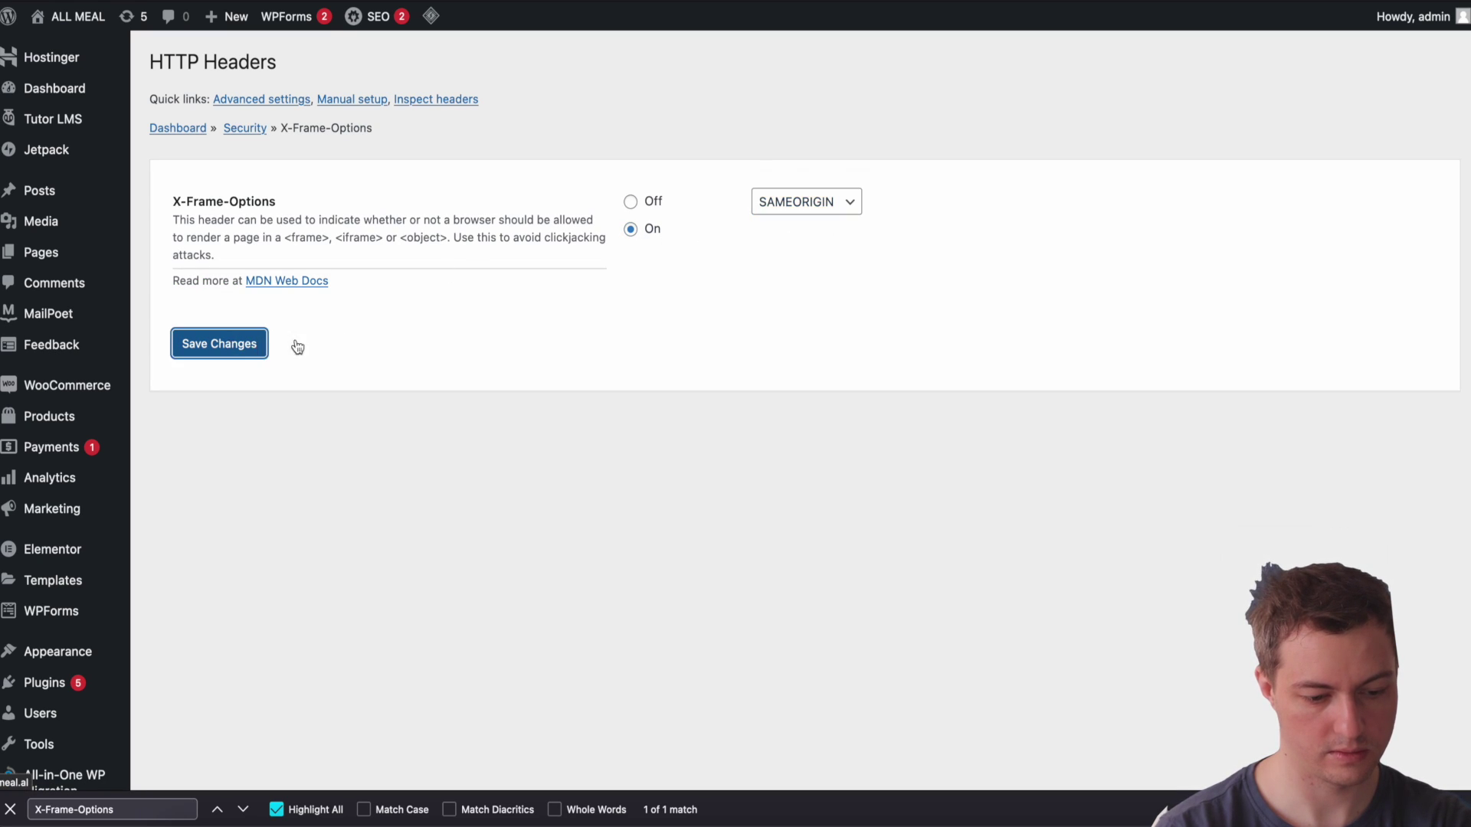
# - Find X-Content-Type-Options and switch it on with nosniff
pyautogui.hotkey('ctrl', 'f')
pyautogui.write('X-Content-Type-Options')
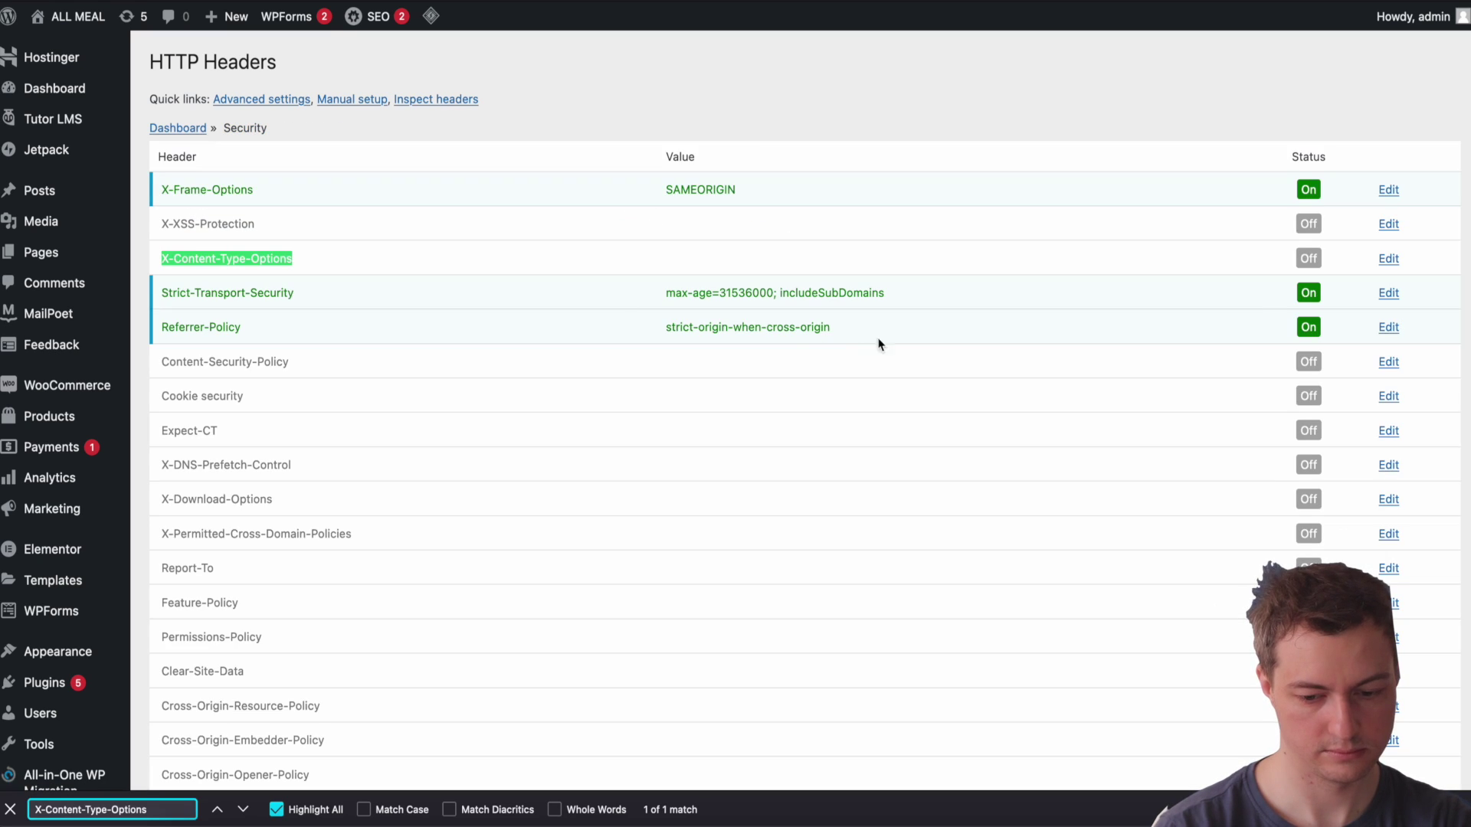
pyautogui.click(1387, 260)
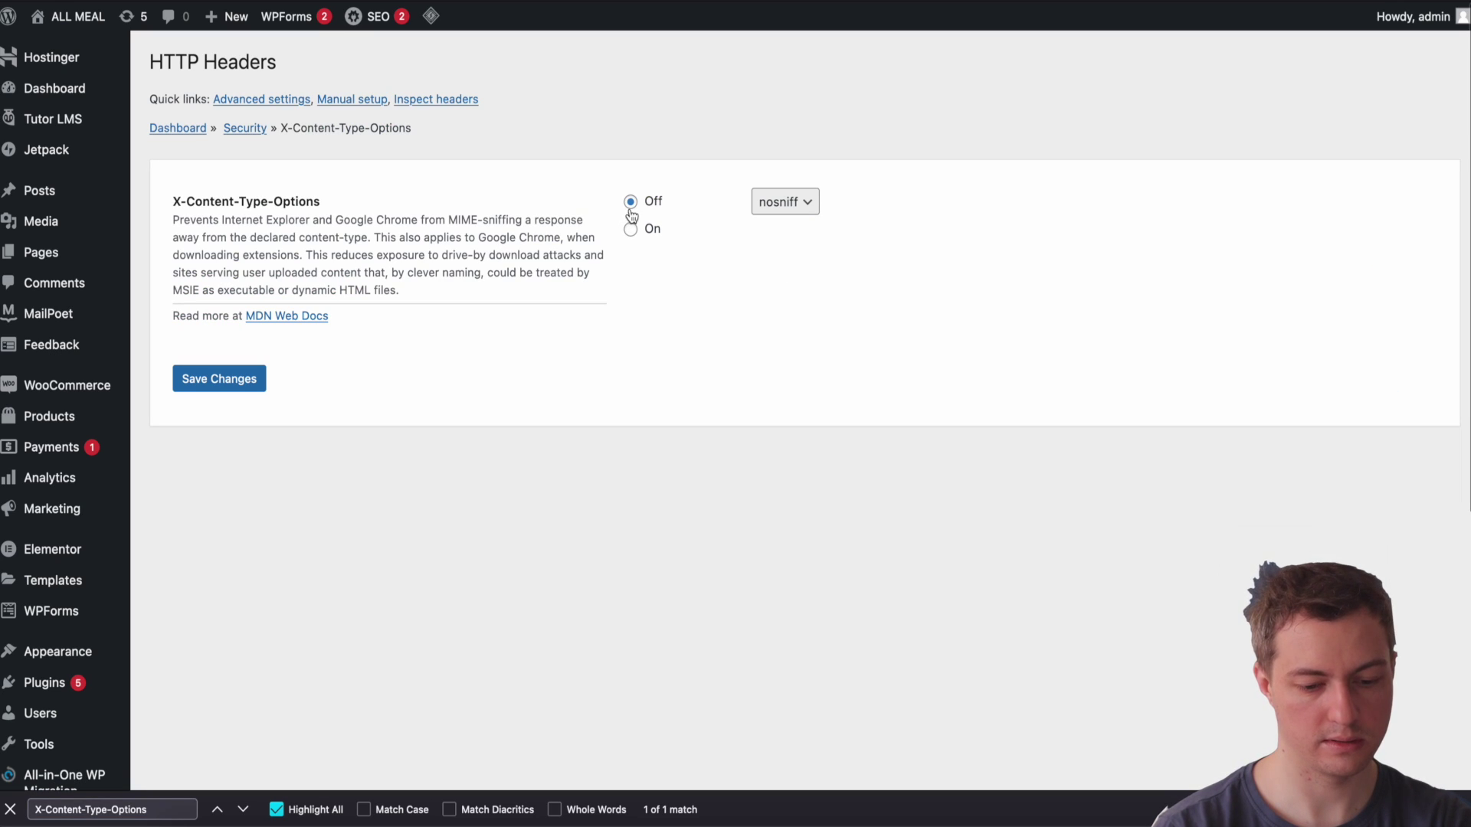
pyautogui.click(630, 229)
# - Save the X-Content-Type-Options header, then switch the Permissions-Policy header on
pyautogui.click(219, 379)
pyautogui.hotkey('ctrl', 'f')
pyautogui.write('Permissions-Policy')
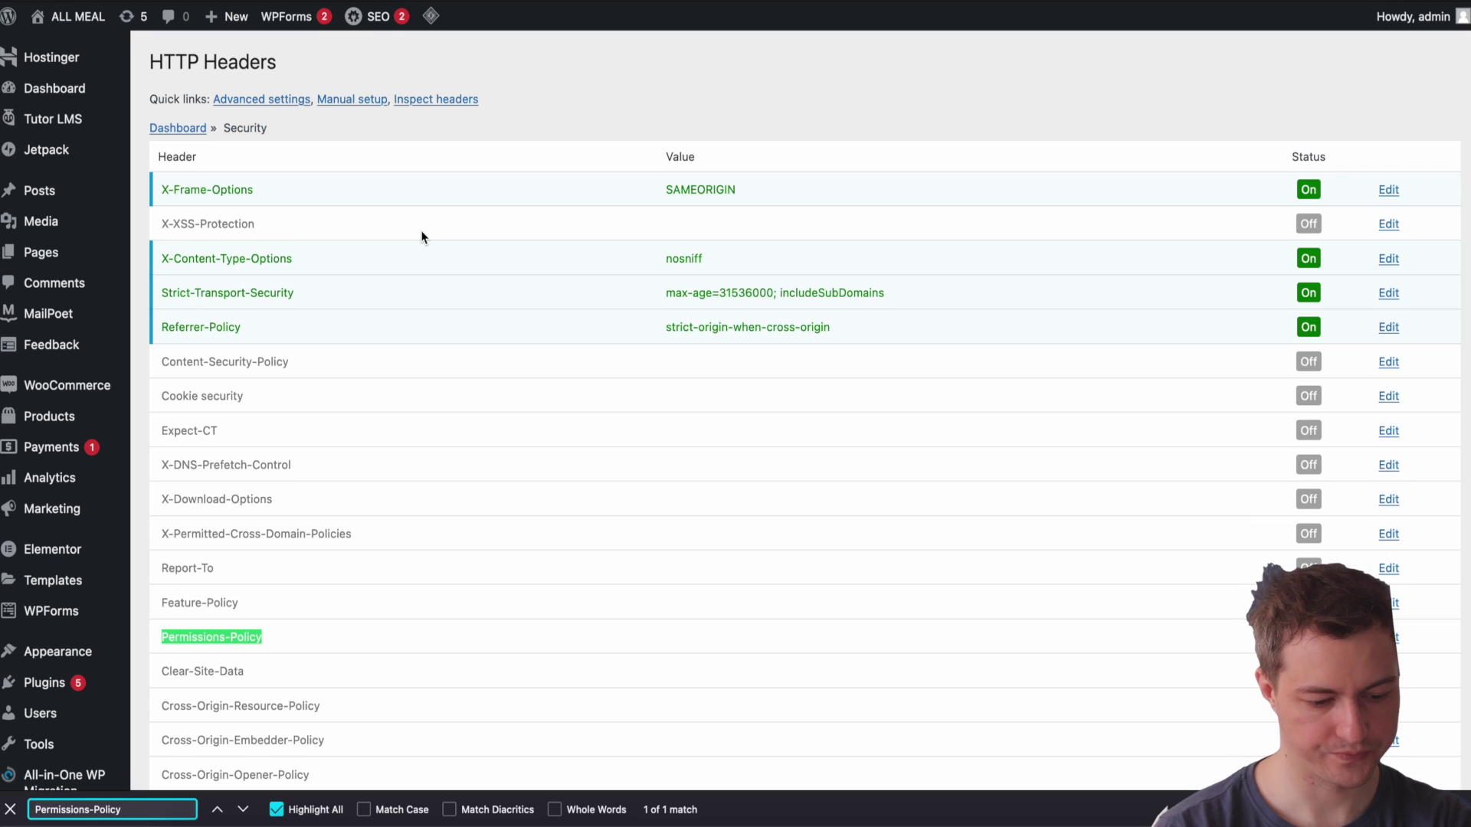
pyautogui.click(1397, 640)
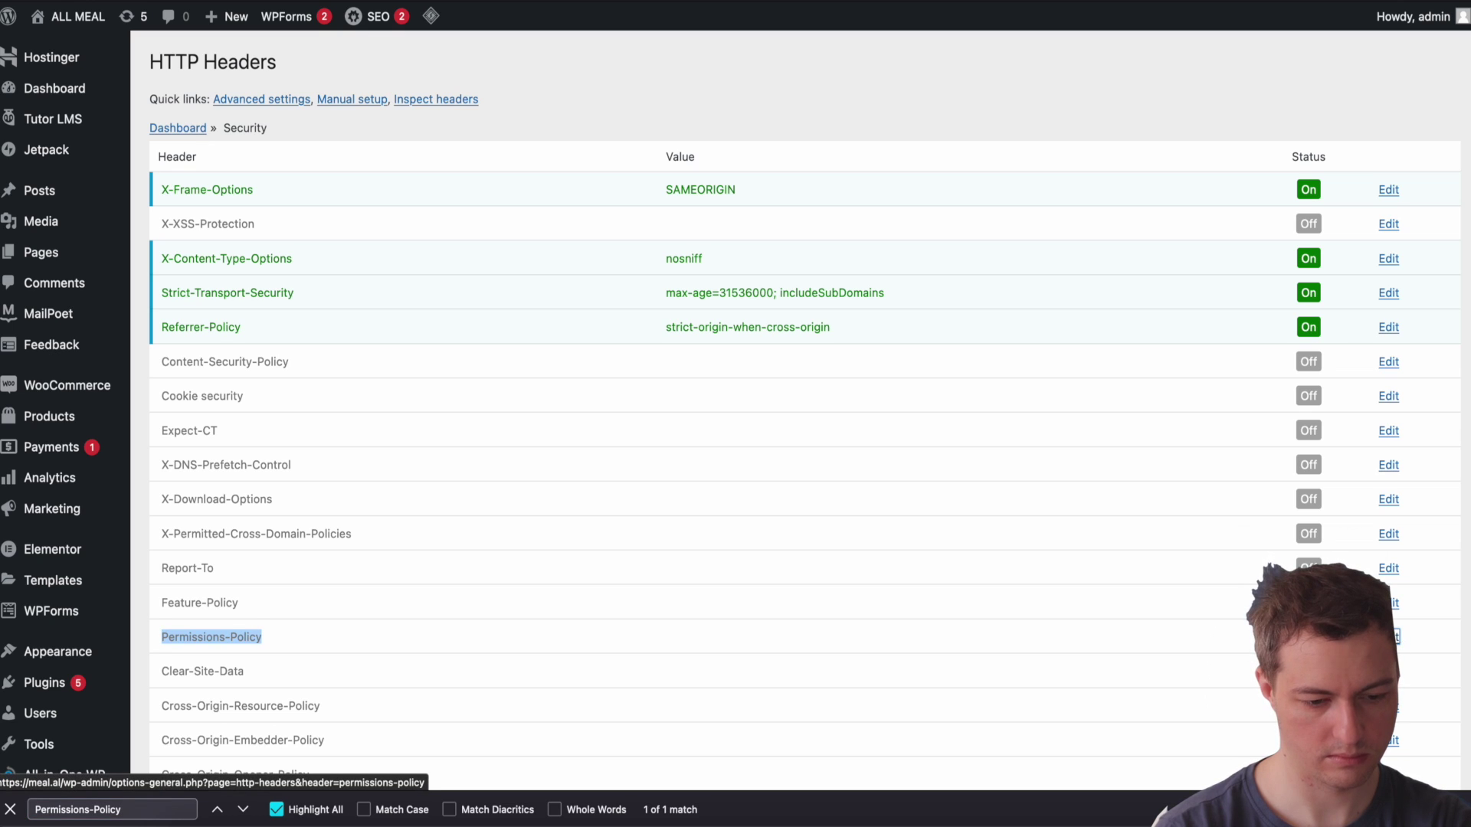
pyautogui.click(632, 228)
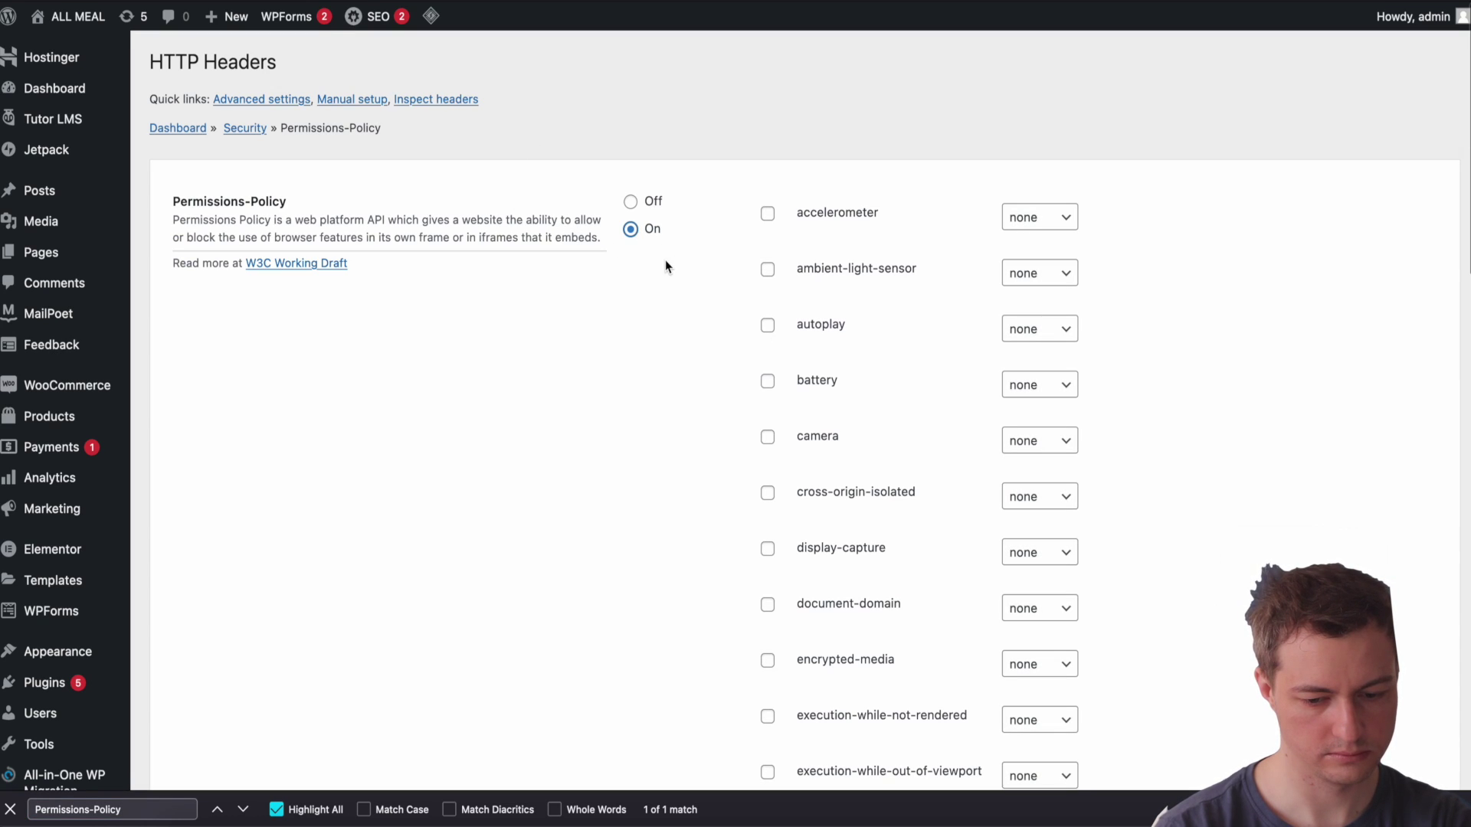
pyautogui.scroll(-5, 665, 266)
pyautogui.click(1038, 522)
pyautogui.click(1040, 539)
pyautogui.scroll(-1, 515, 480)
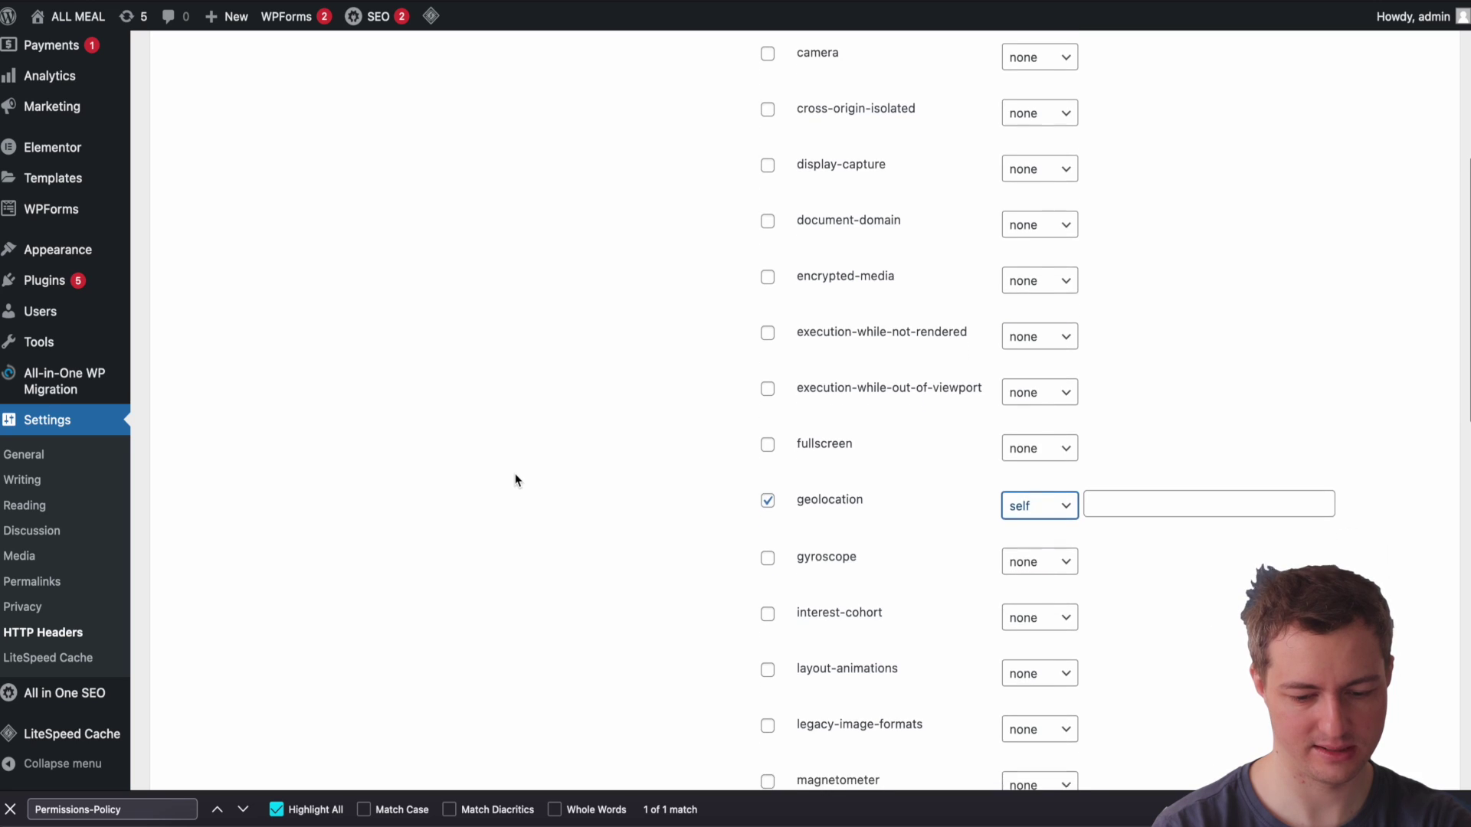
pyautogui.click(1113, 501)
pyautogui.write('htt')
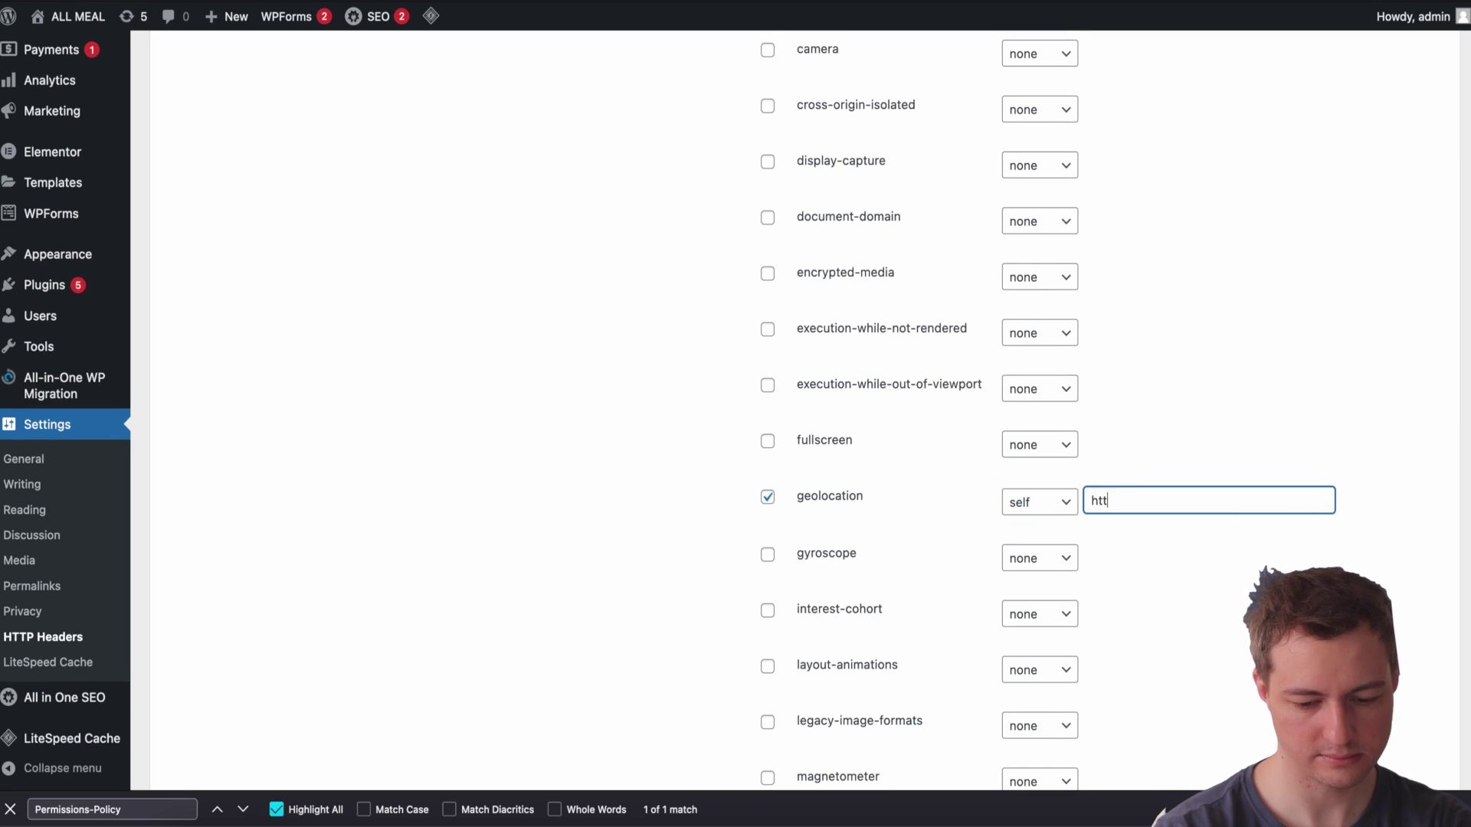
pyautogui.write('ps:')
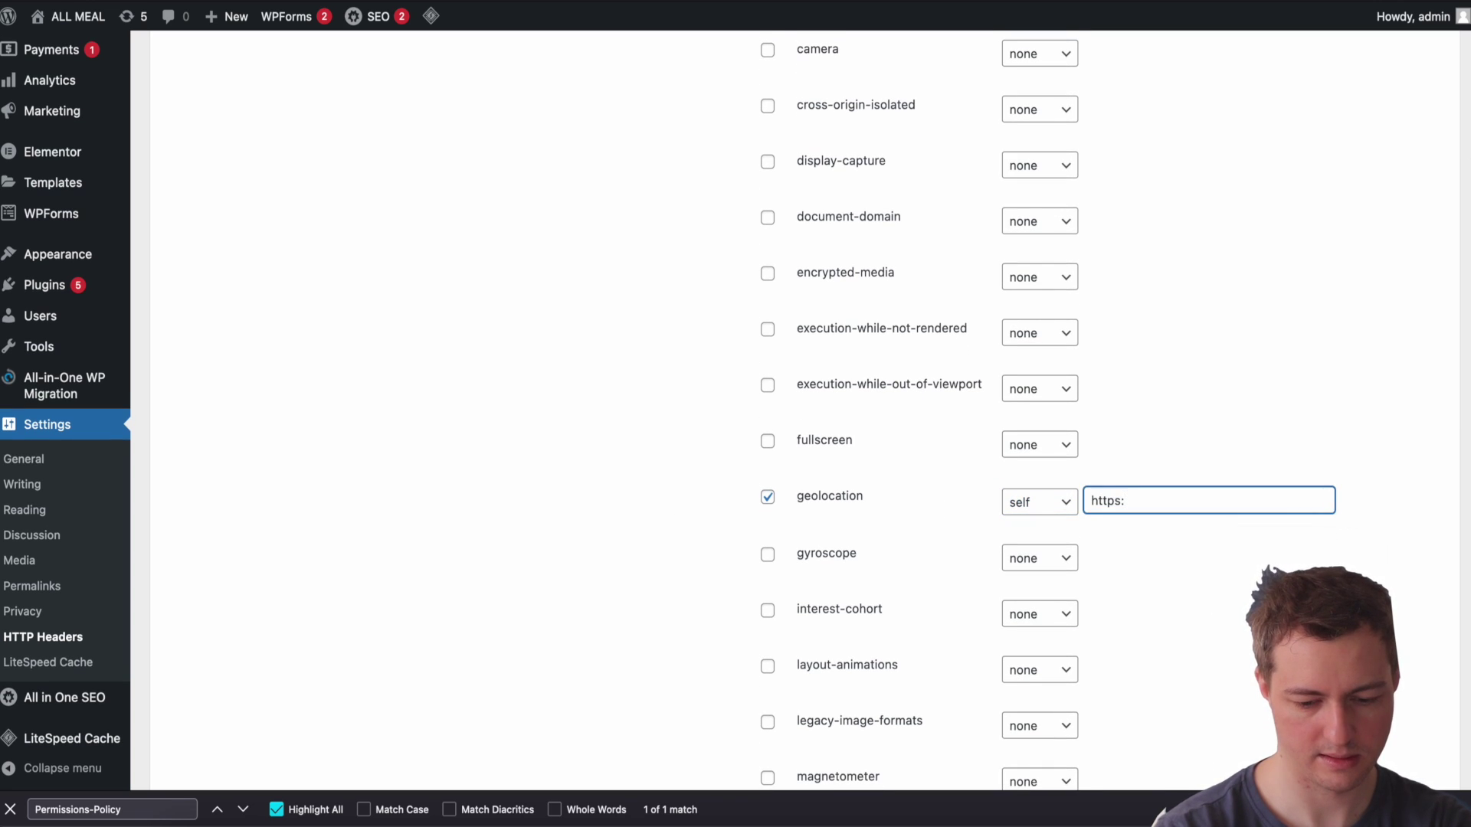
pyautogui.write('//meal.al')
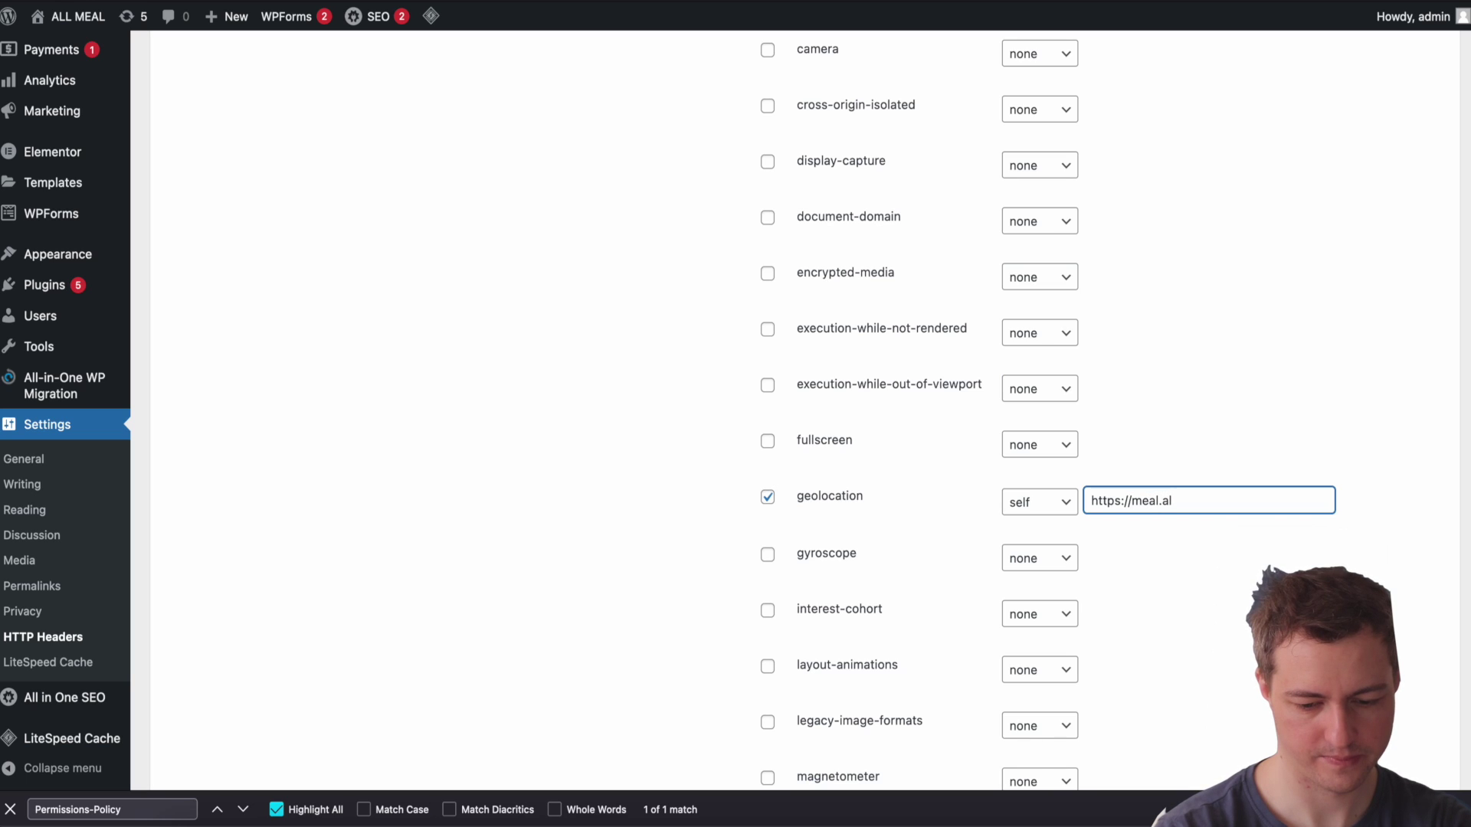
pyautogui.scroll(-1, 751, 368)
pyautogui.click(766, 261)
pyautogui.click(1041, 264)
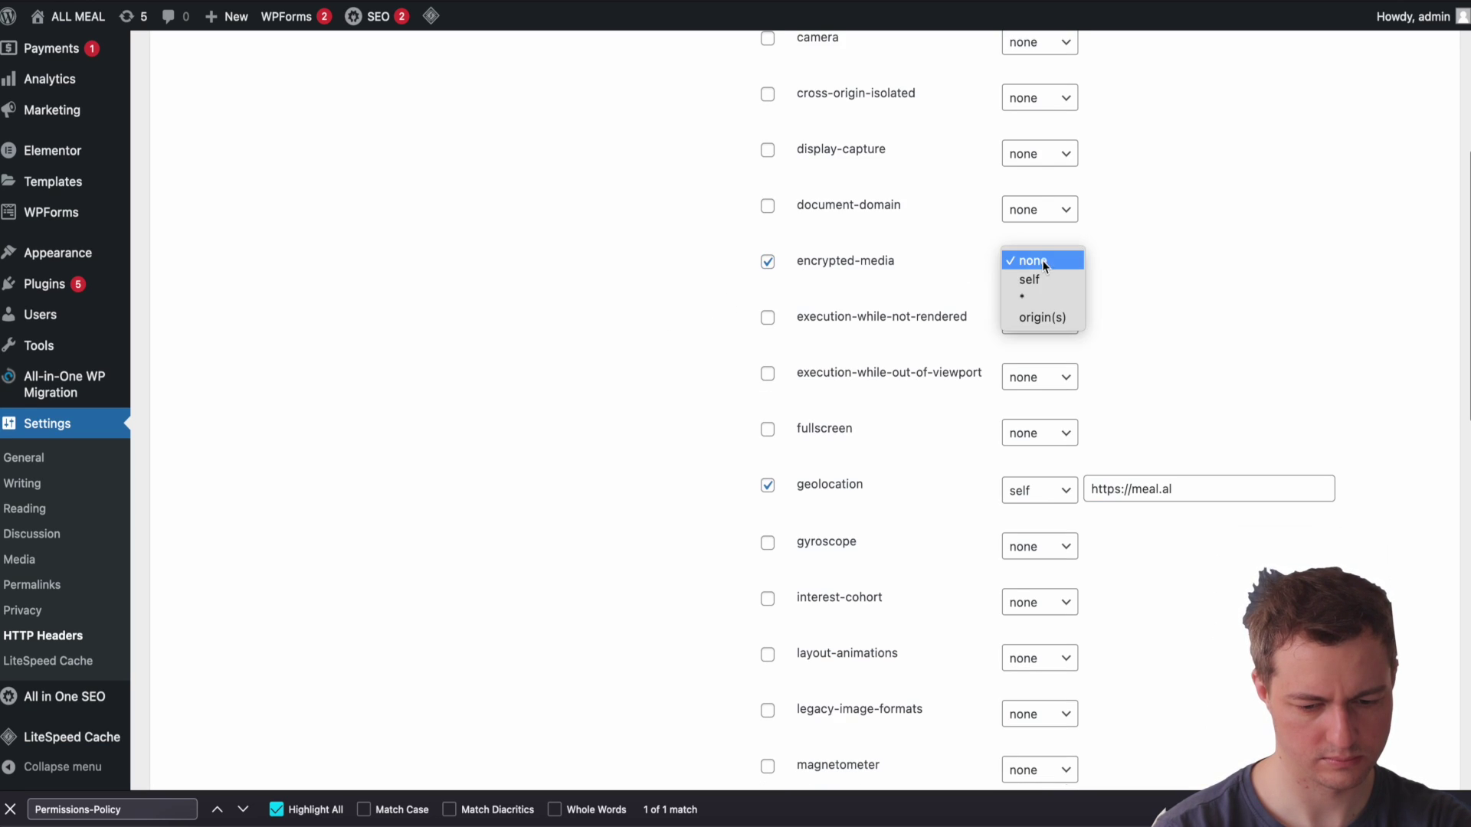
pyautogui.click(1040, 284)
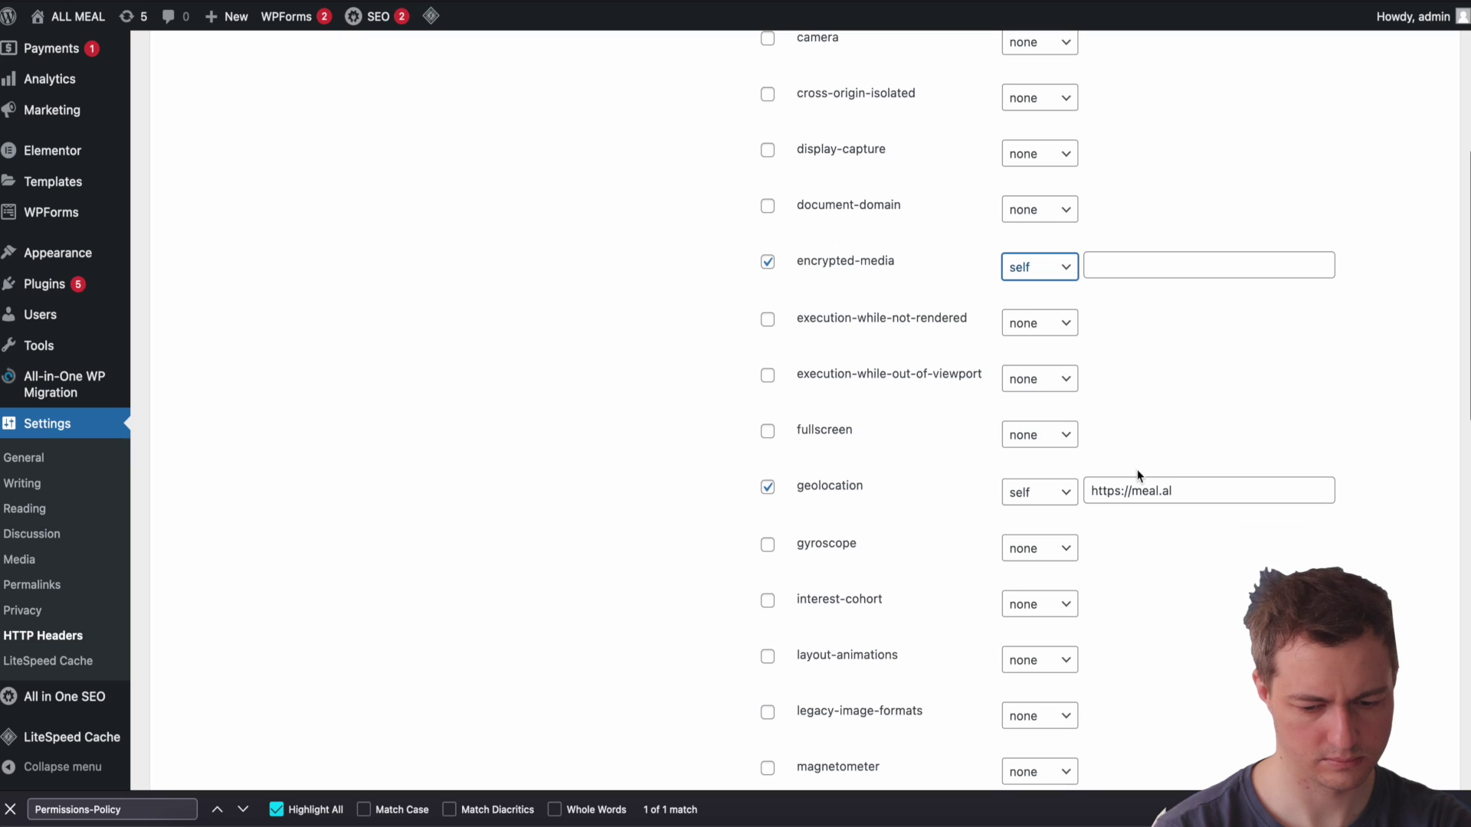
pyautogui.moveTo(1176, 483); pyautogui.dragTo(1066, 484)
pyautogui.press('super+c')
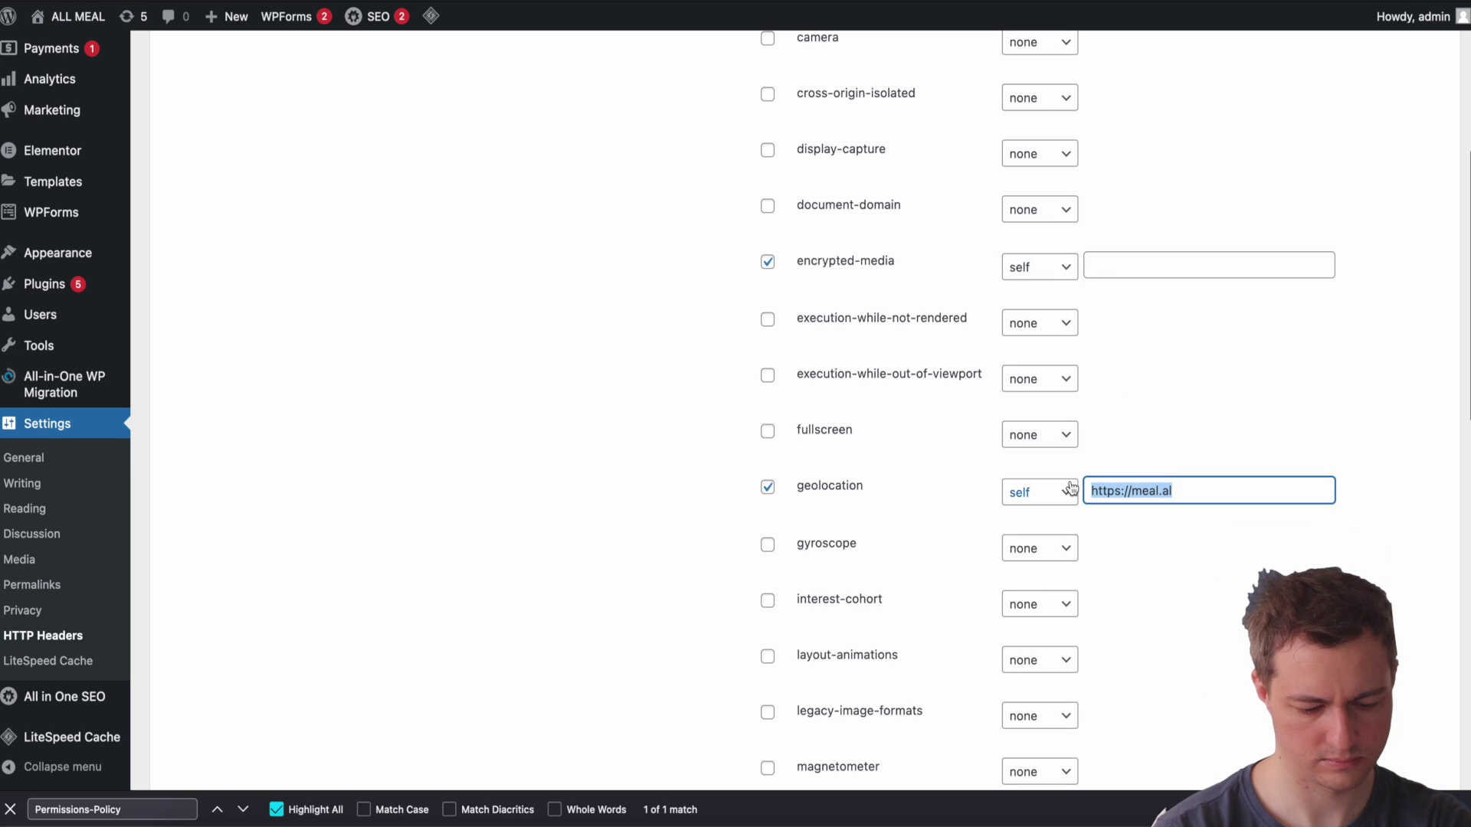
pyautogui.click(1173, 268)
pyautogui.press('super+v')
pyautogui.click(1132, 389)
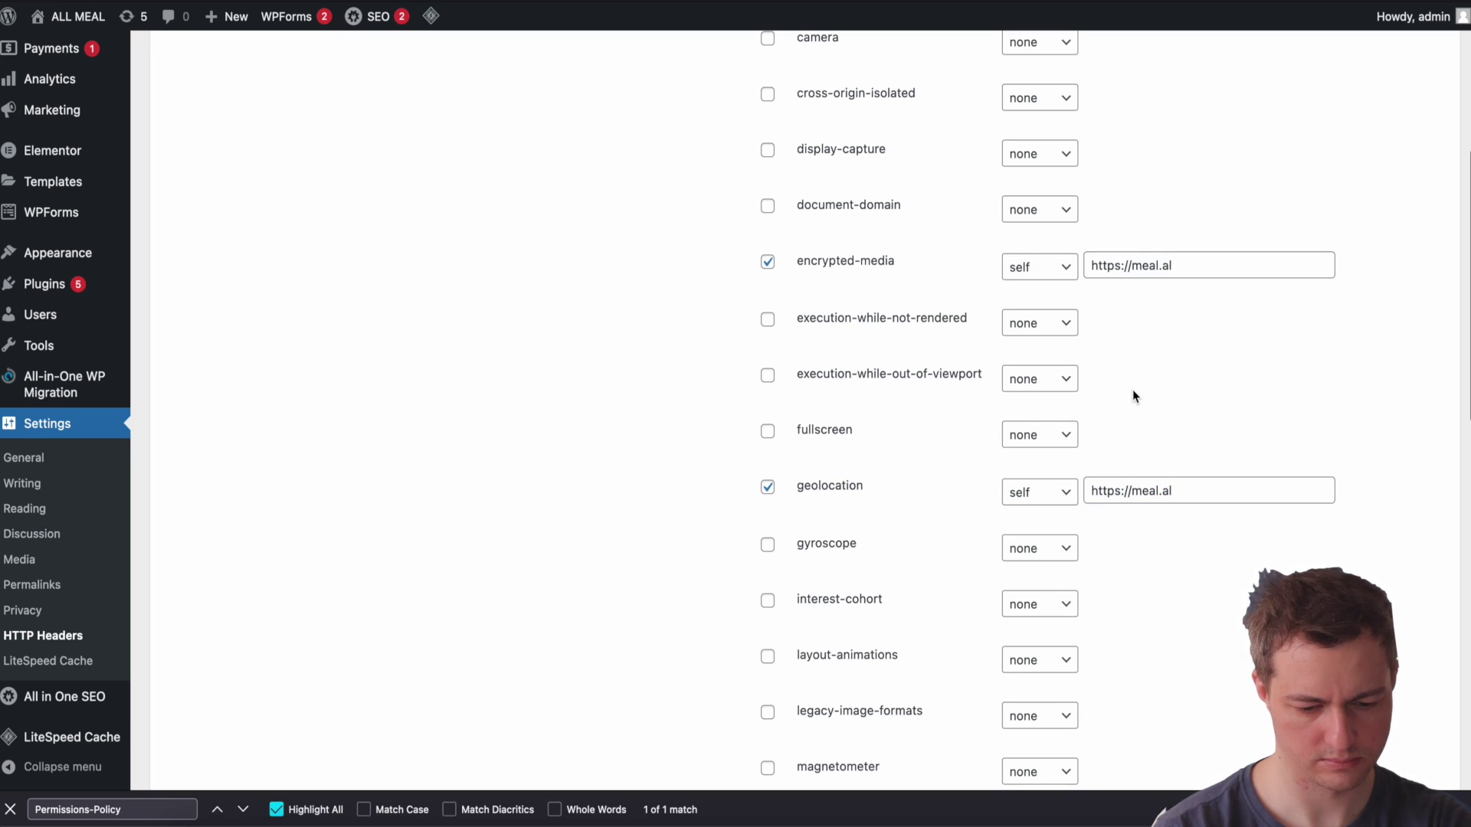
pyautogui.scroll(-7, 1132, 389)
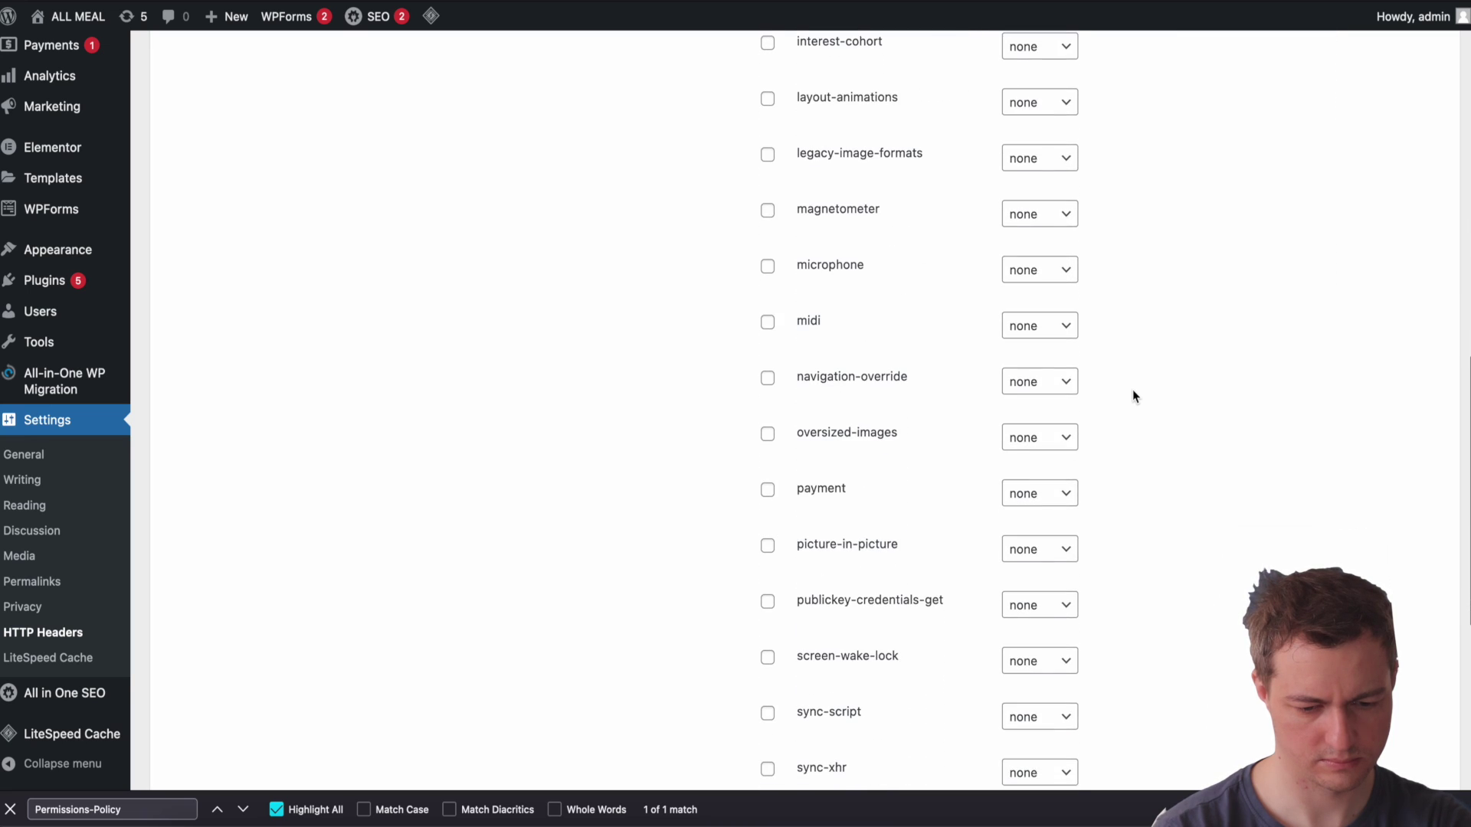
pyautogui.click(768, 266)
pyautogui.click(1054, 273)
pyautogui.click(1056, 290)
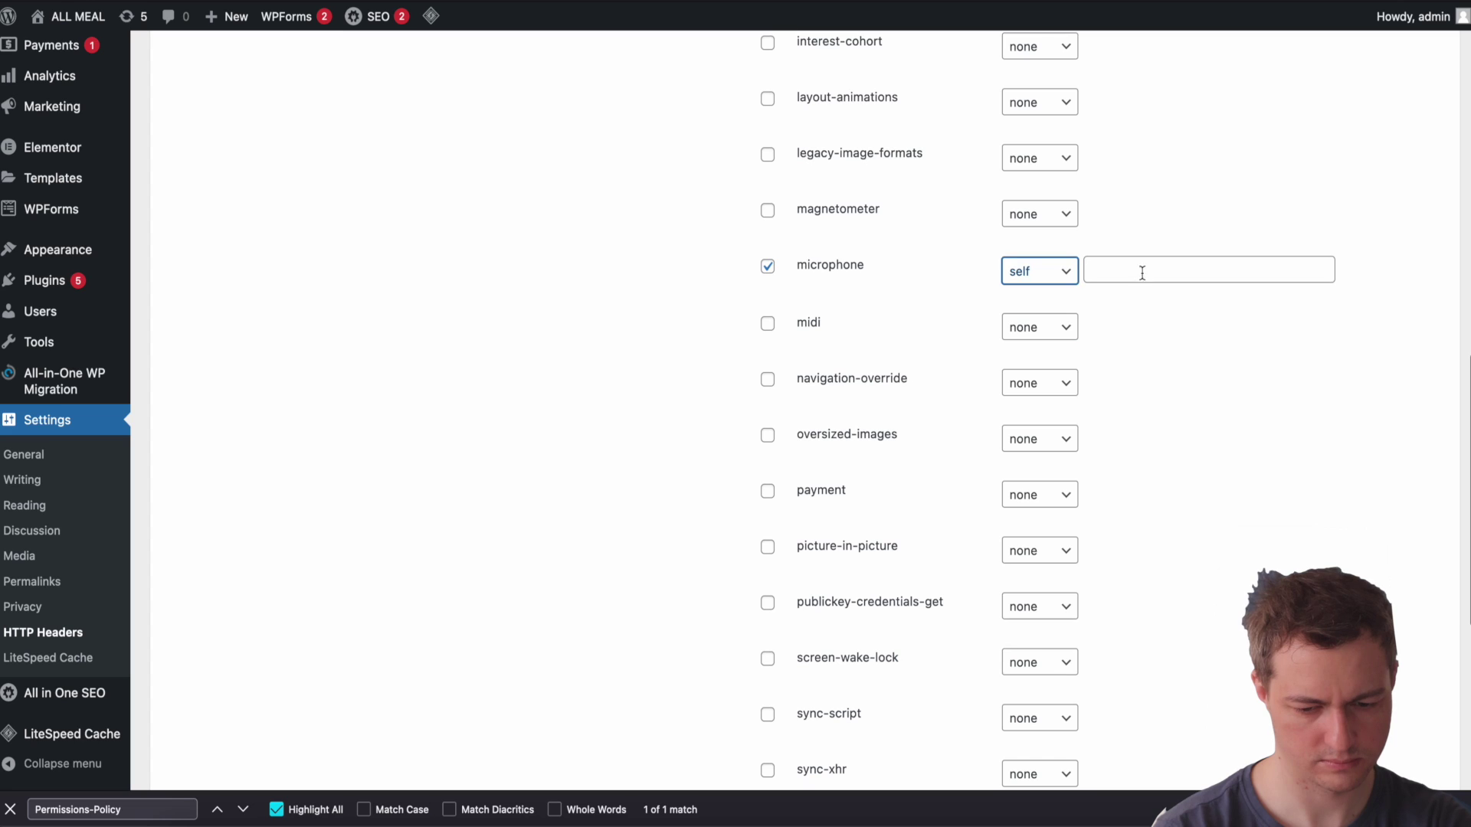
pyautogui.click(1142, 274)
pyautogui.hotkey('ctrl', 'v')
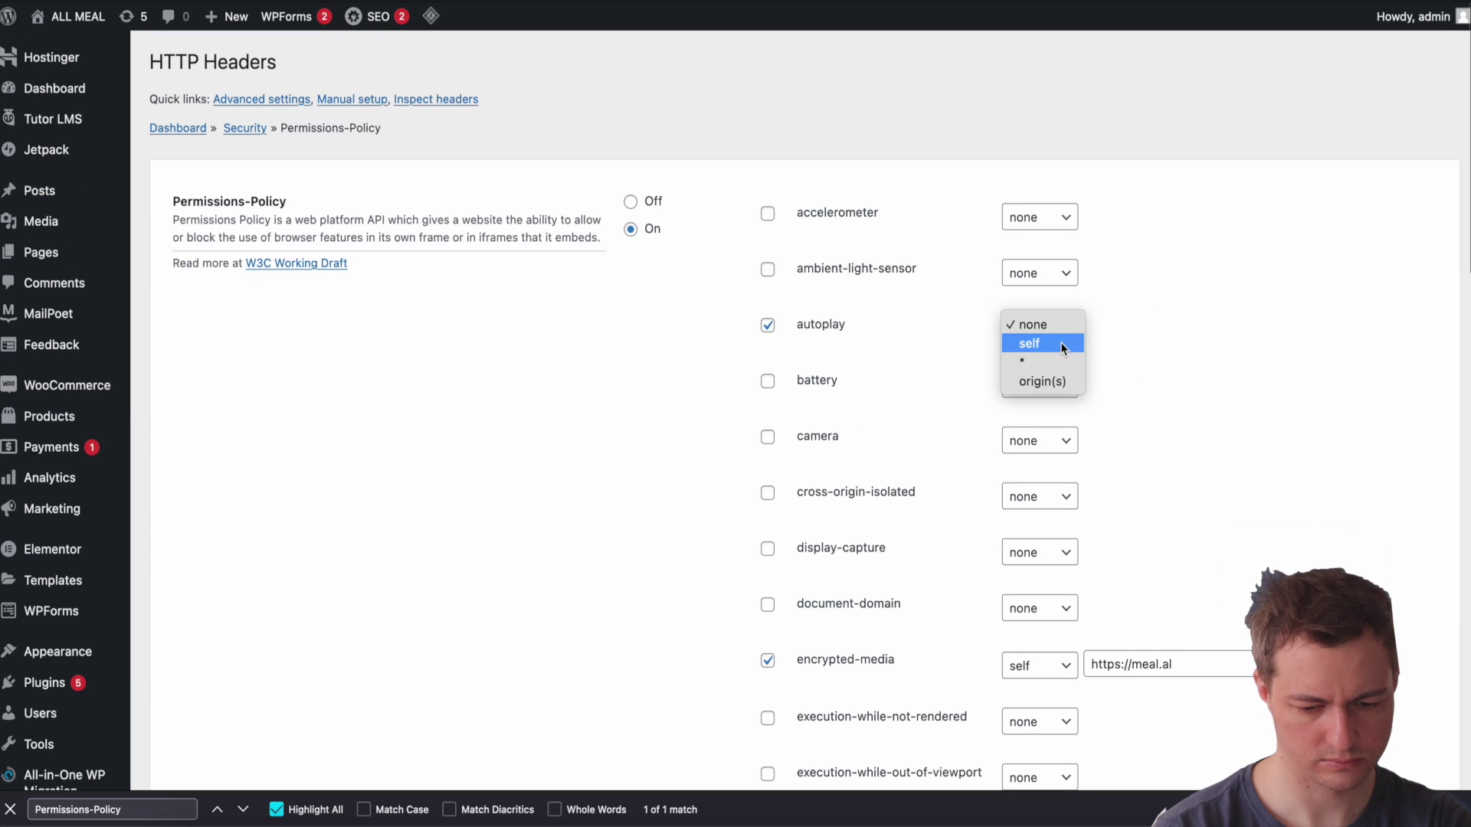
pyautogui.click(1040, 344)
pyautogui.click(1119, 331)
pyautogui.hotkey('ctrl', 'v')
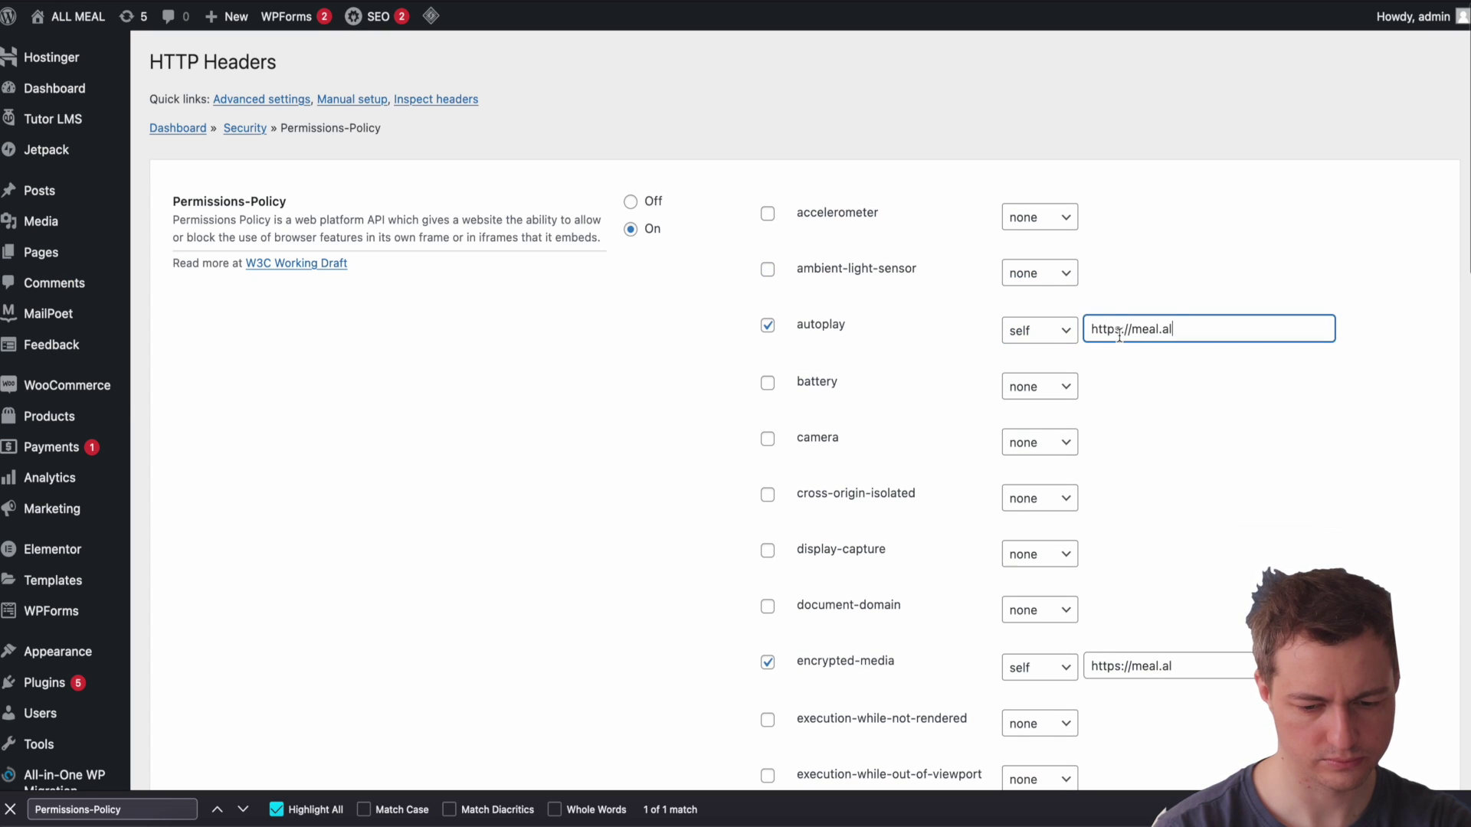
pyautogui.scroll(-15, 1146, 391)
pyautogui.click(242, 685)
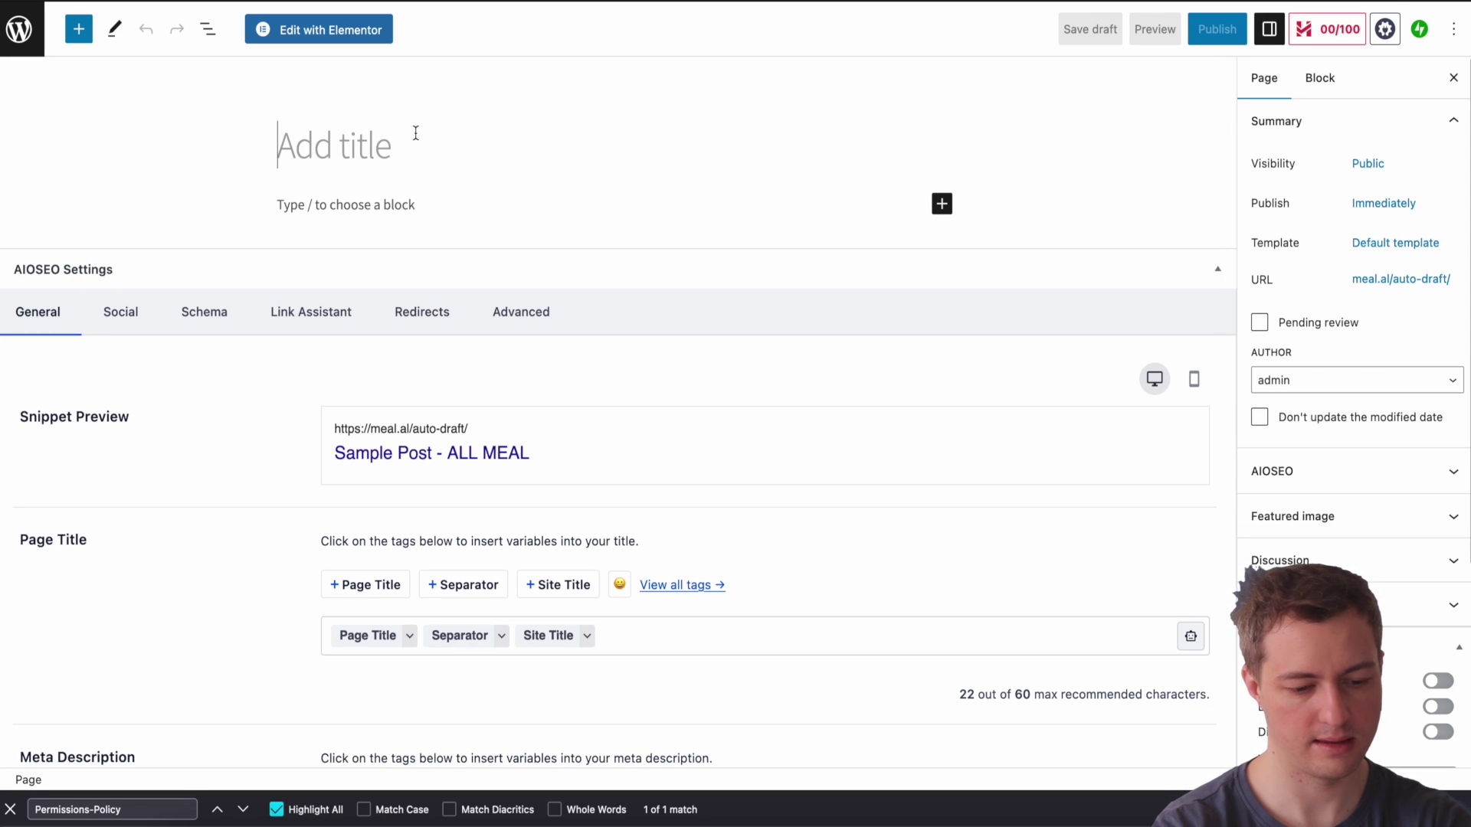
# - Title the new page 'Video from bunny.net'
pyautogui.write('Video fr')
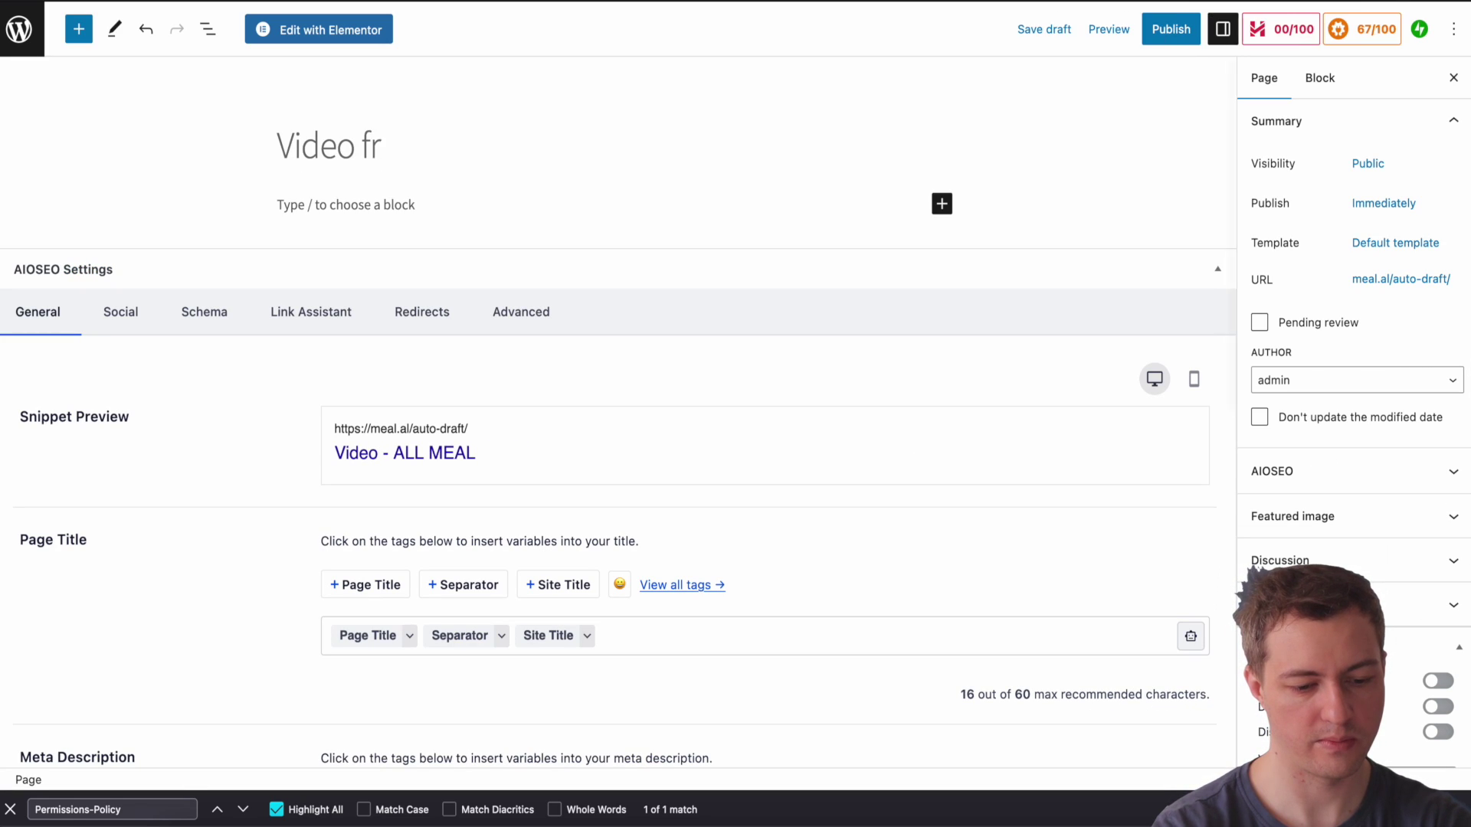
pyautogui.press('BackSpace')
pyautogui.write('f')
pyautogui.press('BackSpace')
pyautogui.write('rom bi')
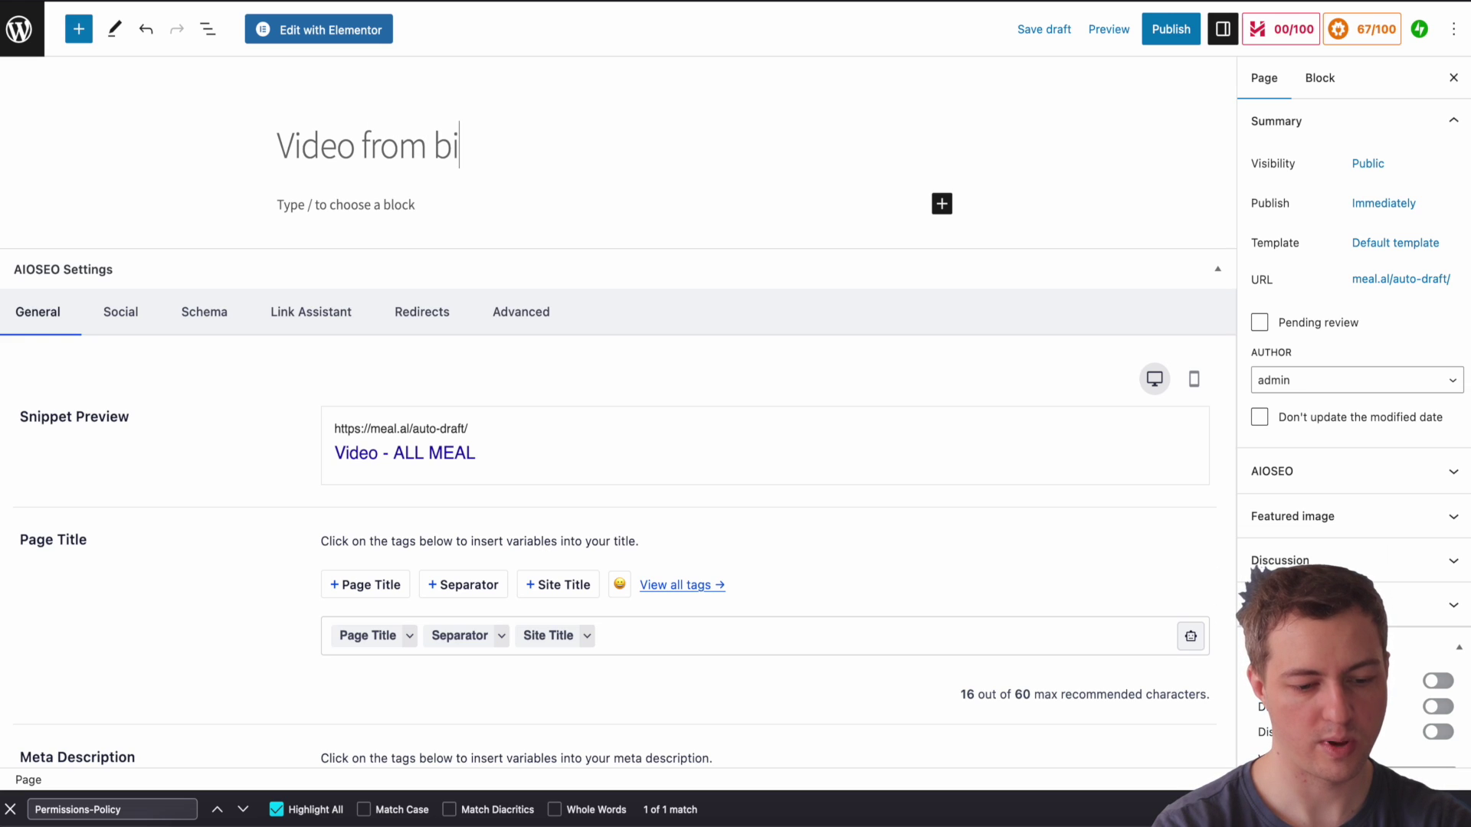
pyautogui.press('BackSpace')
pyautogui.write('unny')
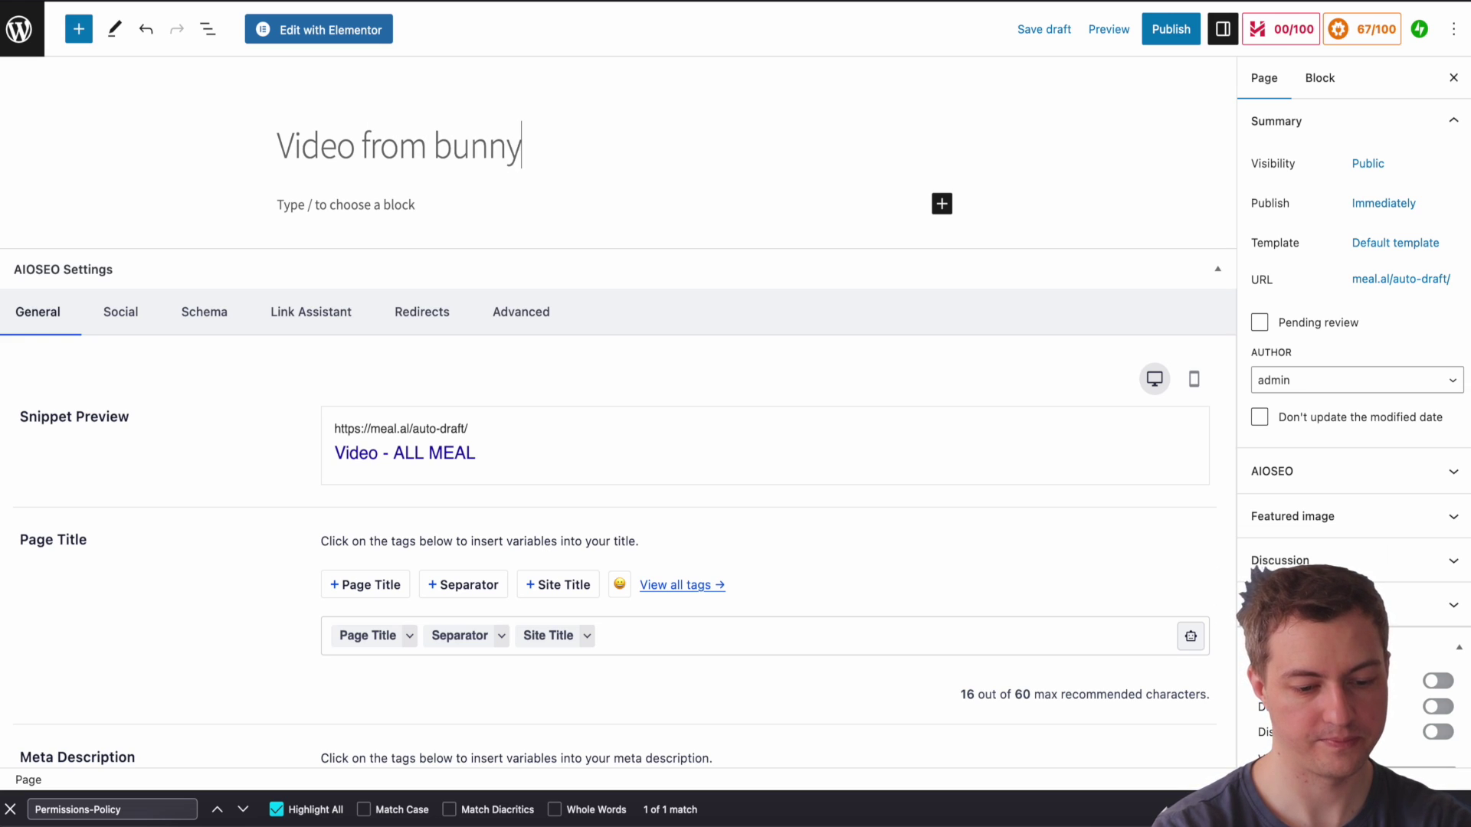
pyautogui.write('.net')
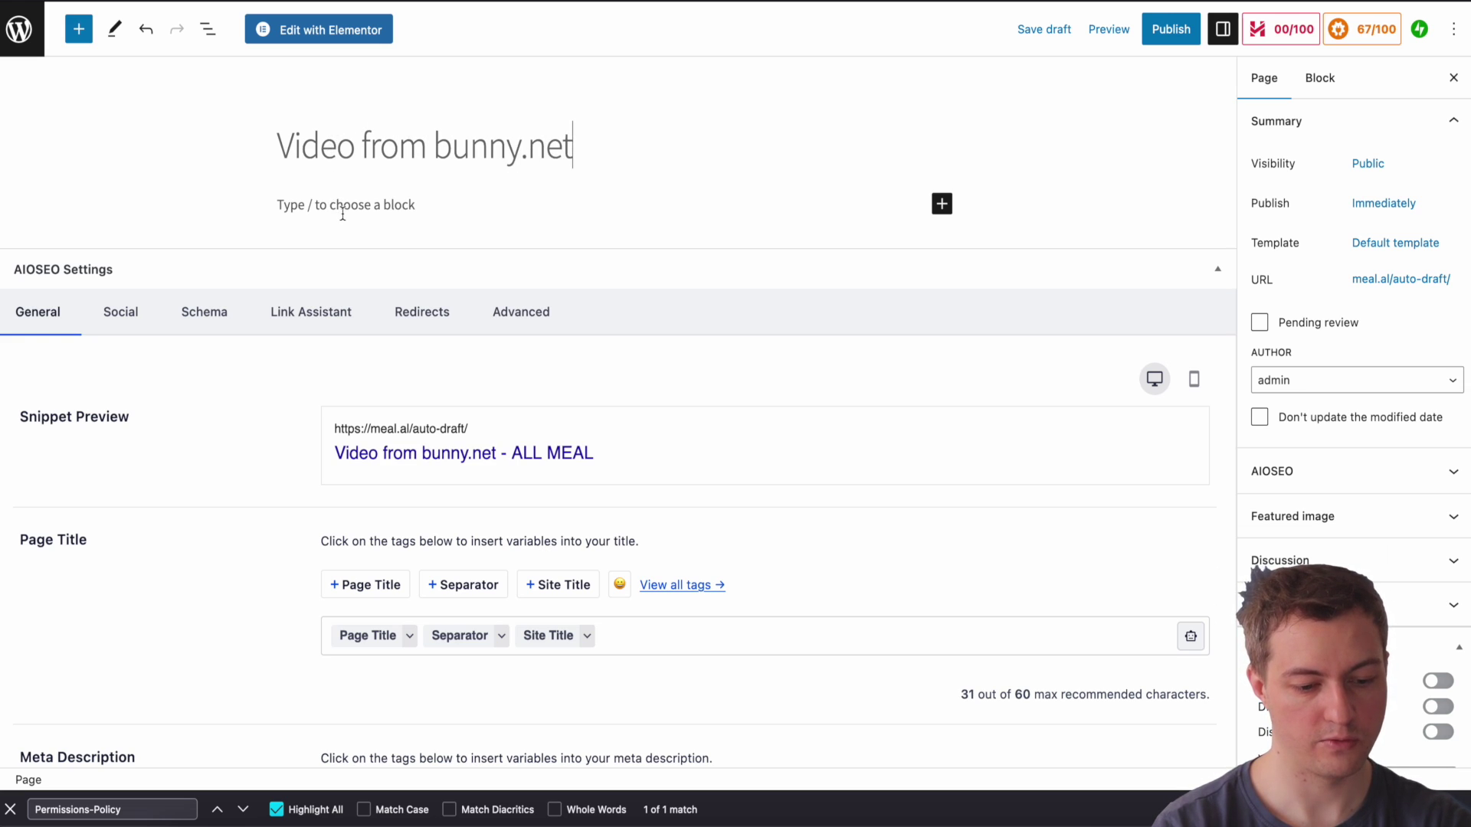
# - Add the paragraph 'This is my video' below the title
pyautogui.click(342, 207)
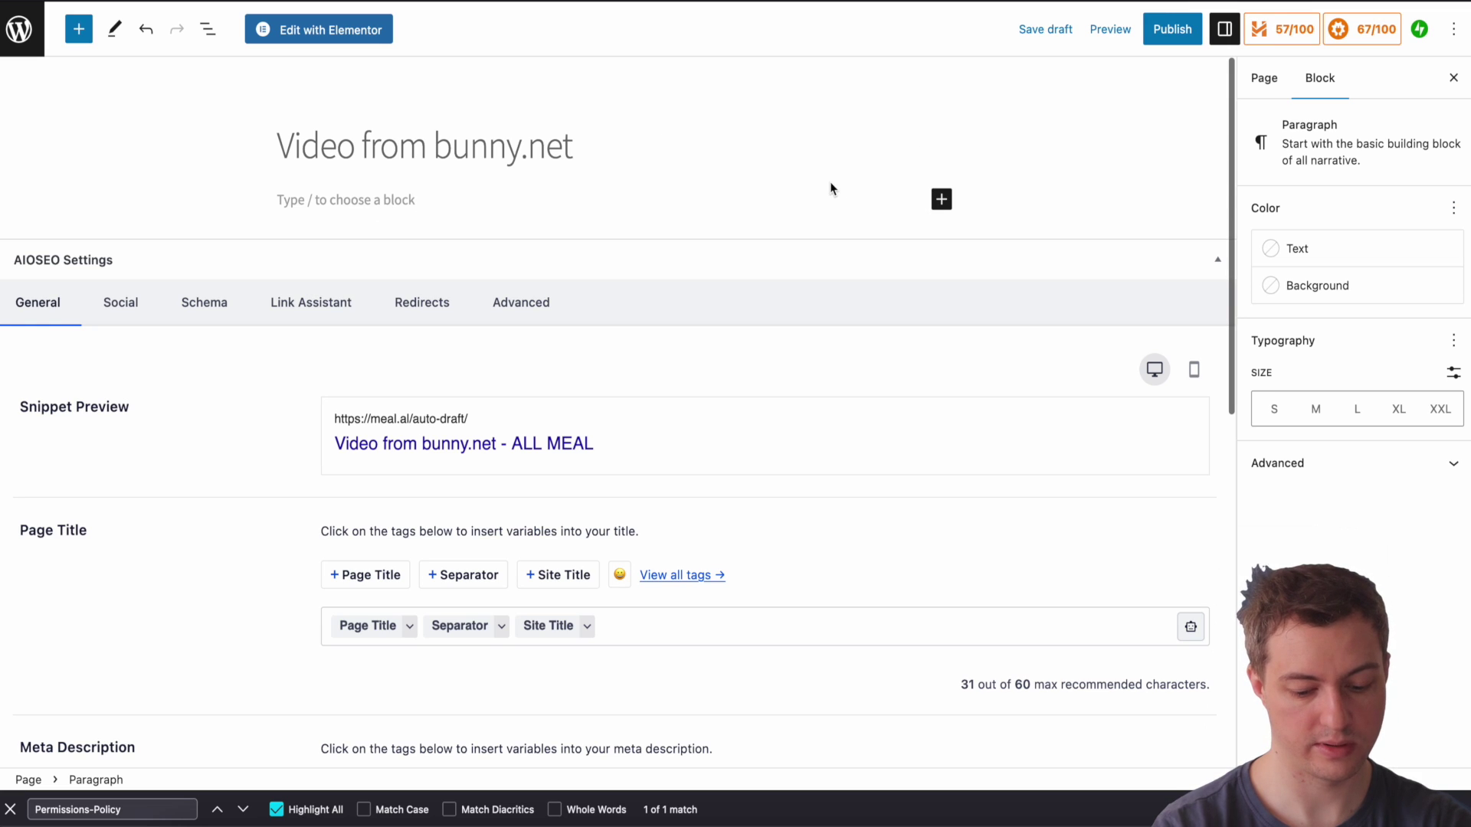
pyautogui.write('This is')
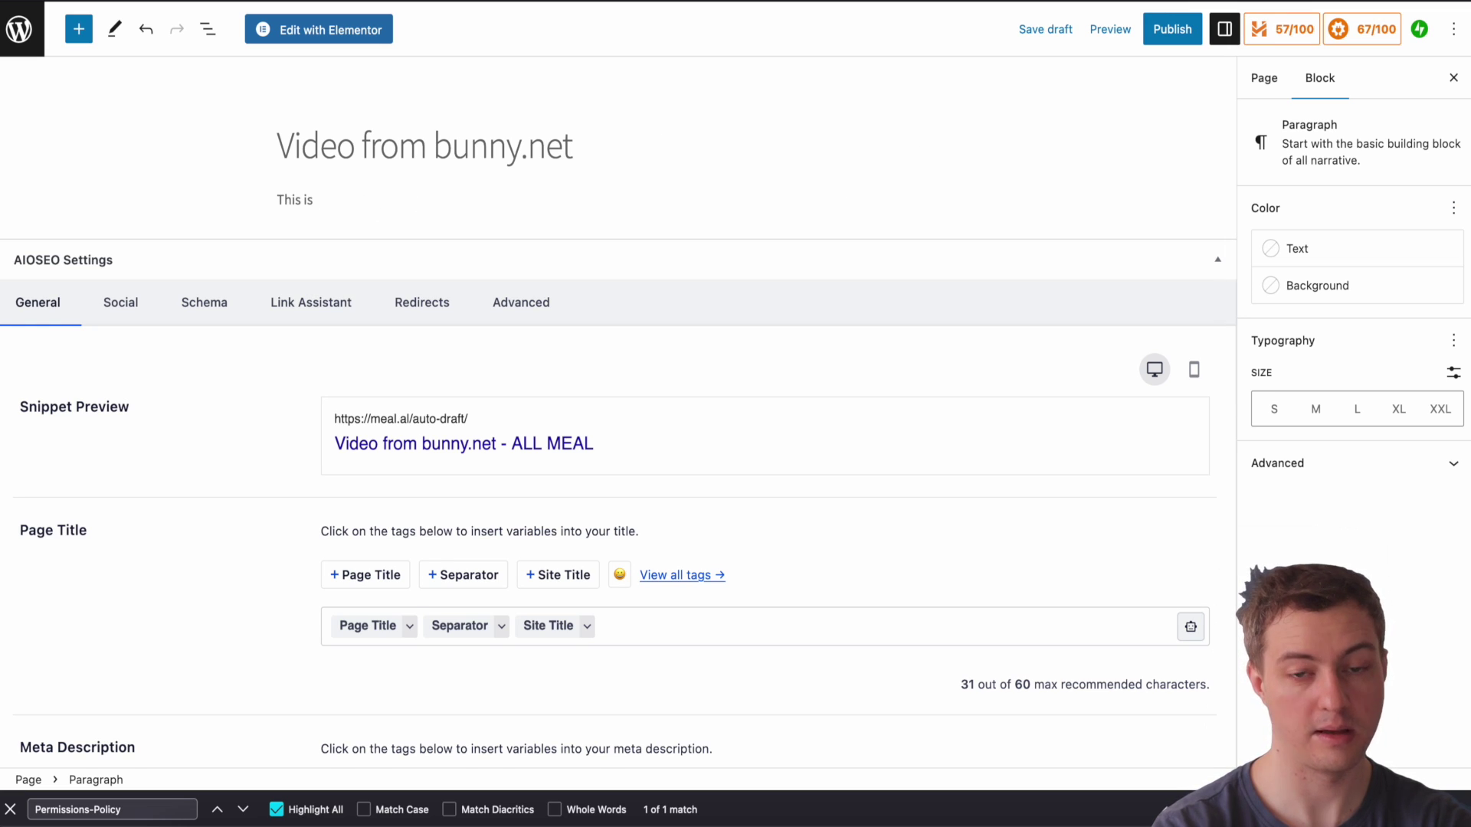
pyautogui.write(' my vi')
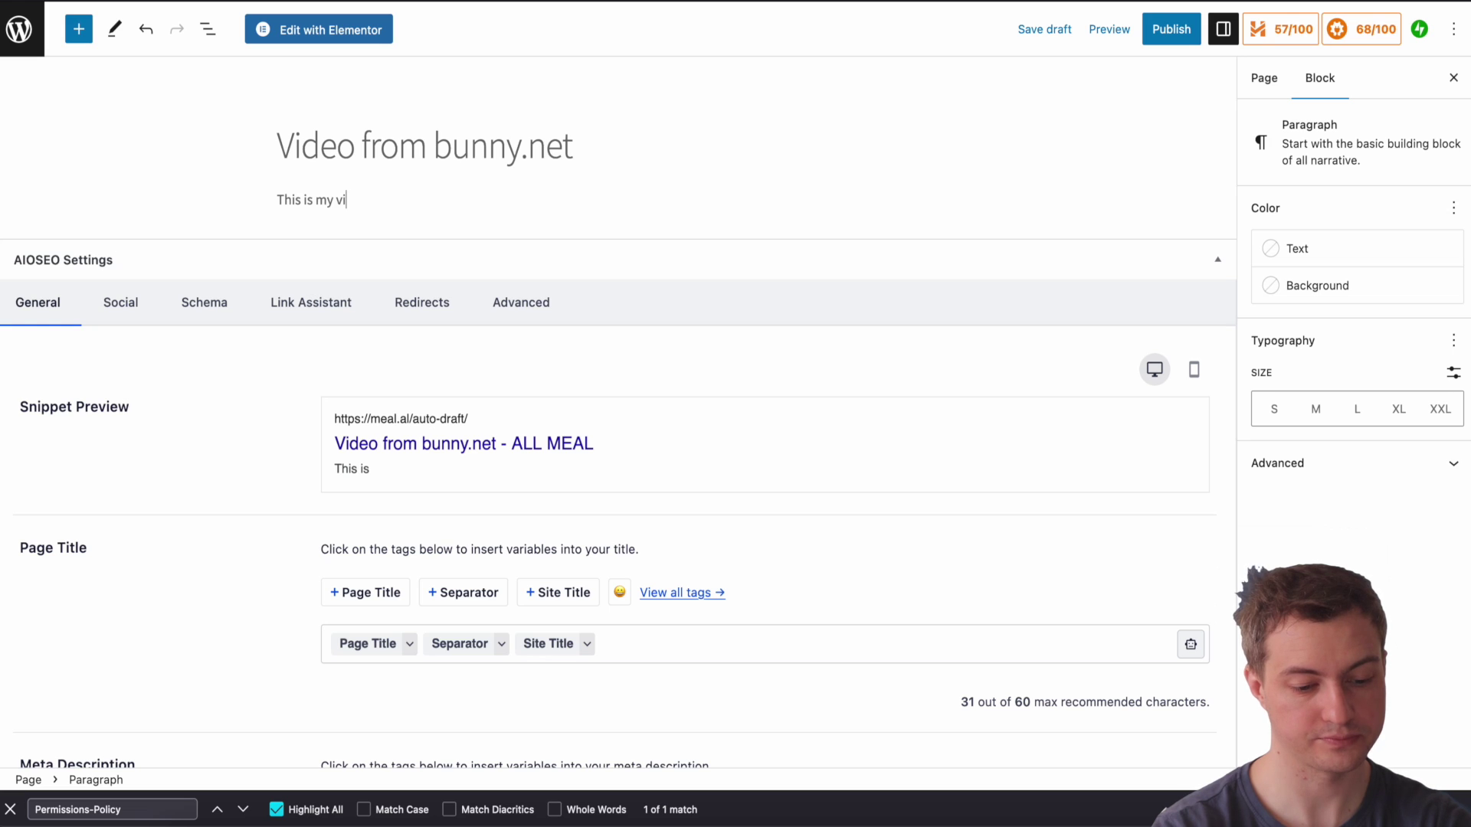
pyautogui.write('deo')
pyautogui.click(621, 188)
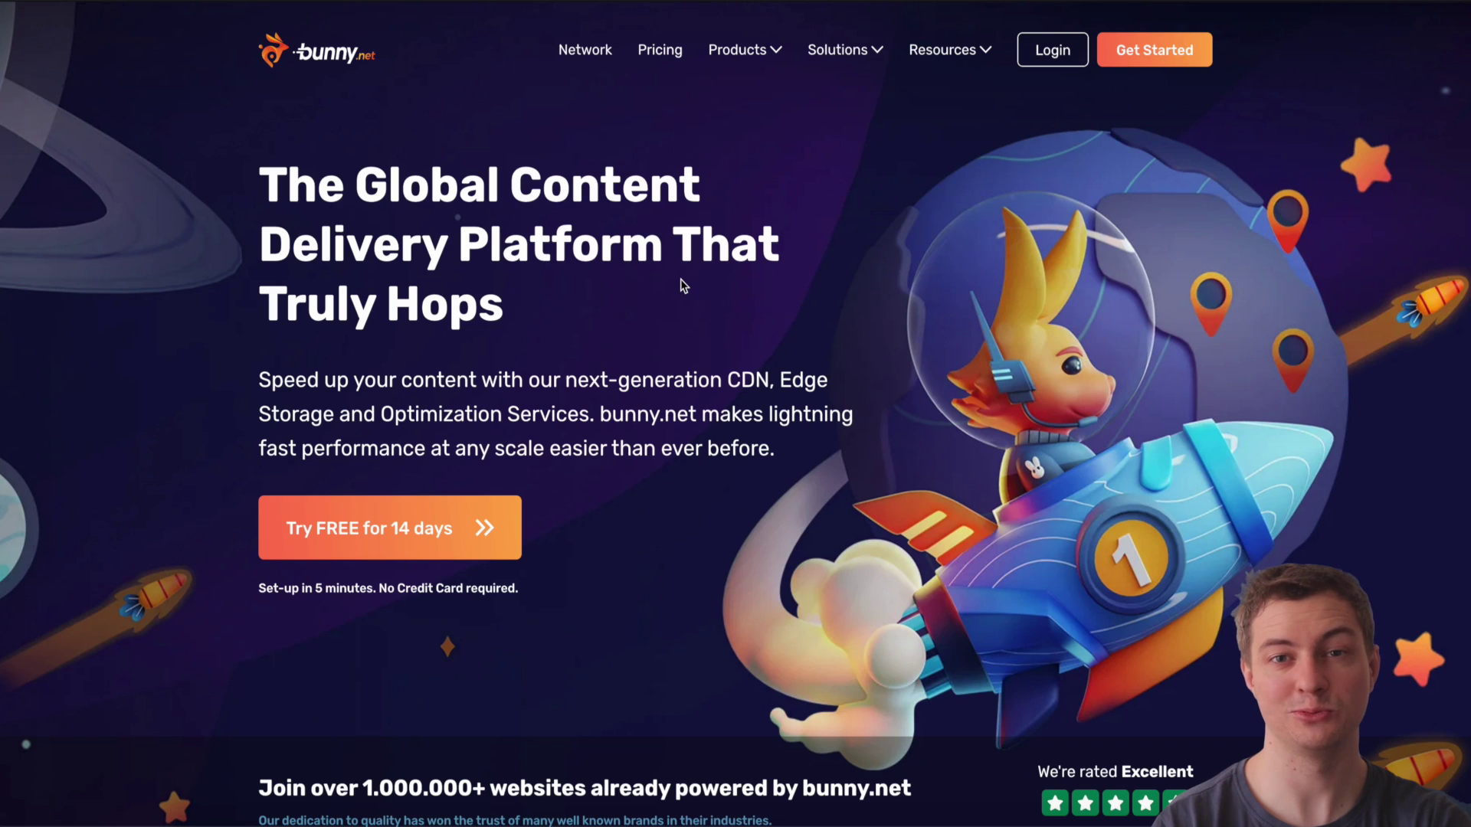
# - Sign up for the bunny.net 14-day free trial with autofilled credentials and accepted terms
pyautogui.click(387, 527)
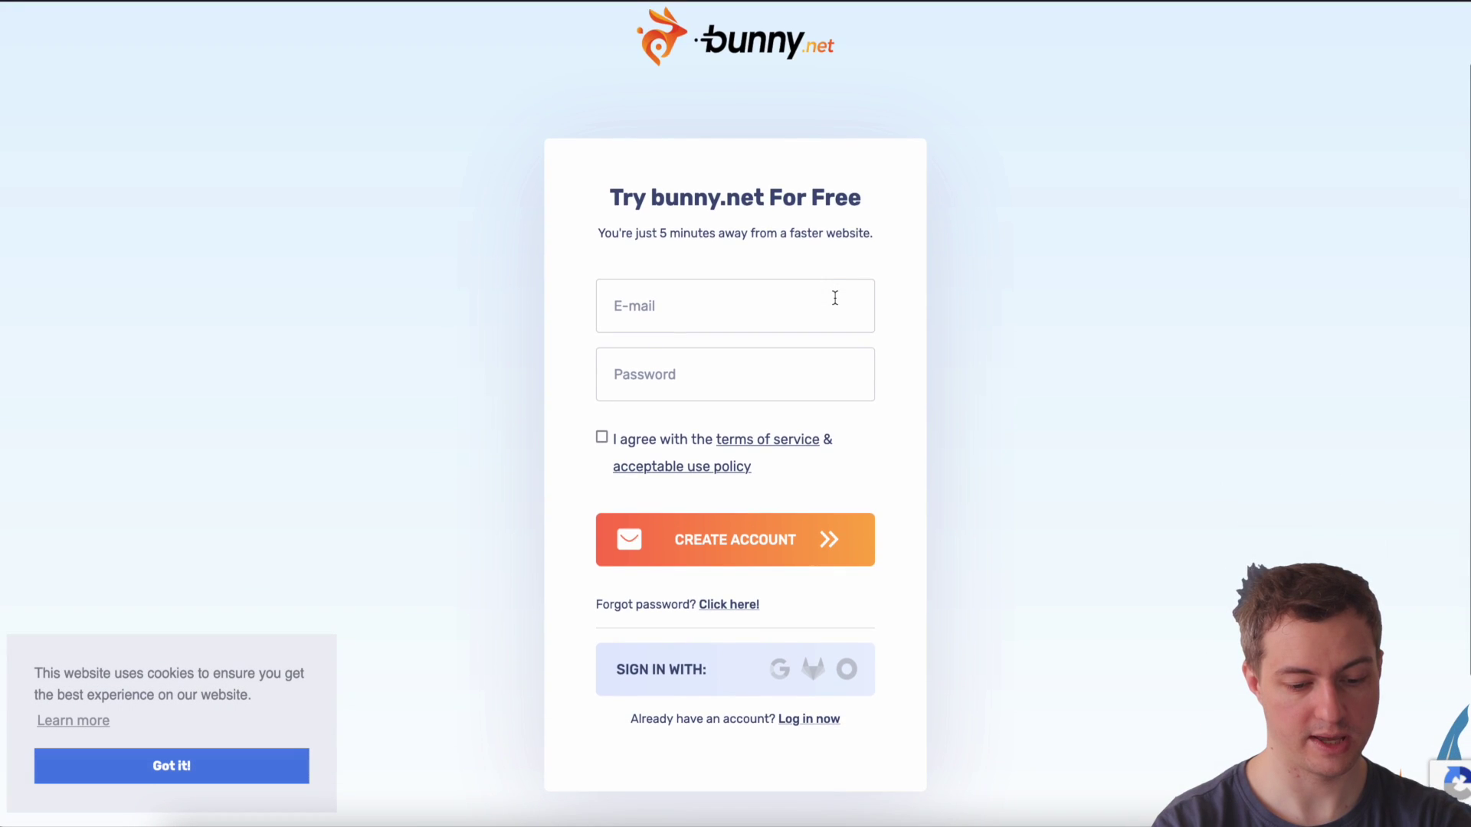
pyautogui.scroll(-1, 835, 297)
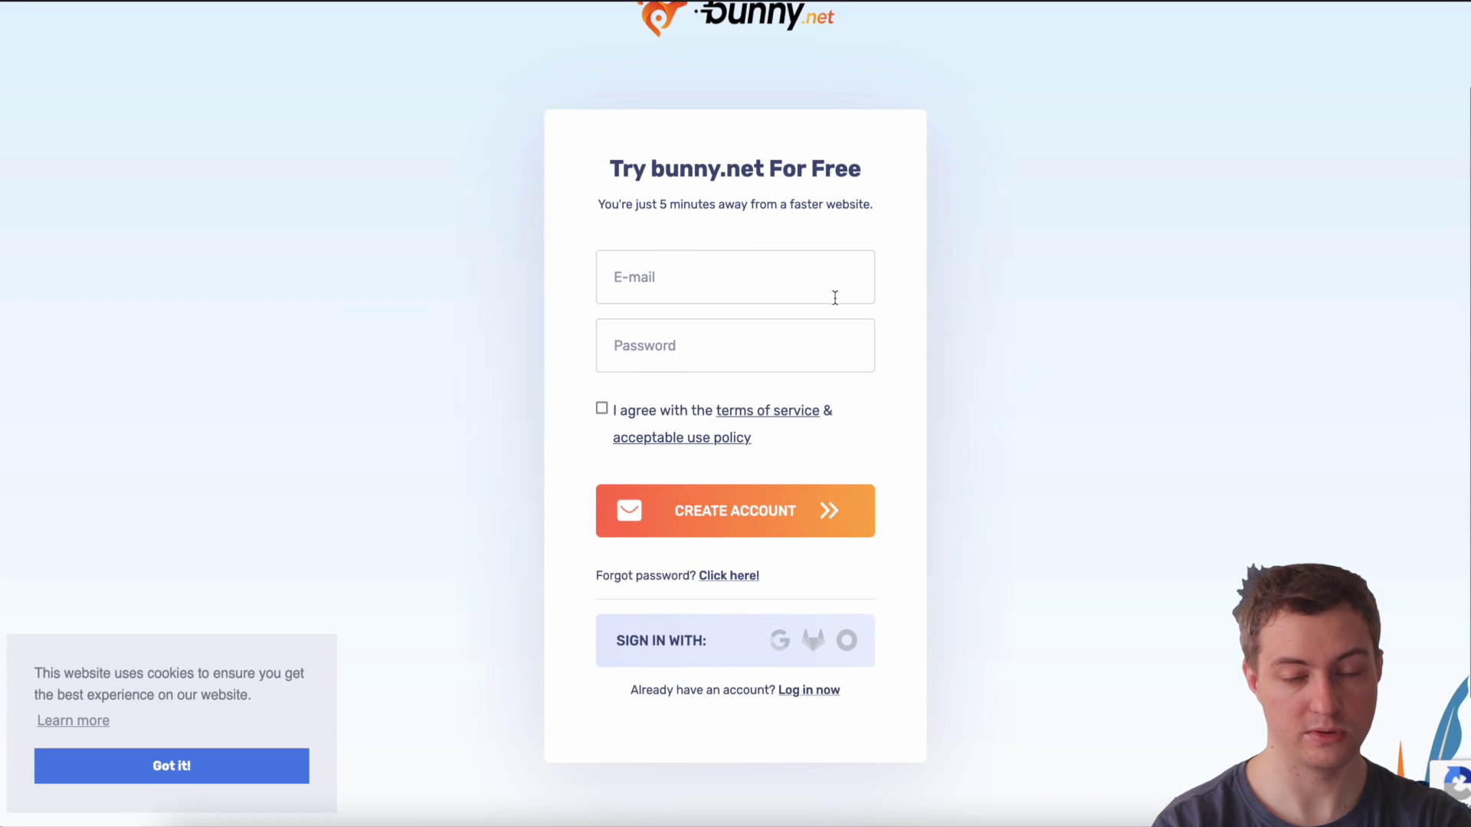
pyautogui.click(757, 320)
pyautogui.click(601, 408)
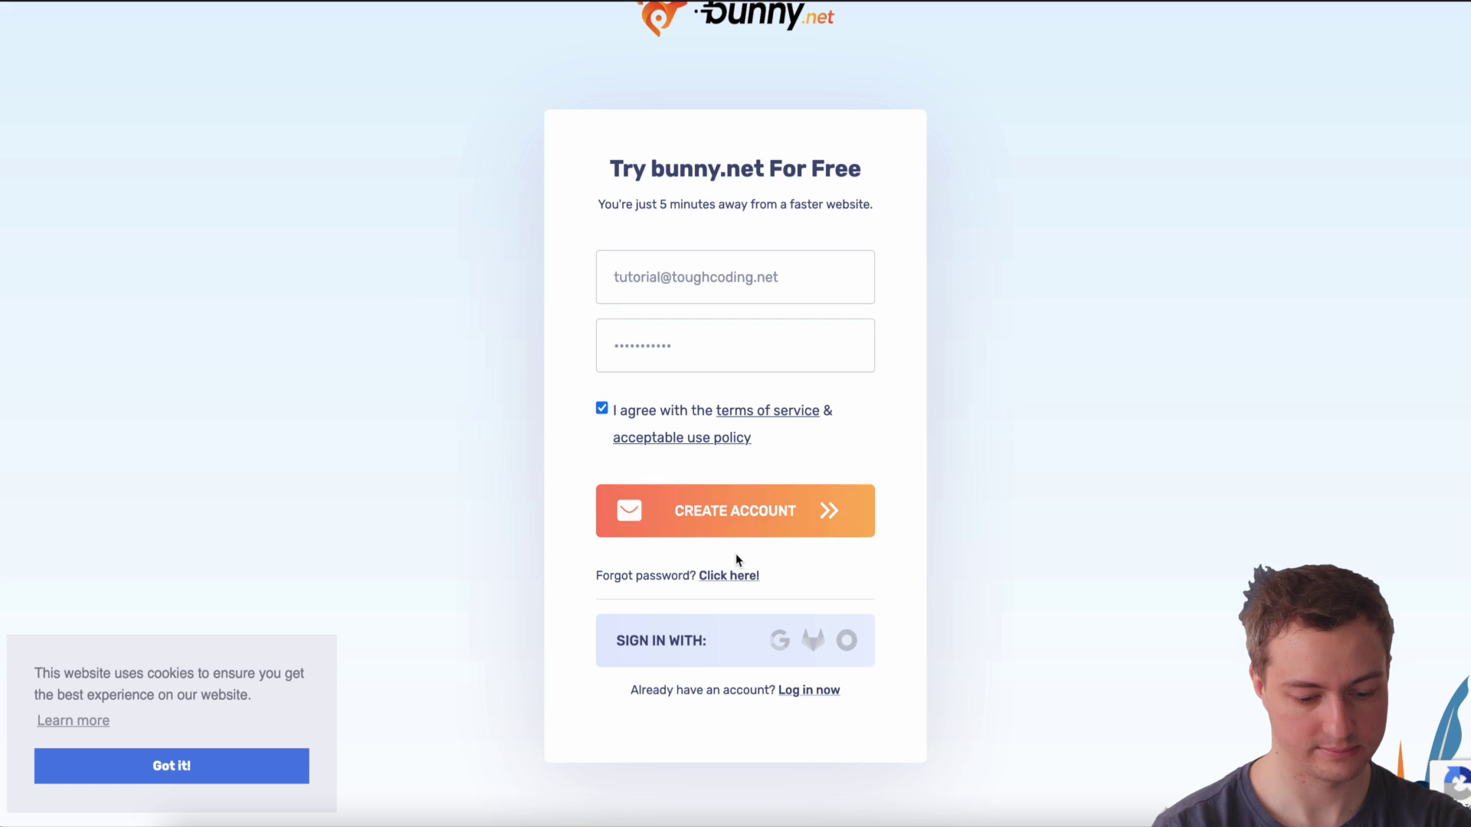
pyautogui.click(742, 513)
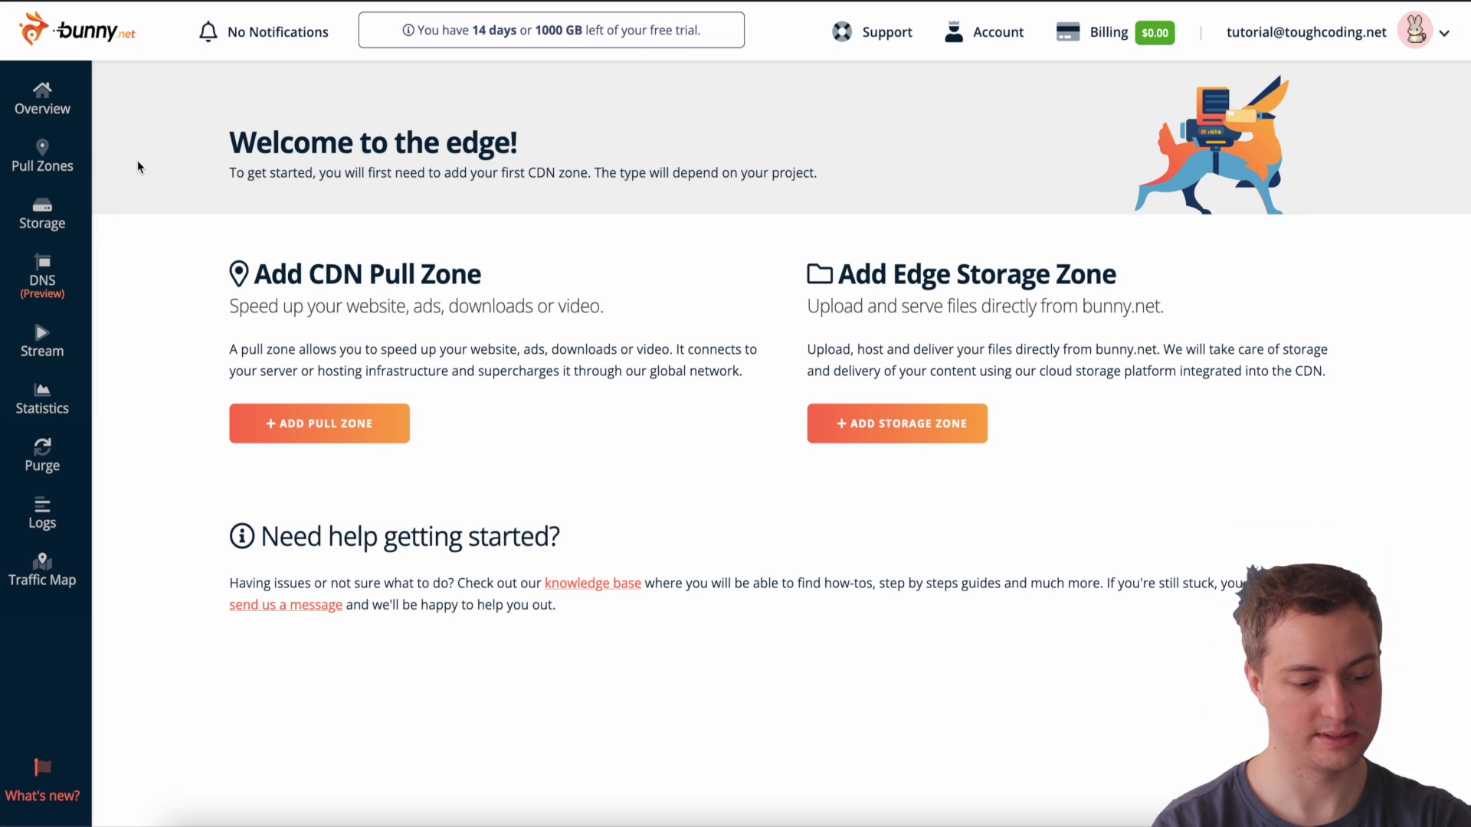
# - Attempt to create a Stream video library named meal.al
pyautogui.click(44, 341)
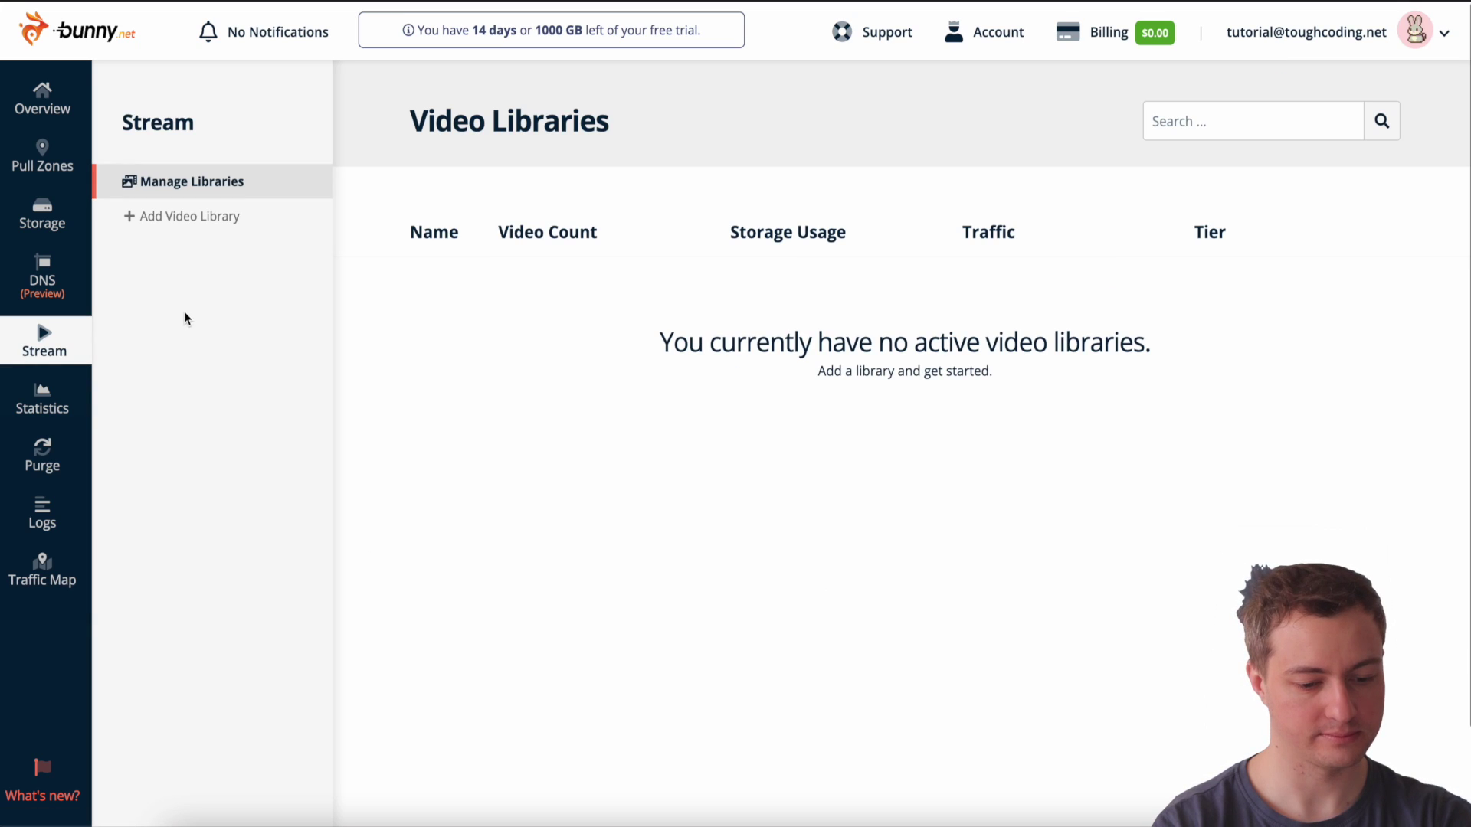
pyautogui.click(186, 217)
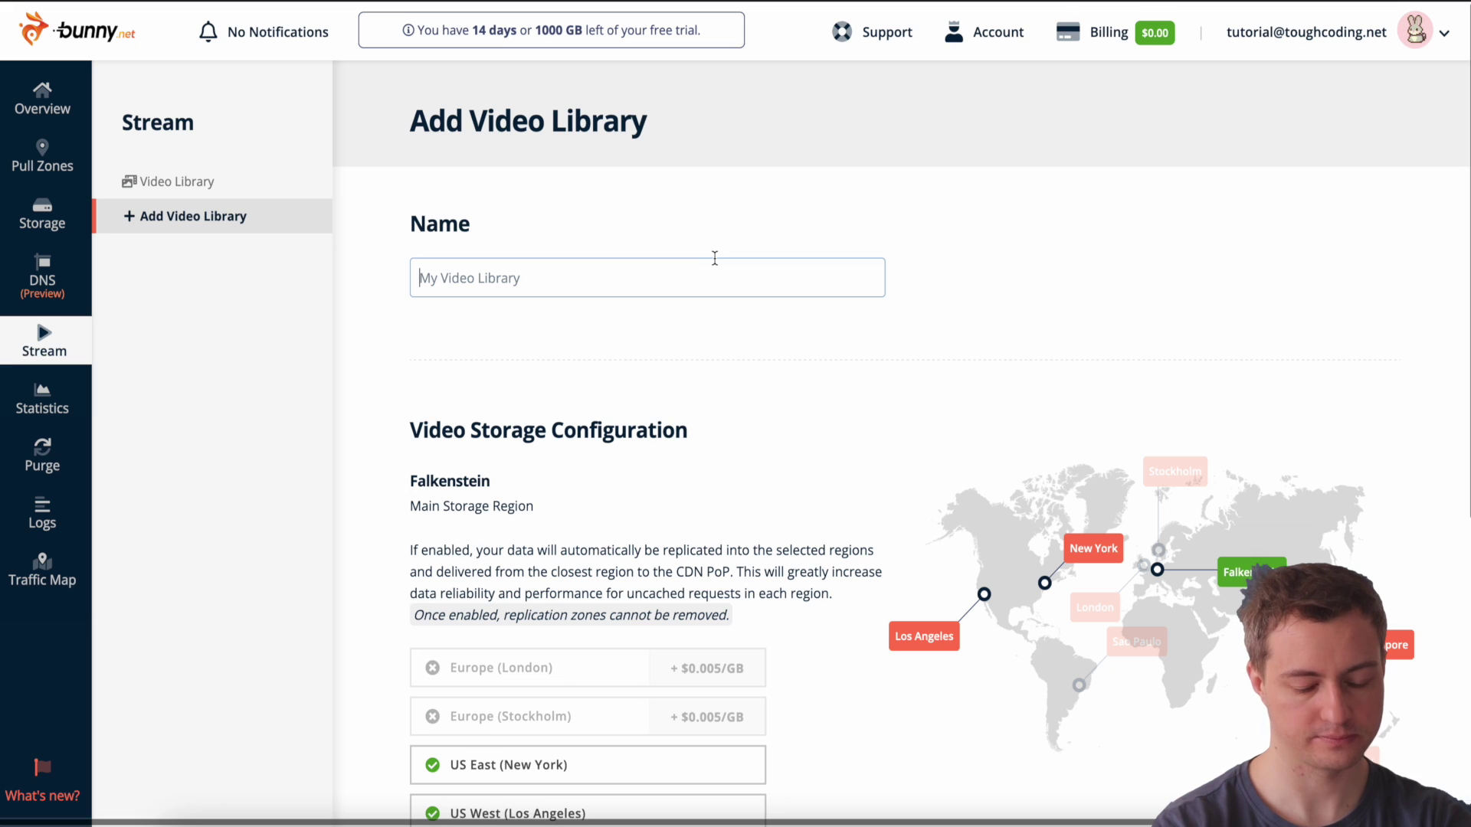
pyautogui.write('meal.al')
pyautogui.click(878, 331)
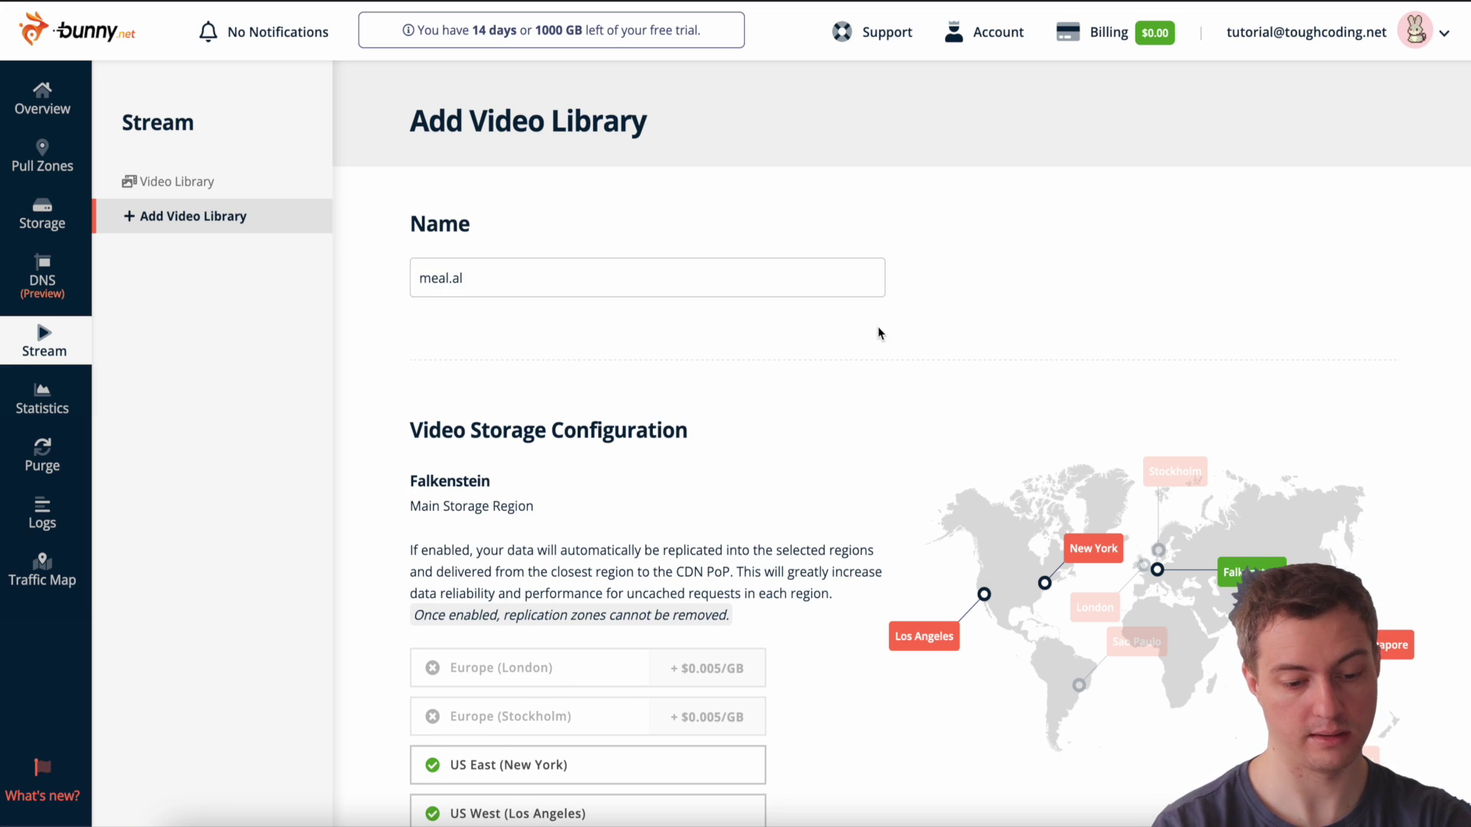
pyautogui.scroll(-5, 879, 333)
pyautogui.scroll(-1, 877, 333)
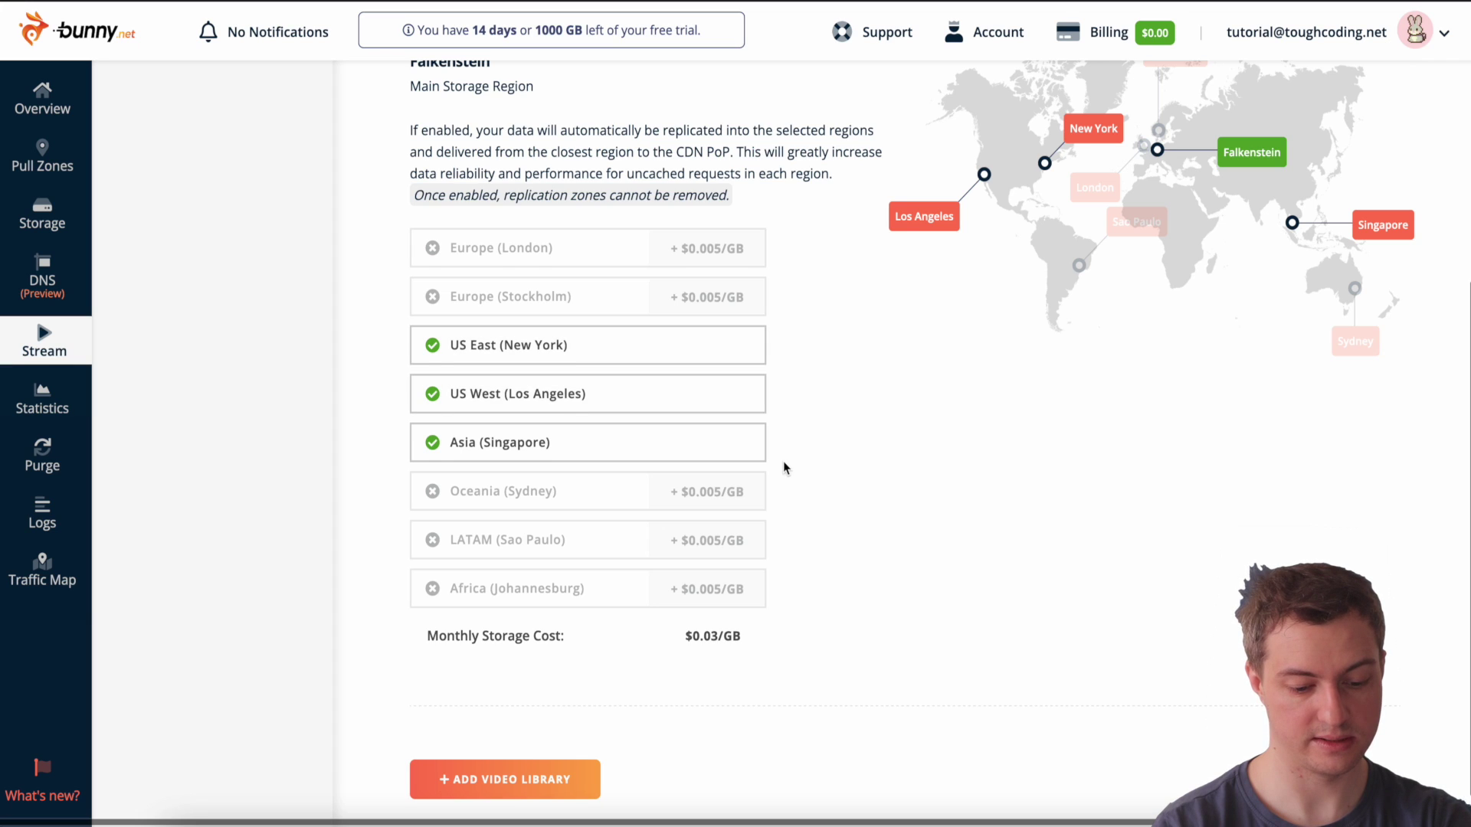
pyautogui.scroll(-1, 782, 461)
pyautogui.click(487, 734)
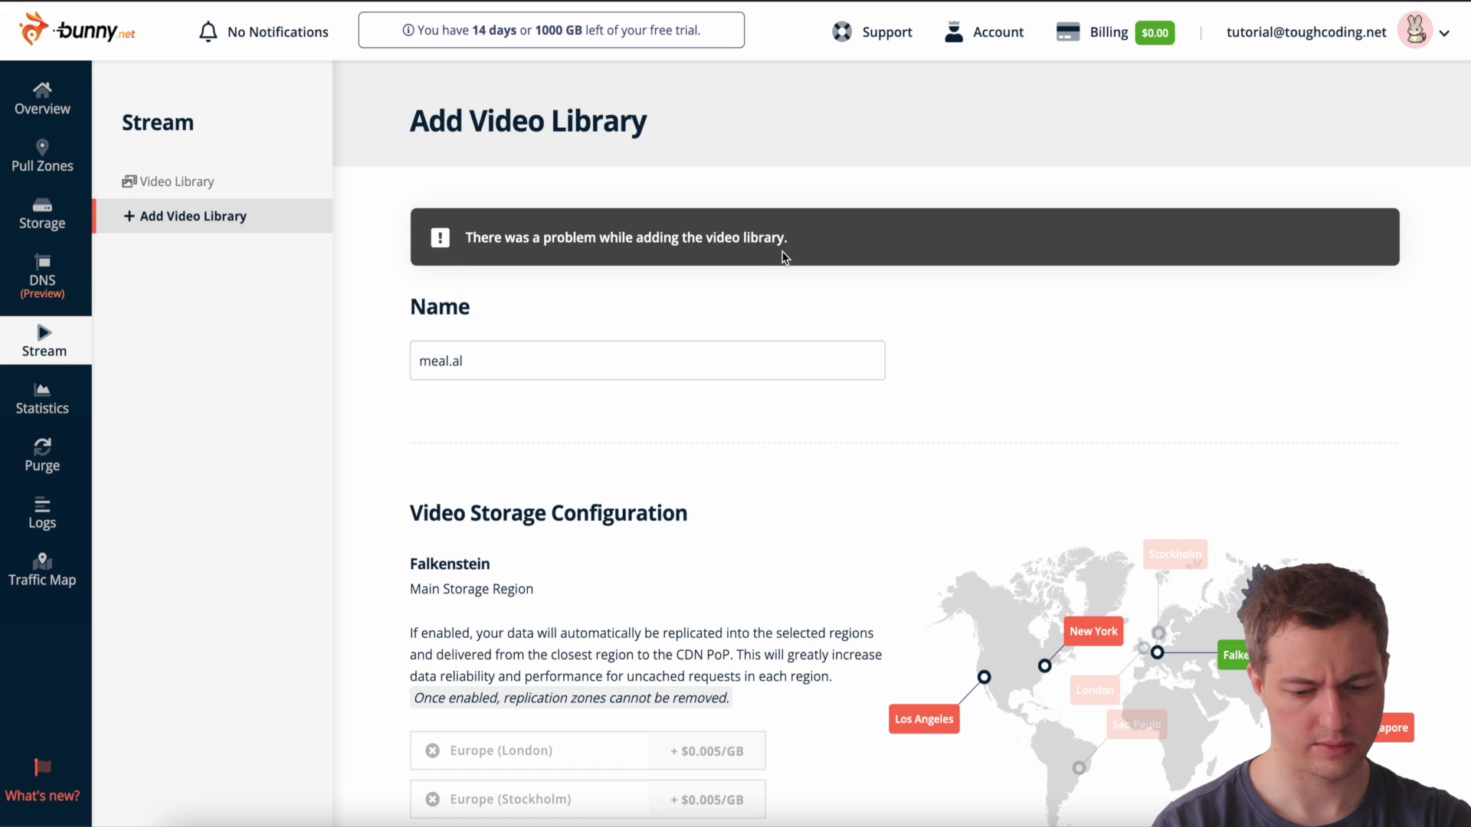
# - Check the Account Settings warning that the e-mail address is not verified
pyautogui.scroll(-10, 782, 252)
pyautogui.scroll(10, 782, 250)
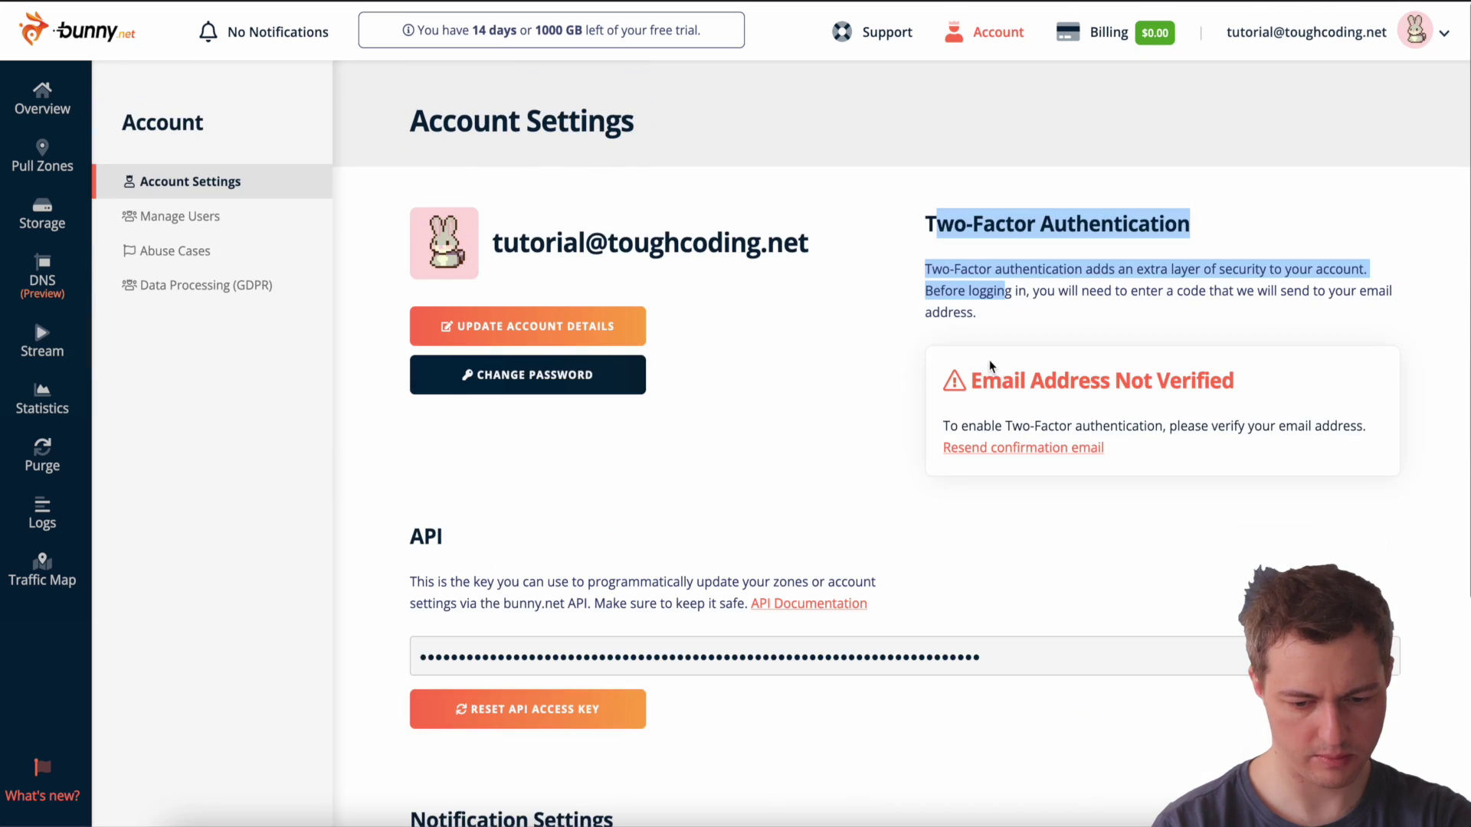
pyautogui.moveTo(990, 367); pyautogui.dragTo(1167, 364)
# - Confirm the account e-mail from the welcome message and return to the bunny.net dashboard
pyautogui.tripleClick(1225, 381)
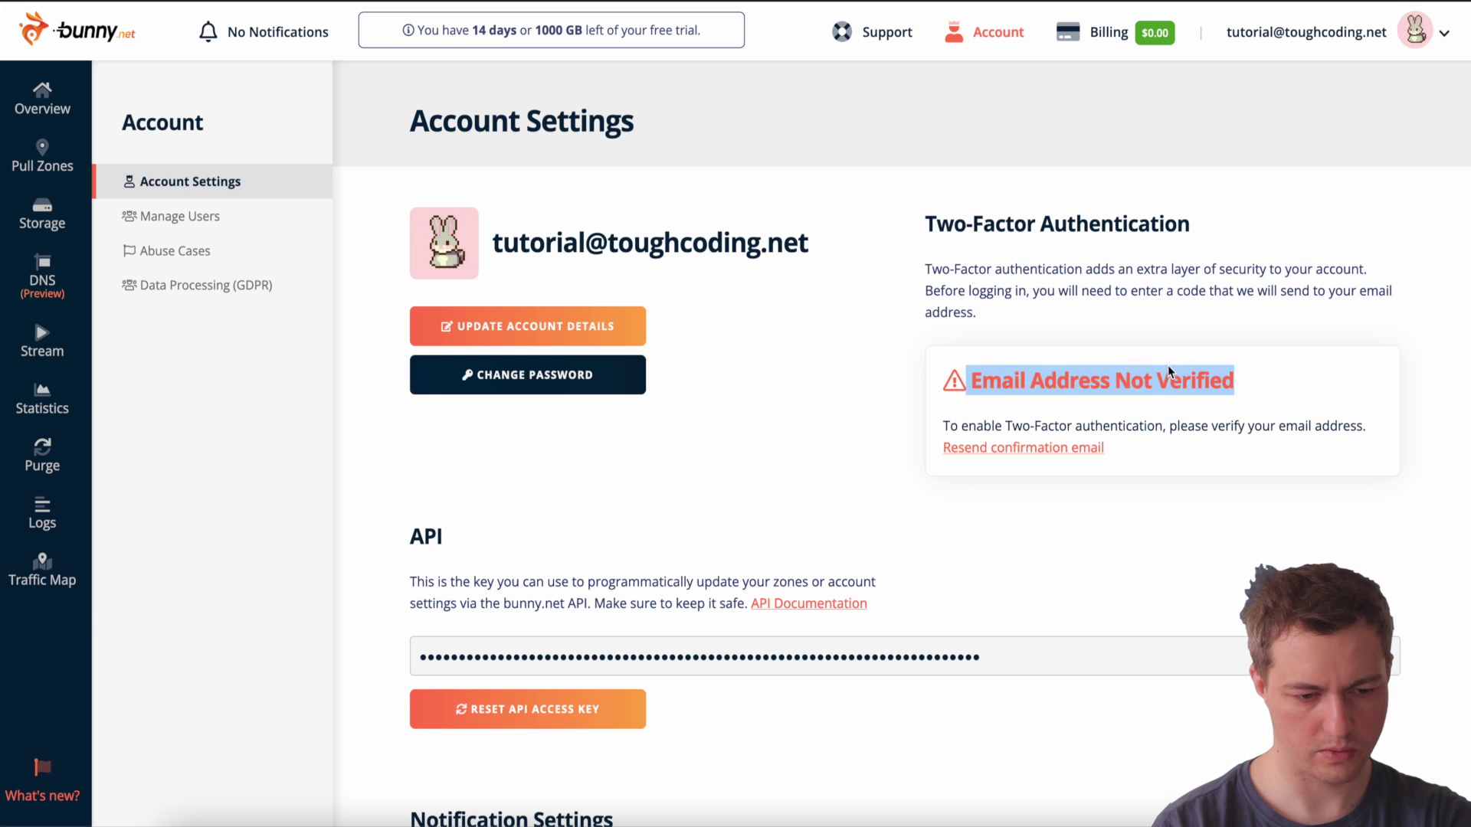
pyautogui.click(1167, 373)
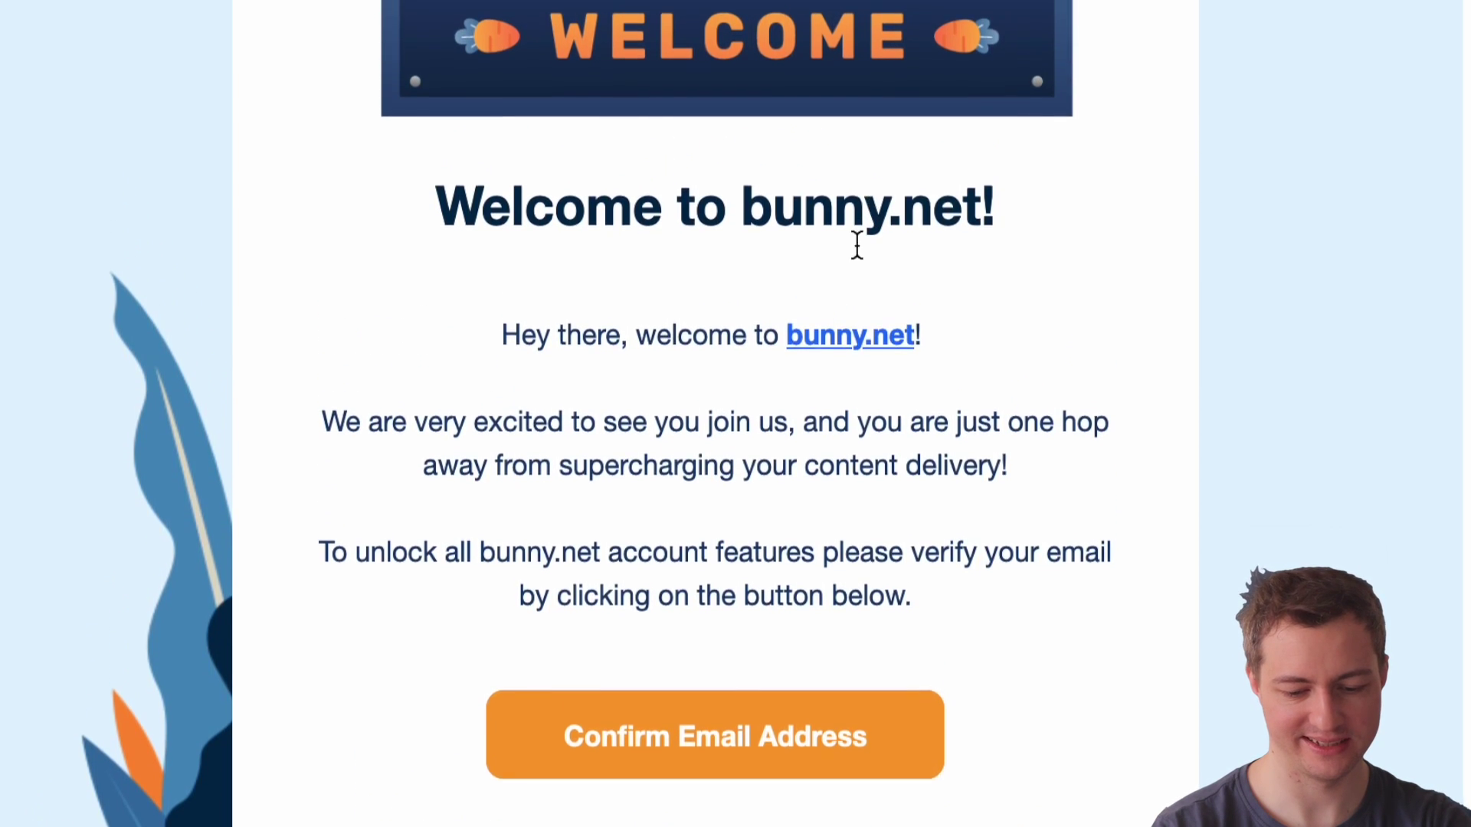
pyautogui.click(682, 718)
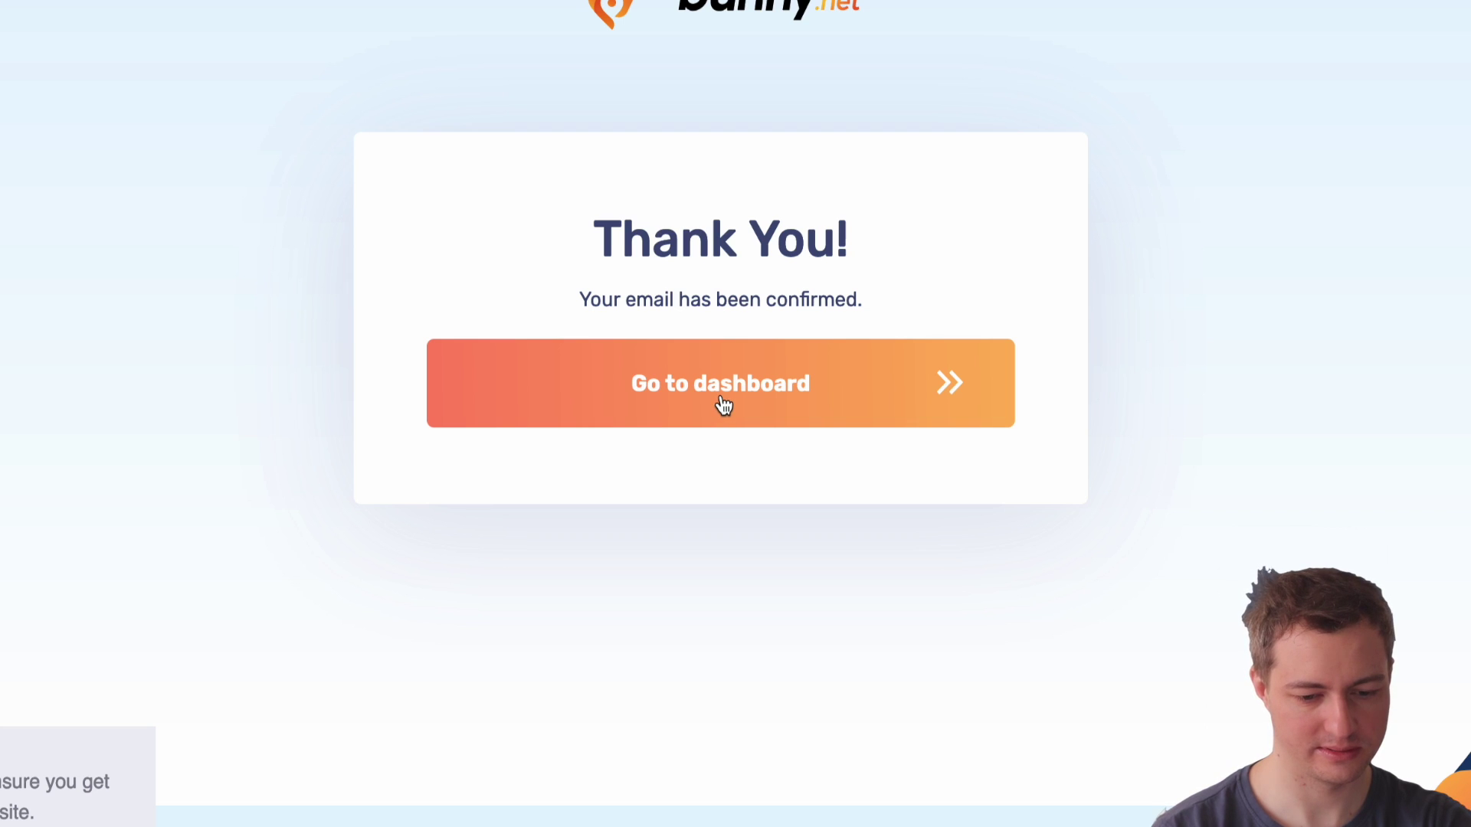
pyautogui.click(723, 405)
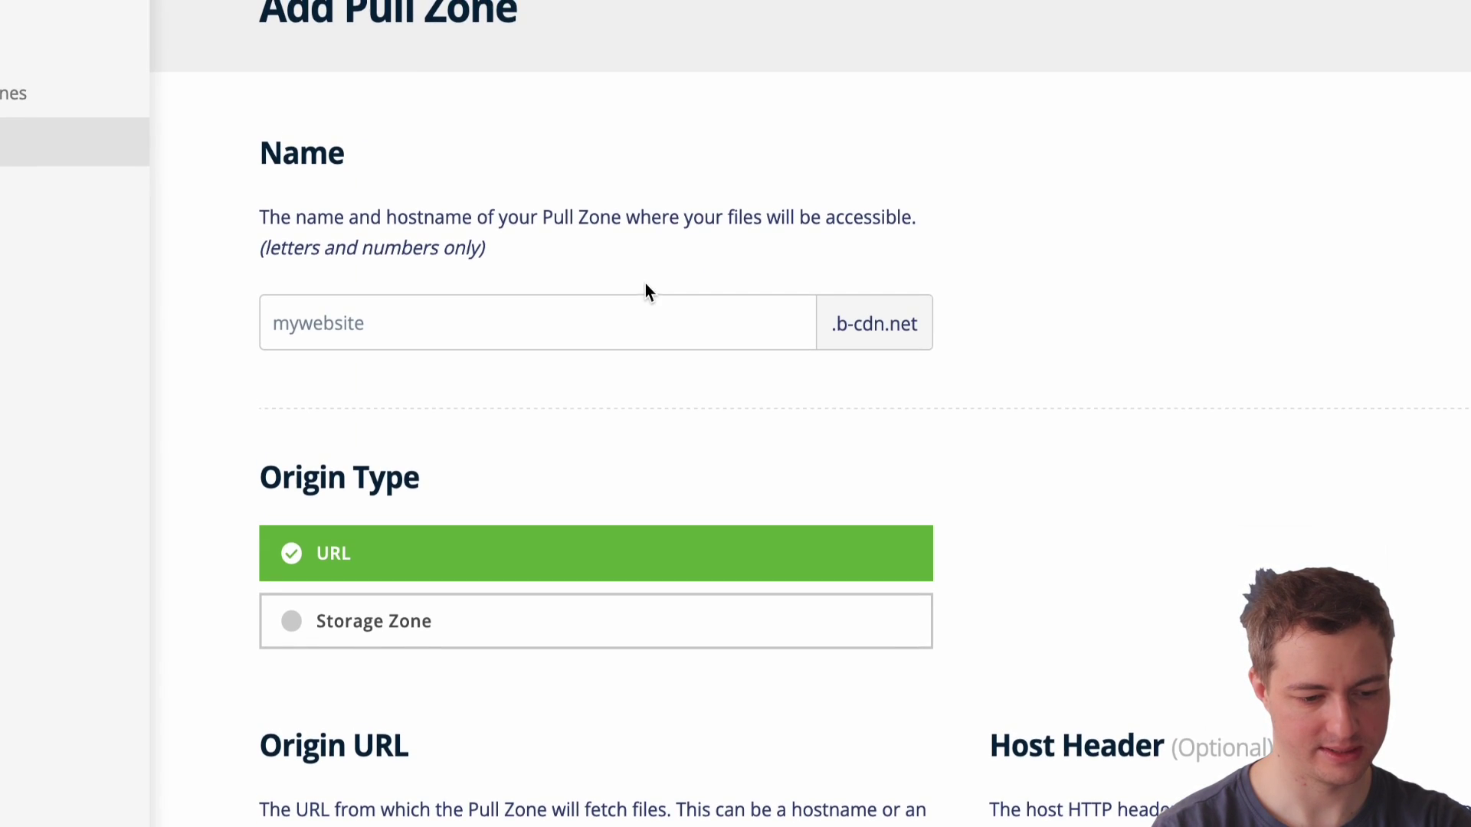
# - Create a Stream video library named meal.al
pyautogui.click(202, 232)
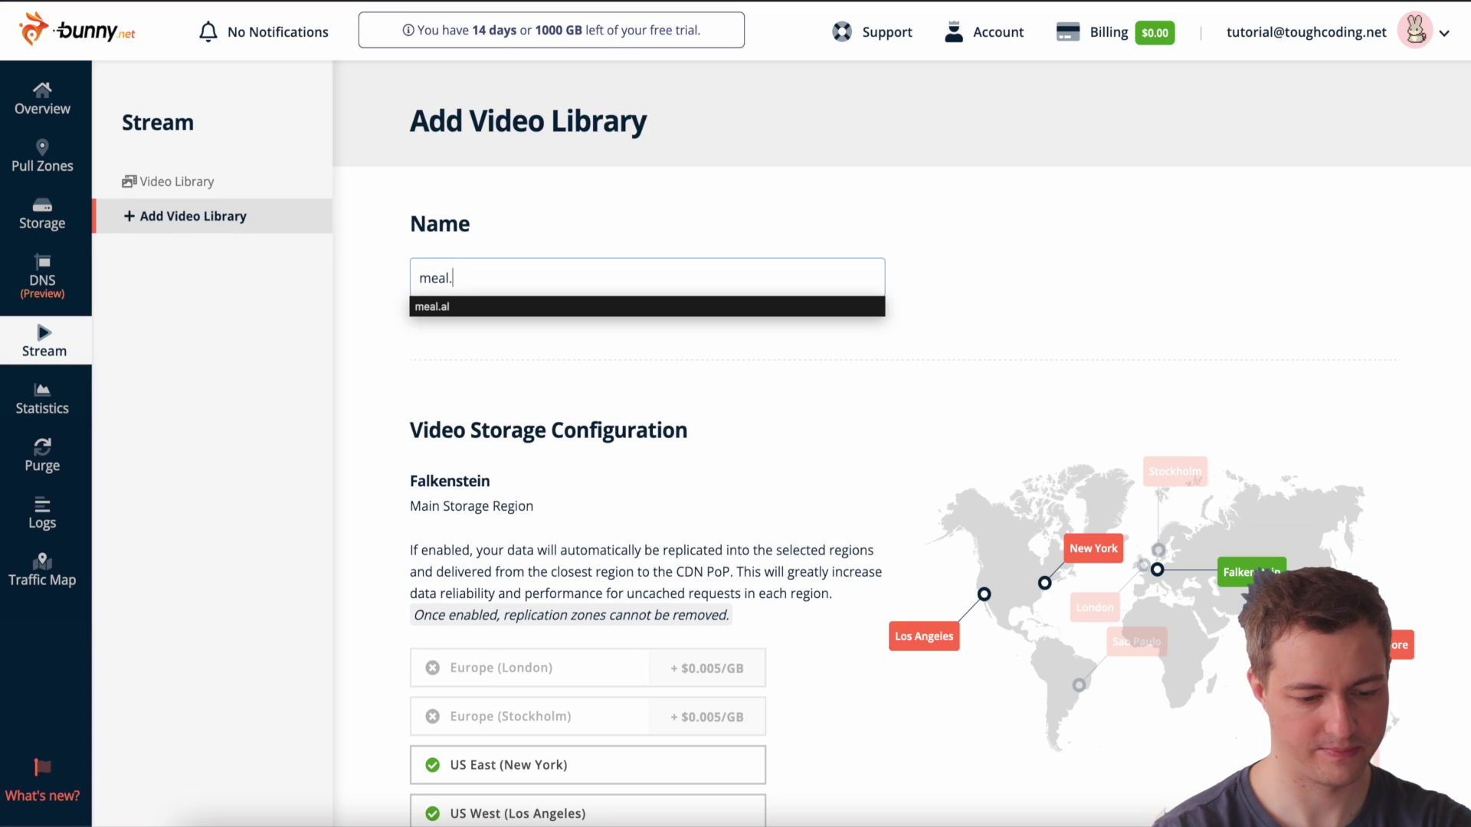
pyautogui.scroll(-5, 735, 414)
pyautogui.click(509, 731)
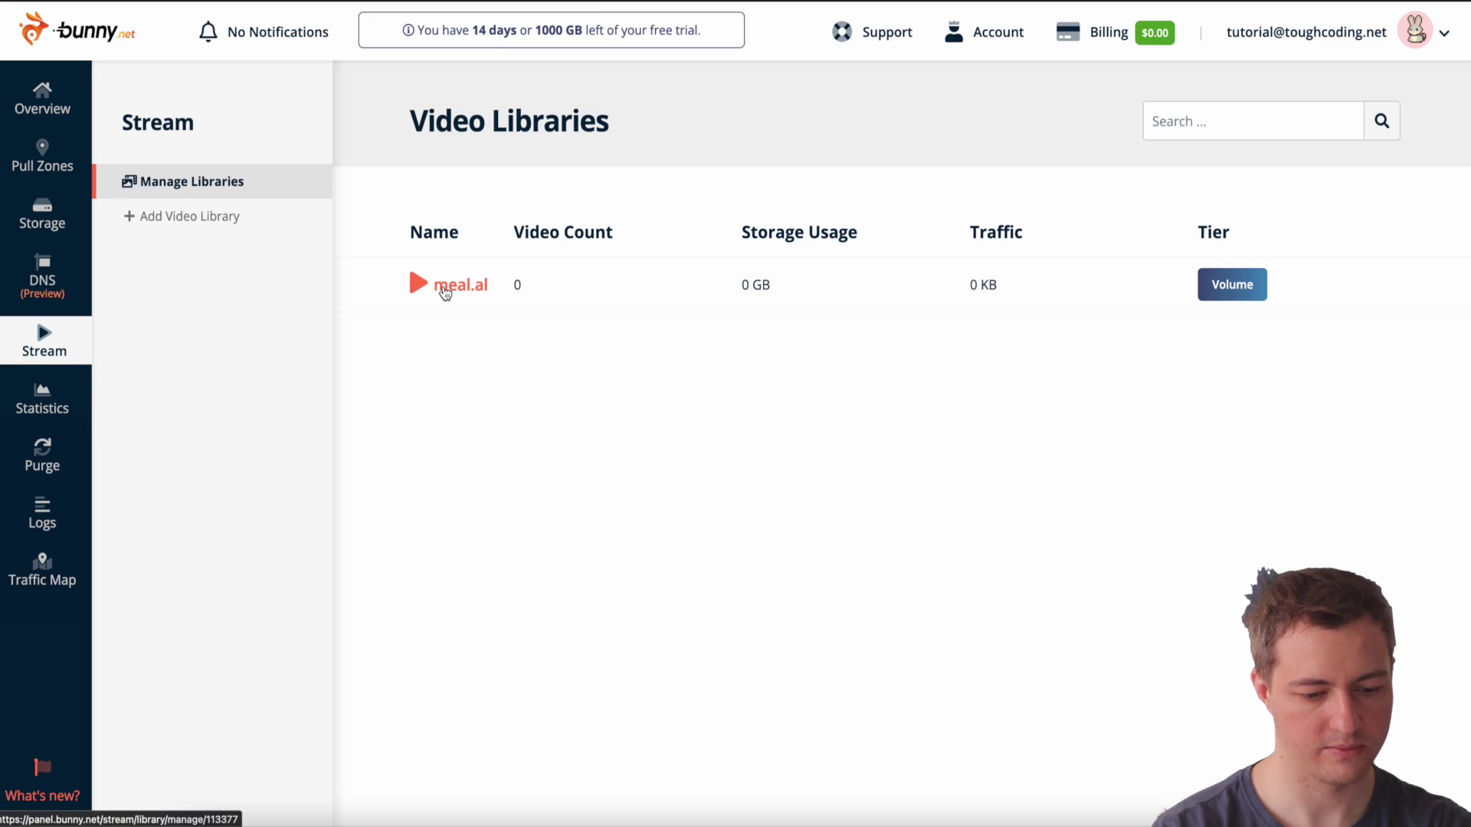
# - Open the meal.al library and check its no-videos-yet message
pyautogui.click(444, 285)
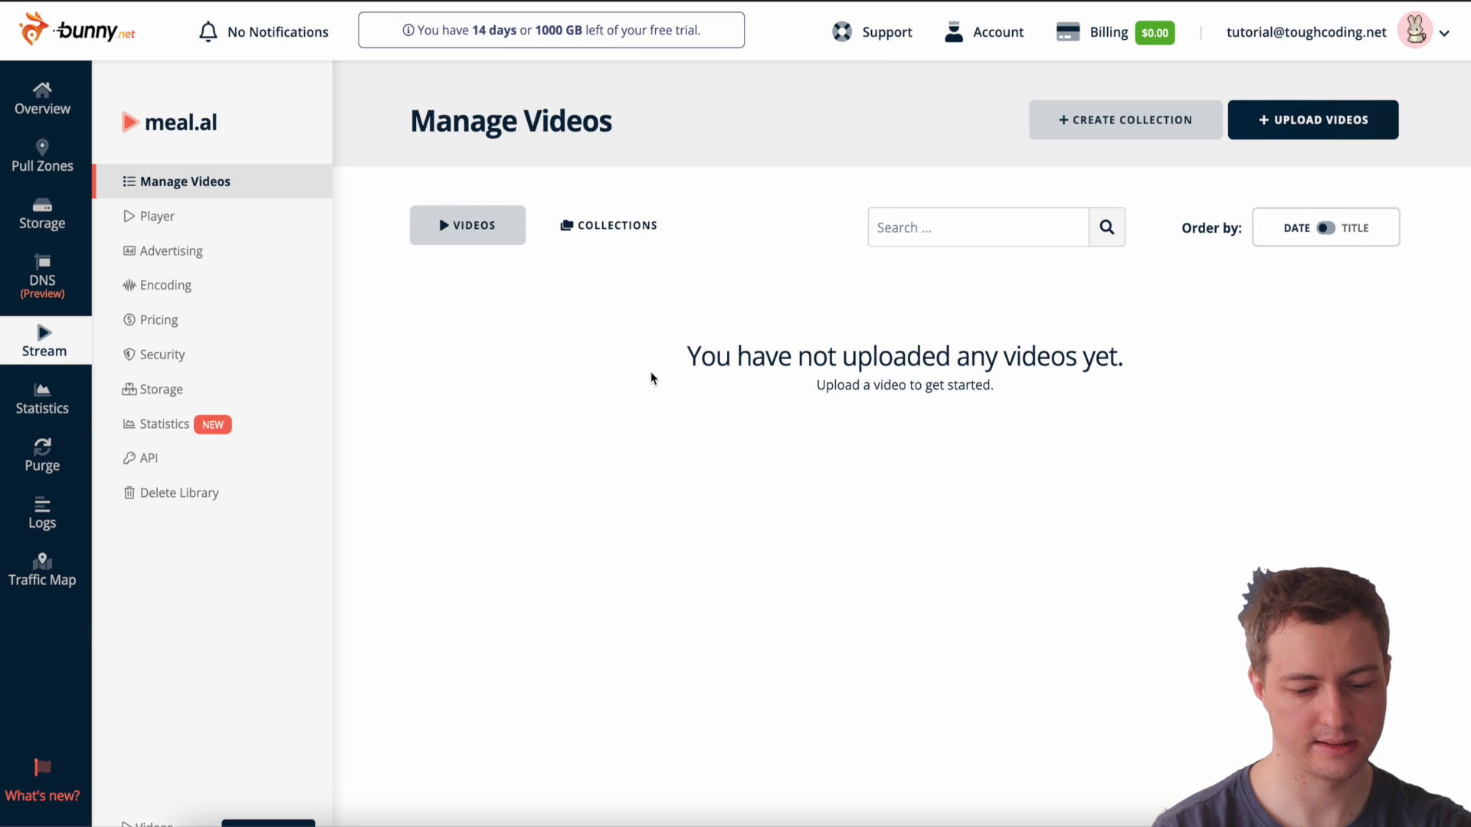
pyautogui.moveTo(686, 341); pyautogui.dragTo(1139, 371)
pyautogui.click(1143, 373)
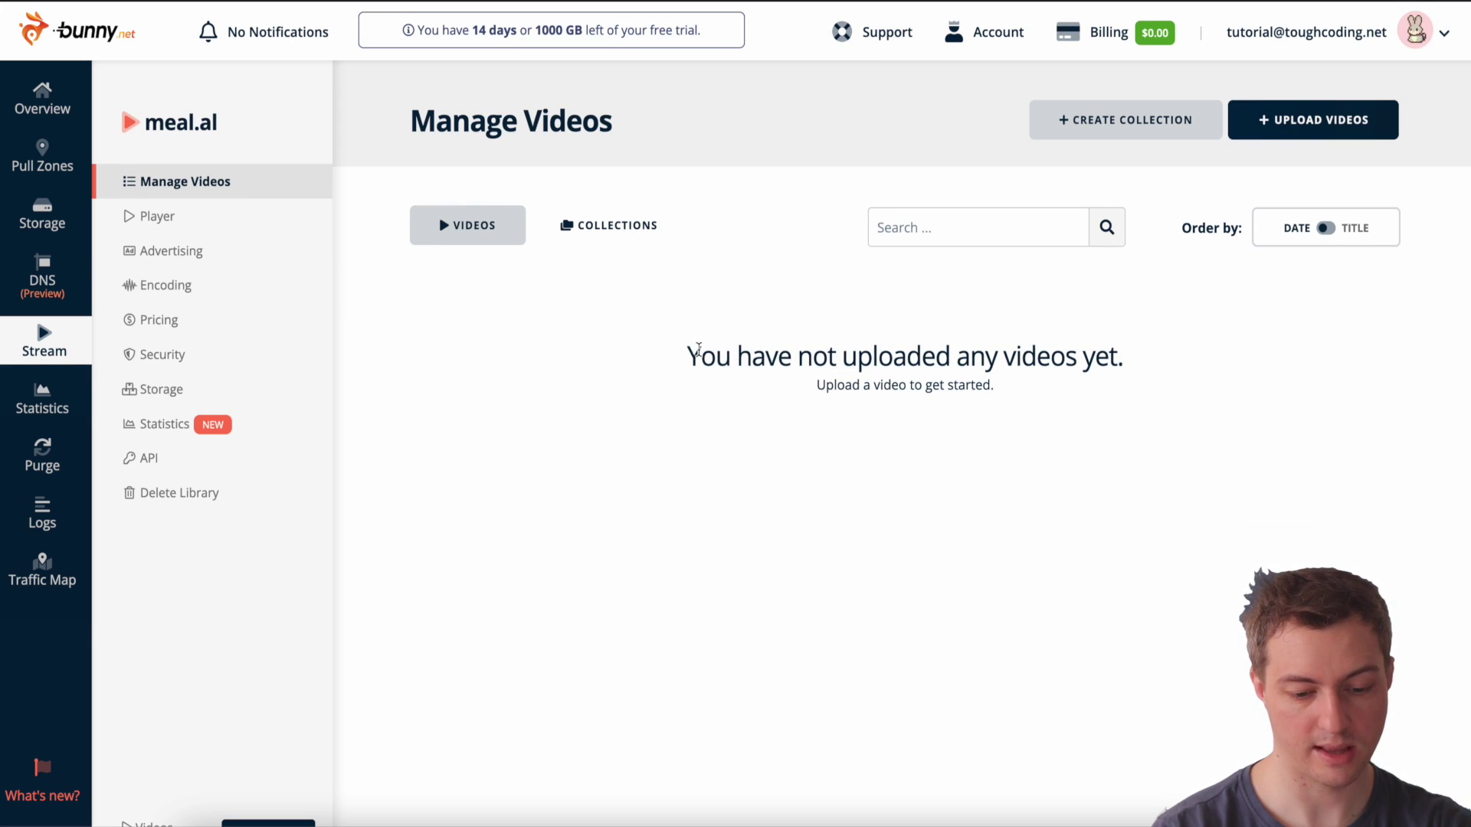
pyautogui.moveTo(679, 354); pyautogui.dragTo(1163, 360)
pyautogui.click(1163, 360)
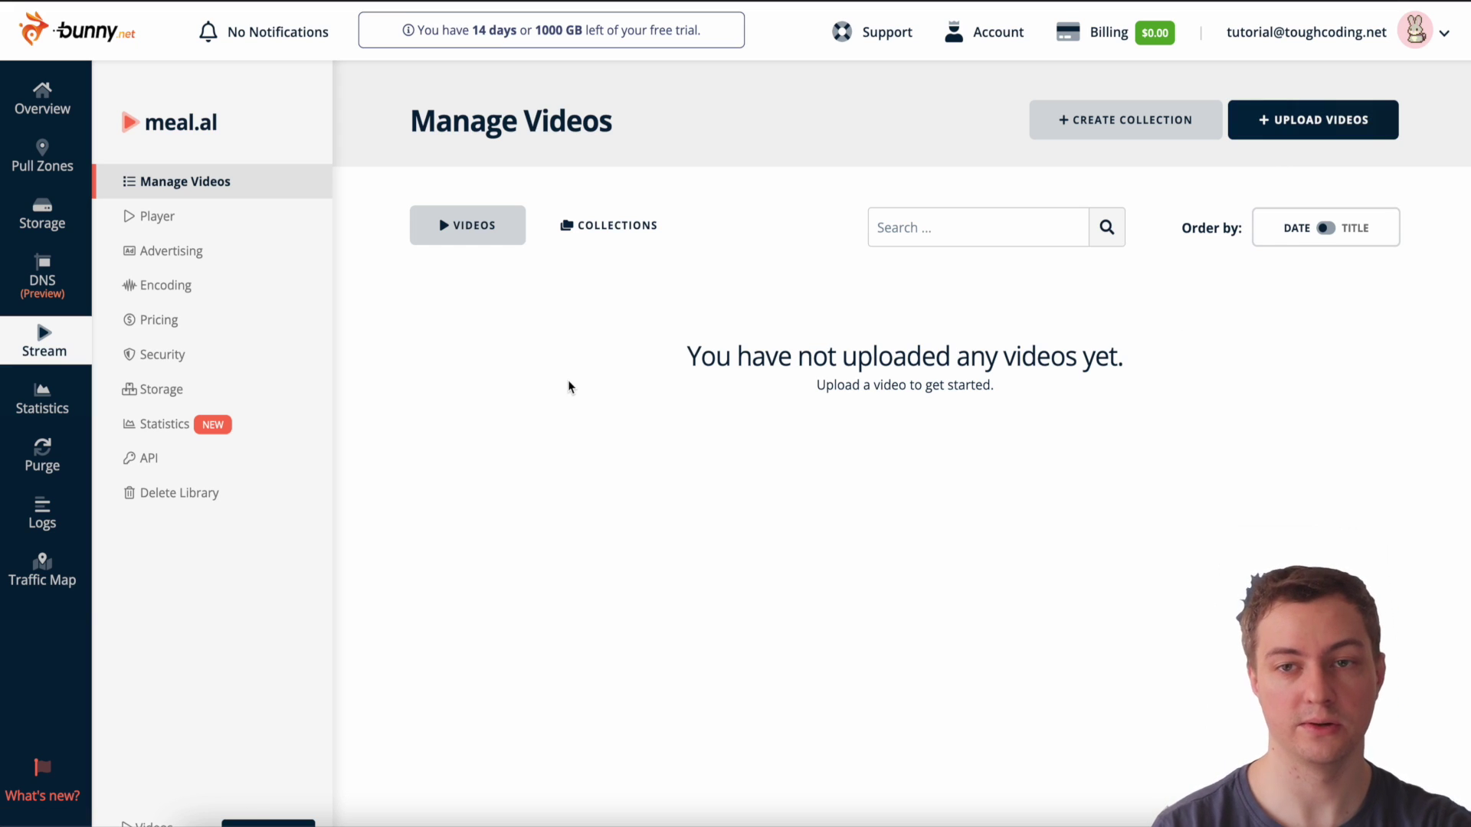
# - Enable 1440p and 2160p encoding and disable 240p, 360p and 480p for the meal.al library
pyautogui.click(147, 285)
pyautogui.scroll(-5, 624, 436)
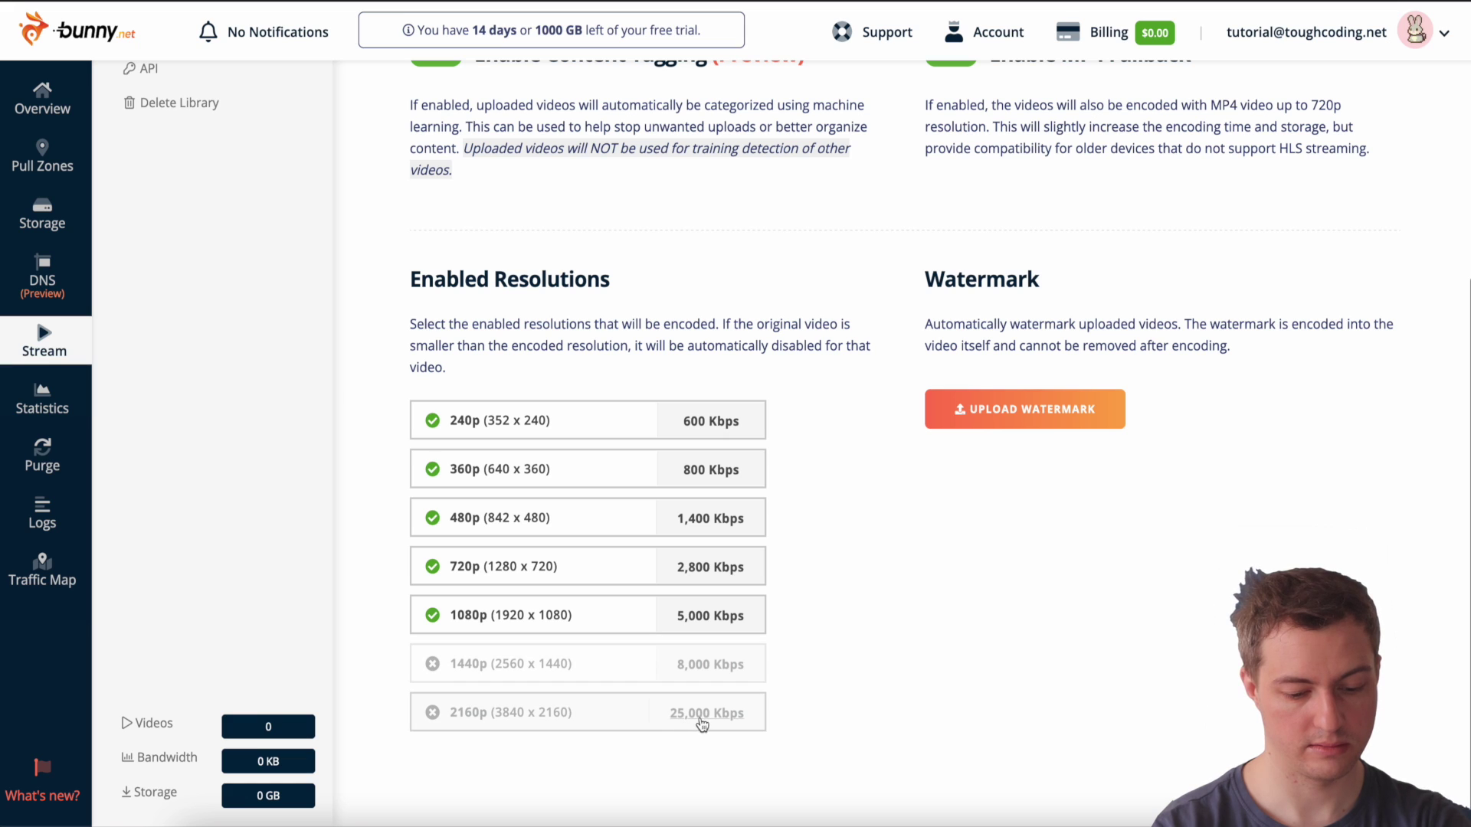
pyautogui.click(428, 720)
pyautogui.click(430, 667)
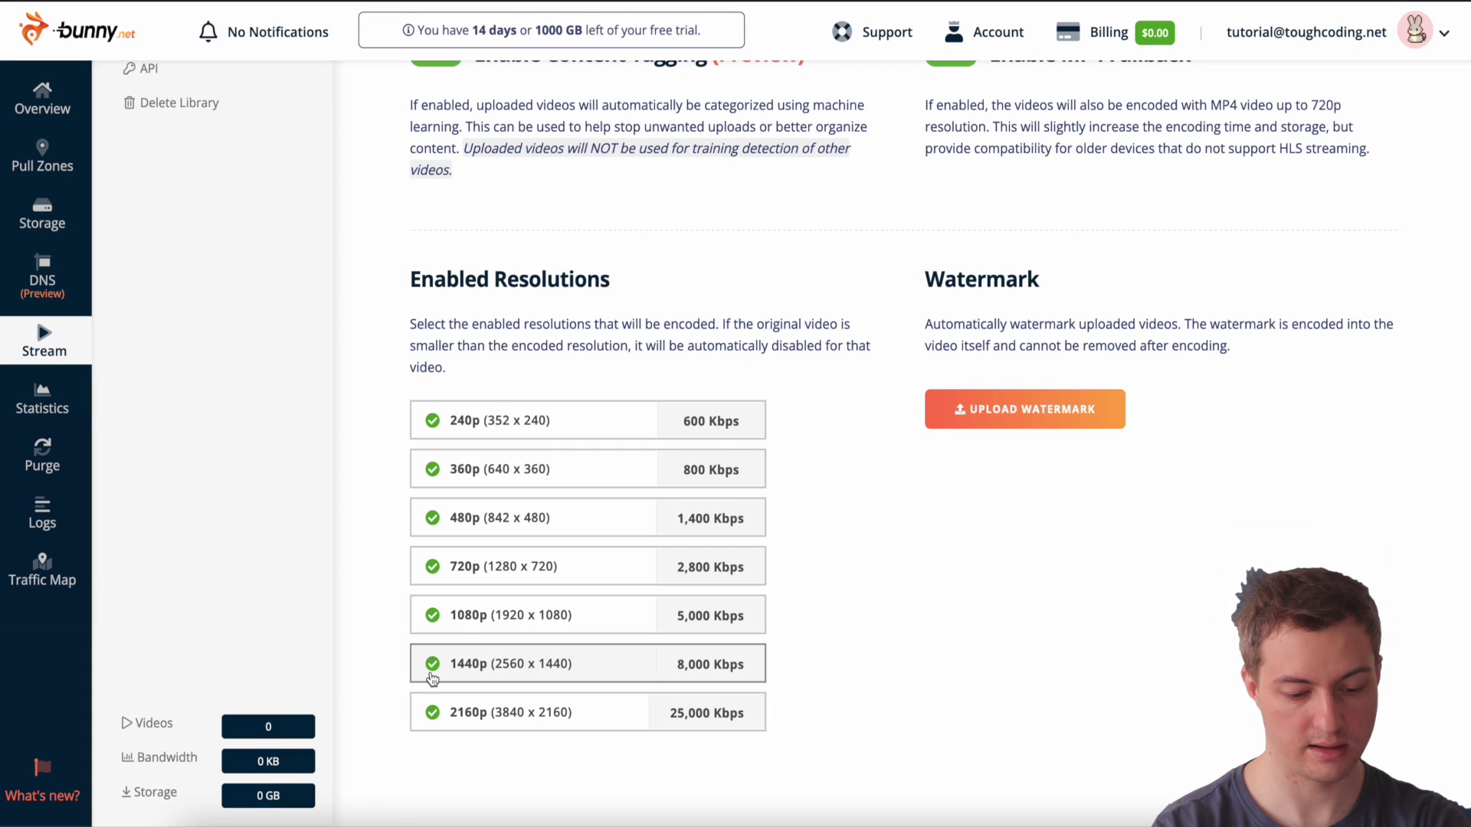
pyautogui.click(431, 519)
pyautogui.click(431, 469)
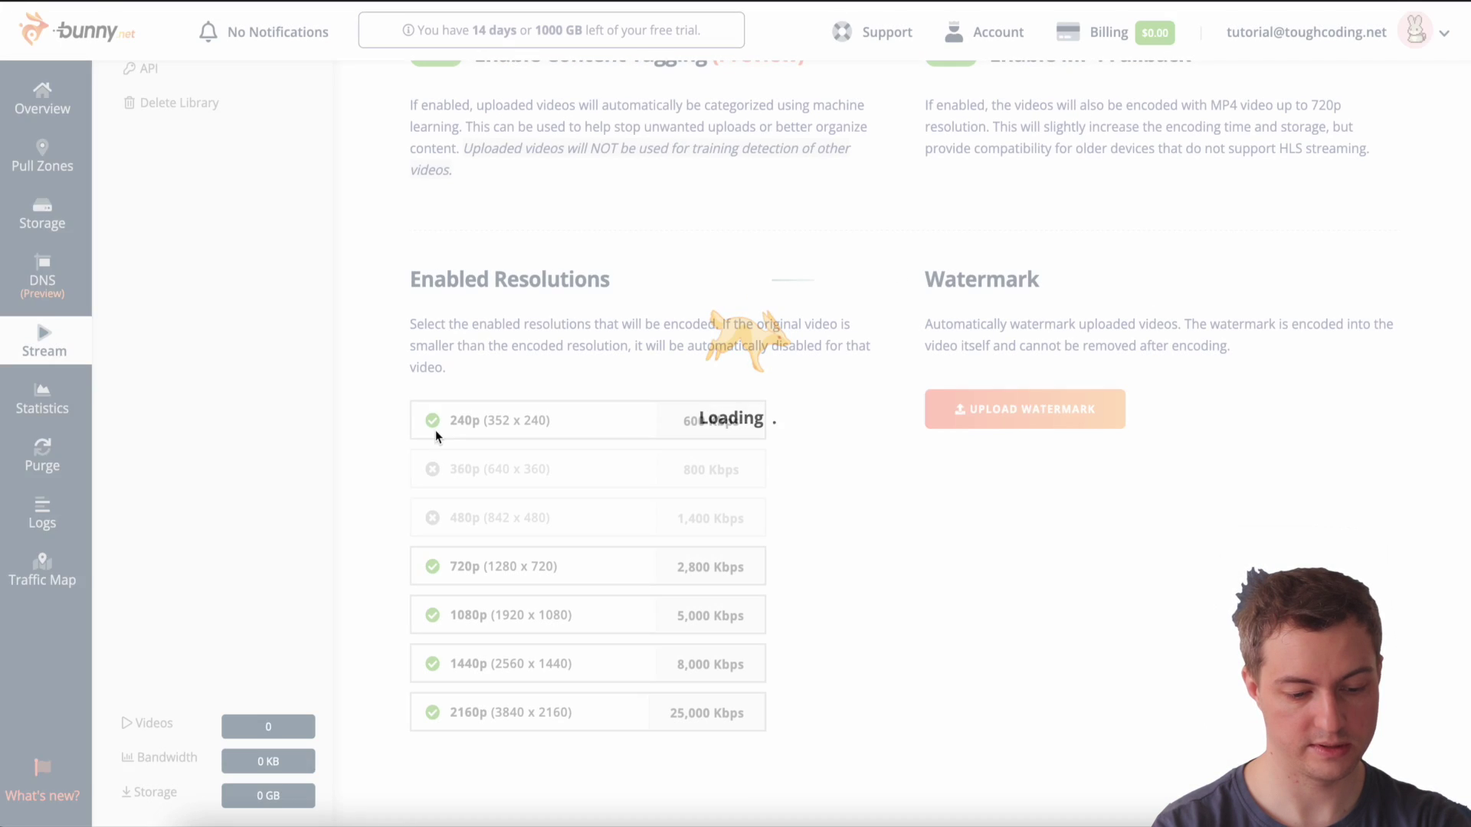
pyautogui.click(433, 418)
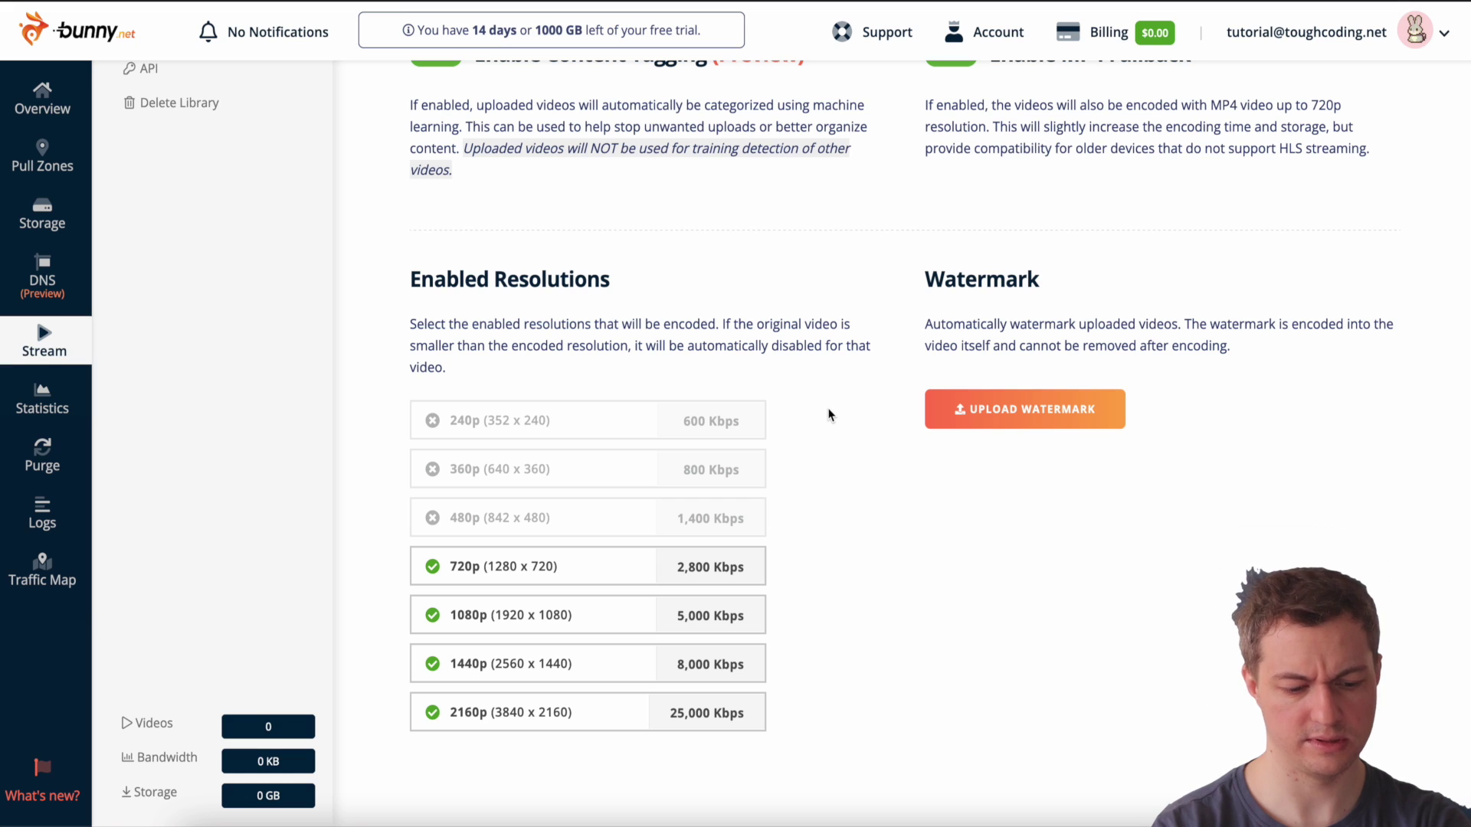
# - Turn off Keep Original Files in the library's Encoding settings
pyautogui.scroll(5, 827, 415)
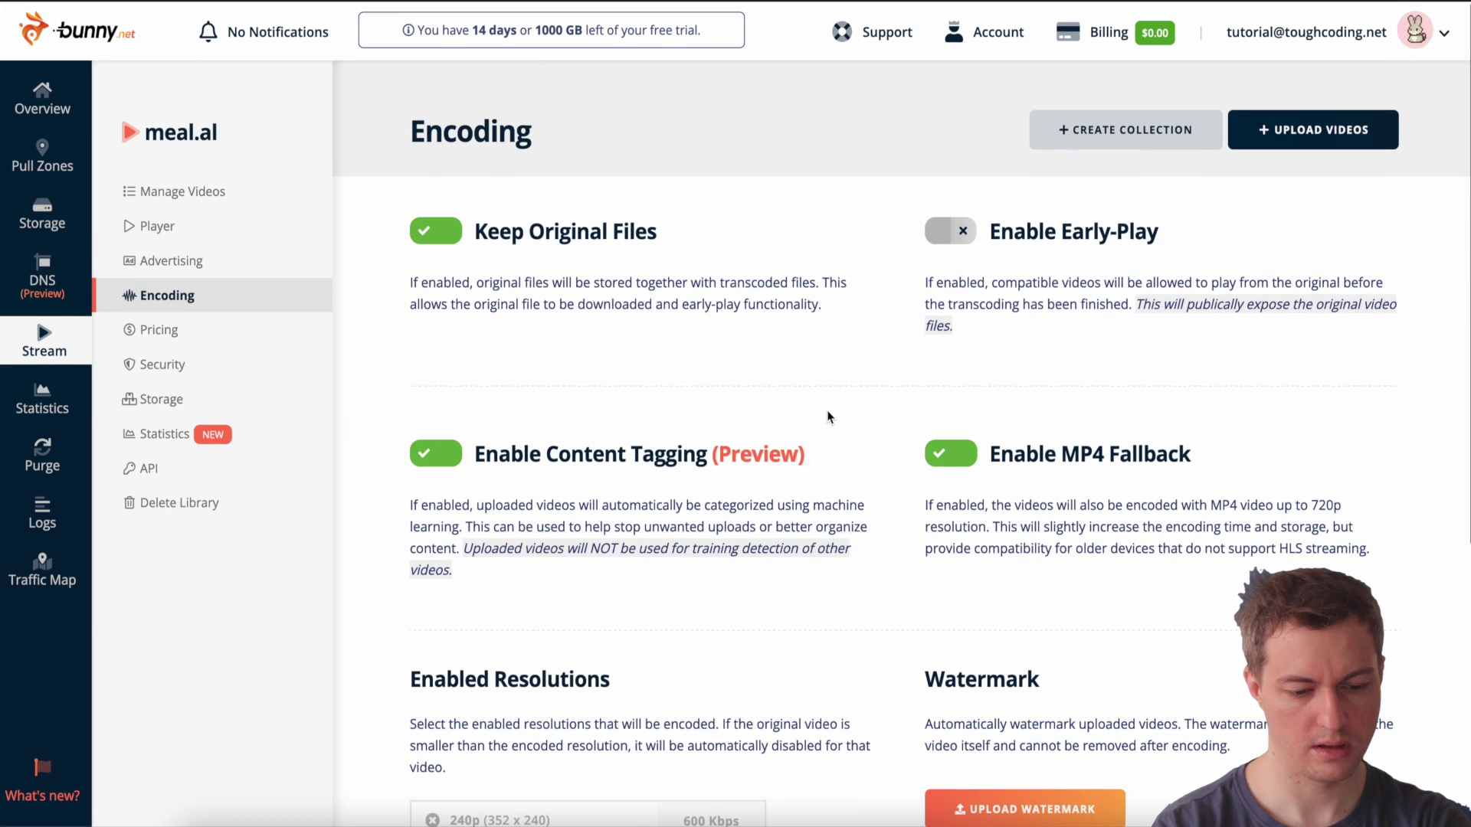
pyautogui.moveTo(412, 125); pyautogui.dragTo(532, 129)
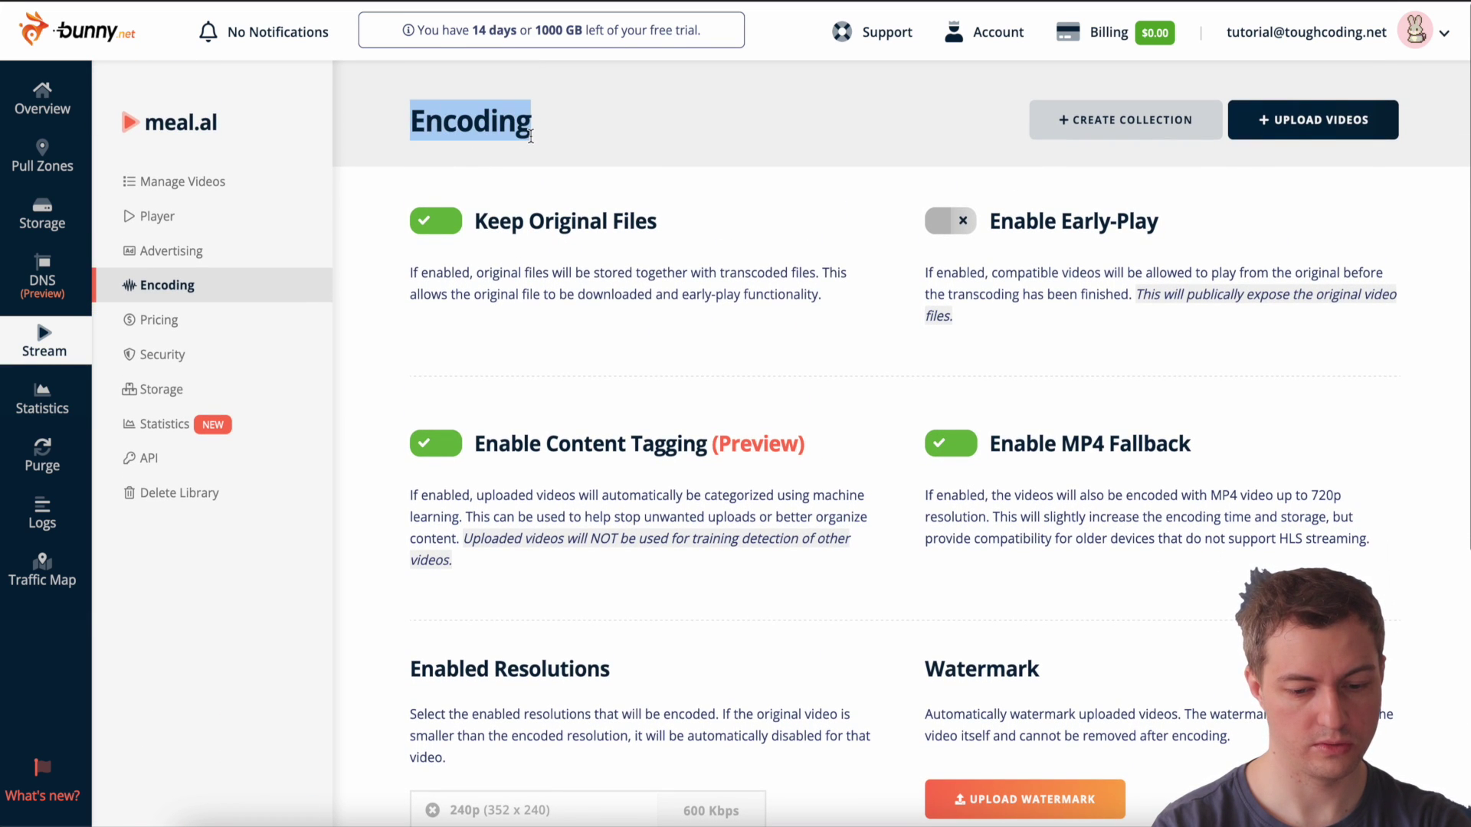
pyautogui.click(413, 125)
pyautogui.moveTo(412, 125); pyautogui.dragTo(566, 142)
pyautogui.click(566, 136)
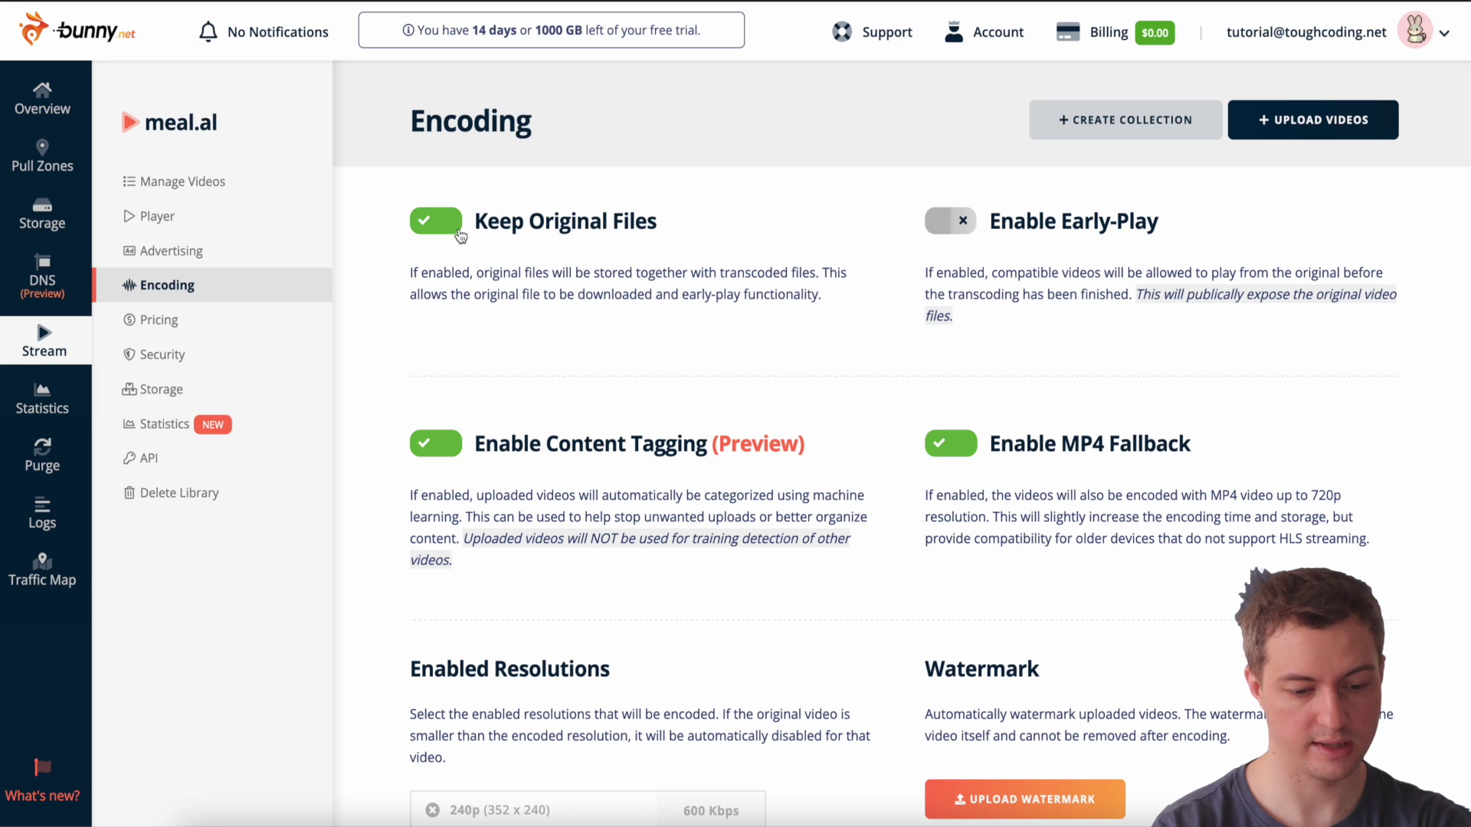
pyautogui.click(457, 227)
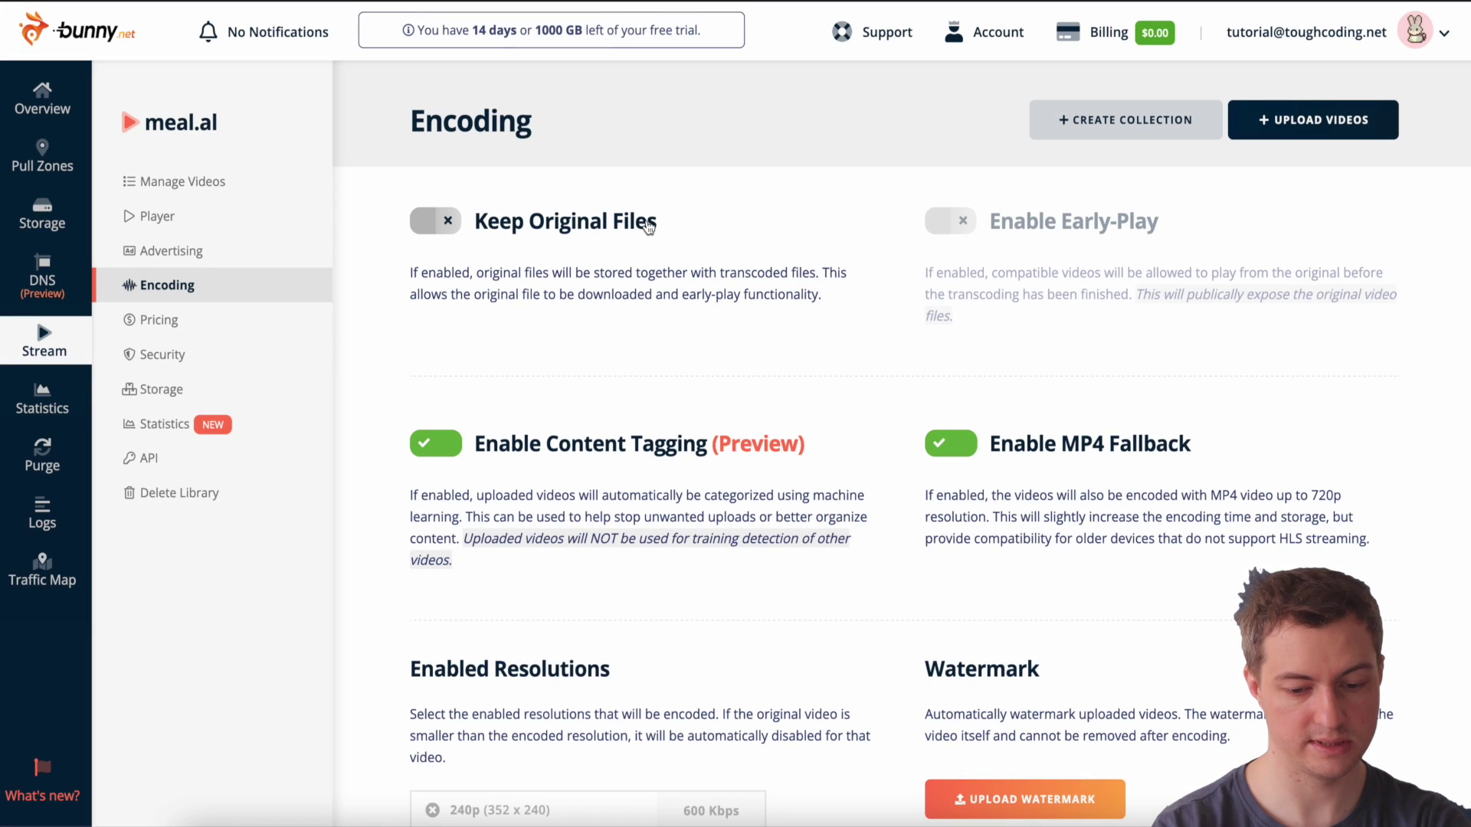
pyautogui.scroll(-1, 680, 222)
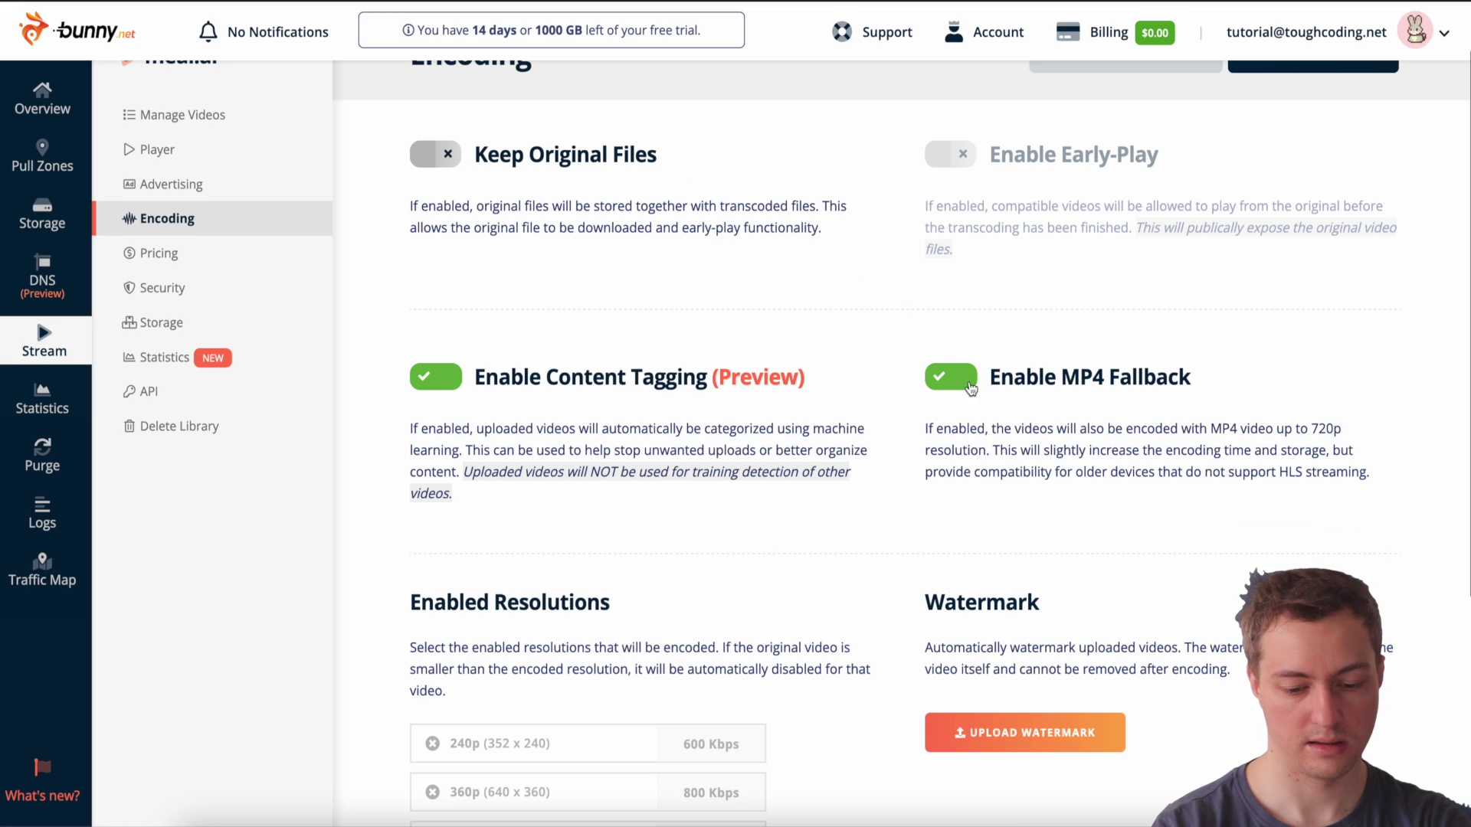
pyautogui.scroll(-1, 1140, 421)
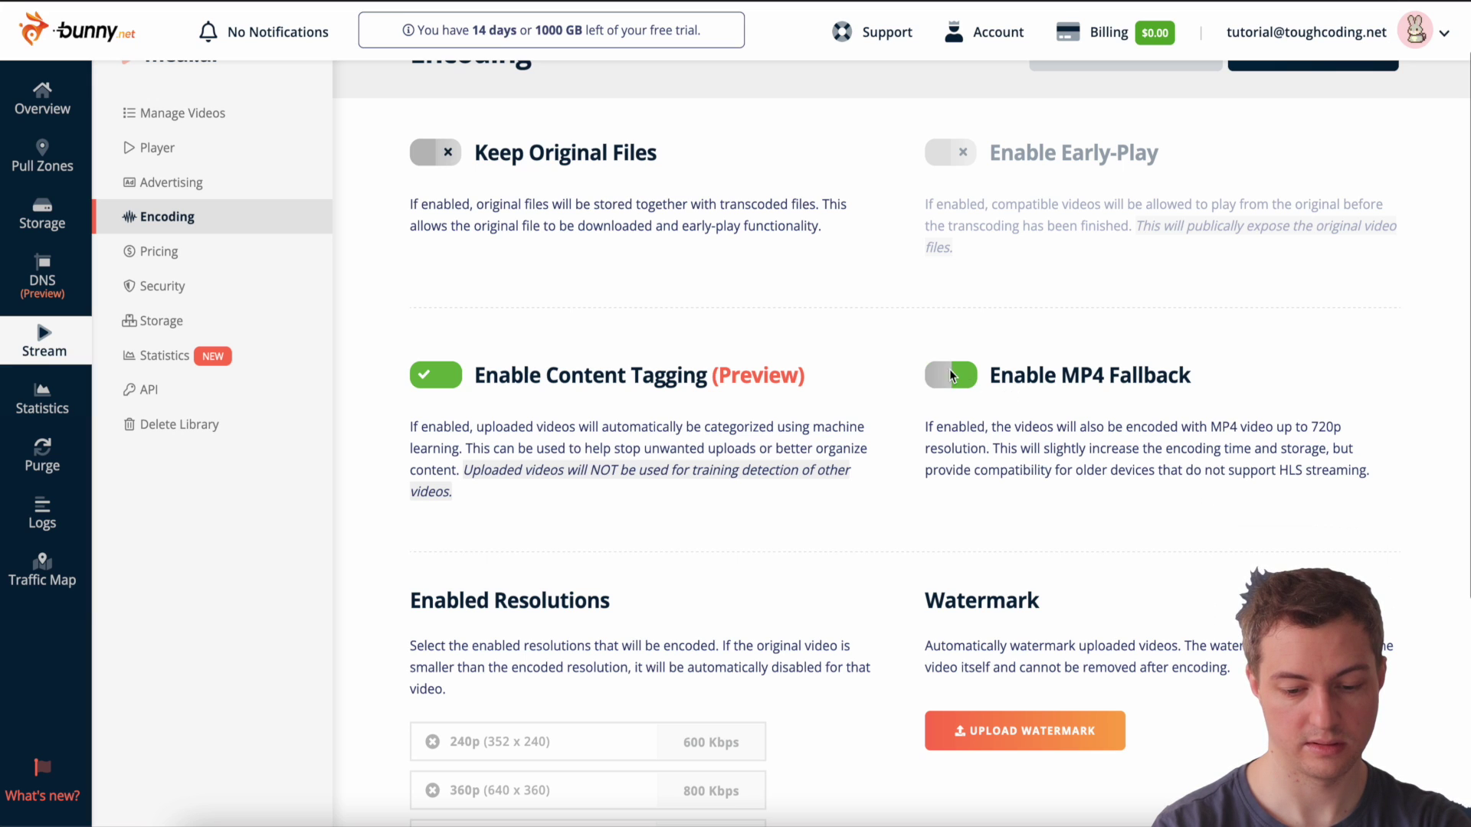
pyautogui.scroll(-4, 844, 271)
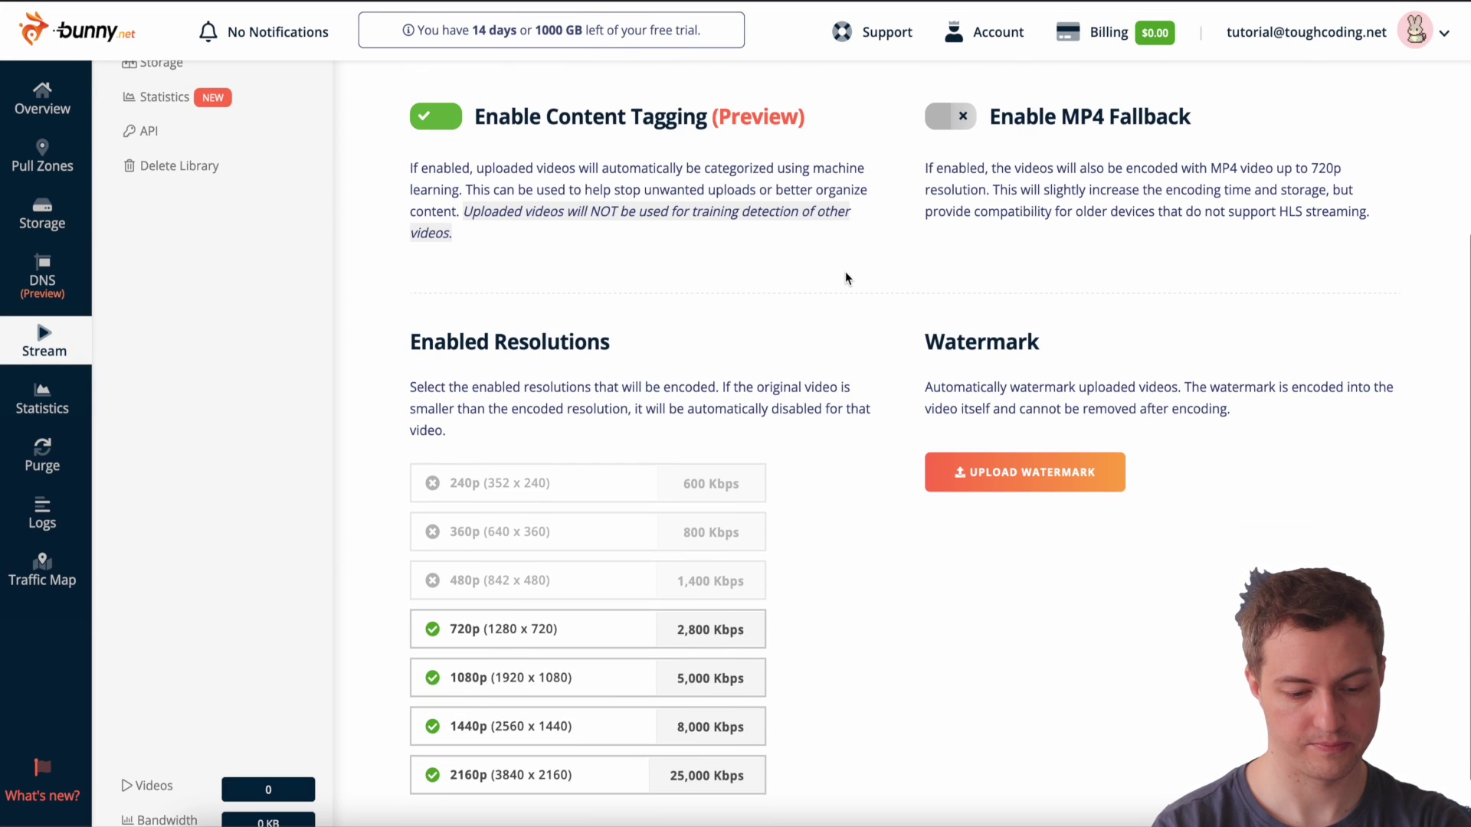
pyautogui.scroll(5, 844, 271)
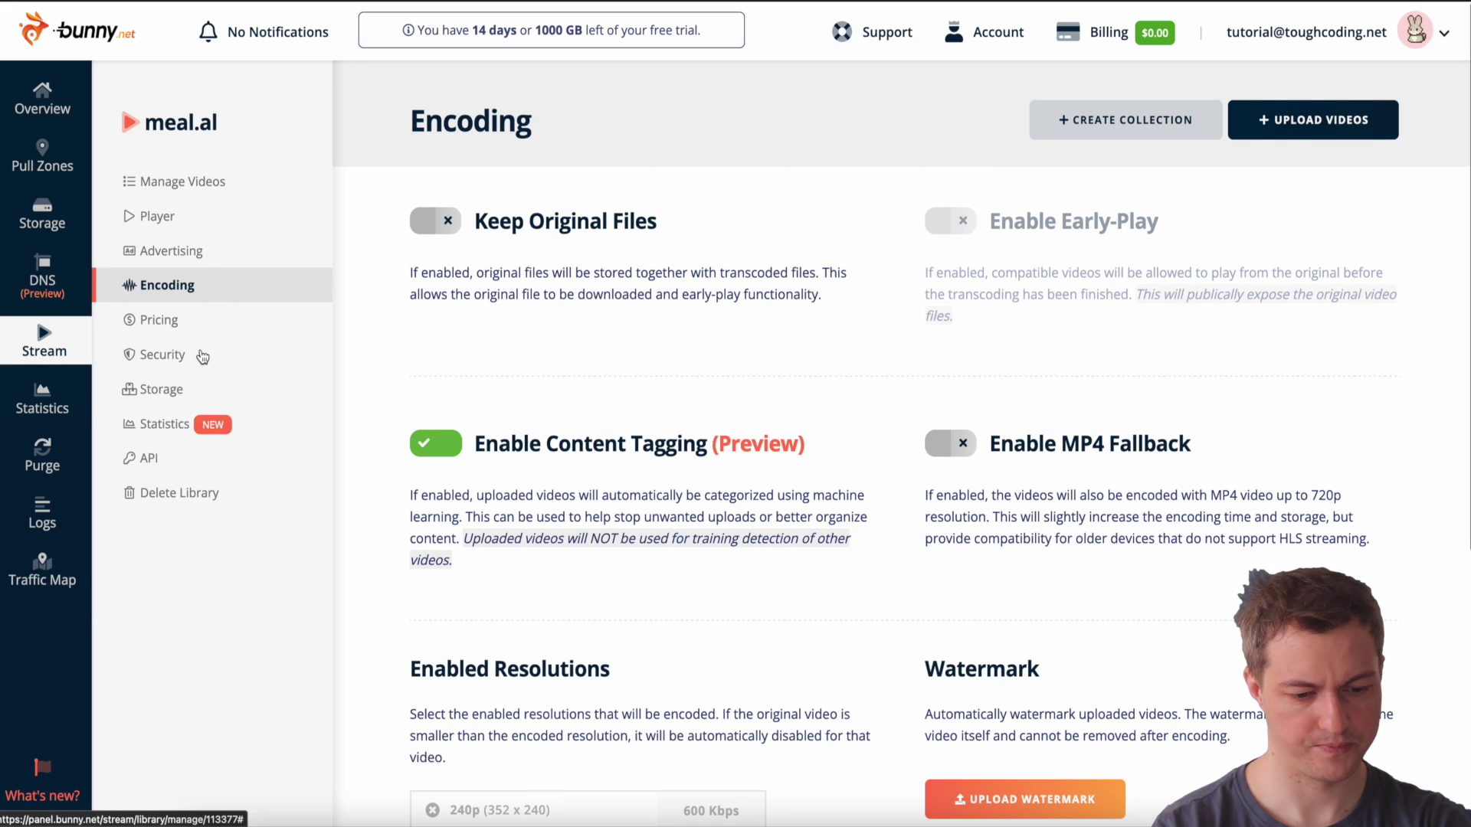
# - Upload the 4K file 20230312_hackerInterviewDiskRecovery_full_4K.mov through Upload Videos
pyautogui.click(1296, 128)
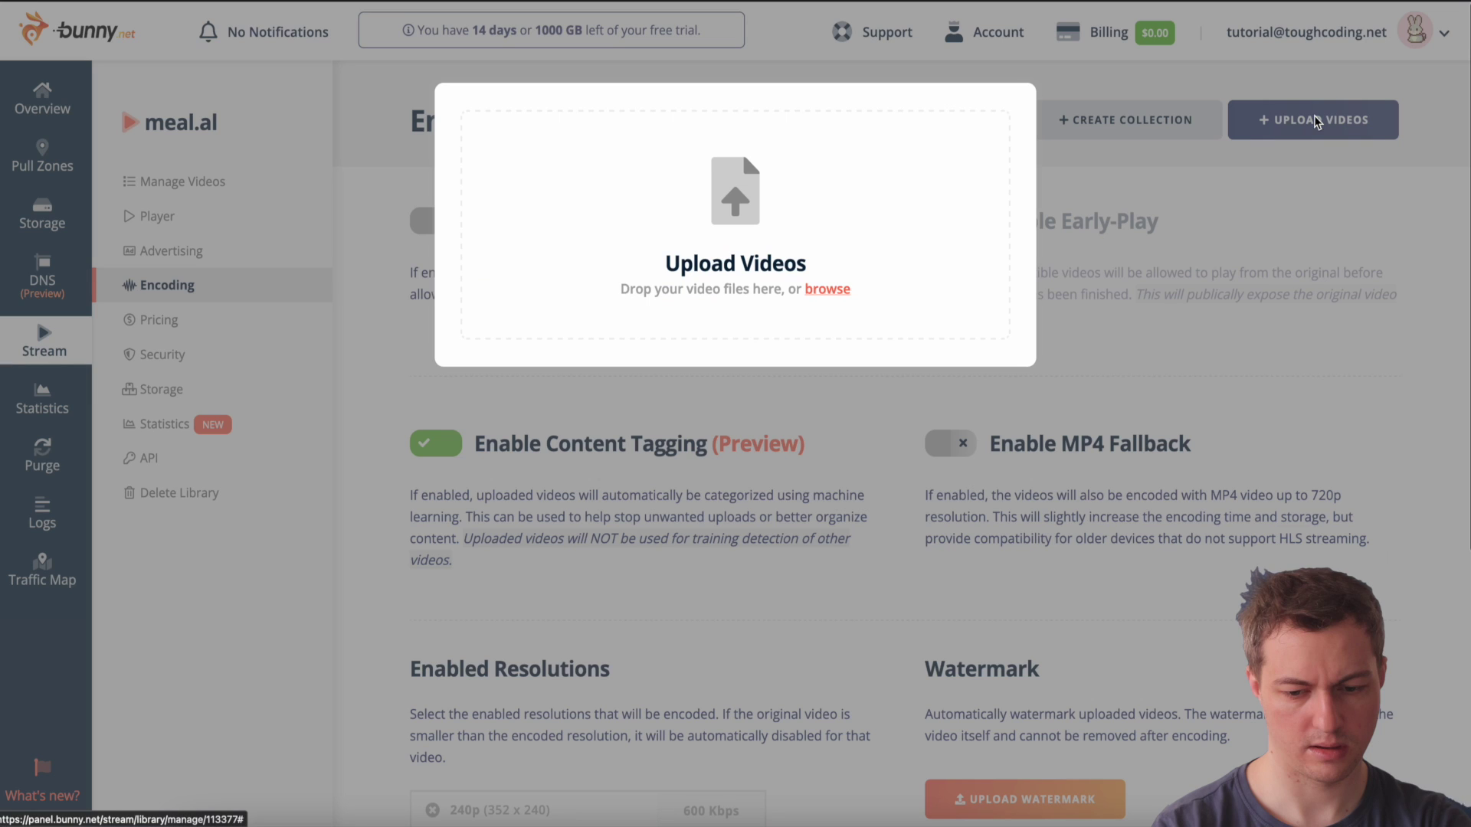
pyautogui.click(825, 287)
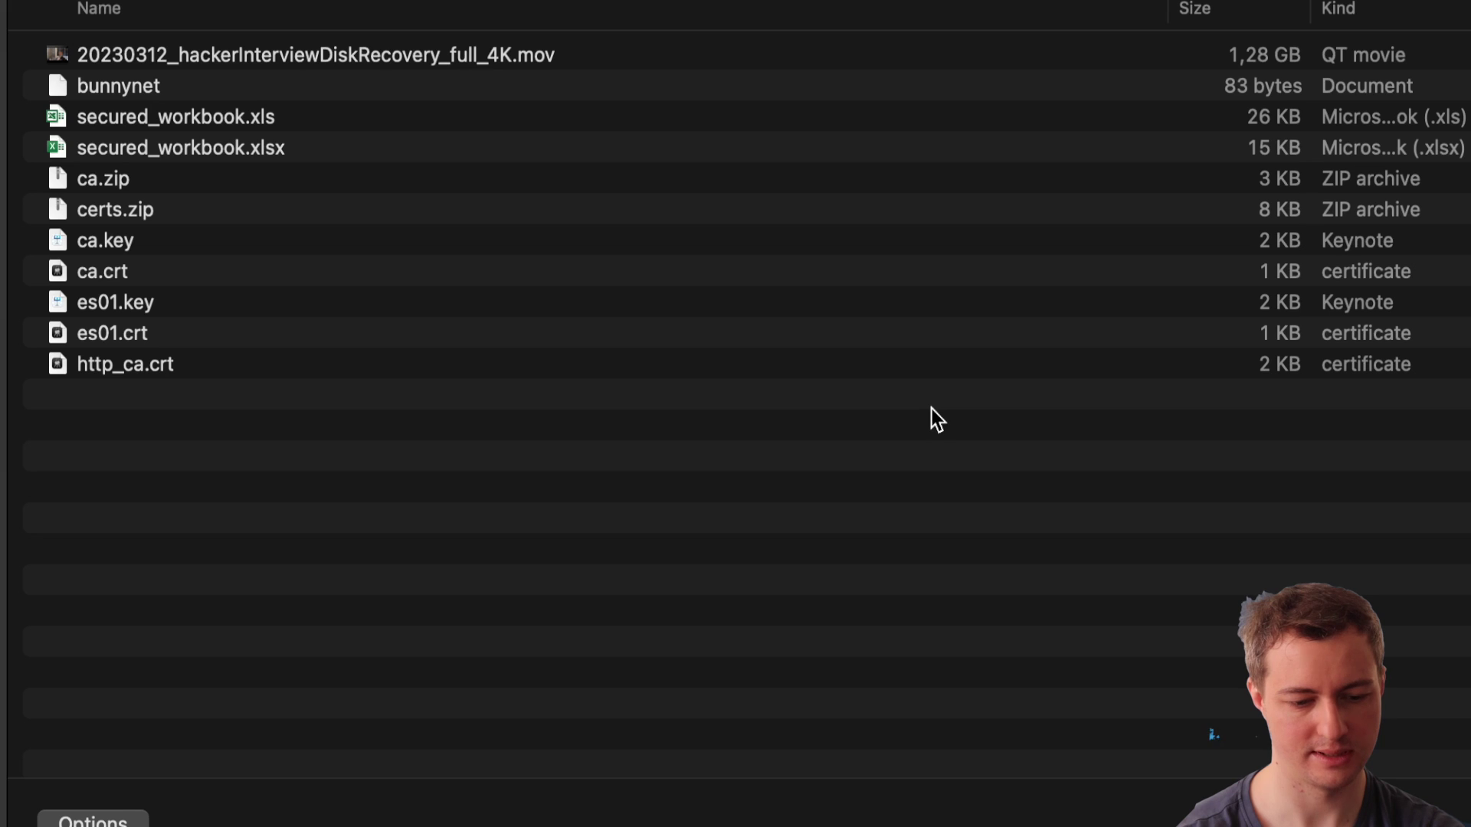
pyautogui.doubleClick(481, 55)
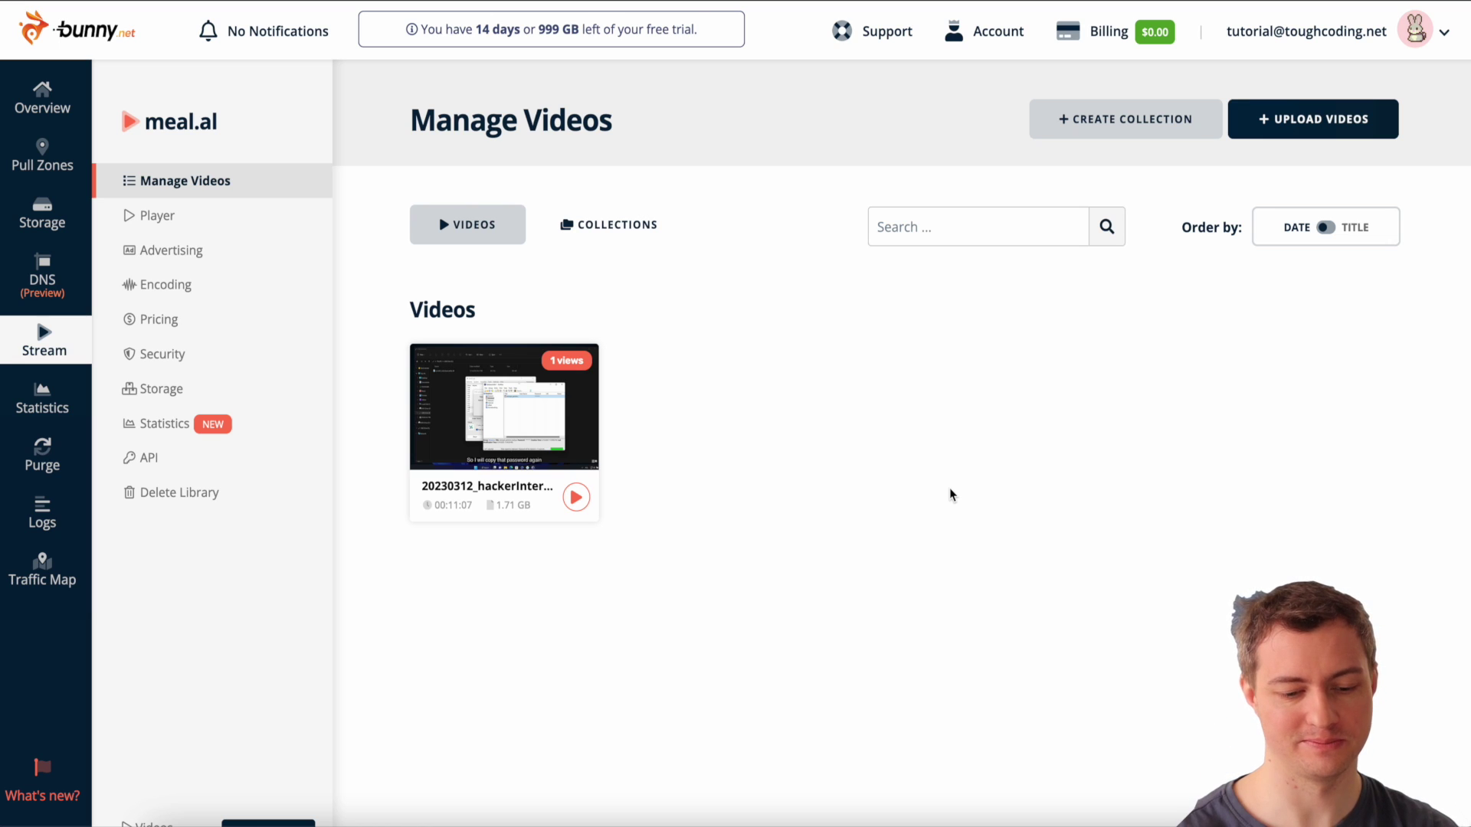
pyautogui.click(575, 498)
pyautogui.click(1022, 588)
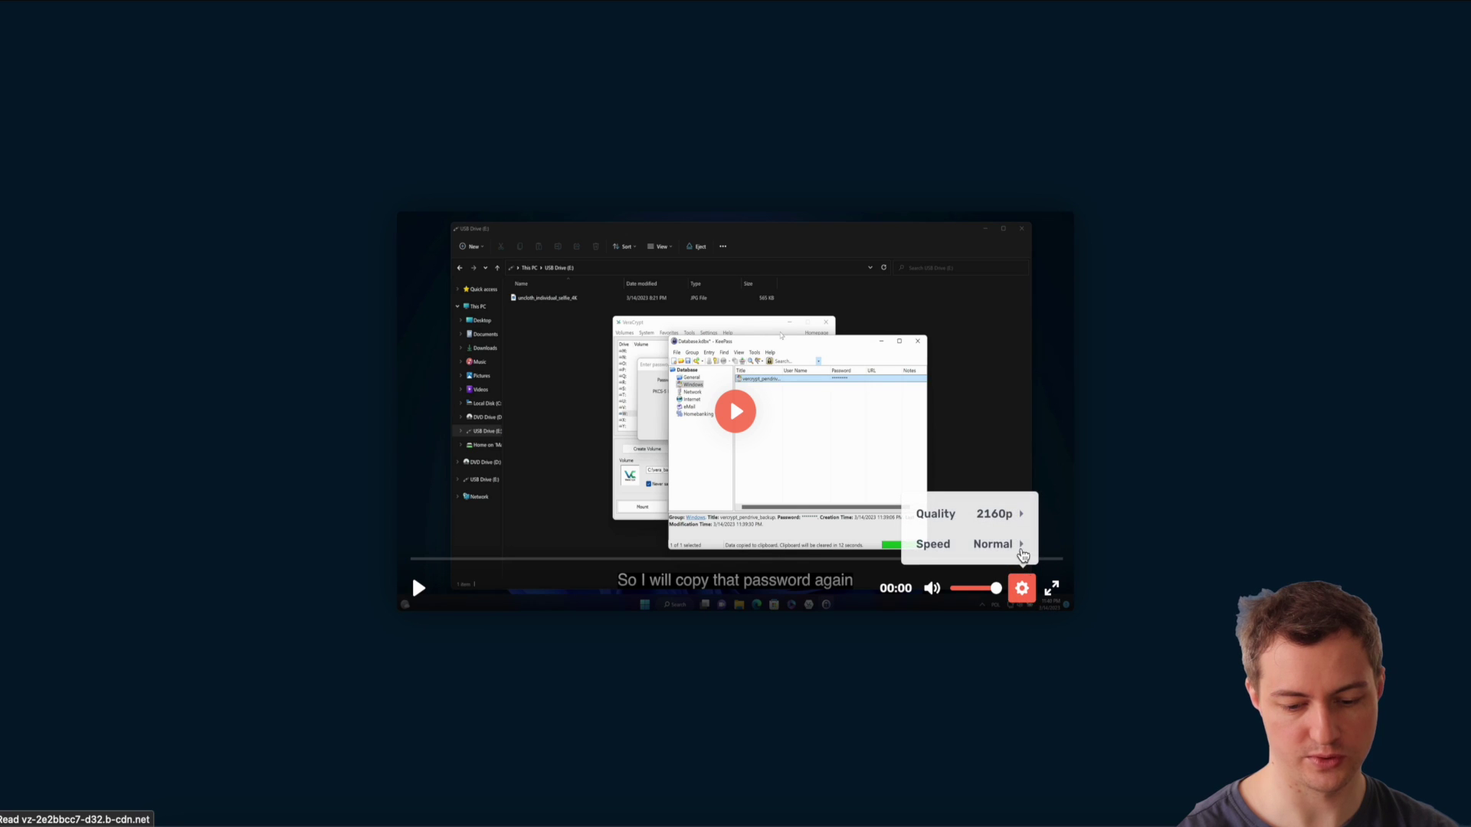
pyautogui.click(958, 512)
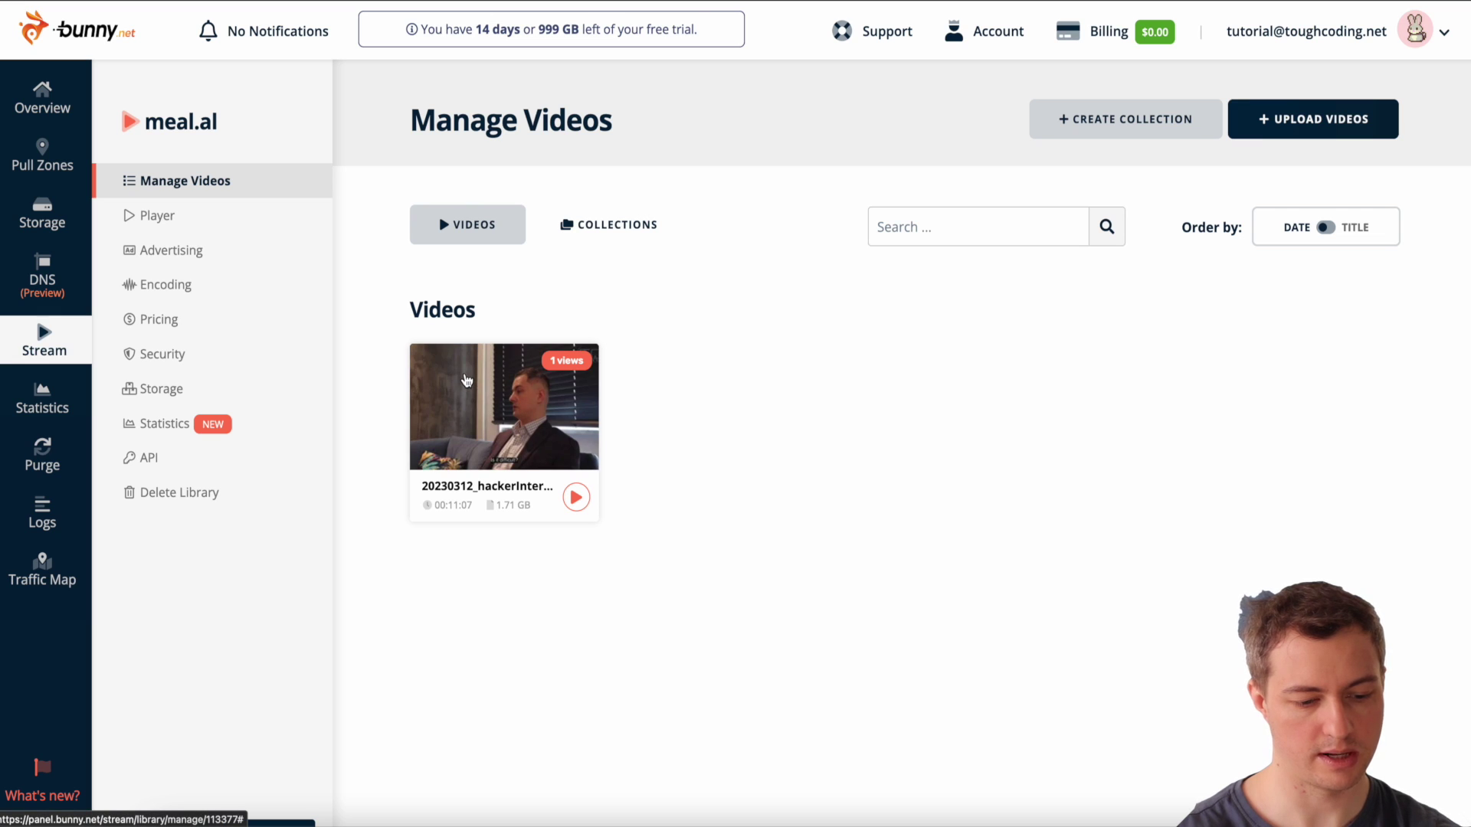
# - Copy the uploaded video's iframe embed code from its details, then close the details
pyautogui.click(514, 393)
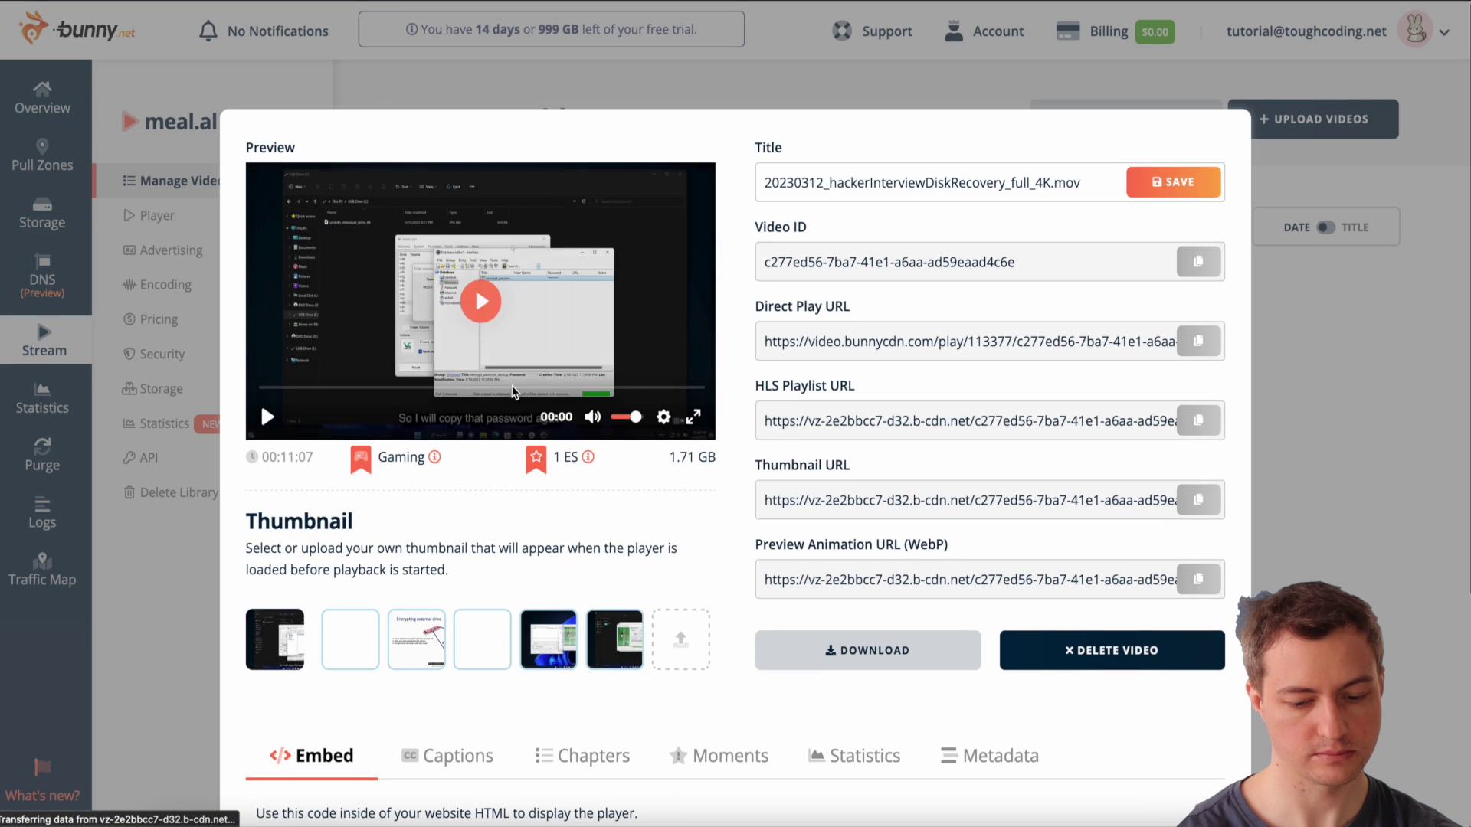
pyautogui.scroll(-5, 349, 562)
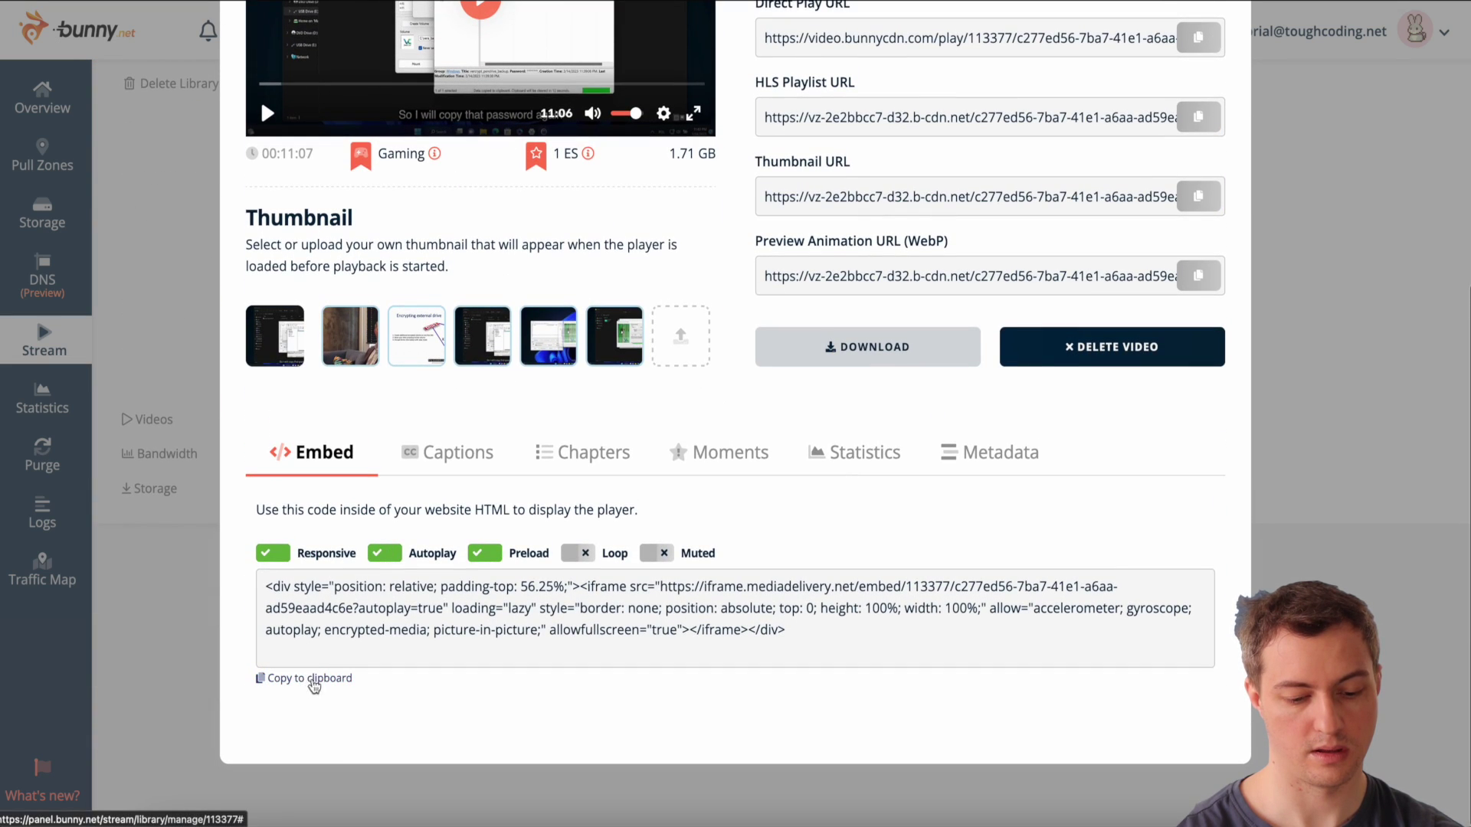
pyautogui.moveTo(265, 588); pyautogui.dragTo(934, 694)
pyautogui.click(938, 699)
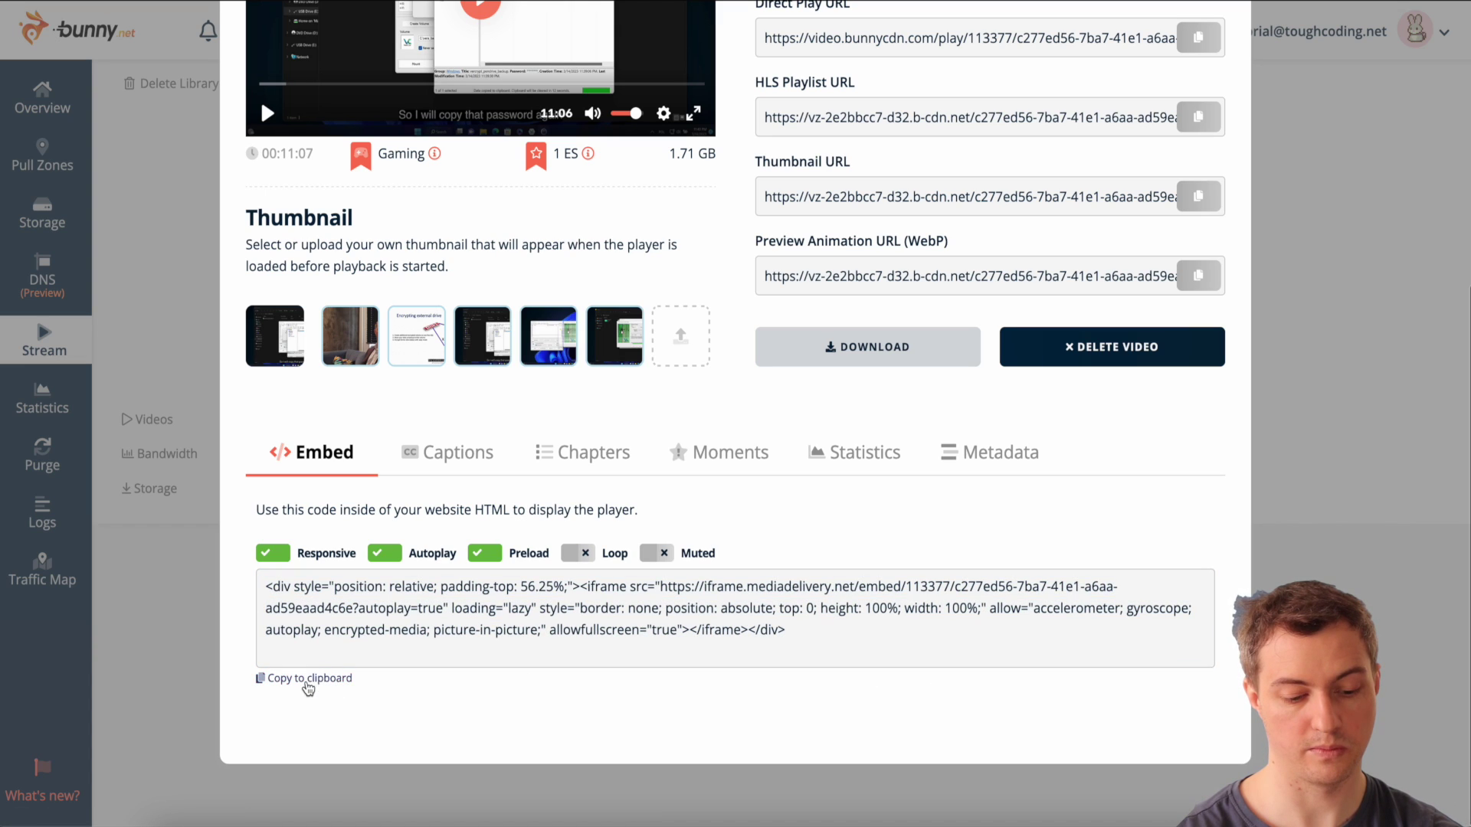
pyautogui.click(307, 686)
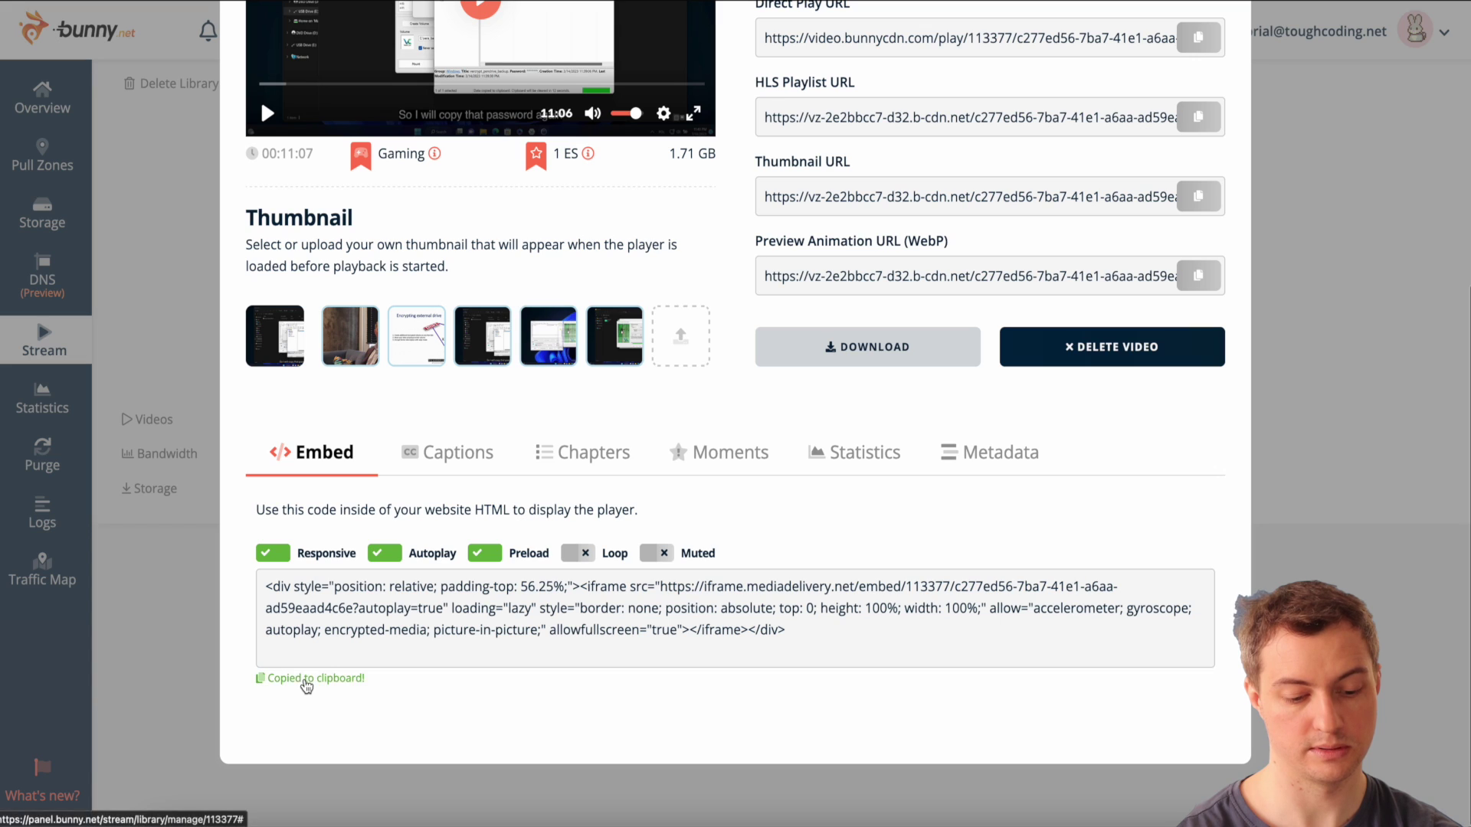
pyautogui.press('Escape')
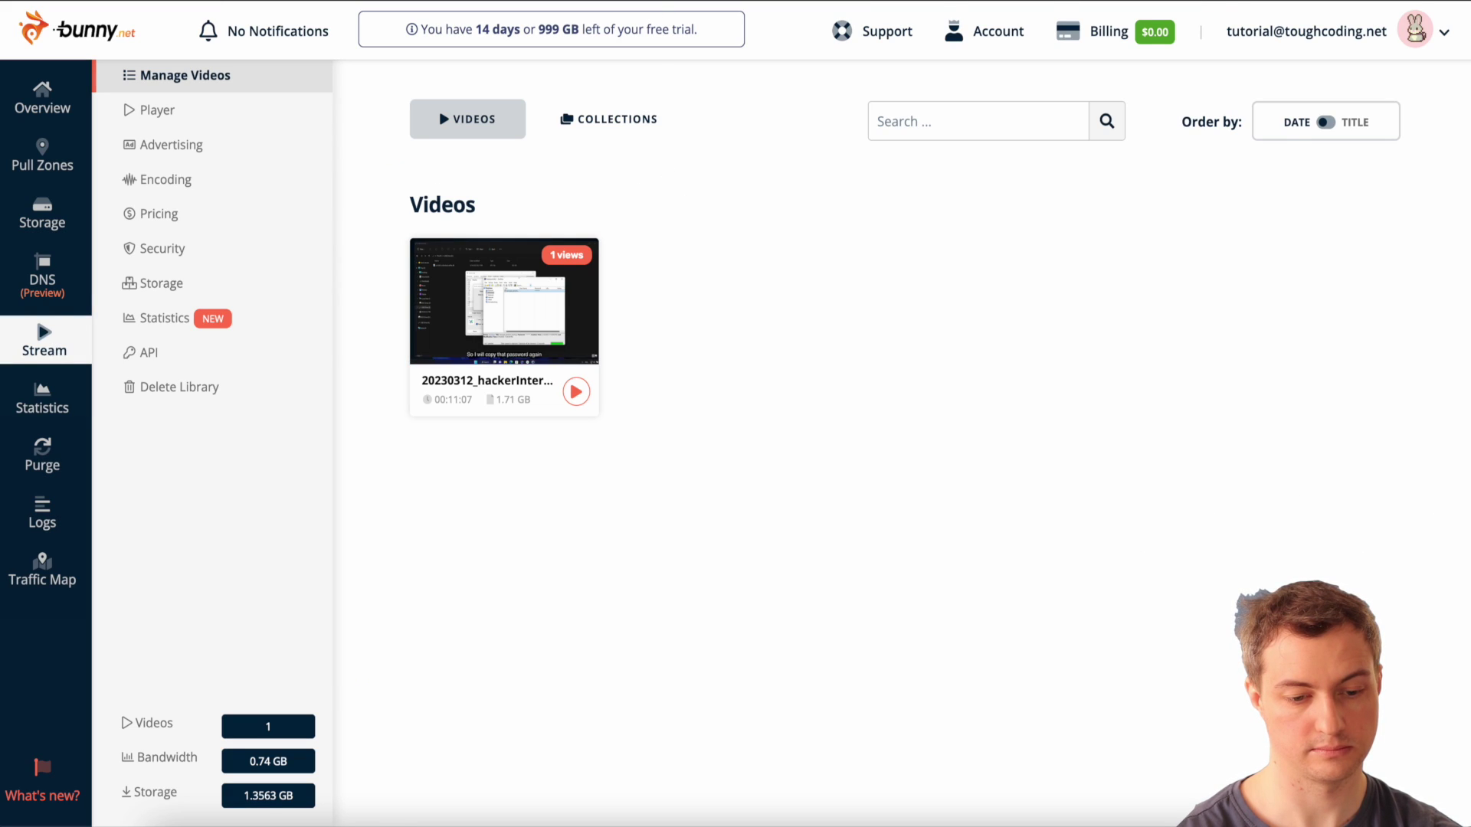
# - Paste the bunny.net iframe embed code into a new Custom HTML block and update the page
pyautogui.hotkey('ctrl', 'Tab')
pyautogui.click(941, 246)
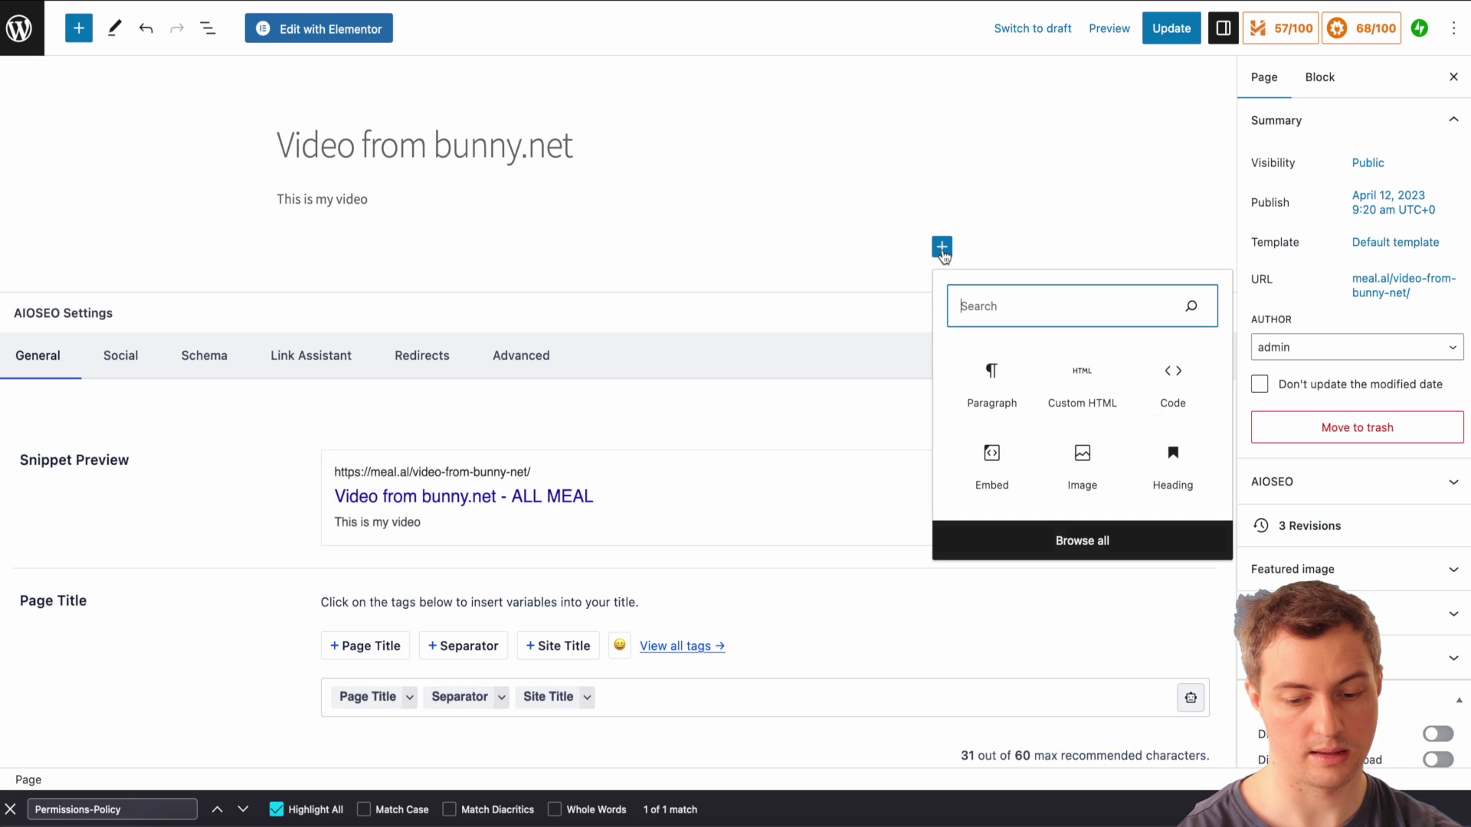
pyautogui.click(1079, 382)
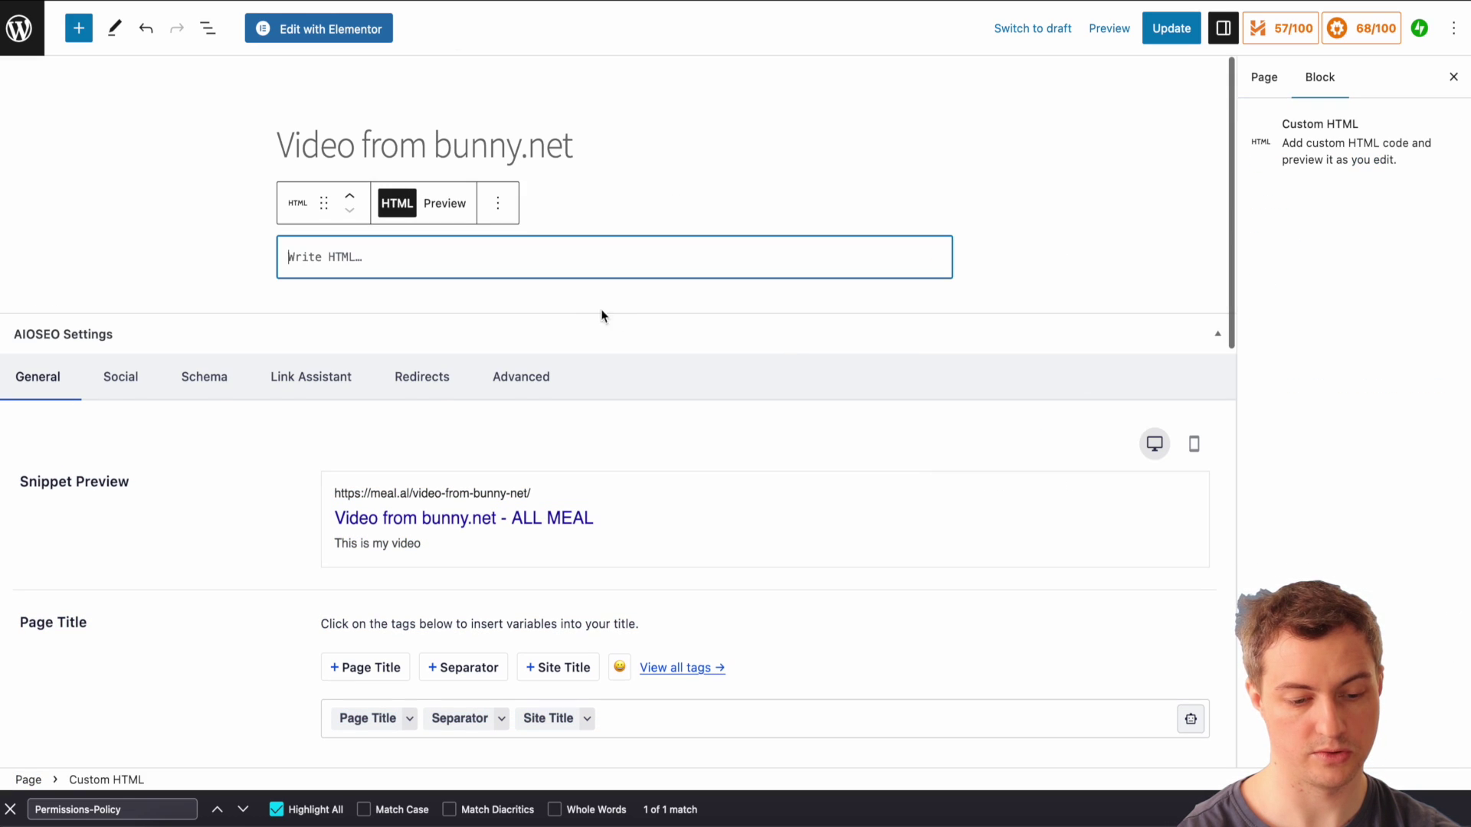
pyautogui.hotkey('ctrl', 'v')
pyautogui.click(1164, 30)
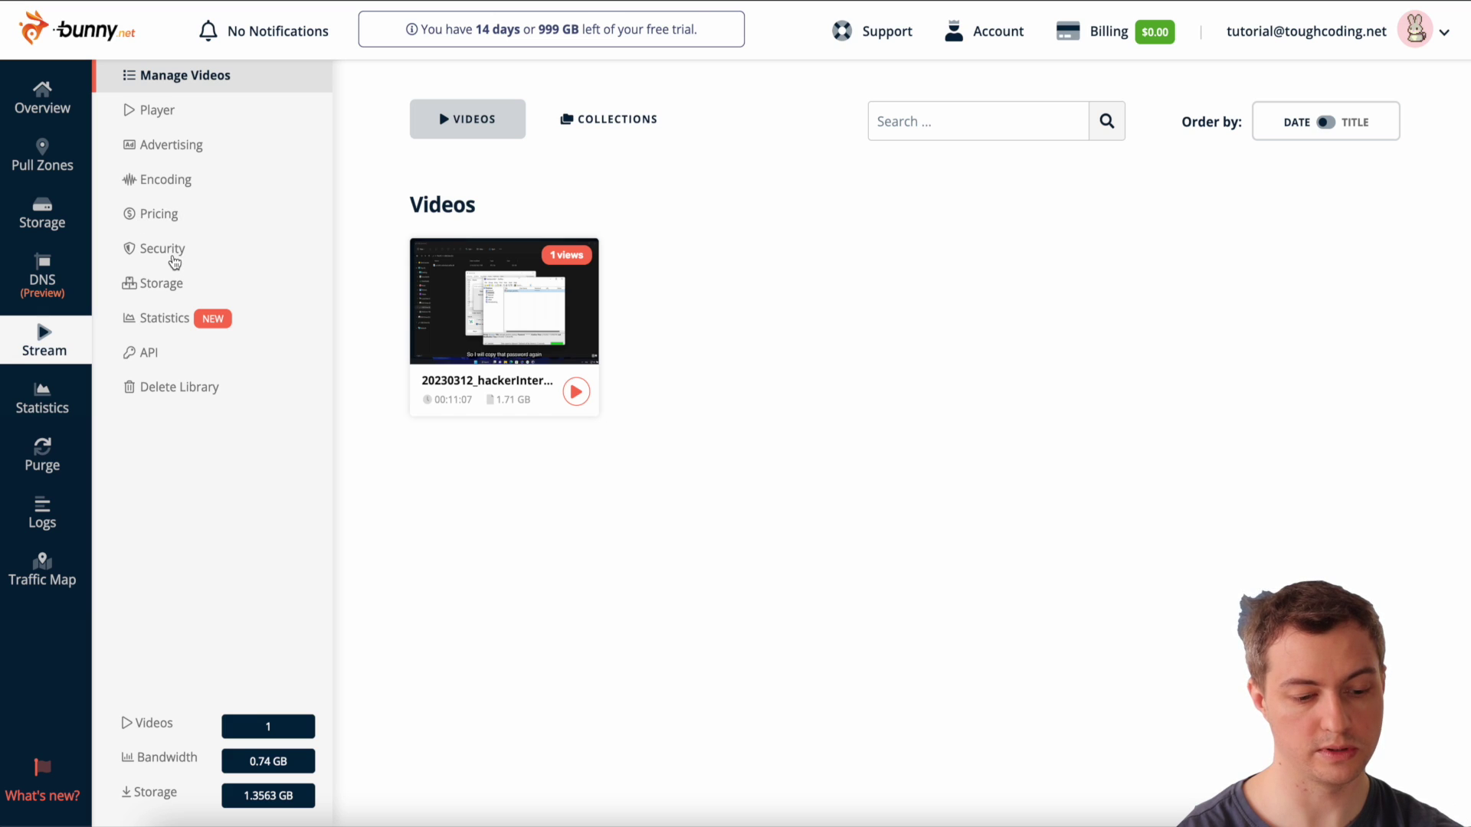
# - Turn on MediaCage Basic DRM and turn off Enable Direct Play in Security settings
pyautogui.click(162, 249)
pyautogui.scroll(2, 538, 227)
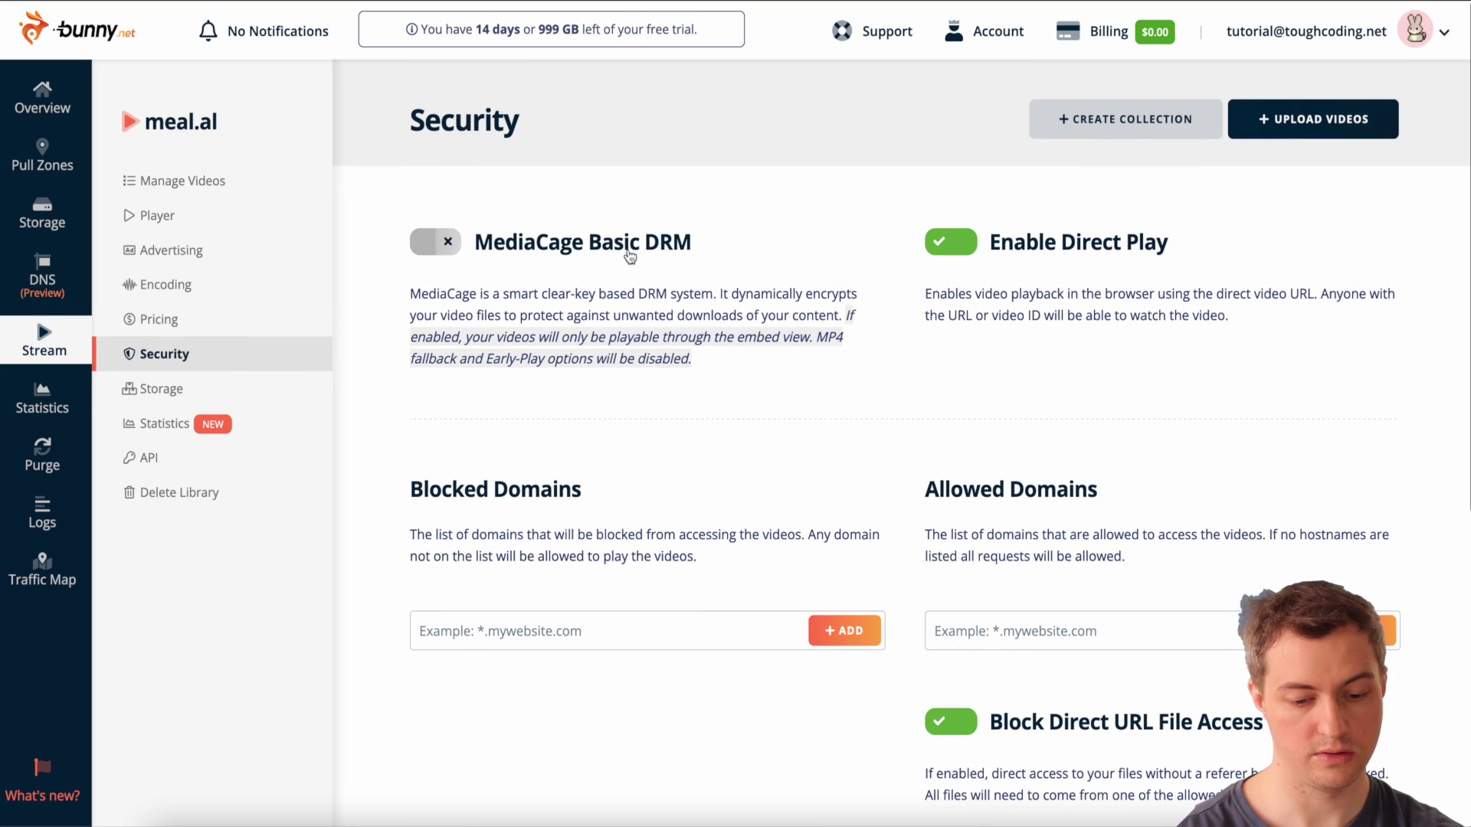
pyautogui.click(429, 242)
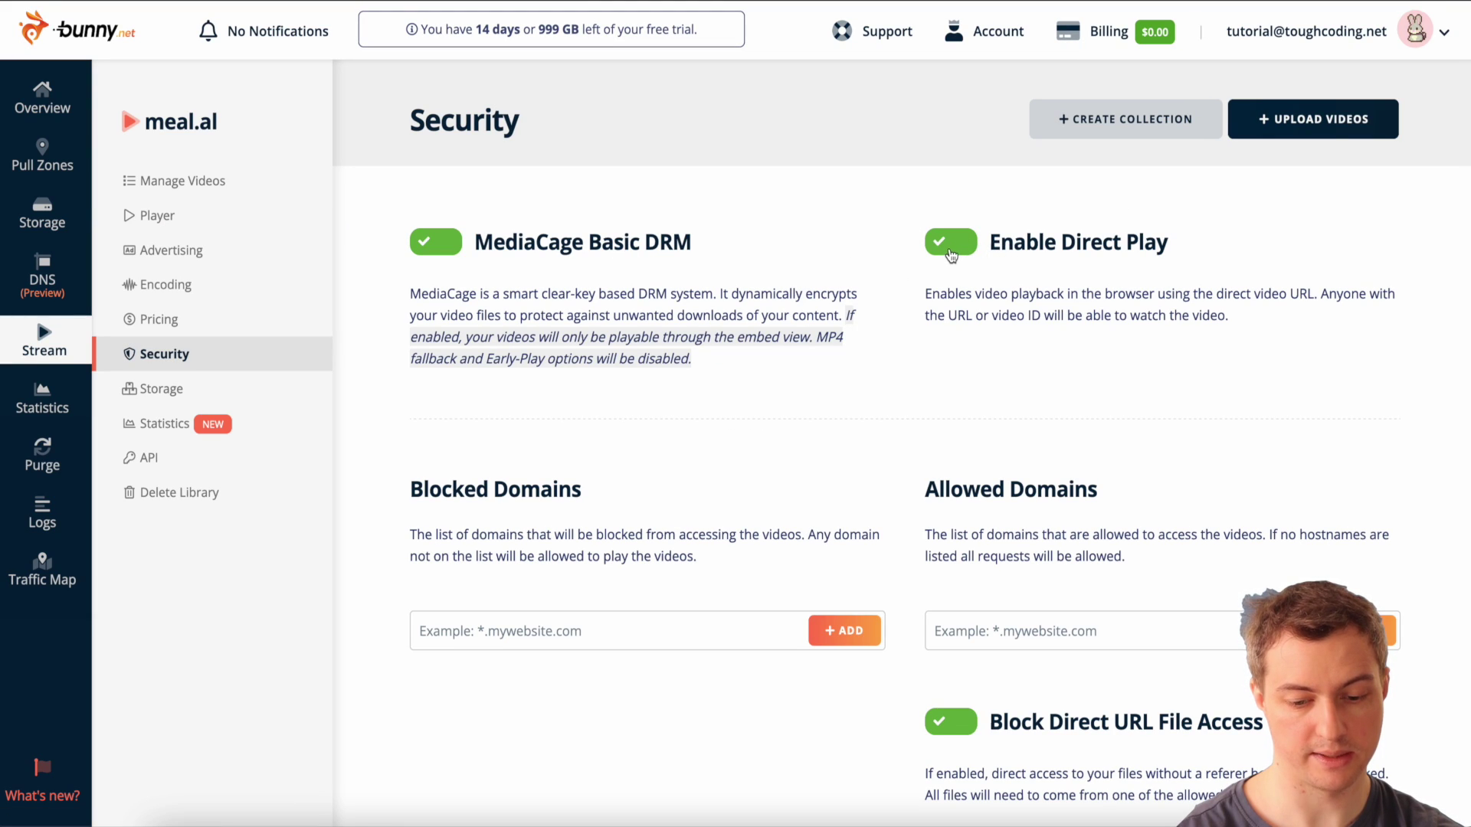
pyautogui.click(950, 250)
pyautogui.scroll(-5, 953, 250)
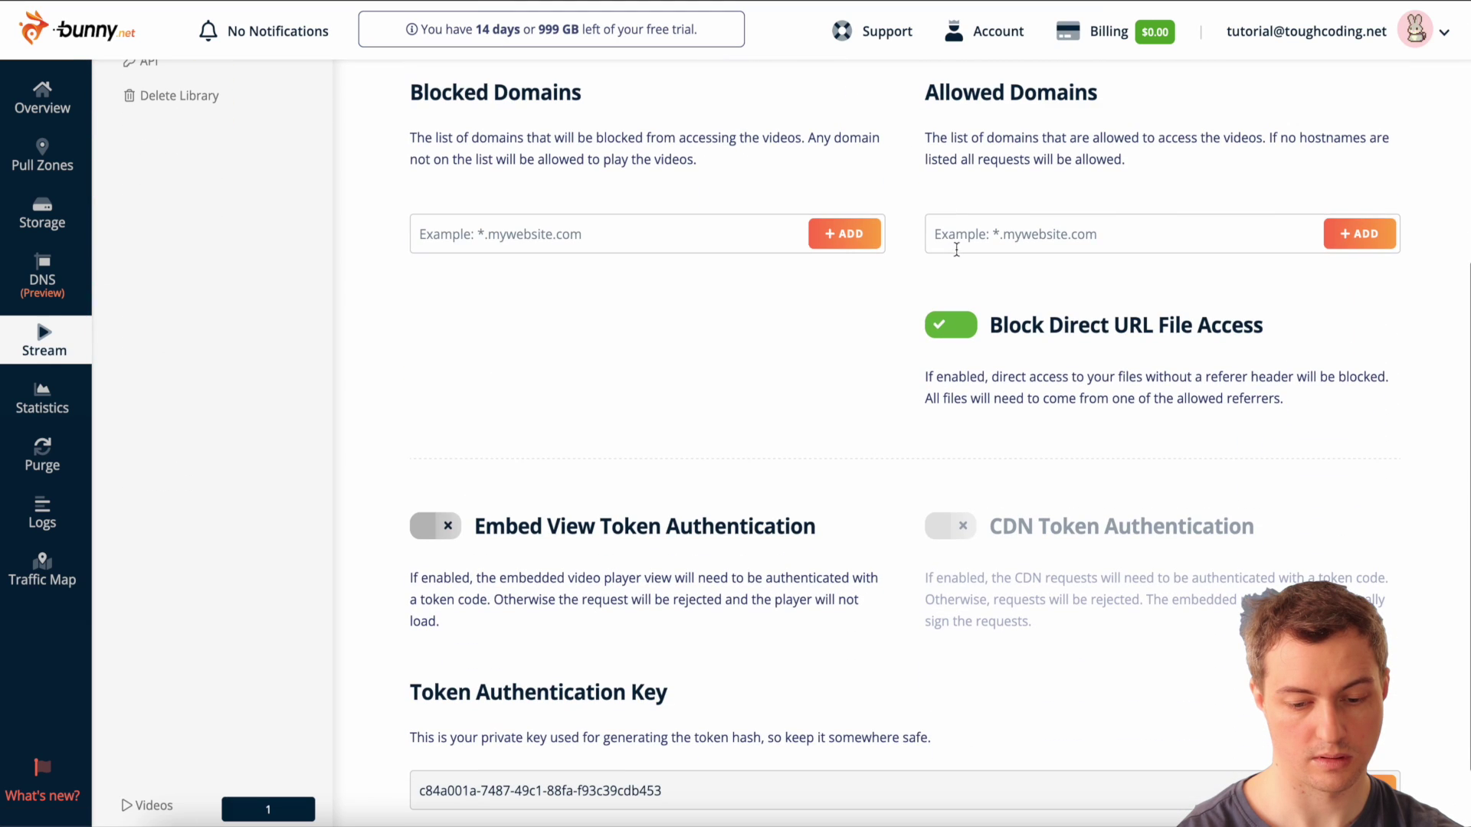
# - Add *.meal.al to Allowed Domains and enable Embed View Token Authentication
pyautogui.click(956, 250)
pyautogui.write('*')
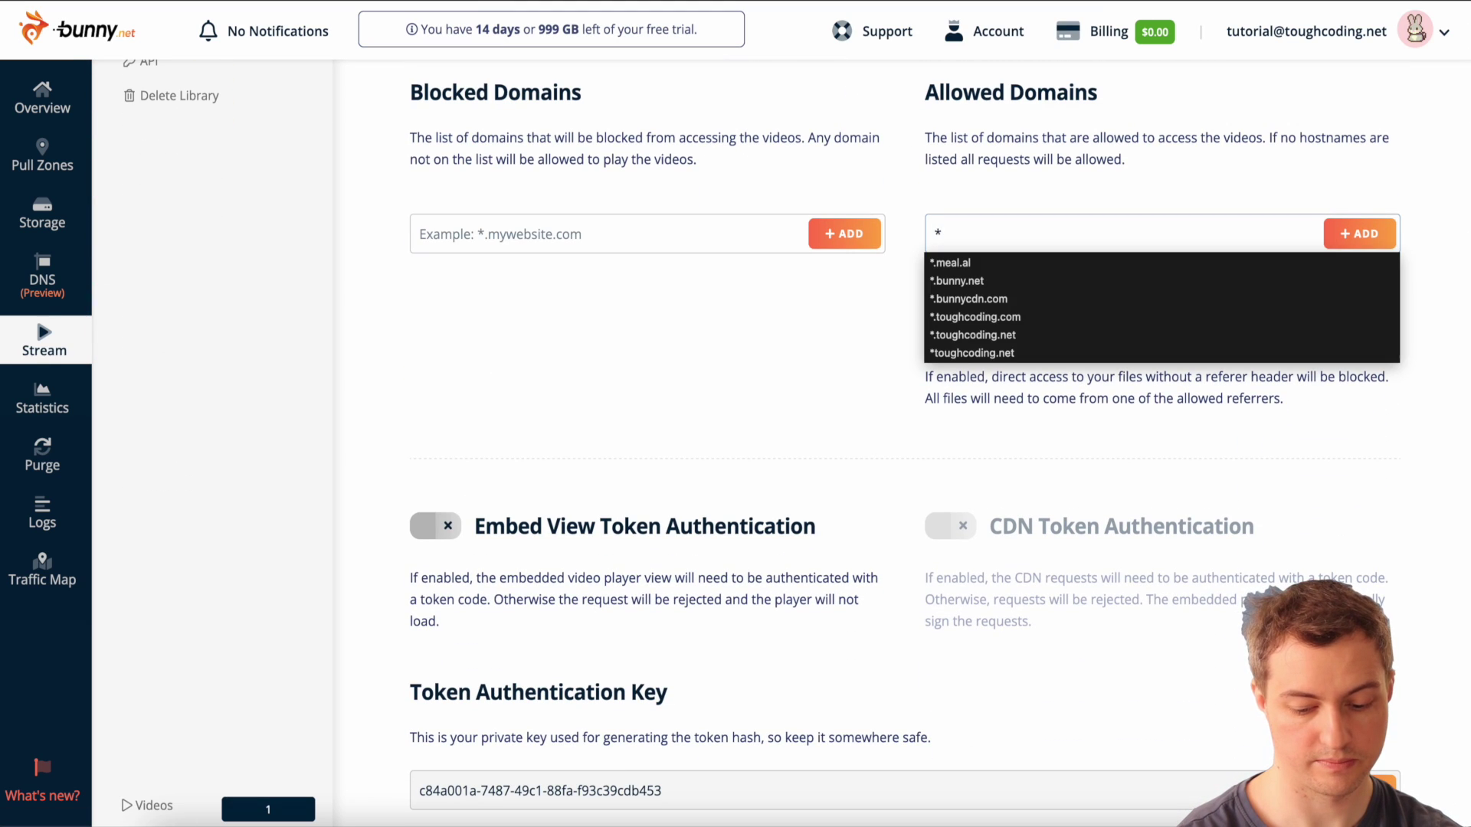
pyautogui.write('.ne=')
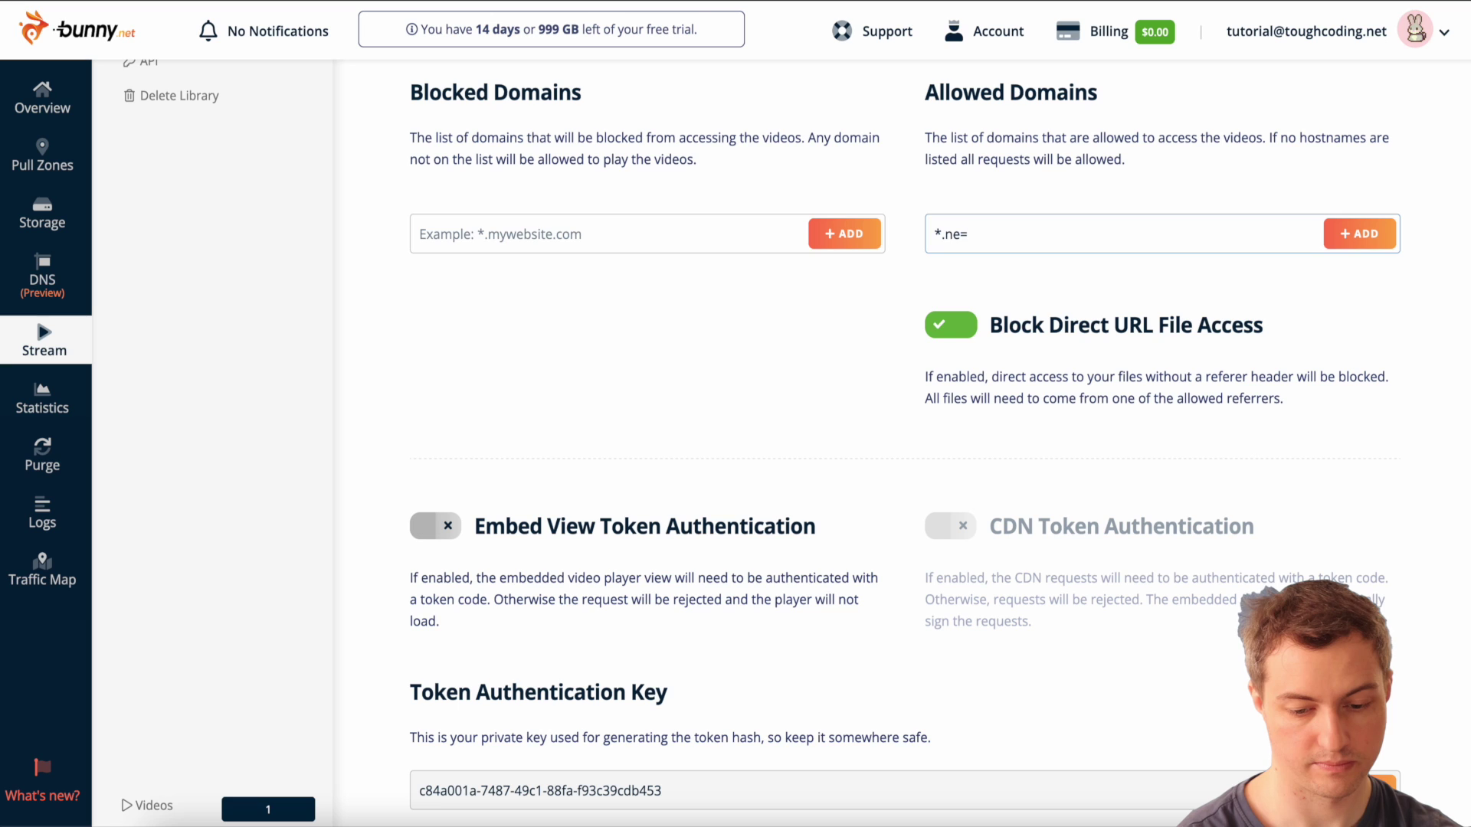
pyautogui.press('BackSpace')
pyautogui.press('BackSpace')
pyautogui.write('meal.al')
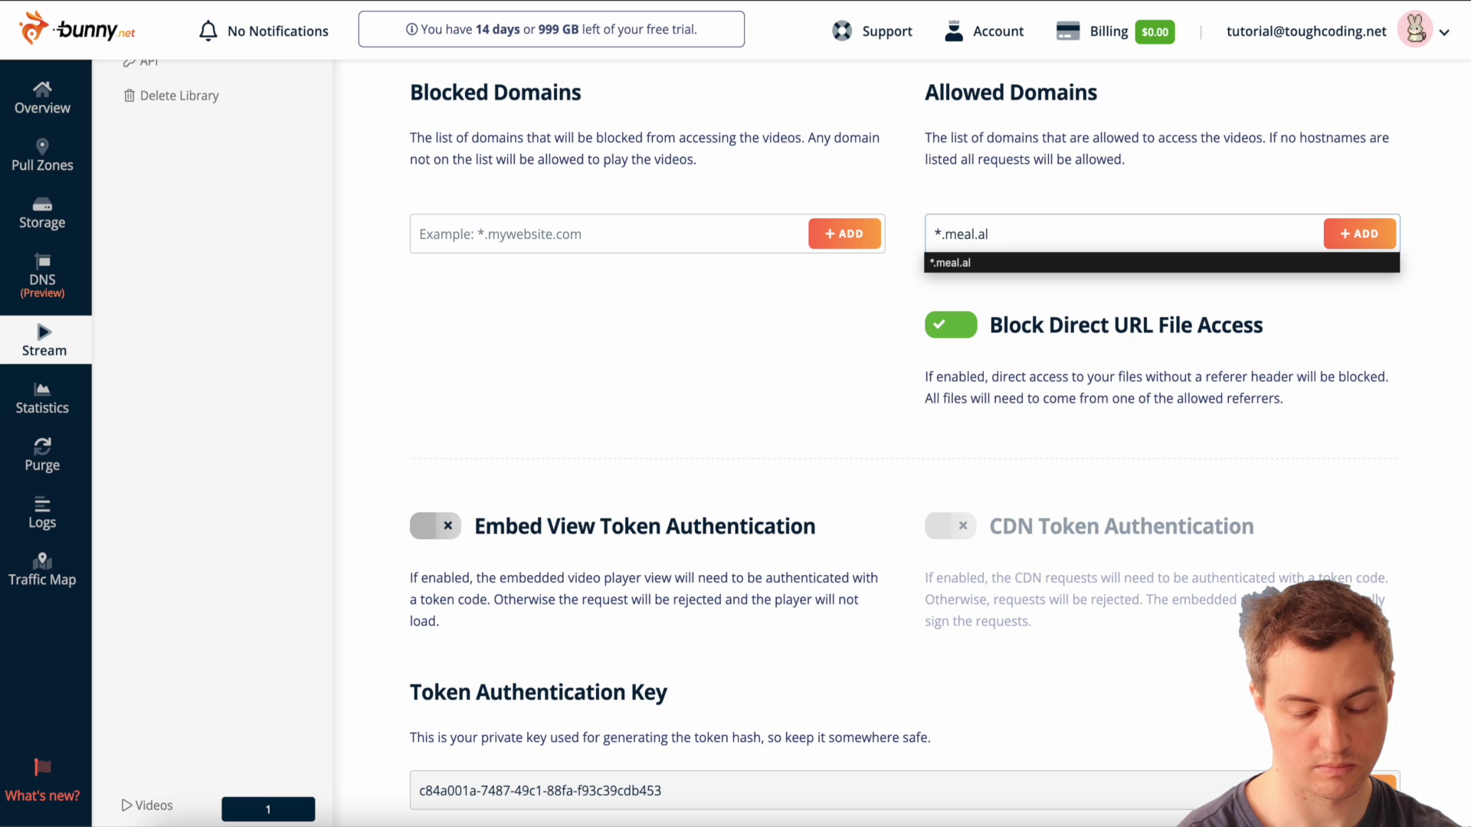
pyautogui.press('Return')
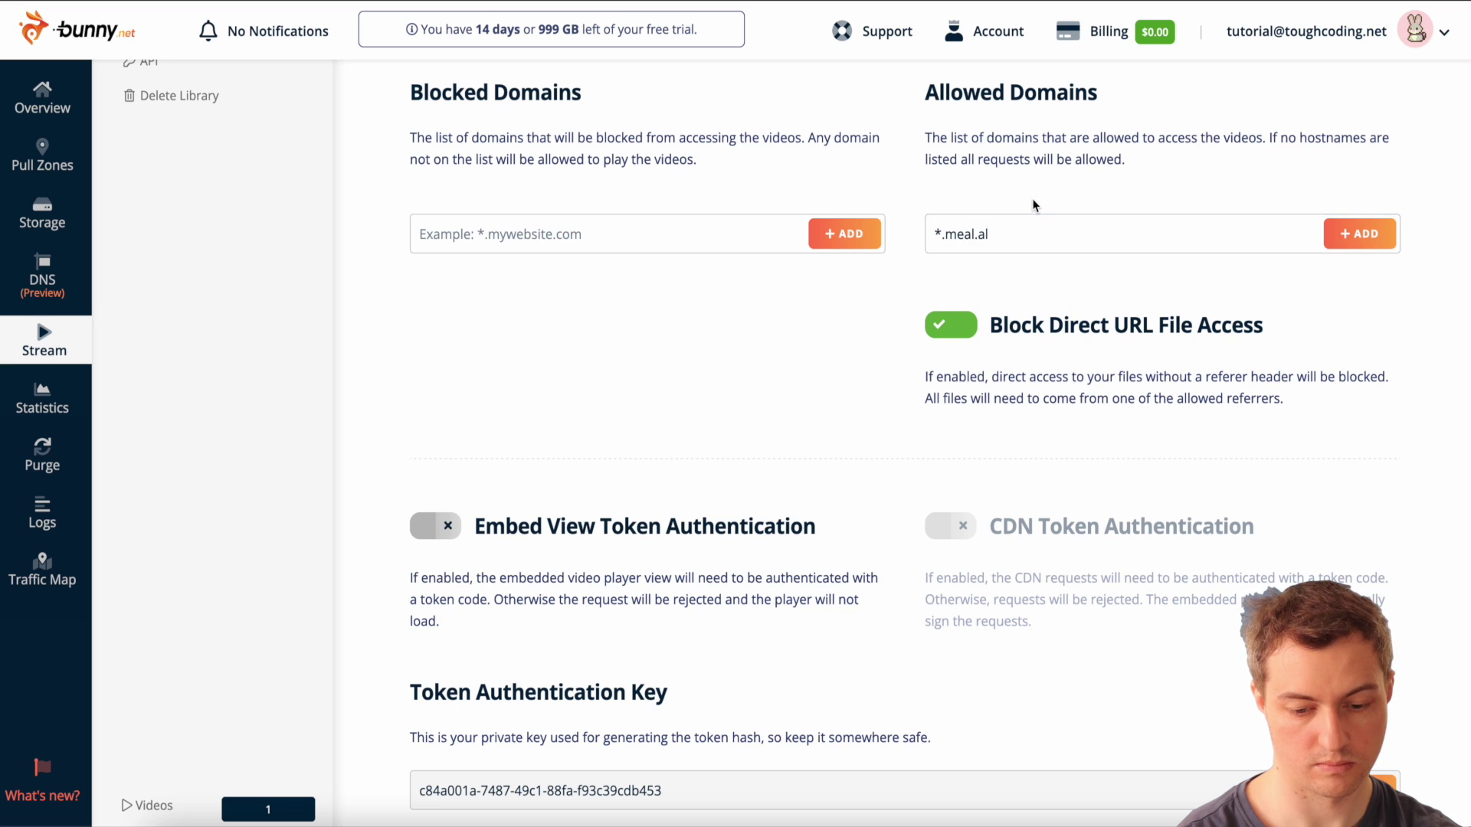
pyautogui.click(1353, 239)
pyautogui.scroll(-2, 977, 260)
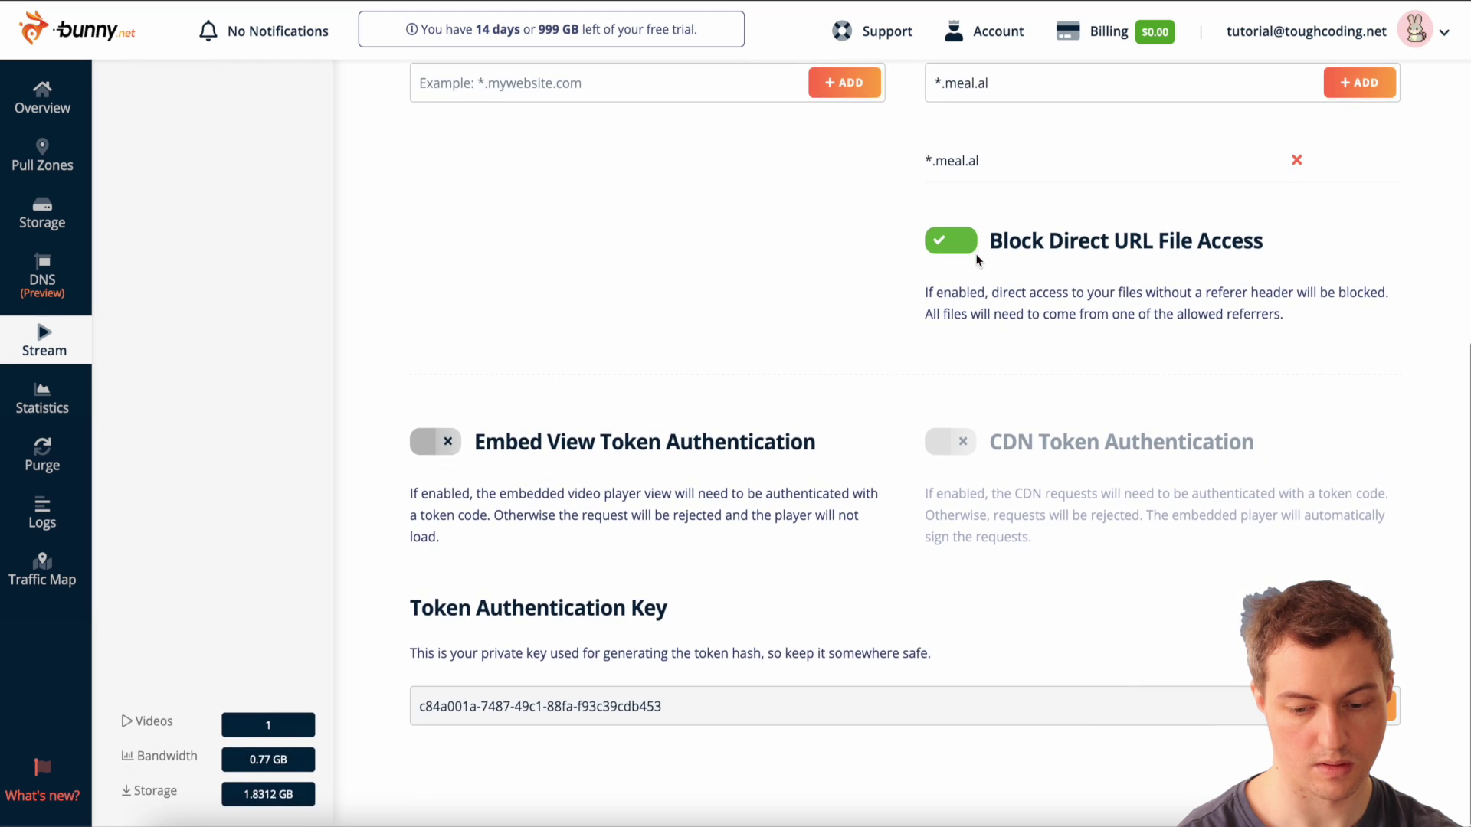
pyautogui.click(445, 452)
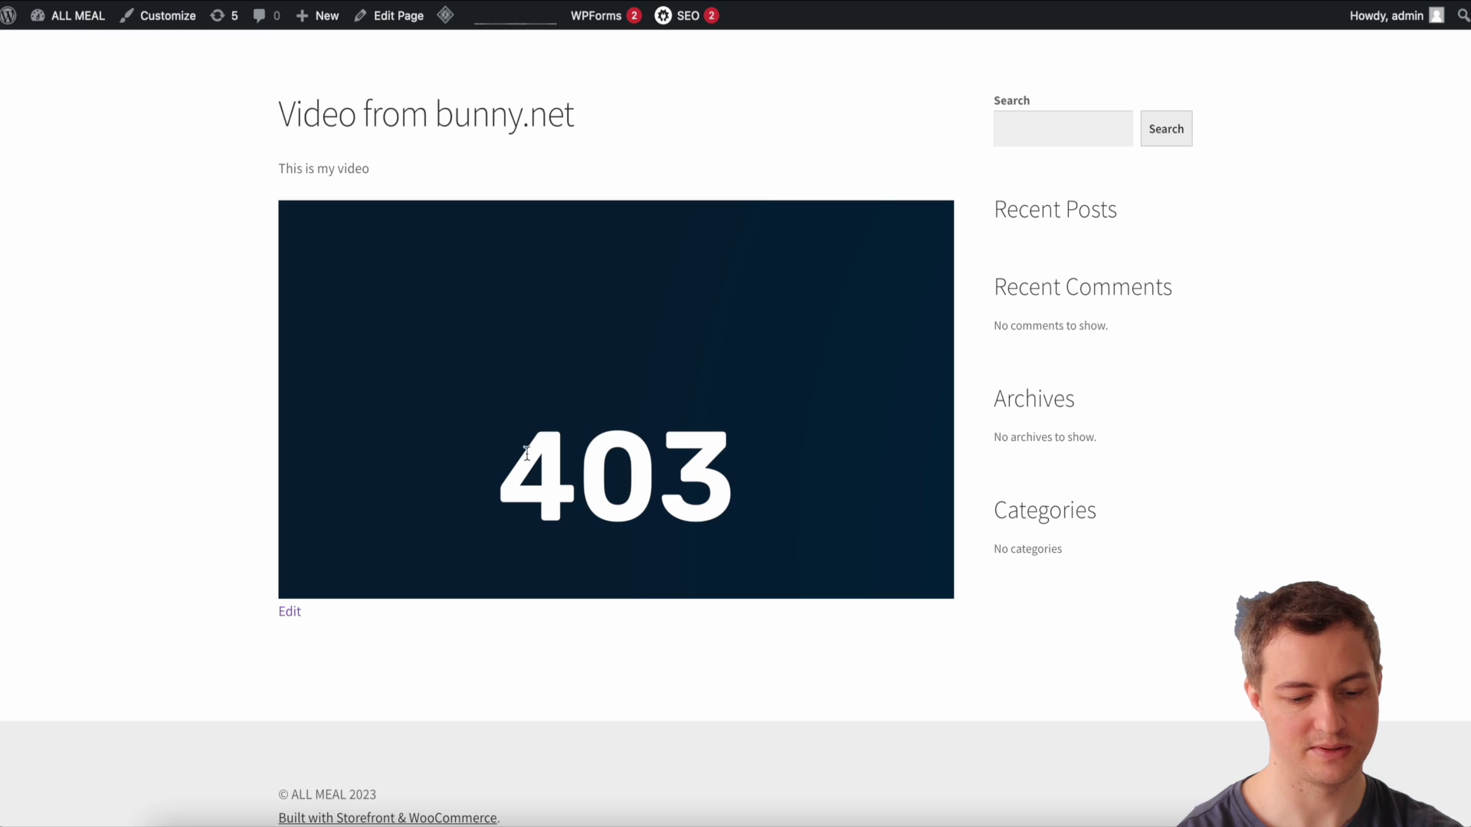
# - Check the page's embedded player shows a 403 error, then switch back to bunny.net
pyautogui.moveTo(526, 454); pyautogui.dragTo(739, 476)
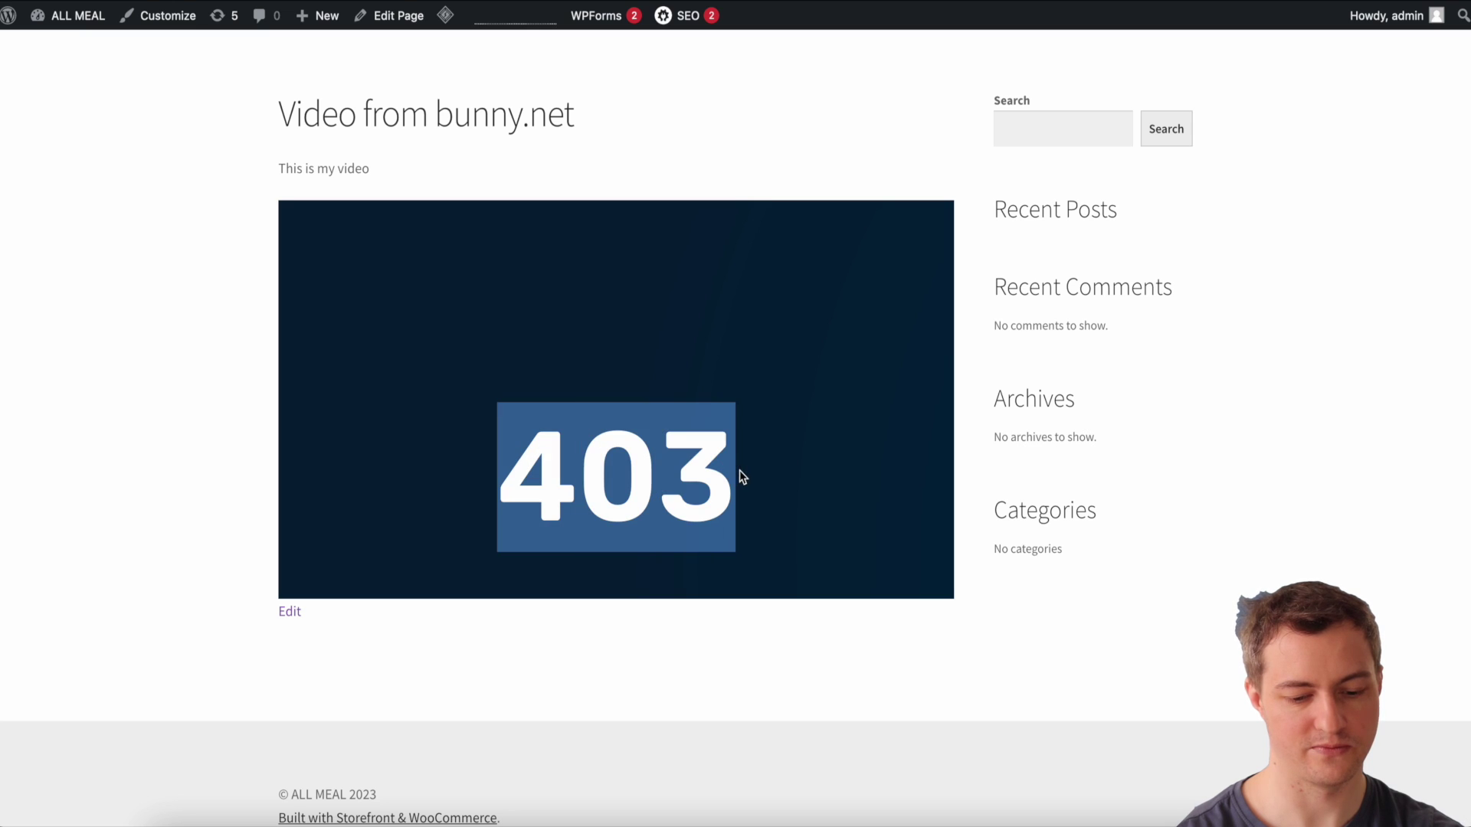
pyautogui.click(692, 330)
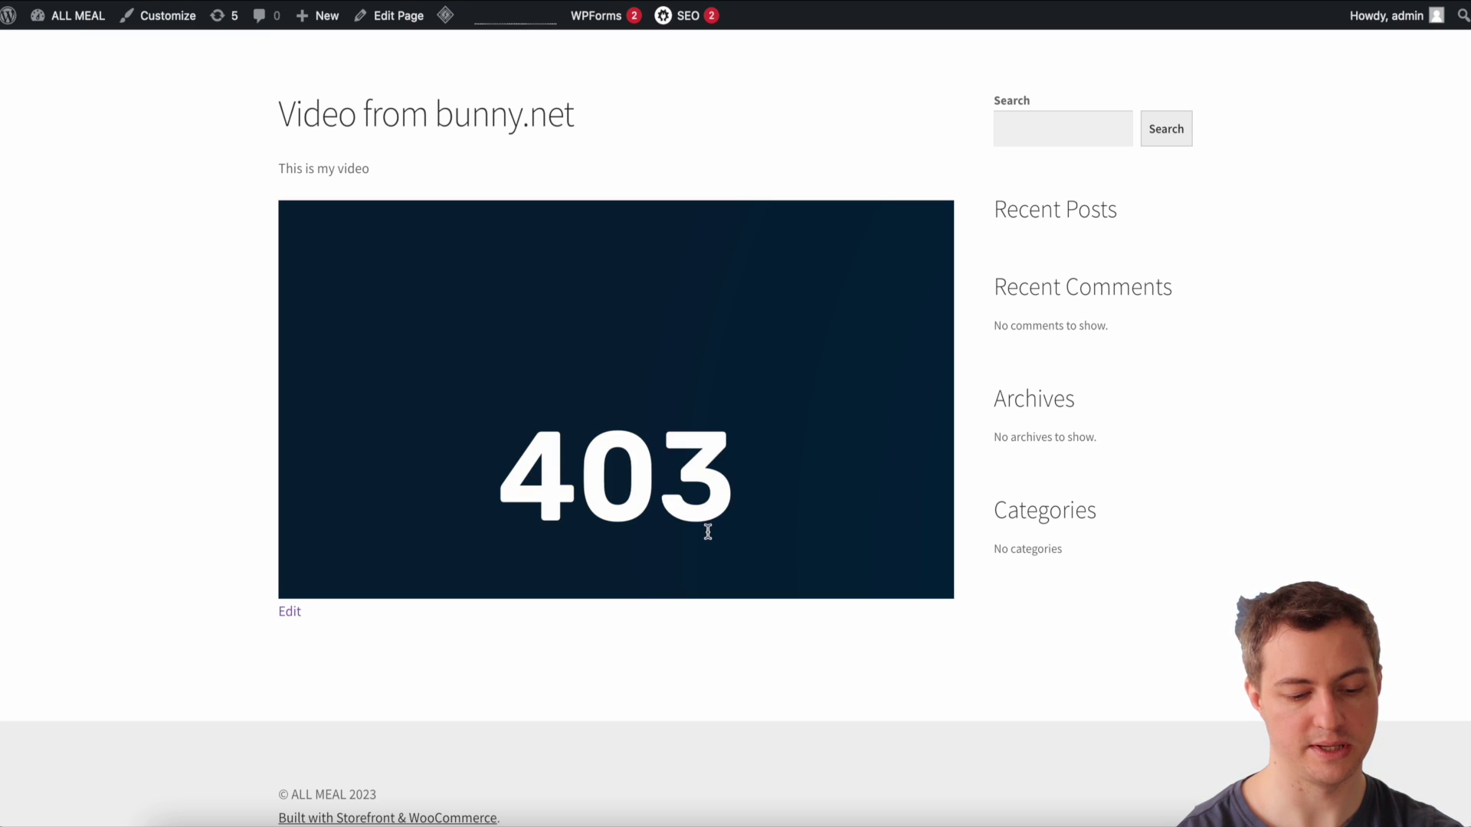
pyautogui.moveTo(707, 532); pyautogui.dragTo(695, 494)
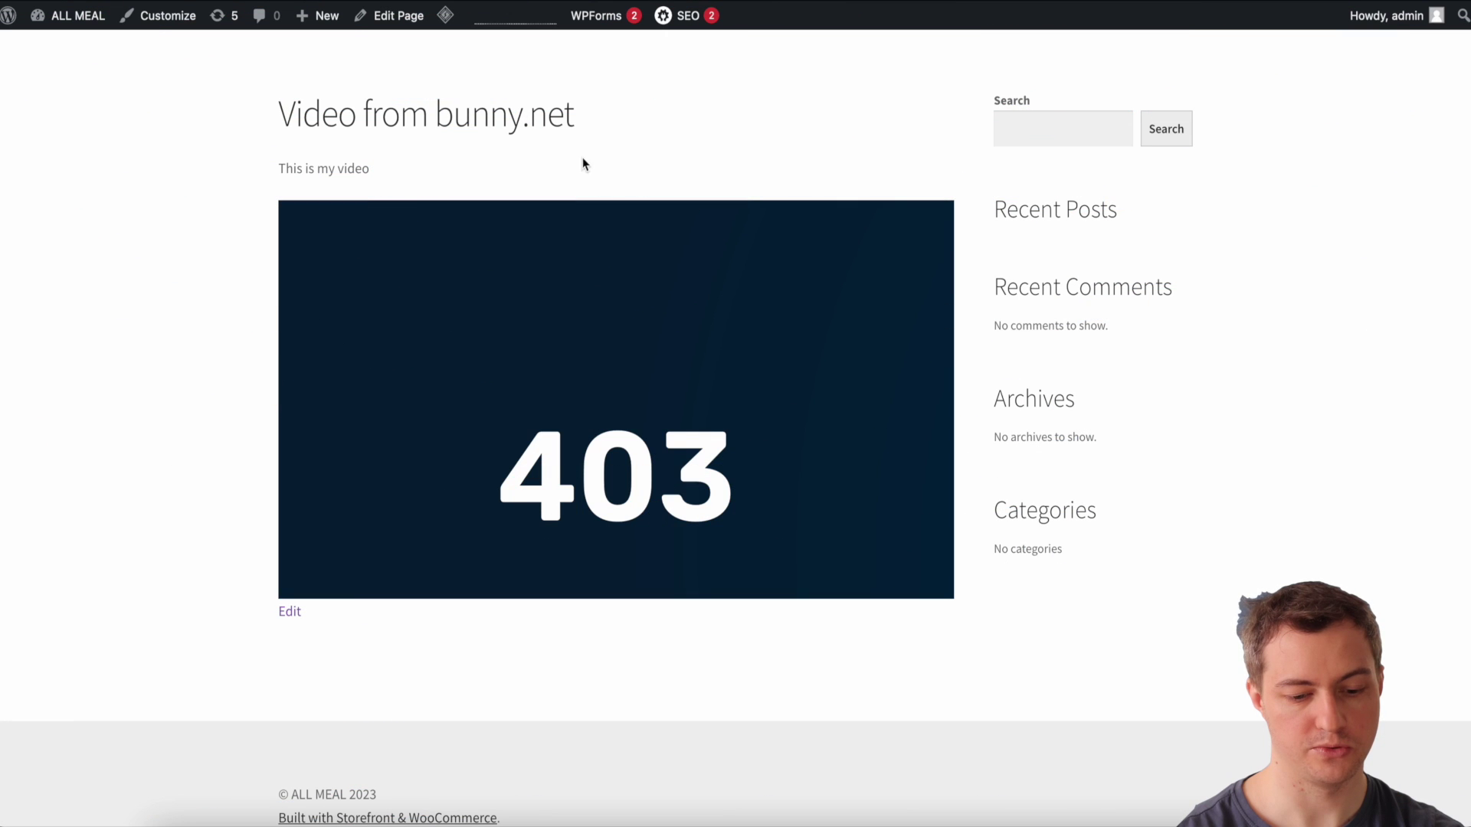
pyautogui.hotkey('ctrl', 'Tab')
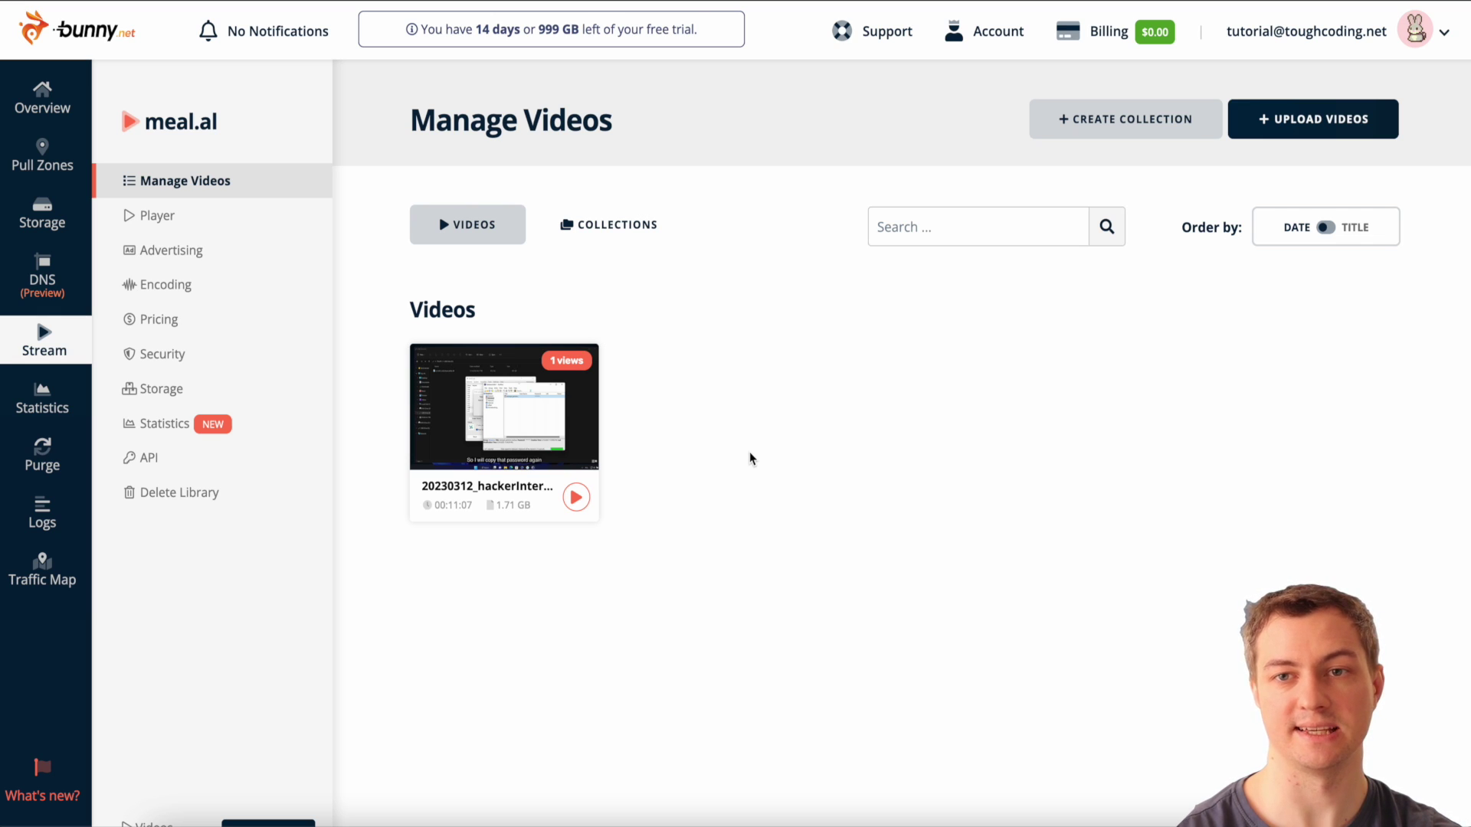
# - Open the KeyCDN SHA256 Generator page and try generating a hash
pyautogui.hotkey('ctrl', 'Tab')
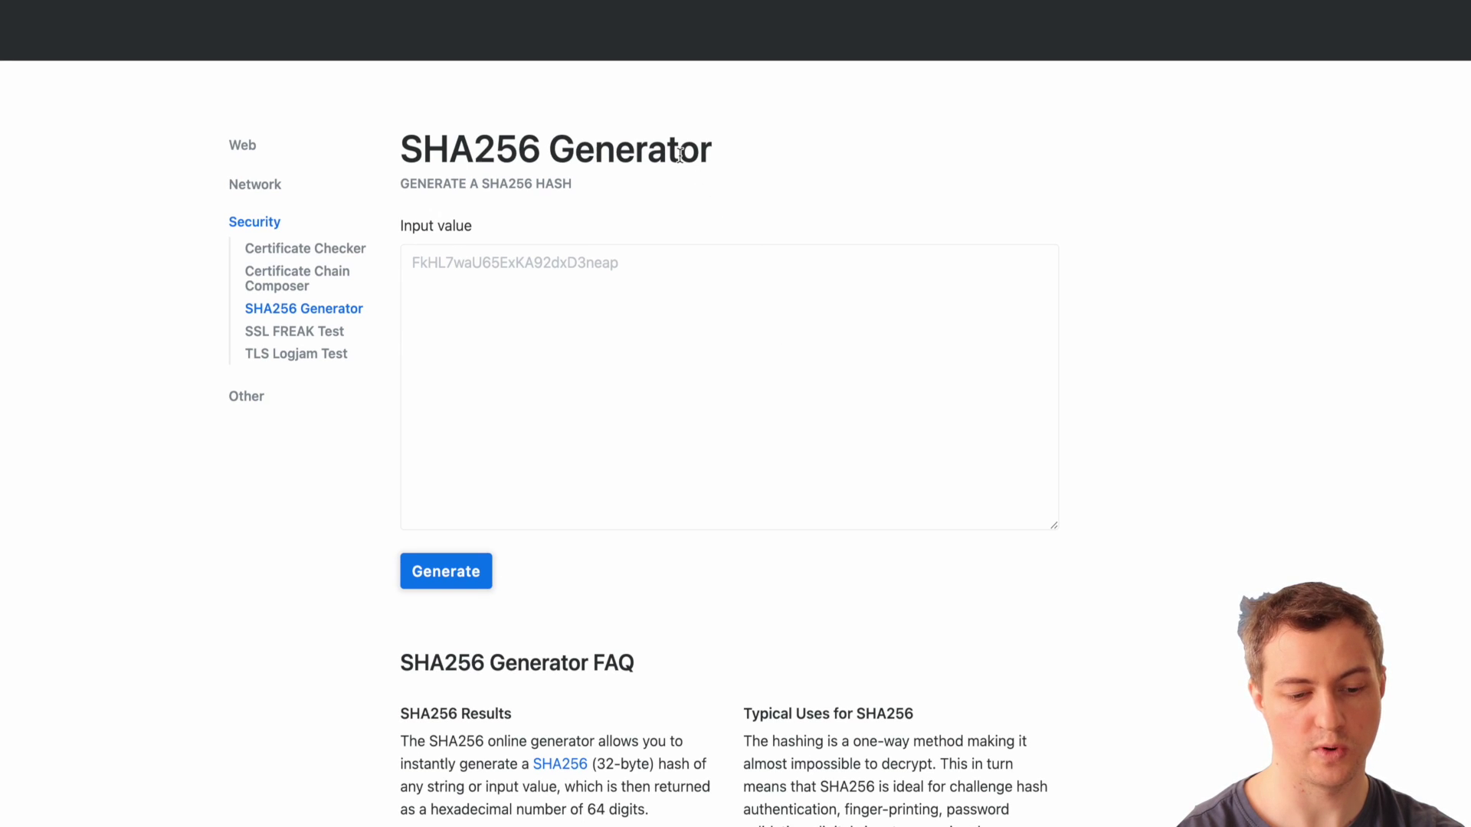
pyautogui.scroll(-2, 680, 153)
pyautogui.scroll(-1, 648, 141)
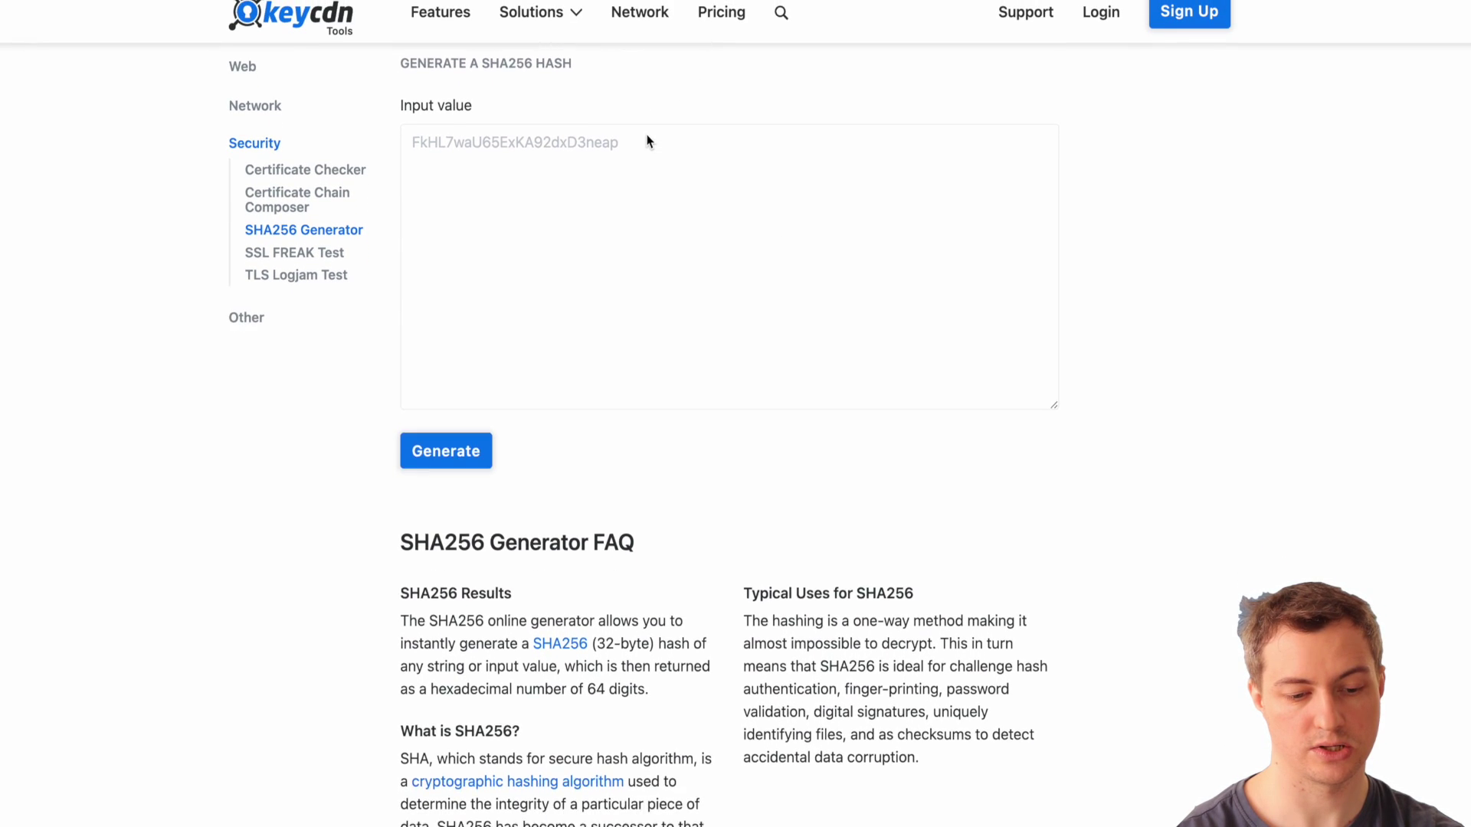
pyautogui.scroll(2, 648, 141)
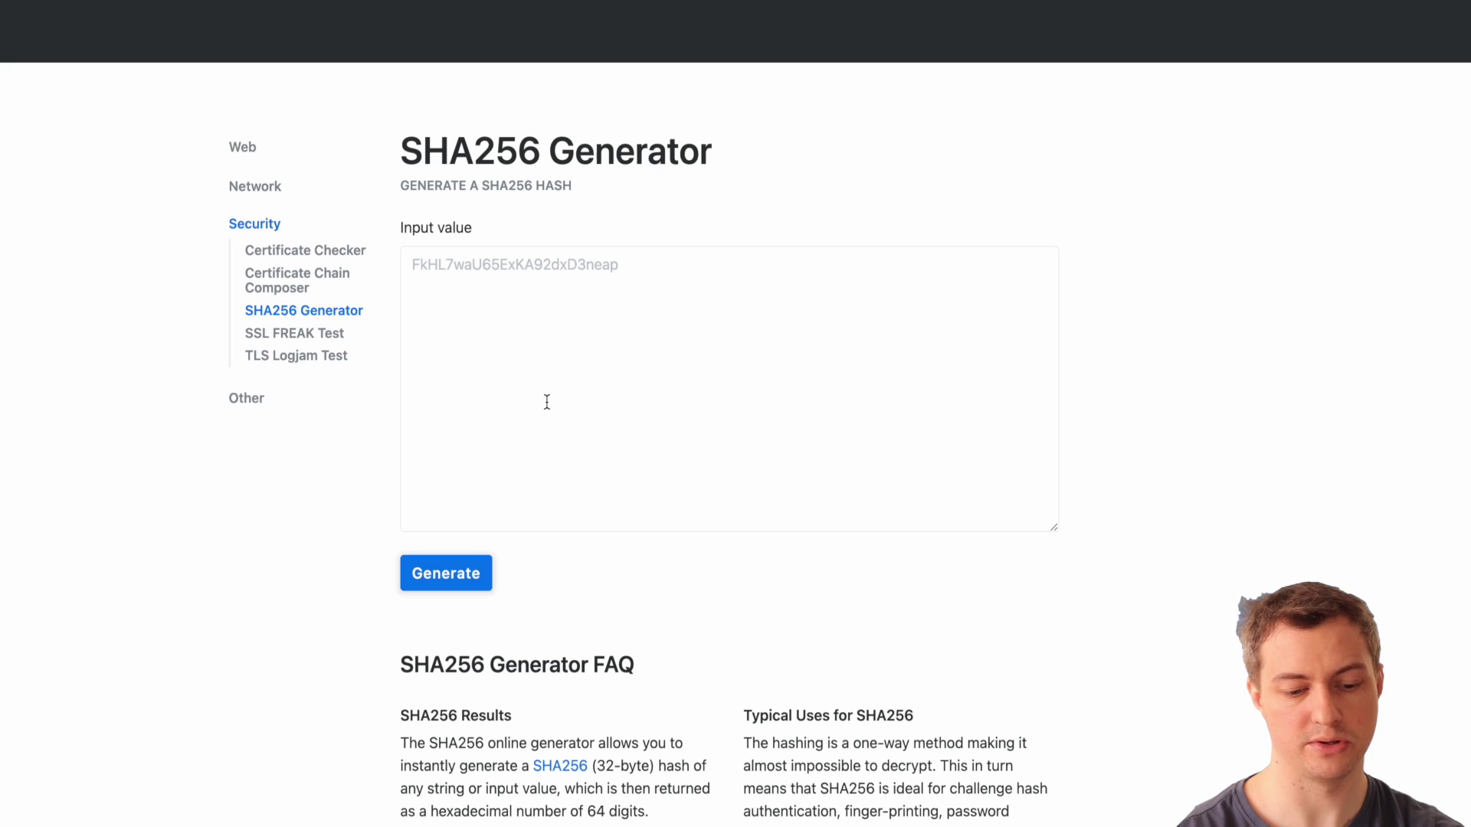
pyautogui.click(446, 584)
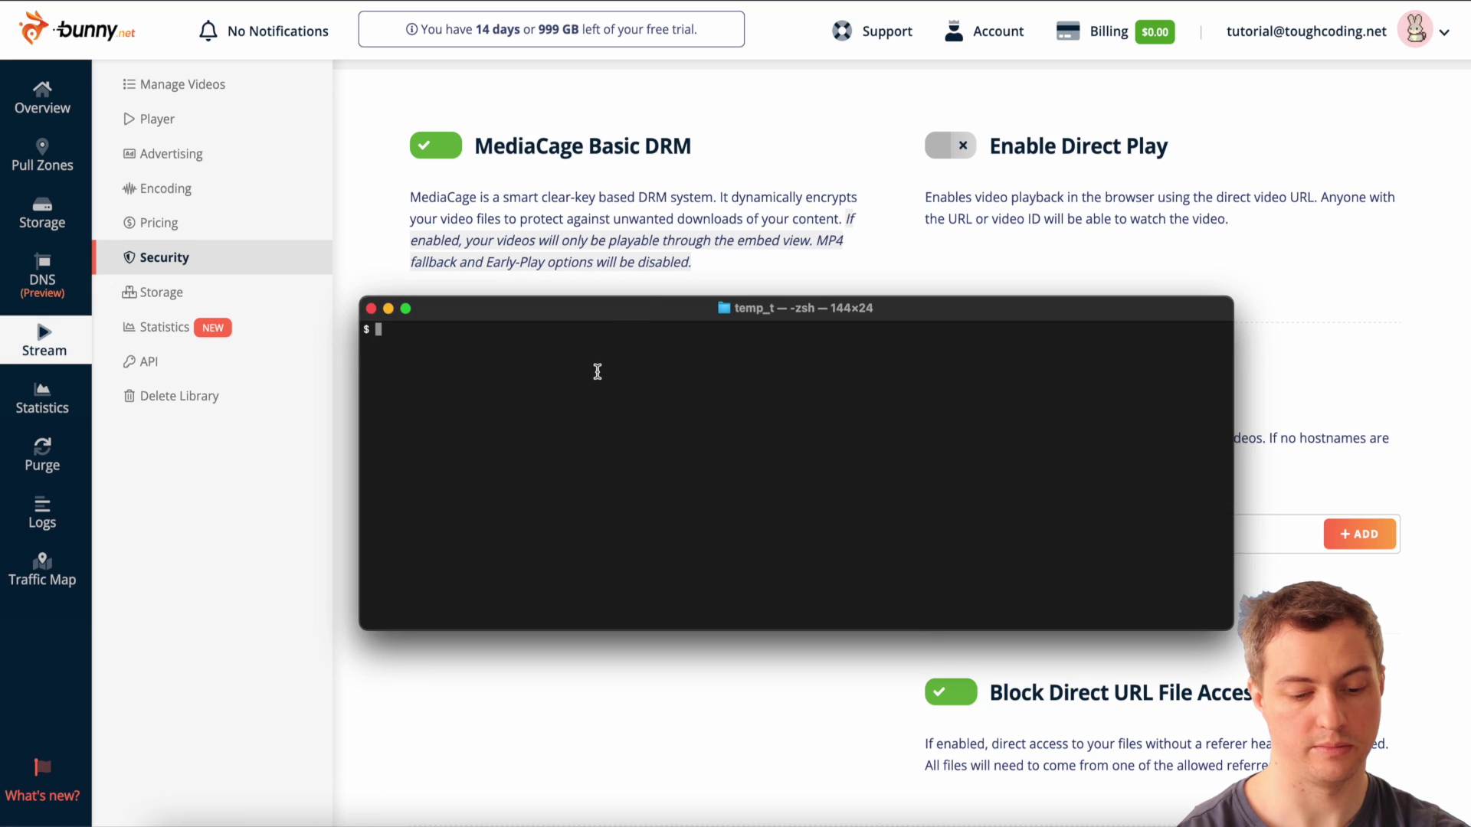
# - Store the token authentication key from Security settings in a token shell variable
pyautogui.write('token=')
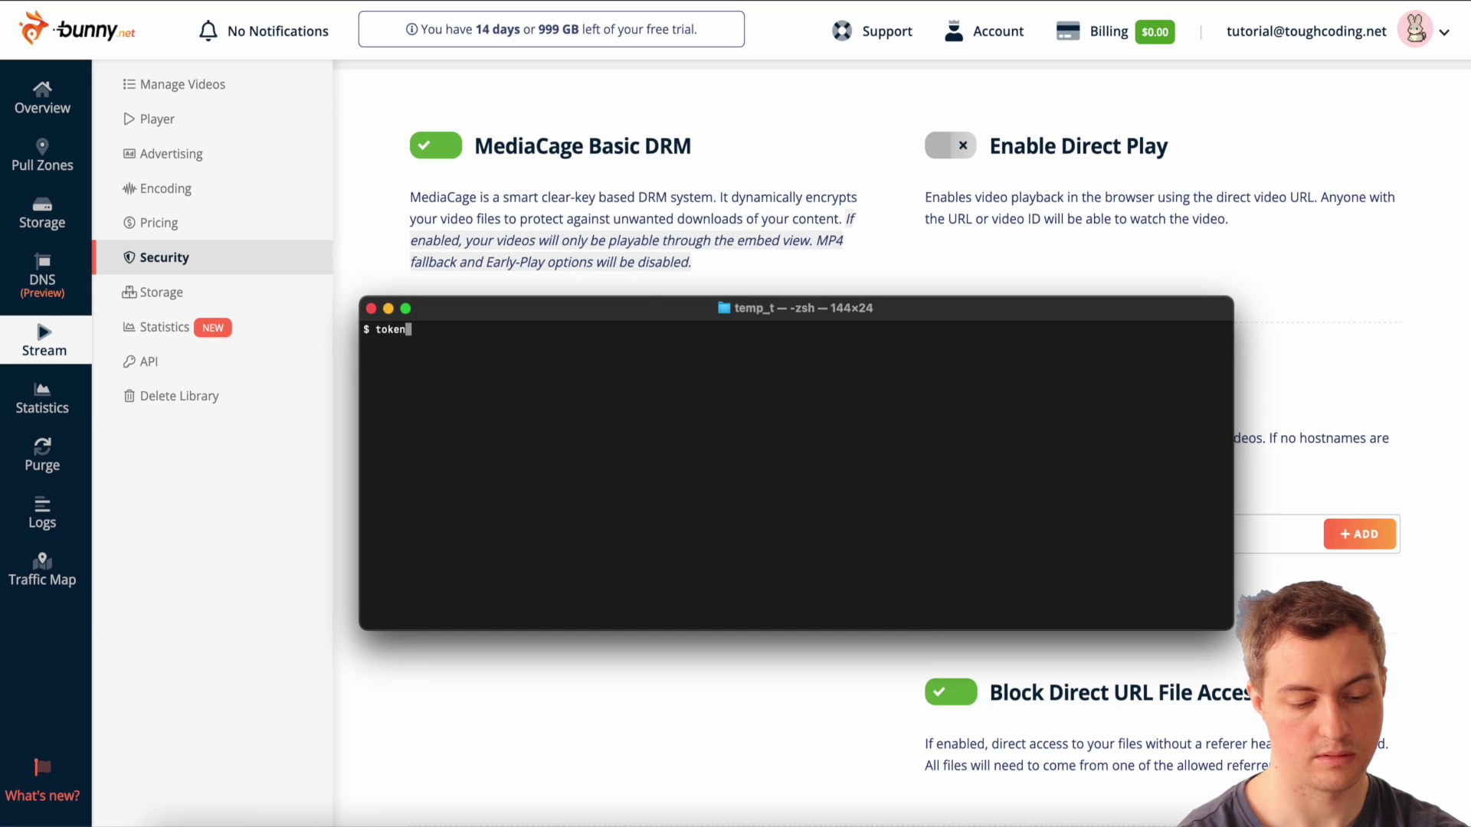
pyautogui.click(558, 294)
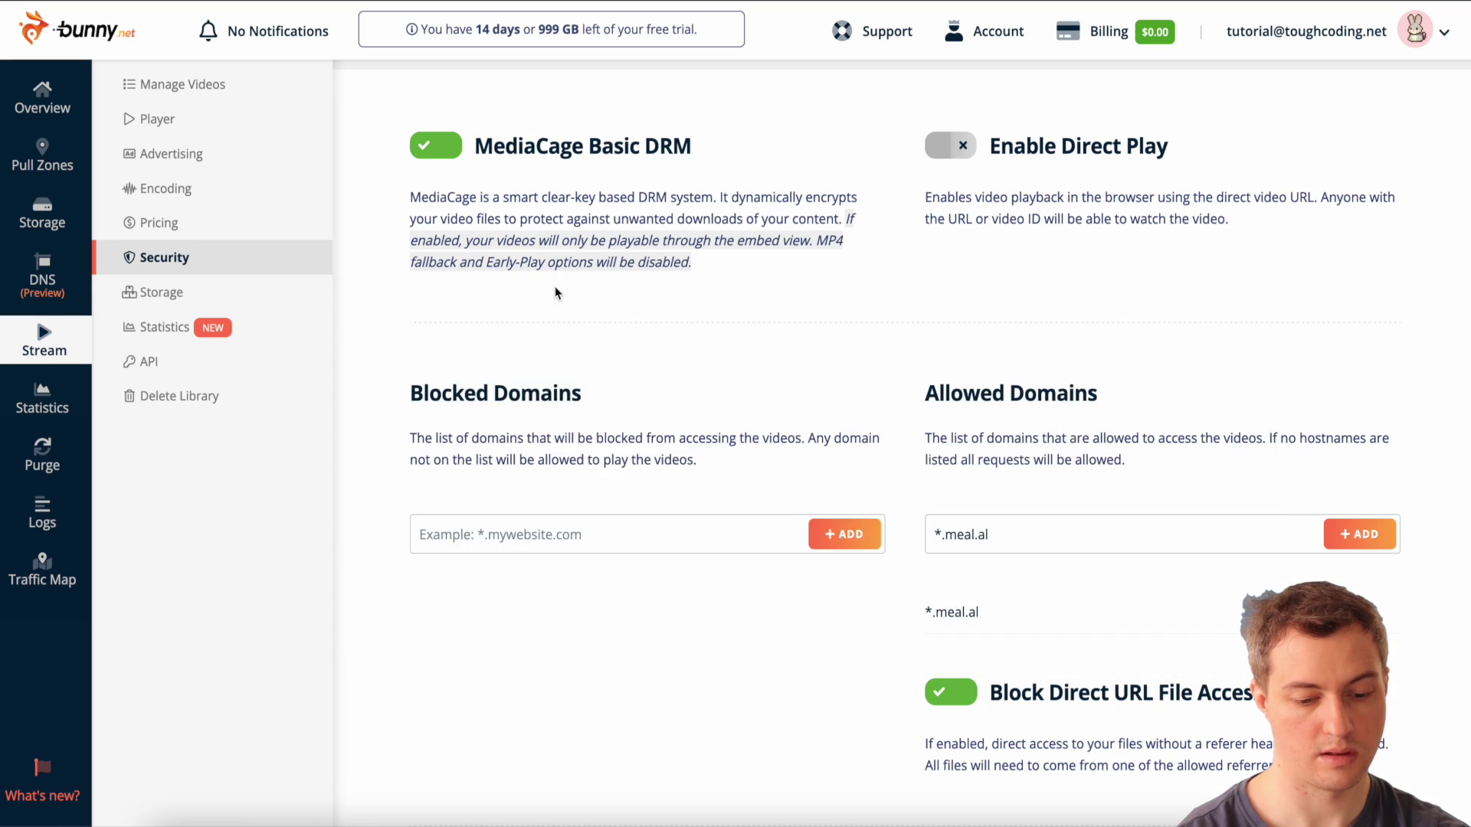
pyautogui.scroll(2, 221, 335)
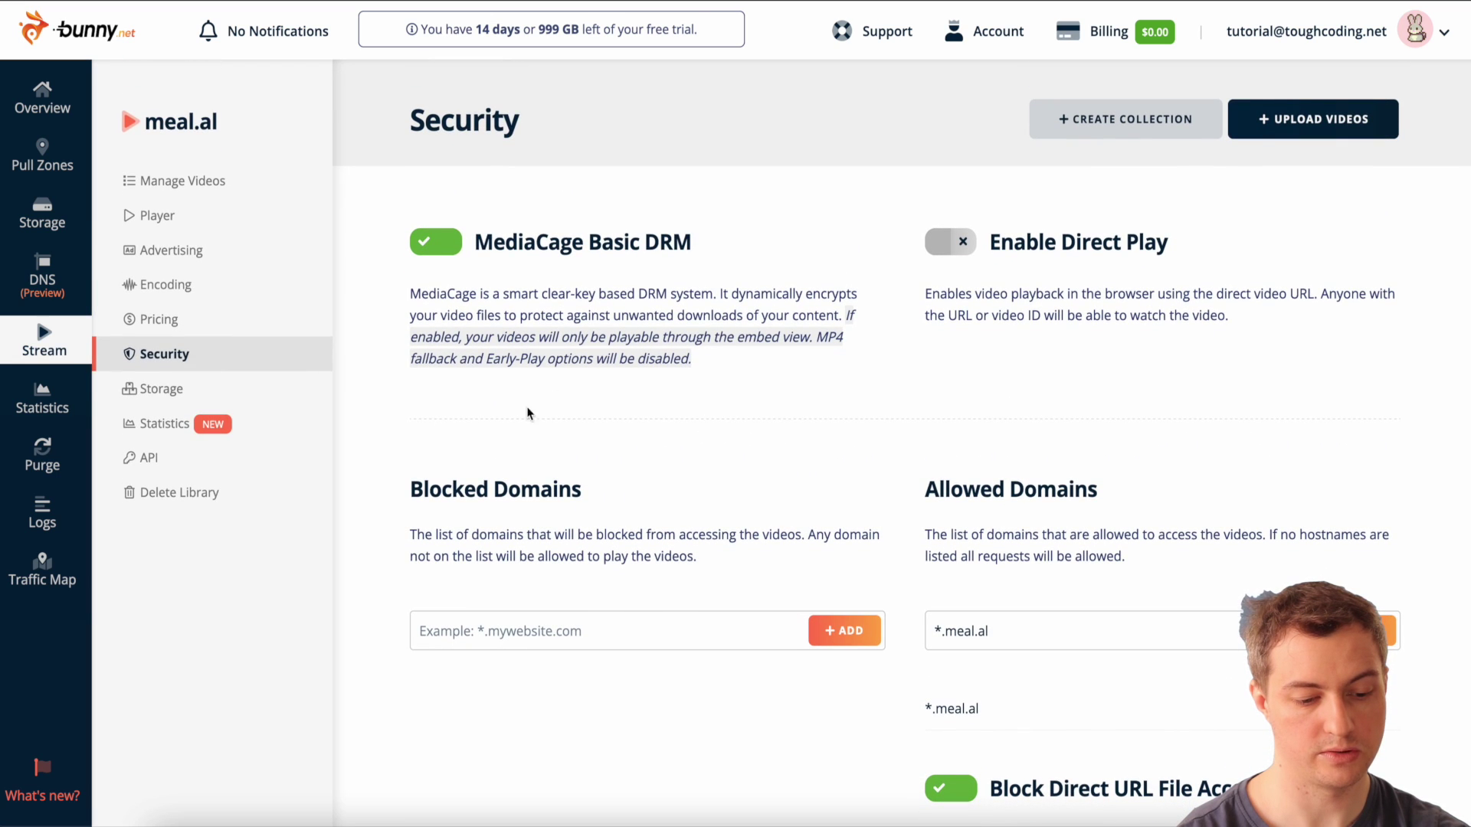
pyautogui.scroll(-7, 588, 374)
pyautogui.moveTo(736, 705); pyautogui.dragTo(396, 703)
pyautogui.press('super+c')
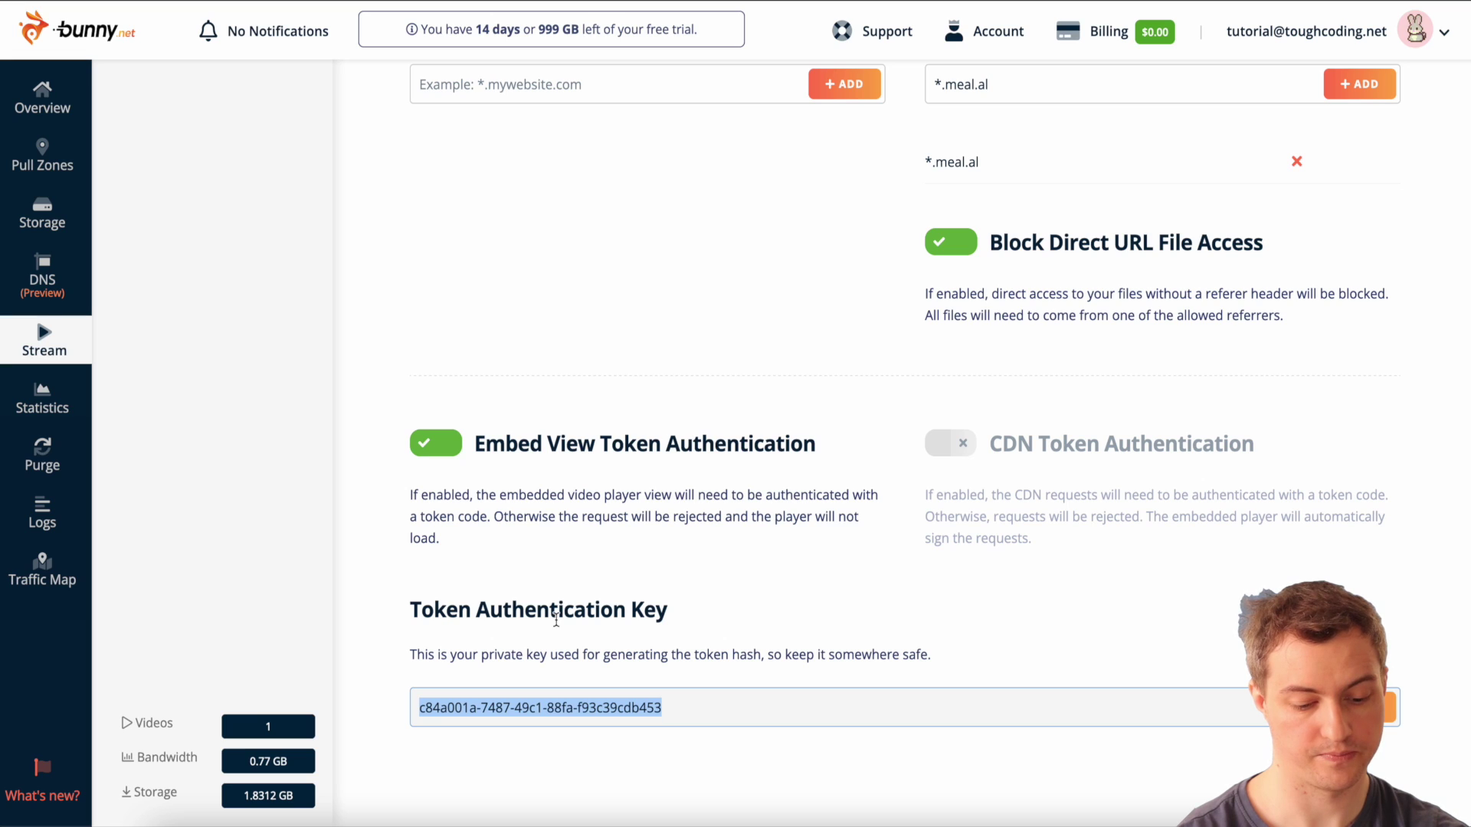
pyautogui.click(286, 820)
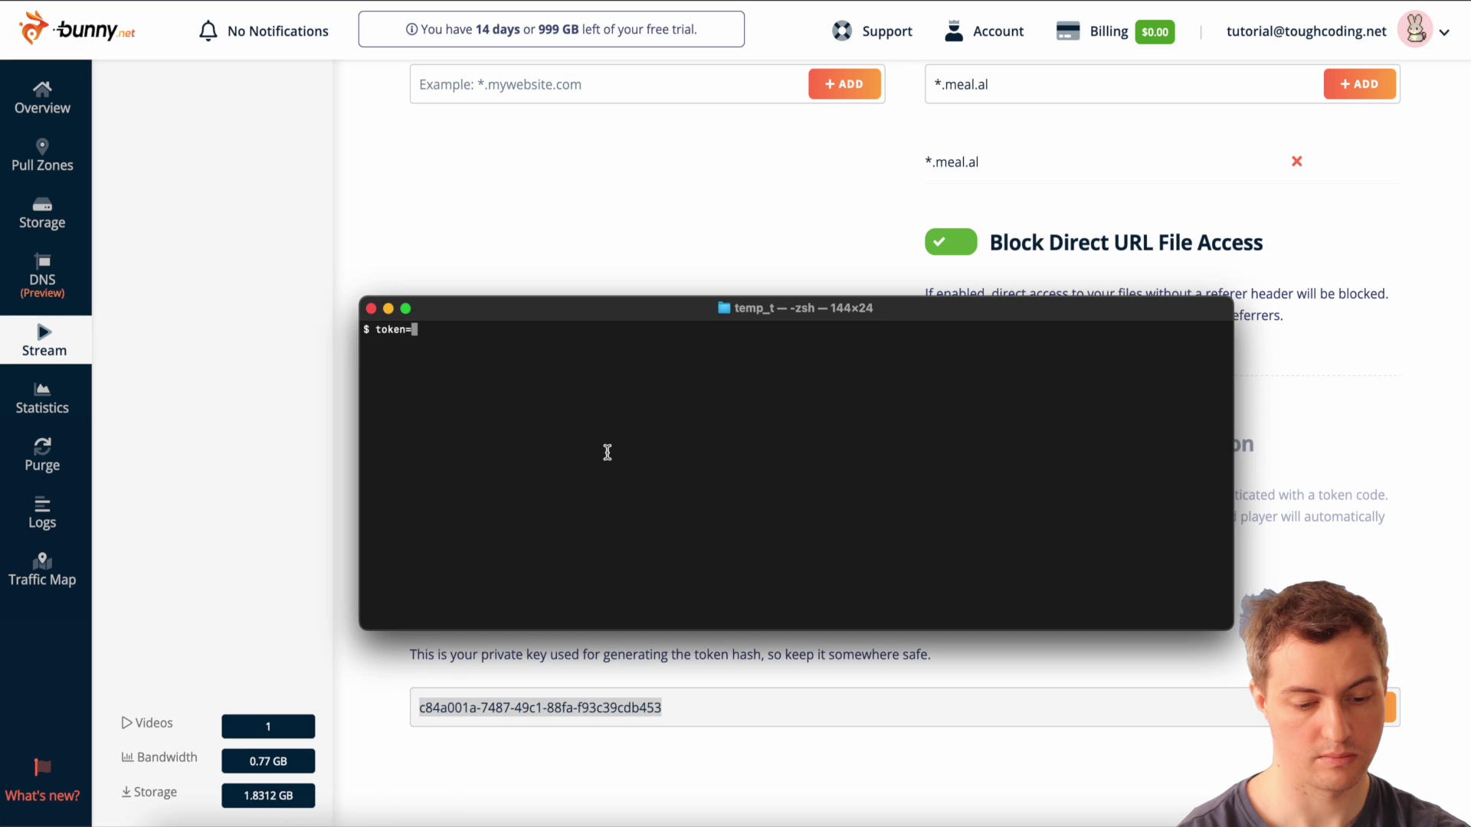
pyautogui.press('super+v')
pyautogui.press('Return')
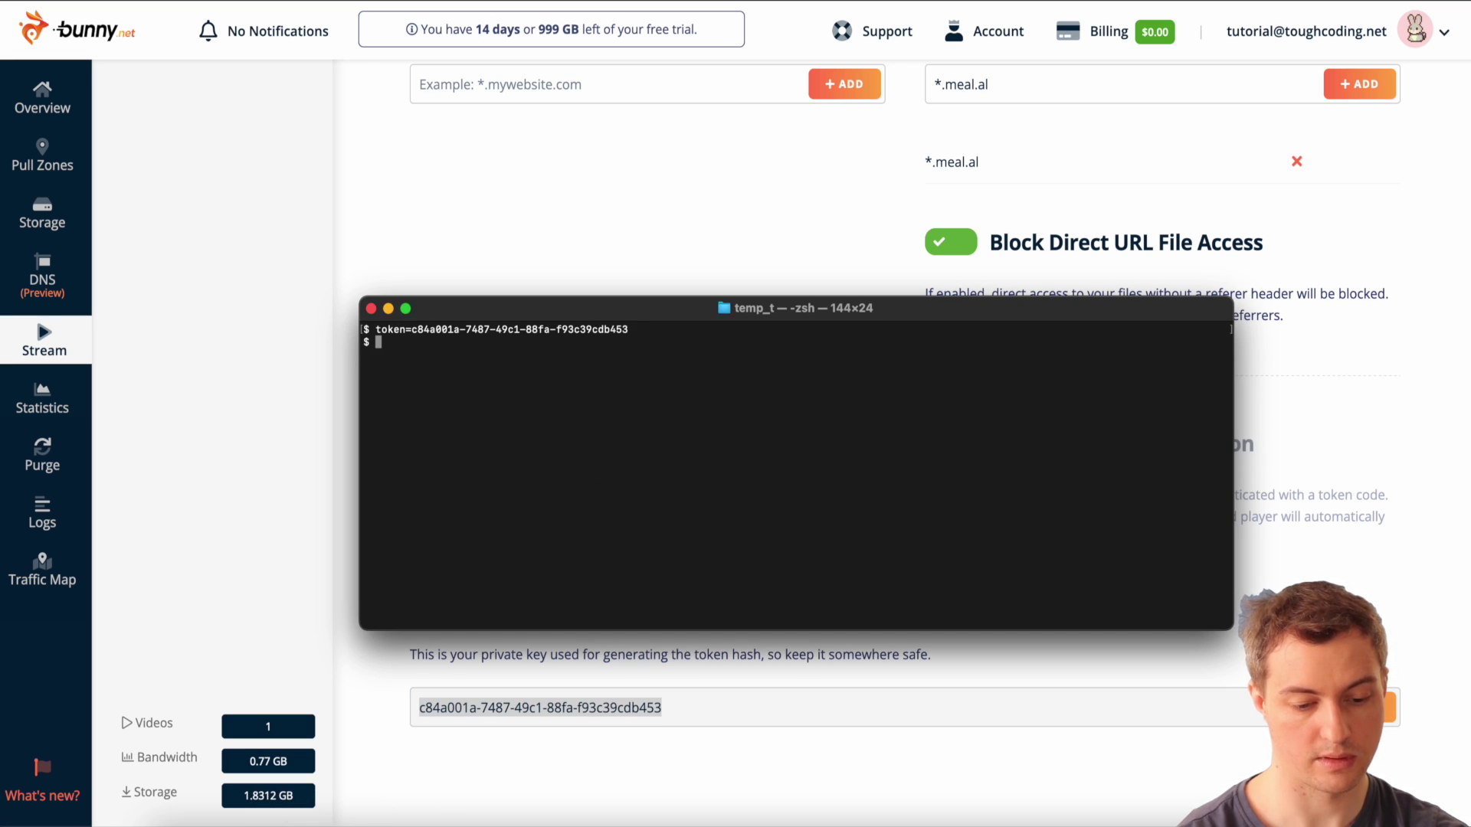
# - Copy the video's ID from its details and store it as the video shell variable
pyautogui.click(605, 164)
pyautogui.scroll(10, 276, 211)
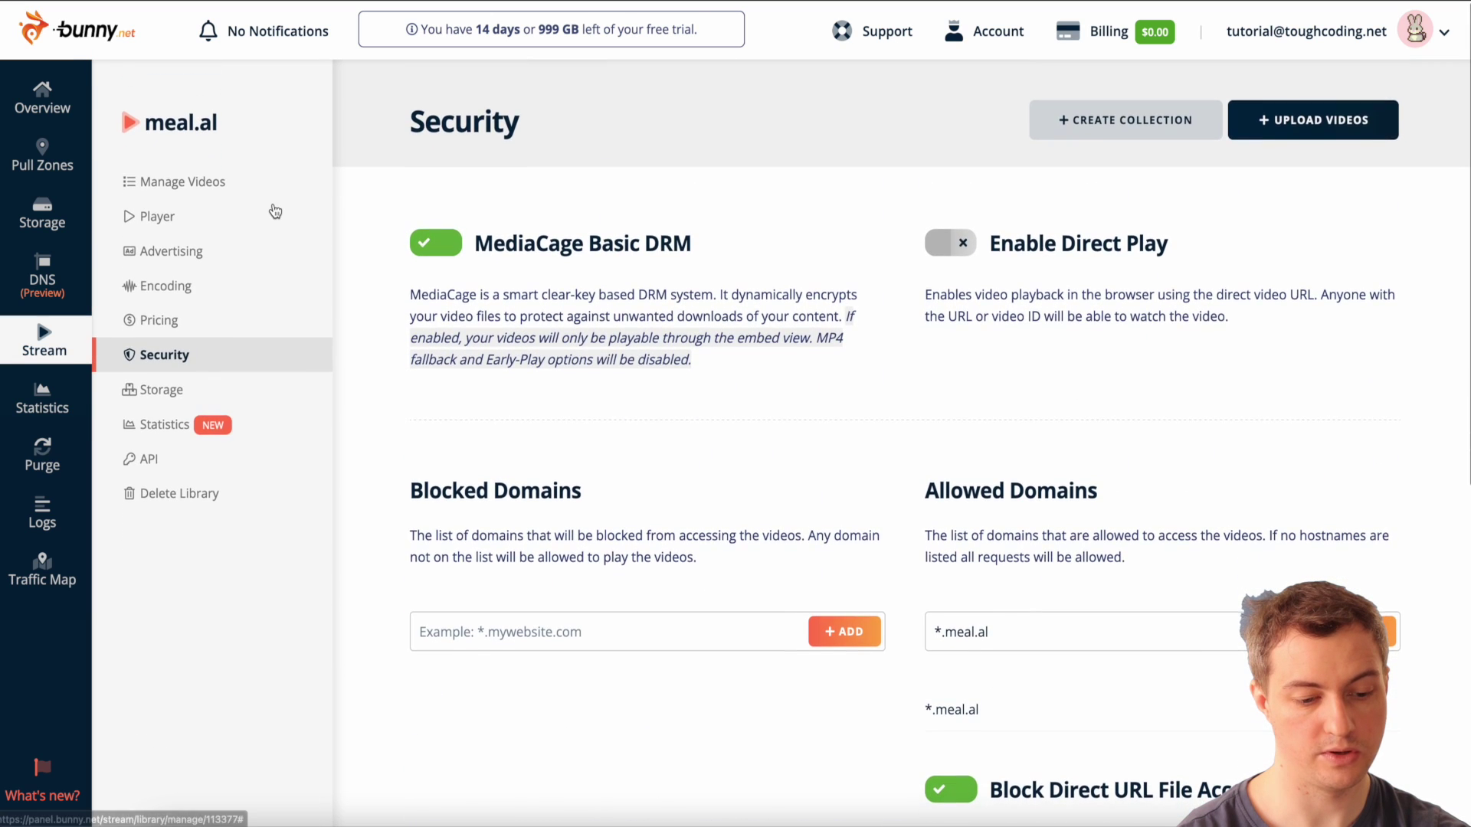
pyautogui.click(198, 184)
pyautogui.click(509, 420)
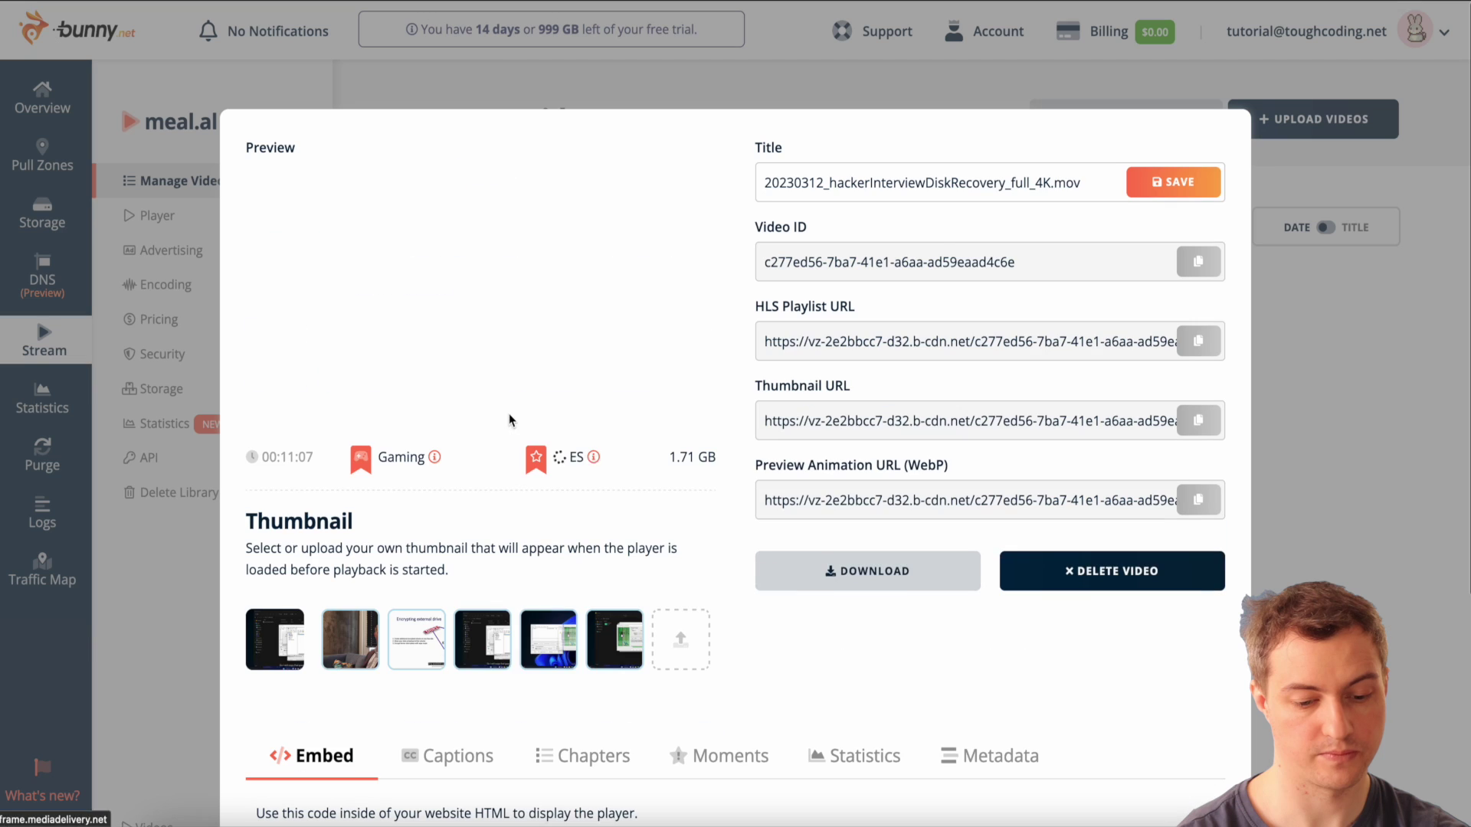
pyautogui.moveTo(775, 242); pyautogui.dragTo(758, 231)
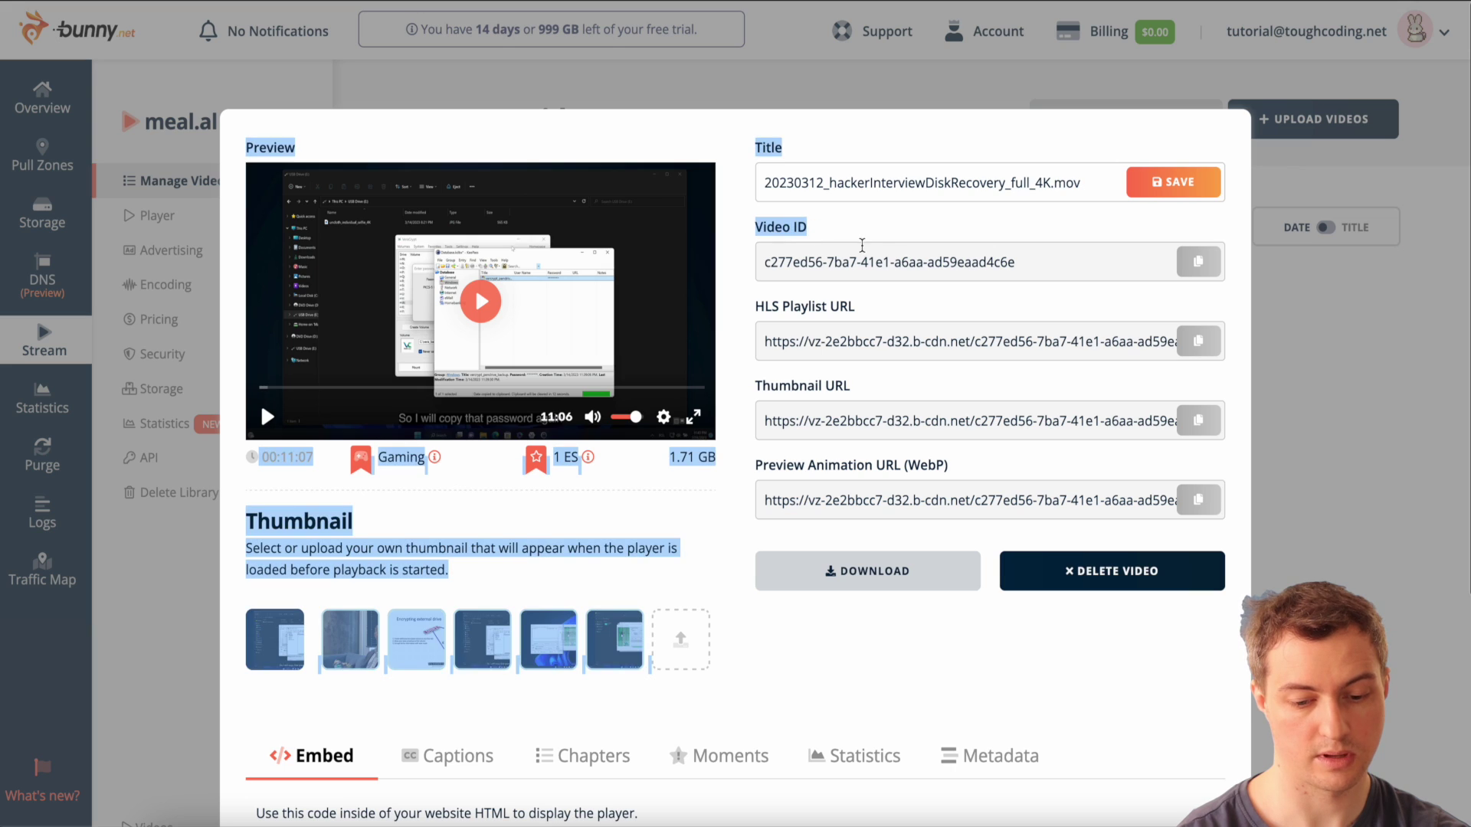
pyautogui.tripleClick(895, 261)
pyautogui.press('super+c')
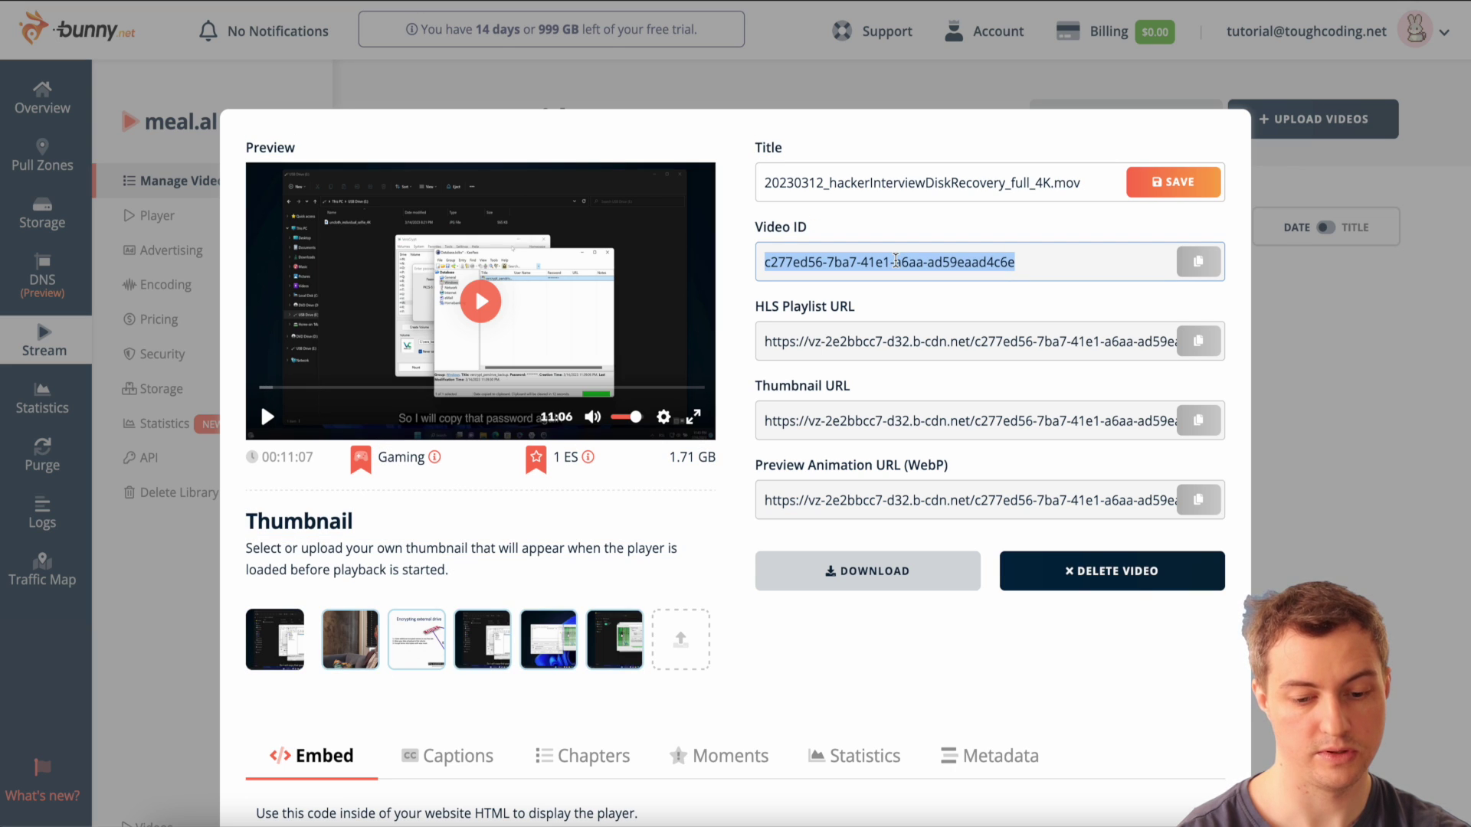
pyautogui.press('Escape')
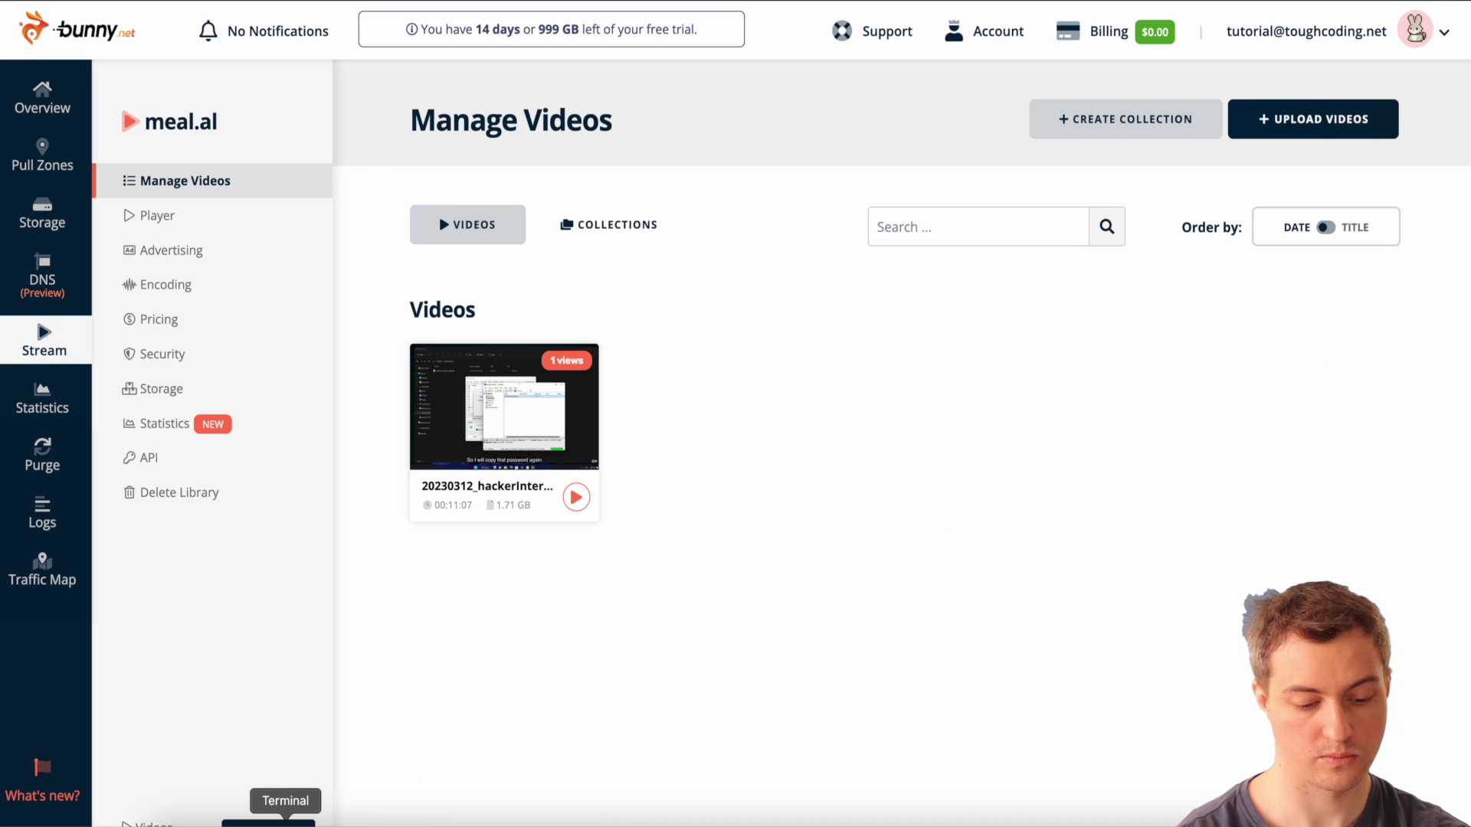
pyautogui.click(285, 821)
pyautogui.write('video-')
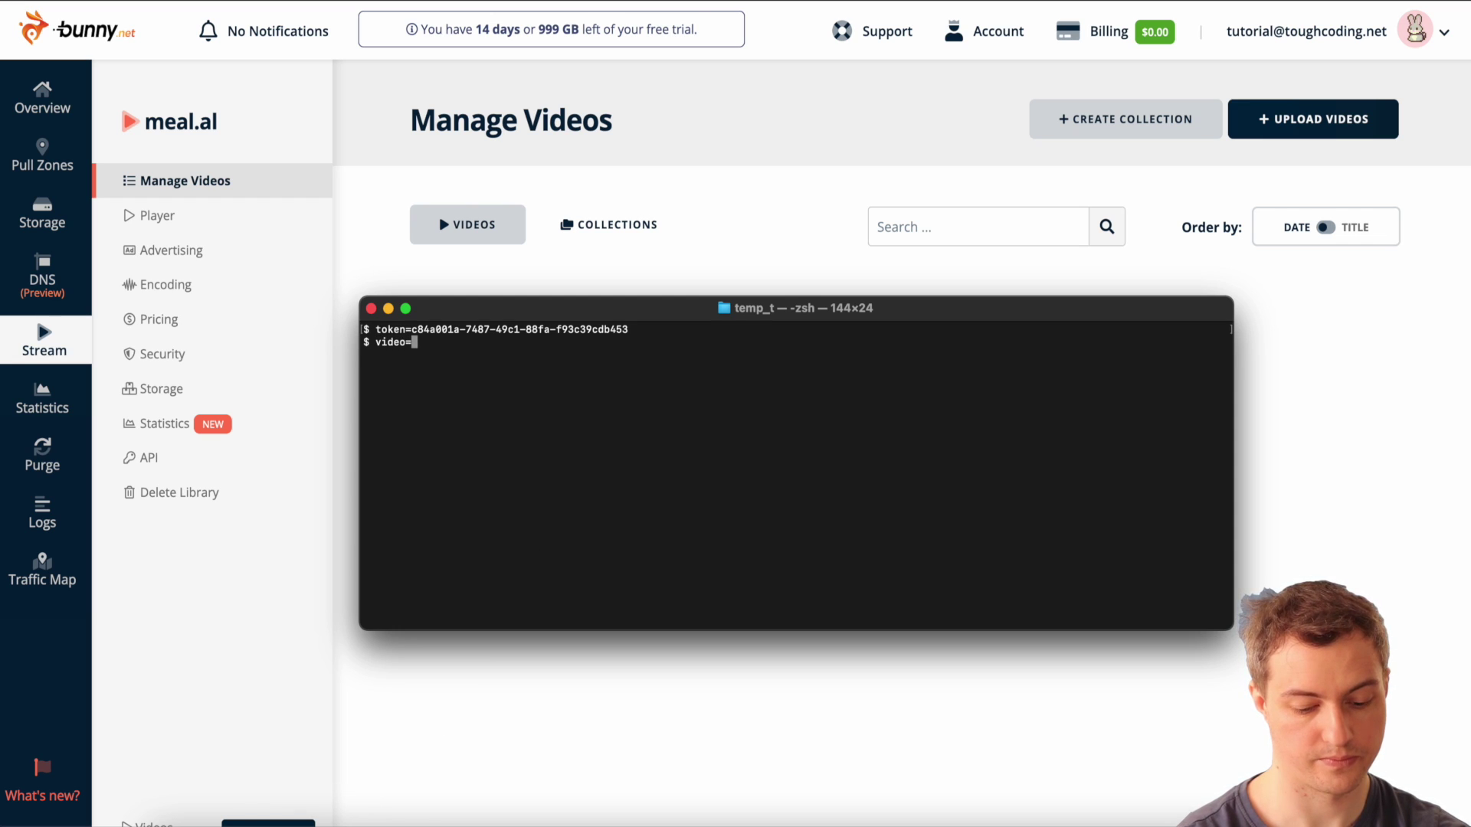
pyautogui.press('super+v')
pyautogui.press('Return')
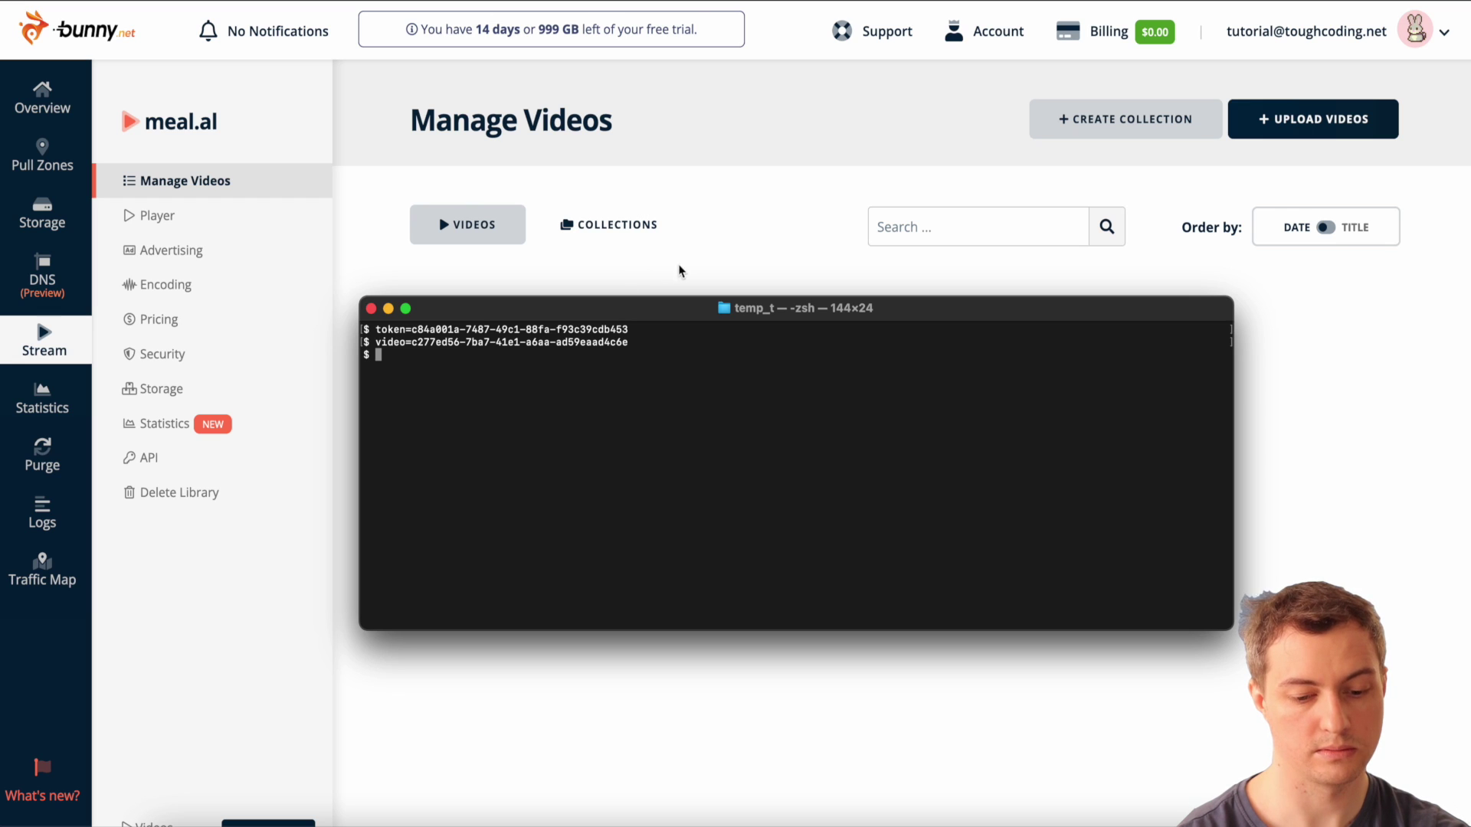
pyautogui.click(696, 245)
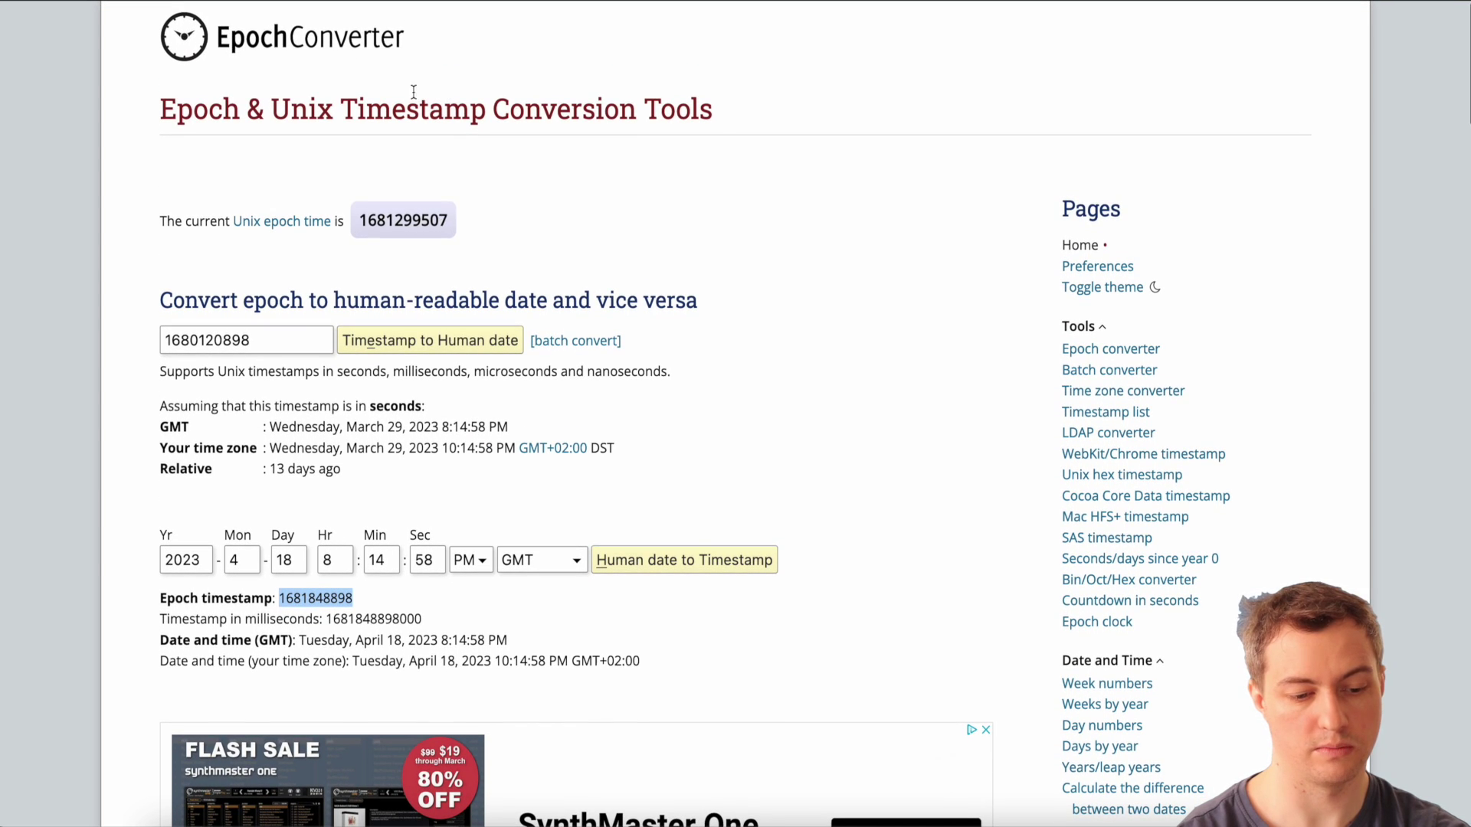
pyautogui.moveTo(157, 119); pyautogui.dragTo(651, 114)
pyautogui.click(651, 114)
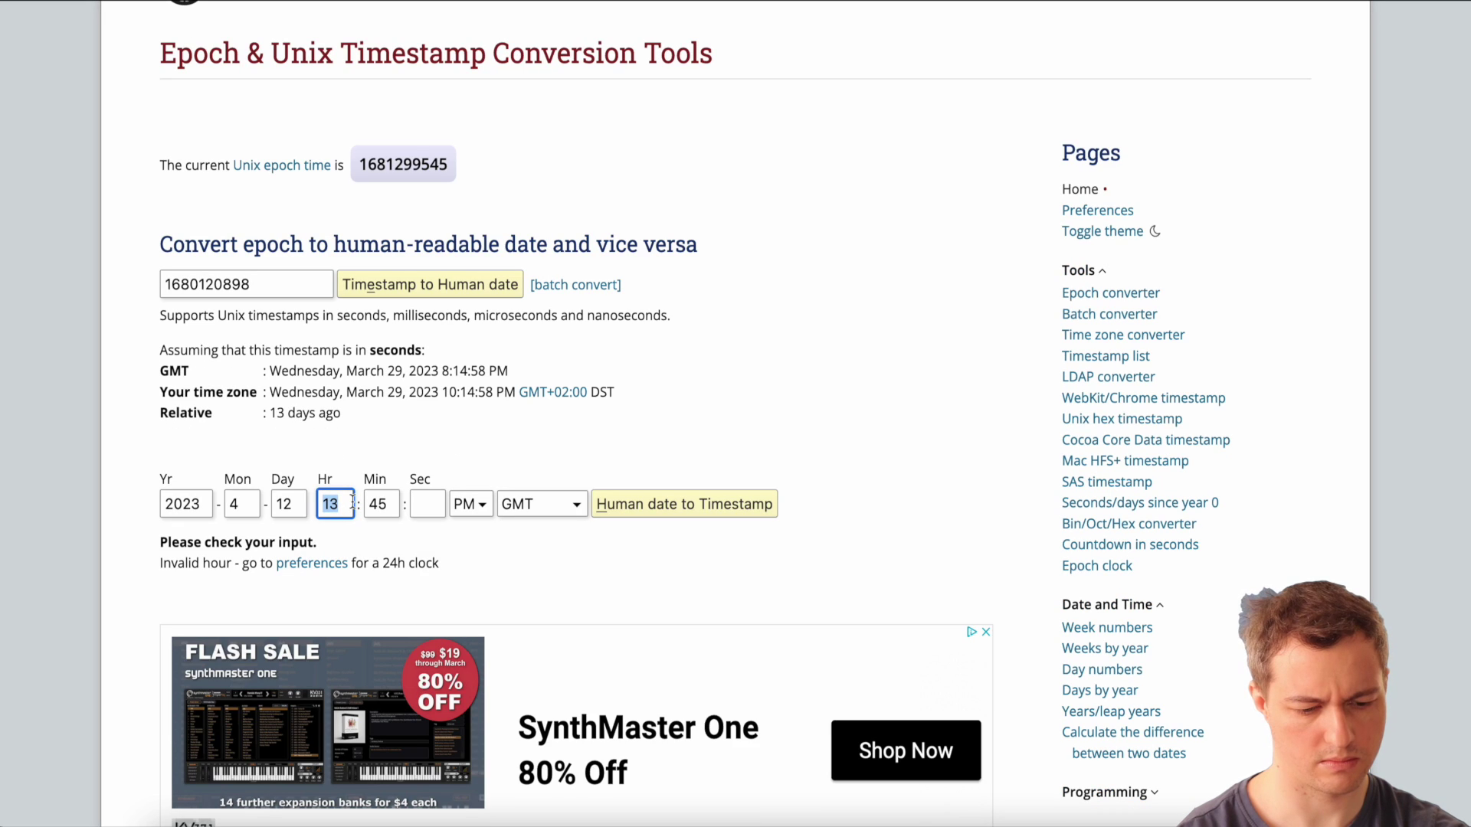
pyautogui.write('1')
pyautogui.press('Return')
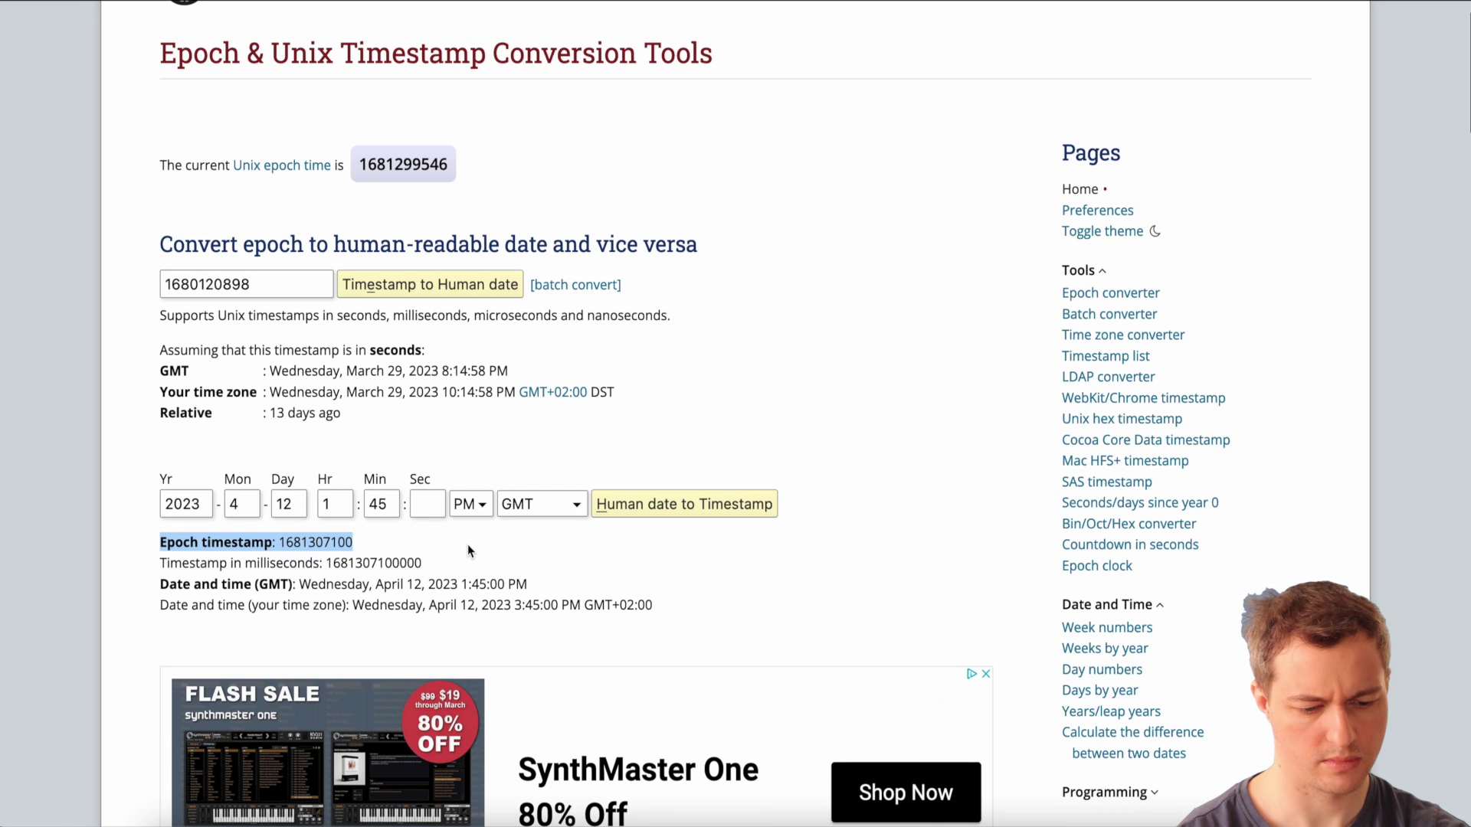
pyautogui.click(422, 506)
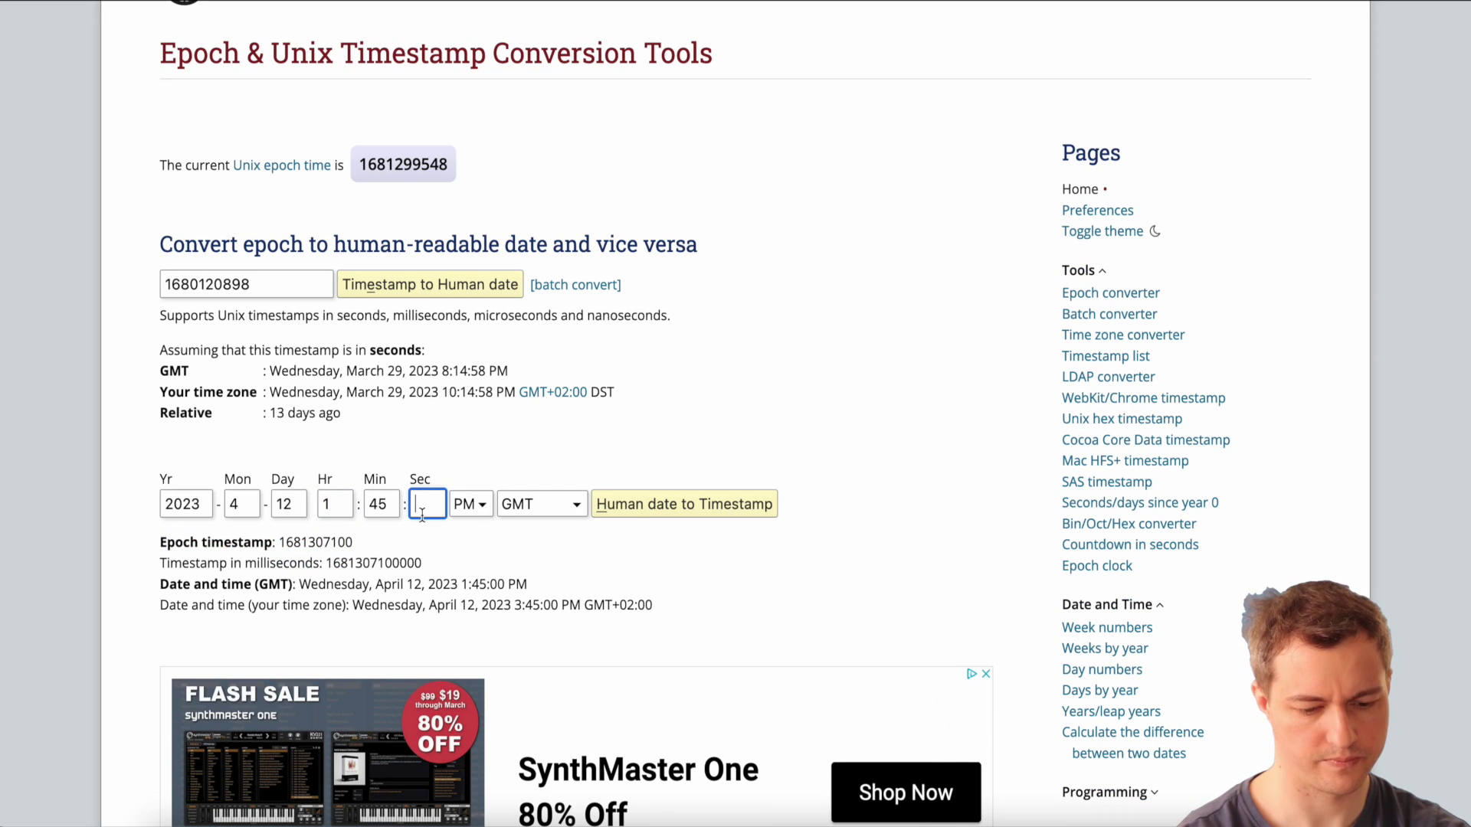
pyautogui.write('00')
pyautogui.press('Return')
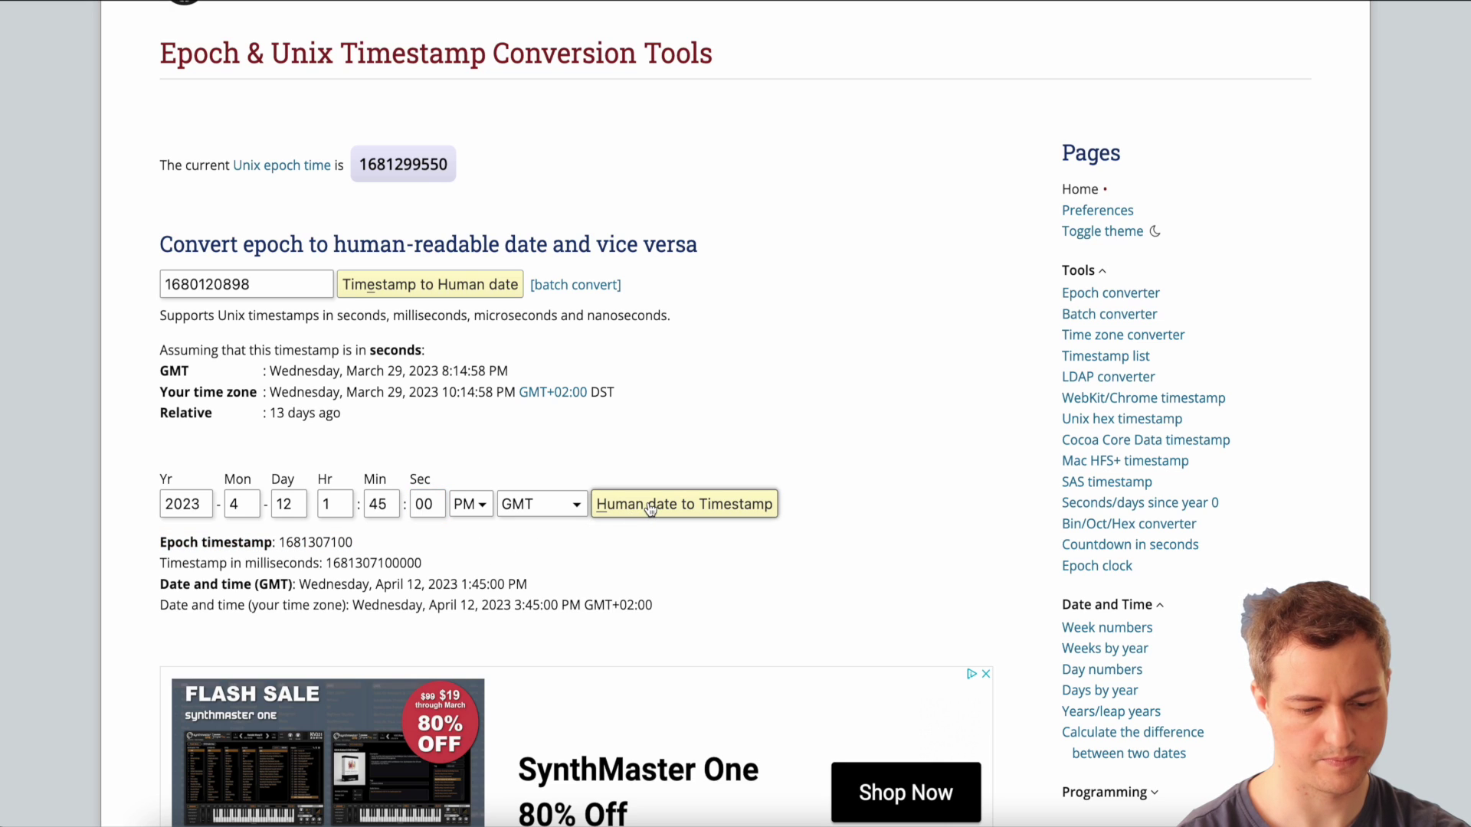
pyautogui.doubleClick(305, 541)
pyautogui.press('super+c')
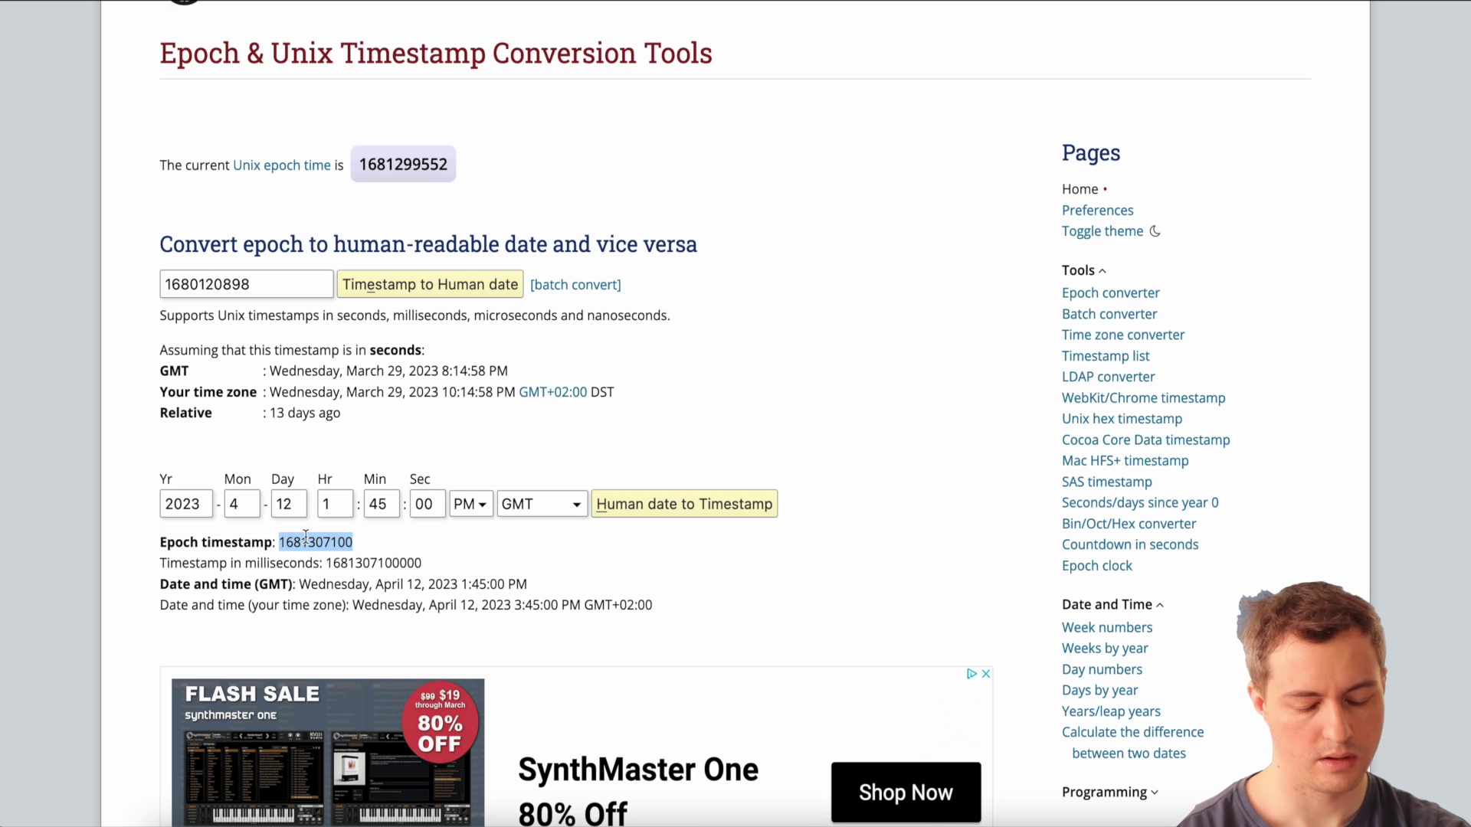
pyautogui.press('super+Tab')
pyautogui.write('tim')
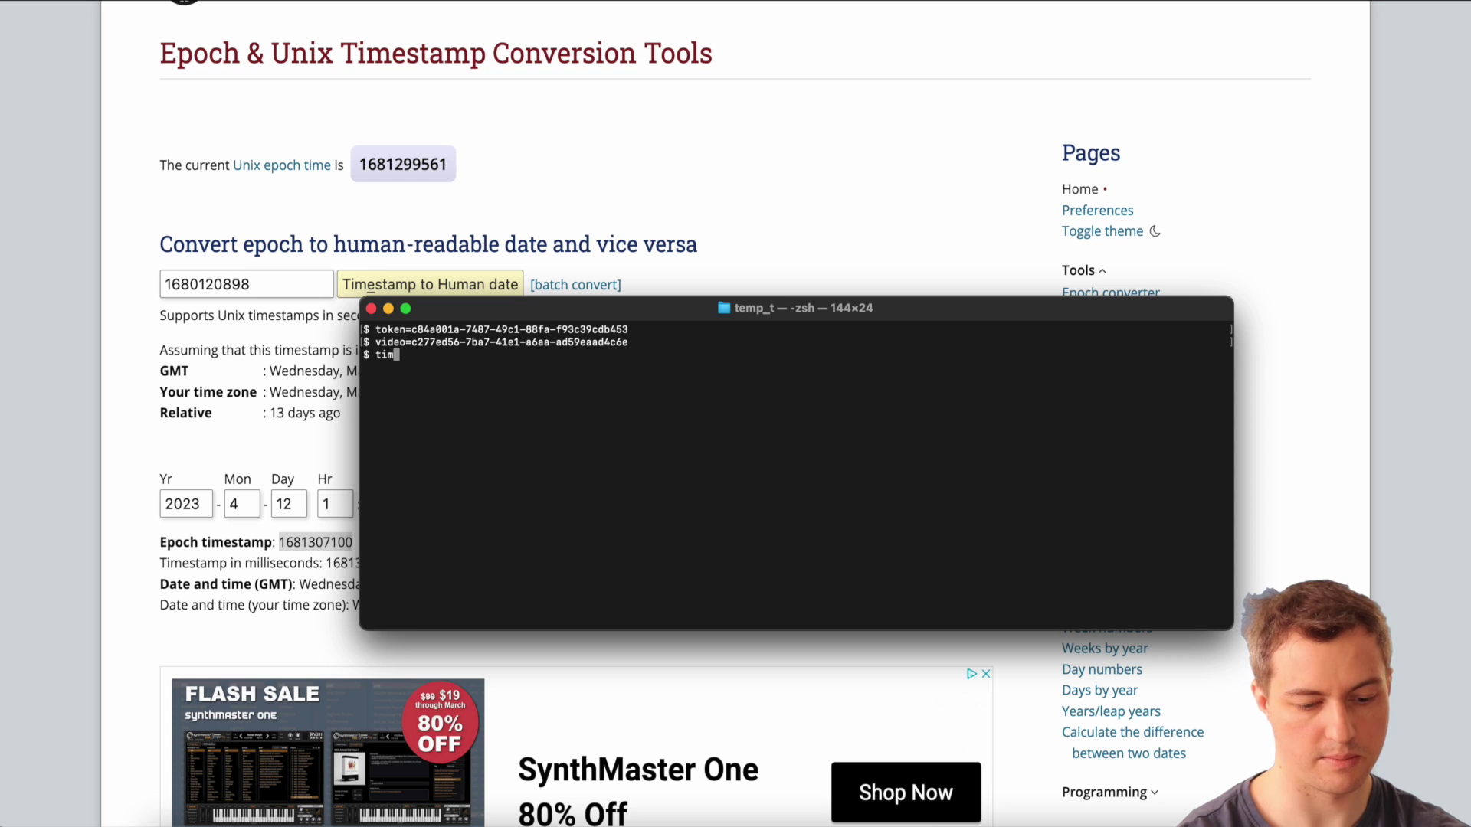
pyautogui.write('estamp')
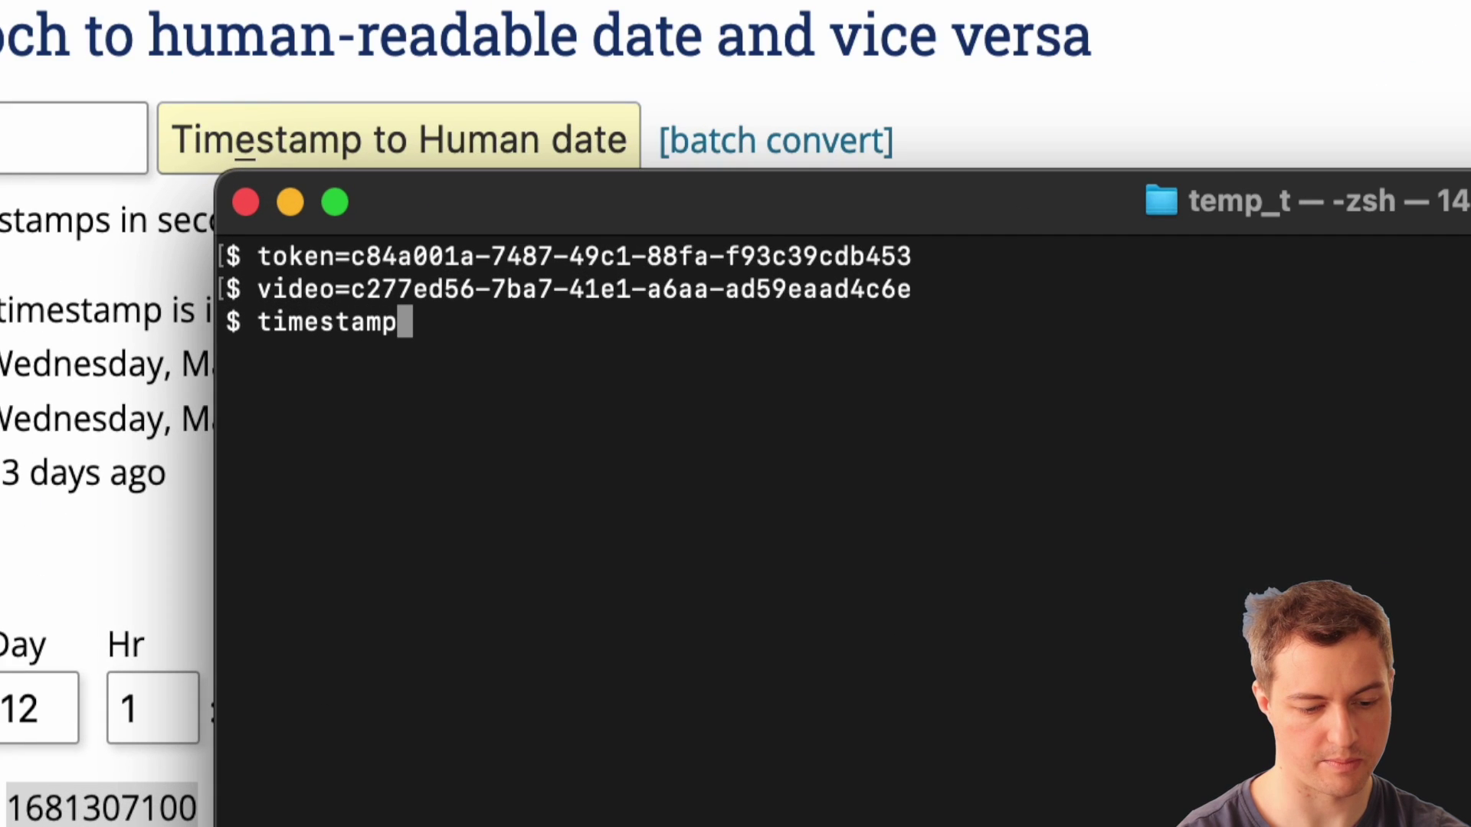
pyautogui.write('=')
pyautogui.press('super+v')
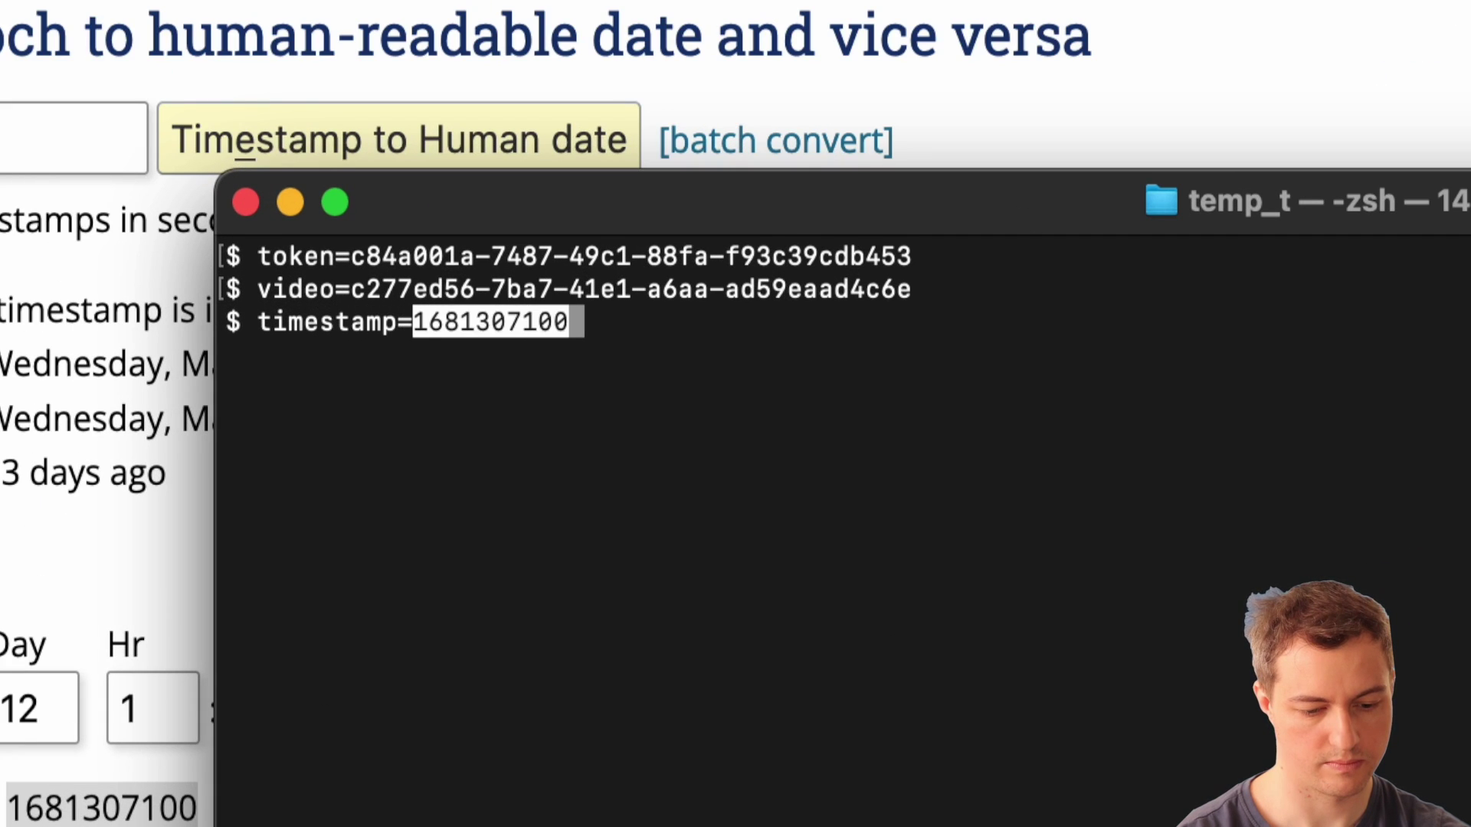
pyautogui.press('Return')
pyautogui.press('Return')
pyautogui.press('Return')
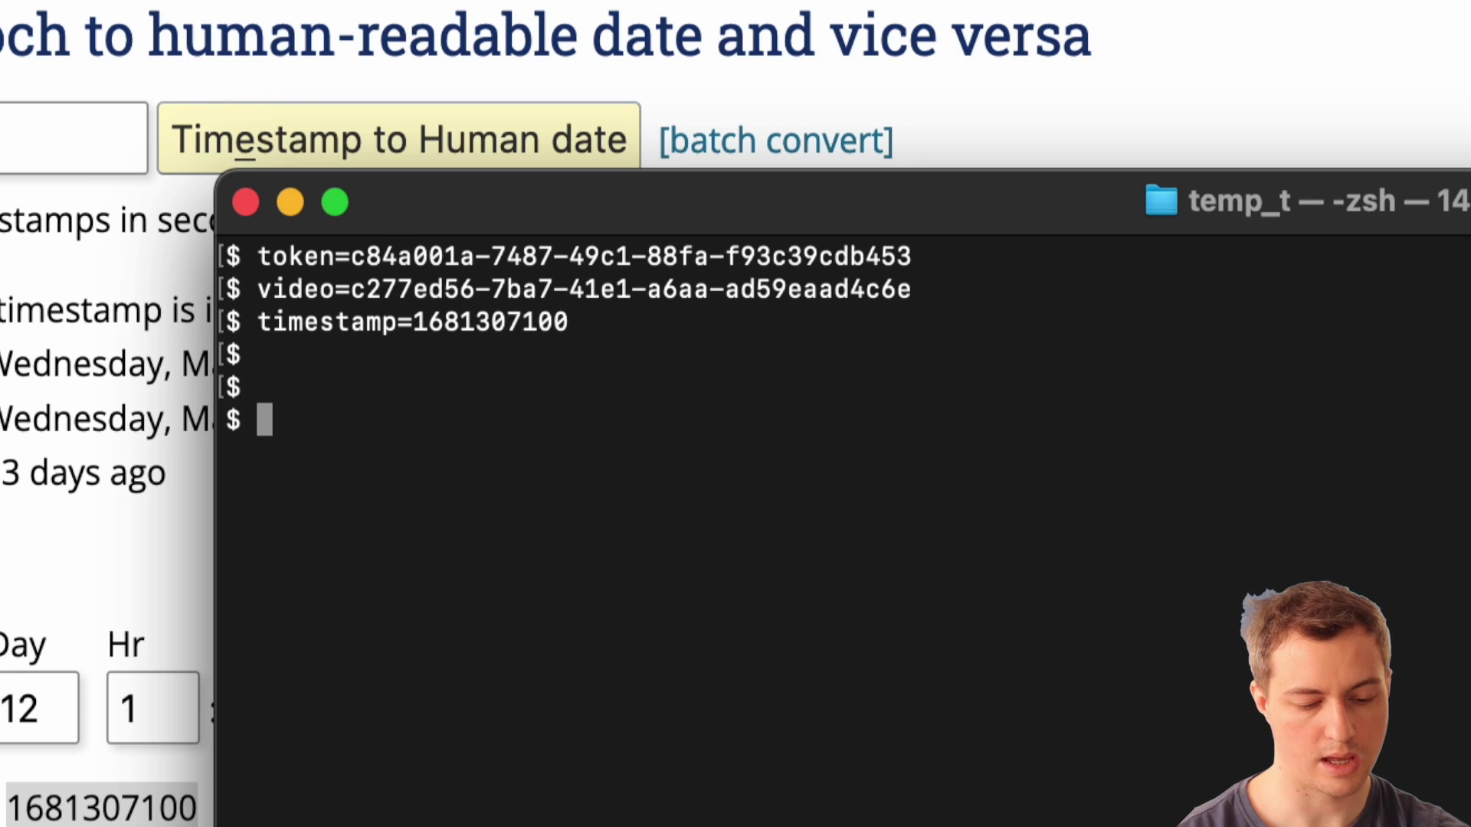
pyautogui.write('echo ')
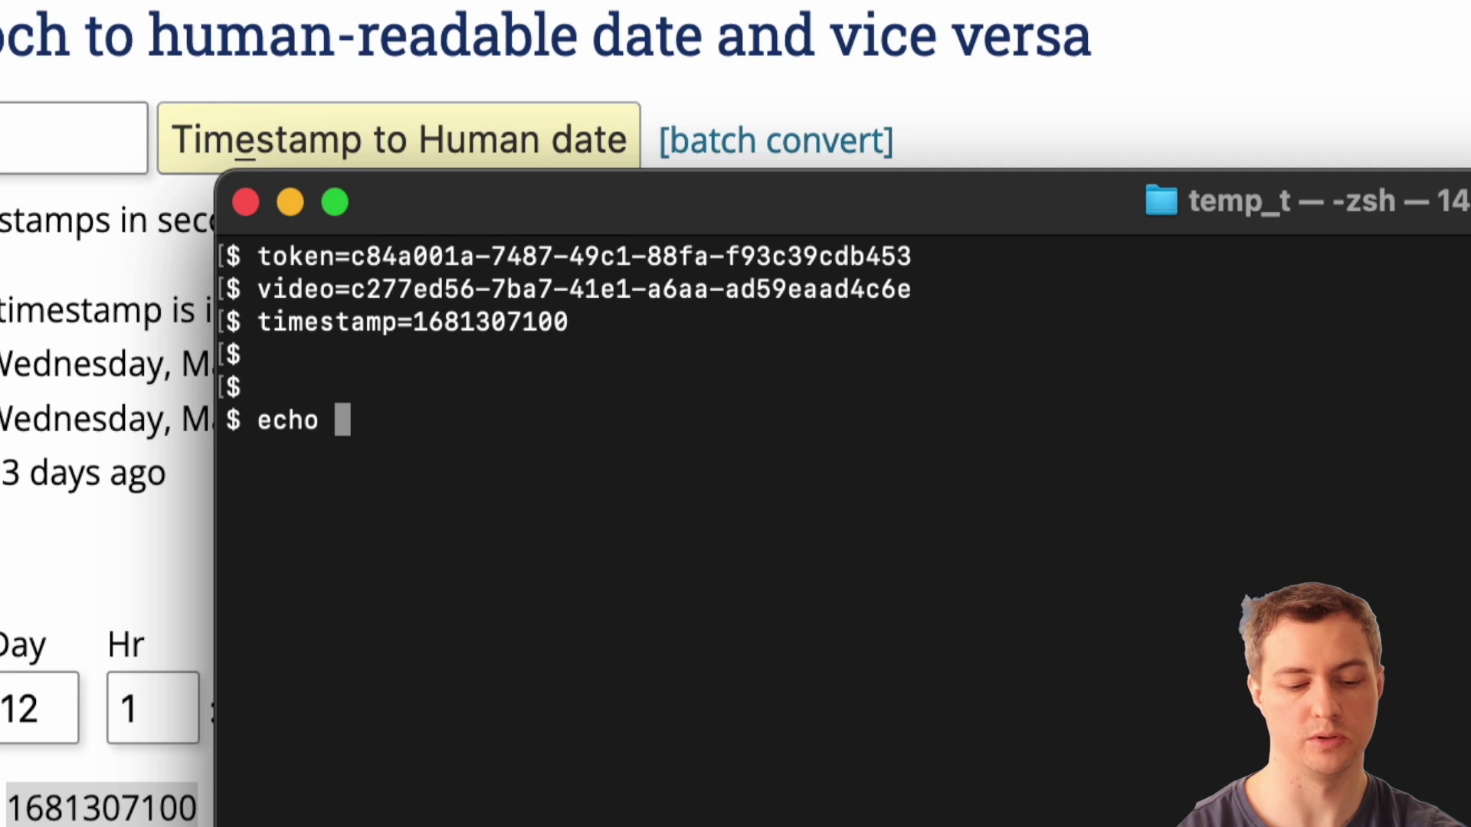
pyautogui.write('-n')
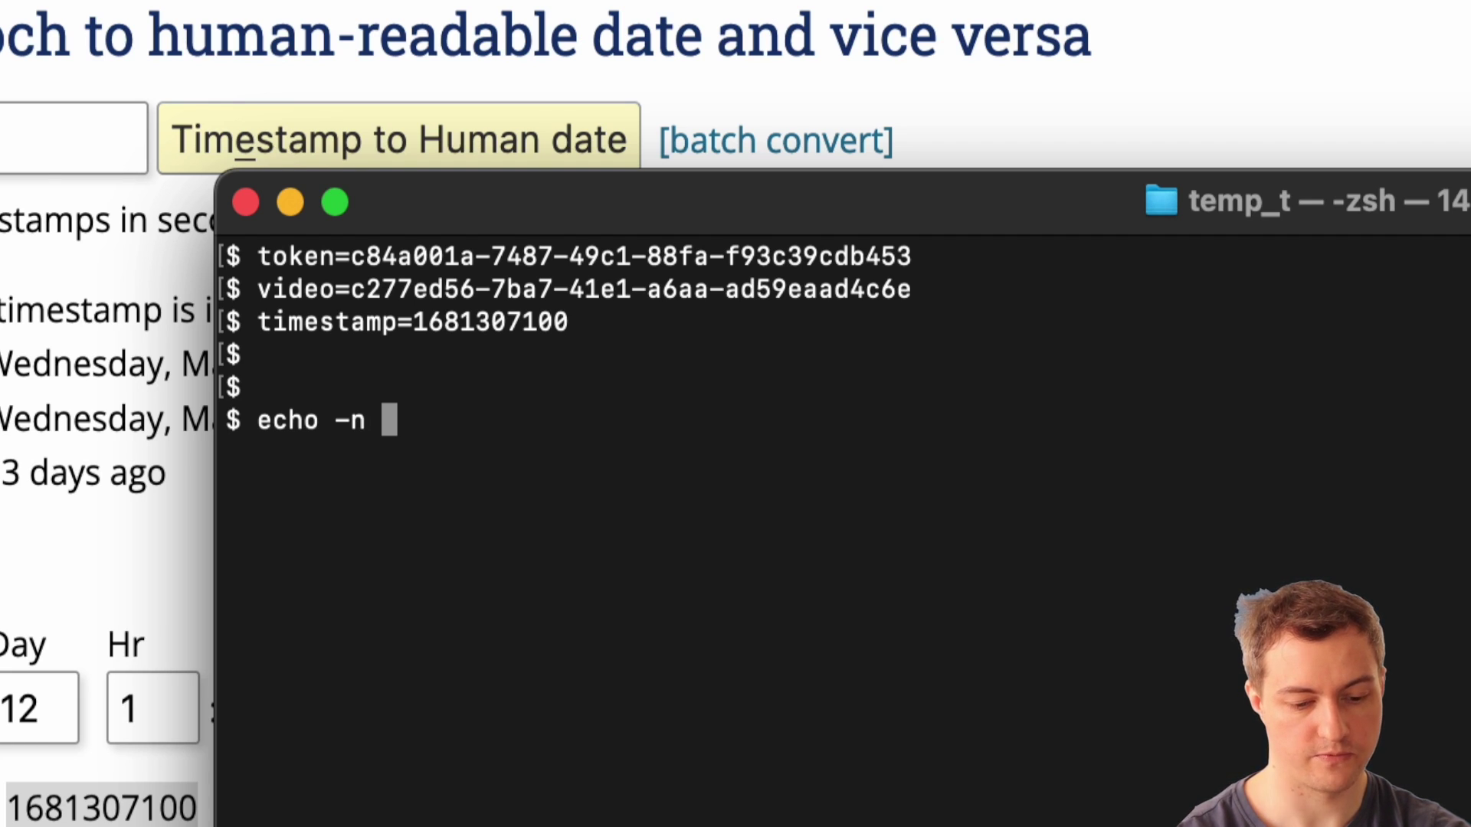
# - Run echo -n $token$video$timestamp | shasum -a 256 and select the printed hash
pyautogui.write('$token')
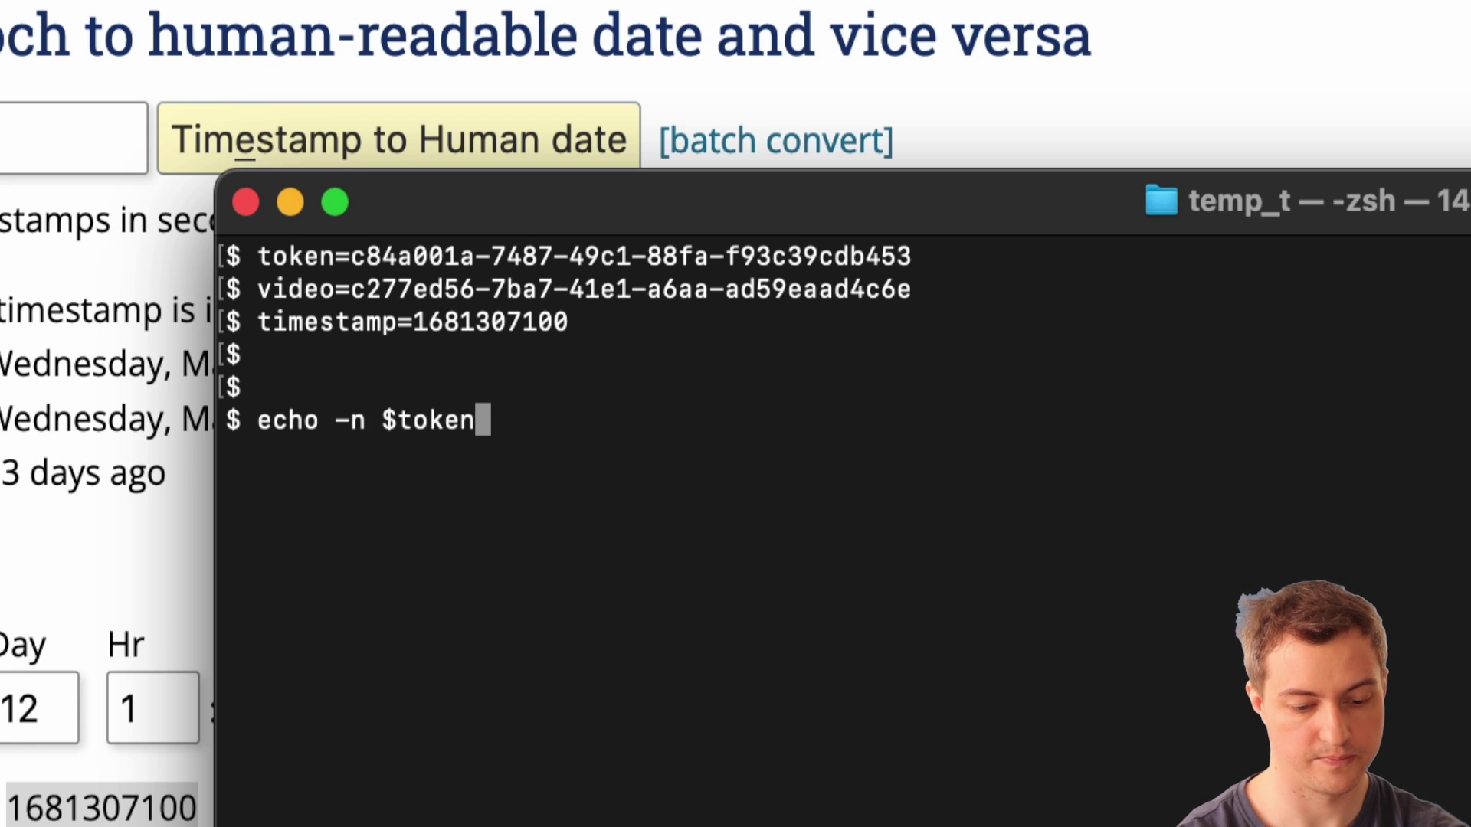
pyautogui.write('$')
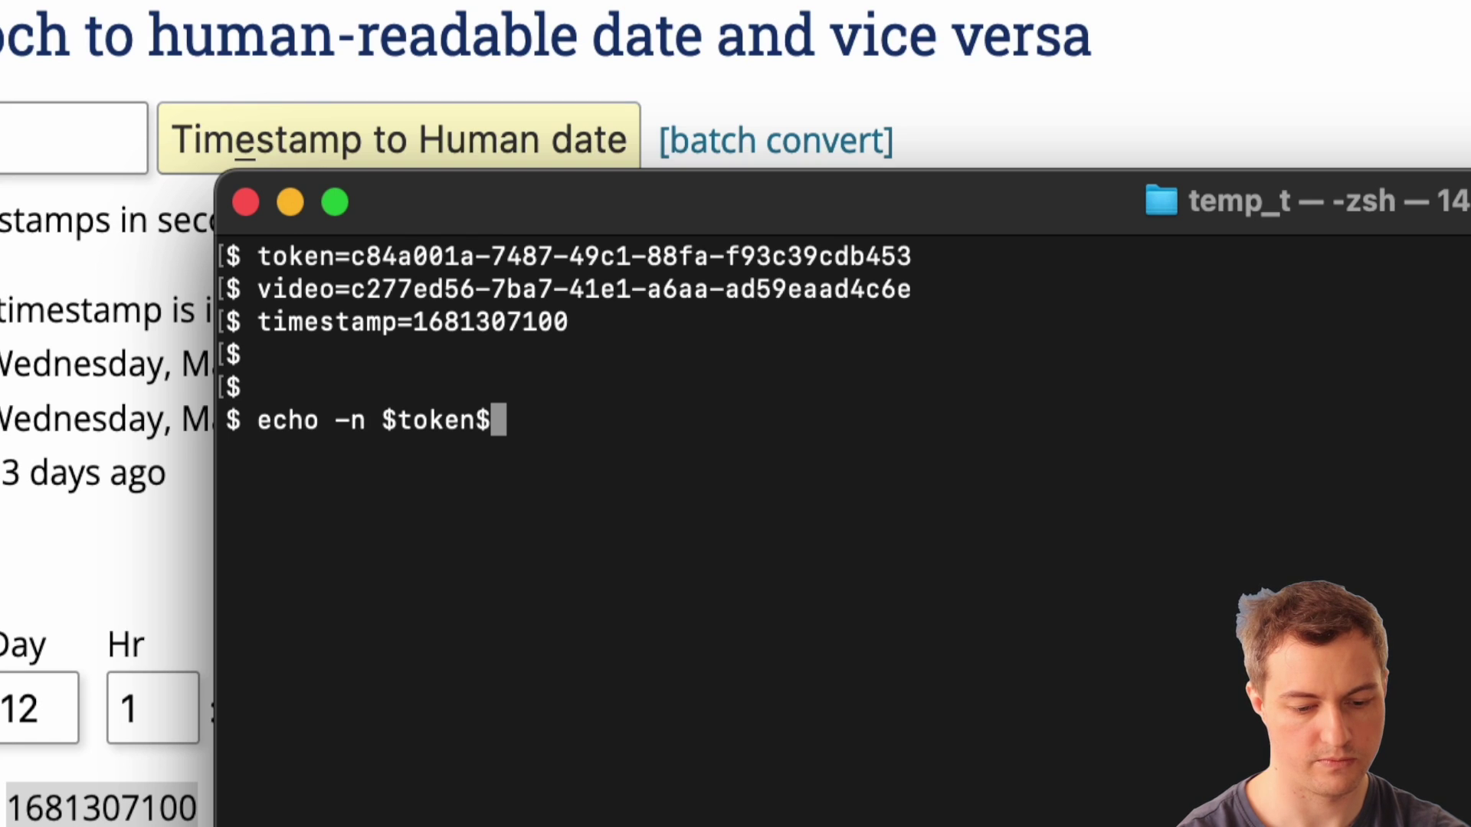
pyautogui.write('vidoe')
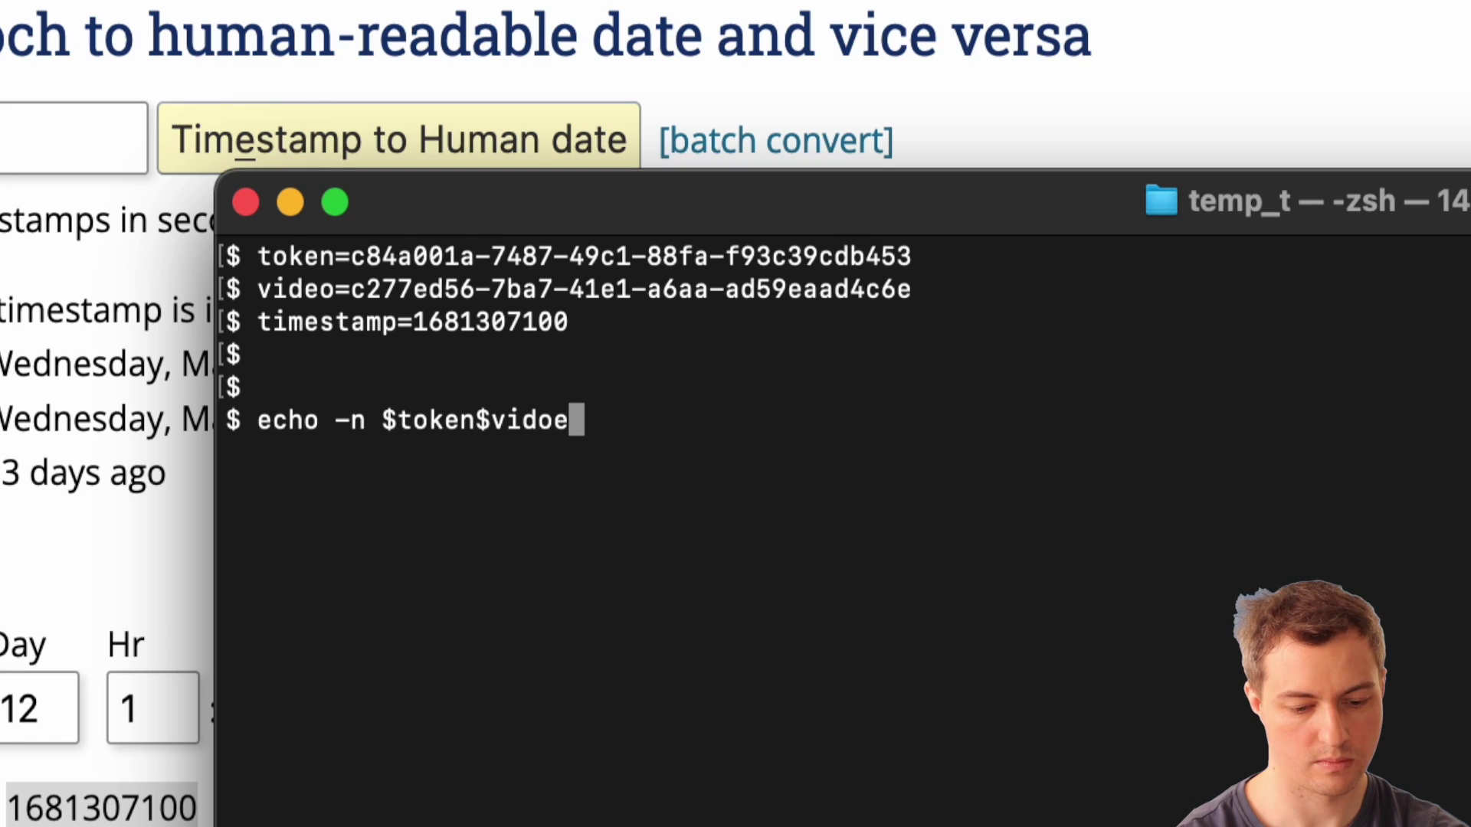
pyautogui.press('BackSpace')
pyautogui.press('BackSpace')
pyautogui.write('eo')
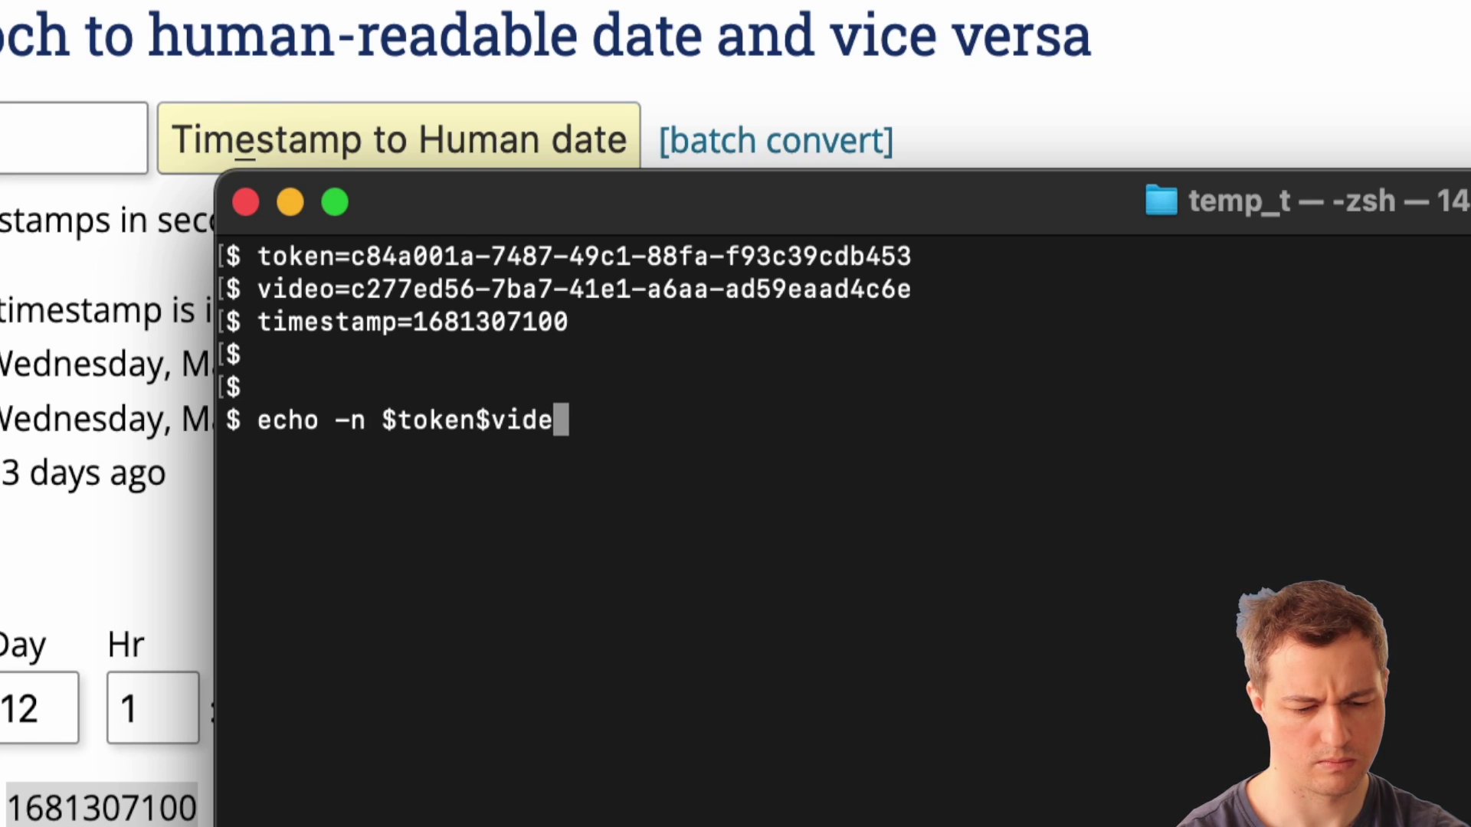
pyautogui.write('$')
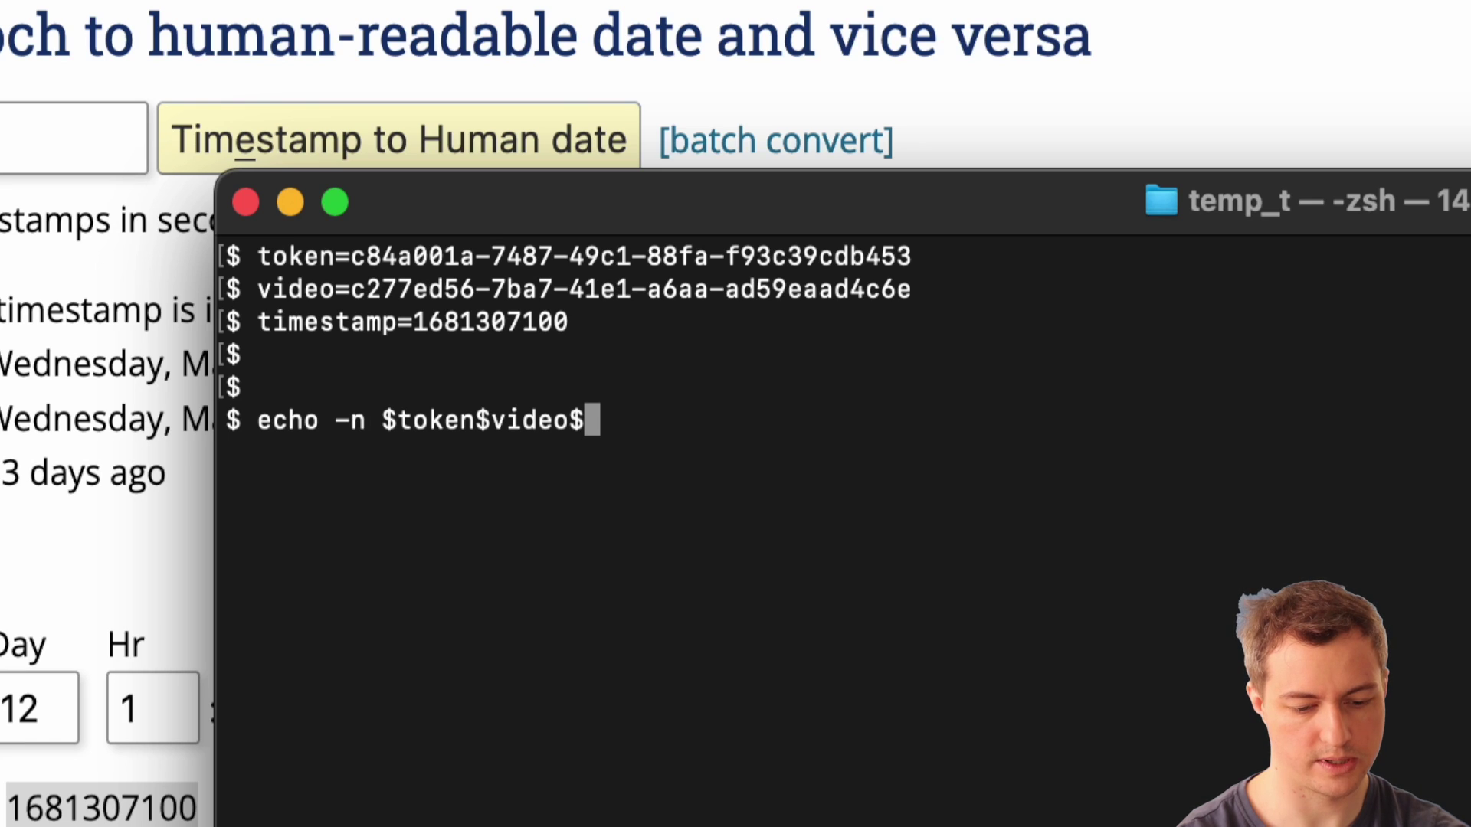
pyautogui.write('ti')
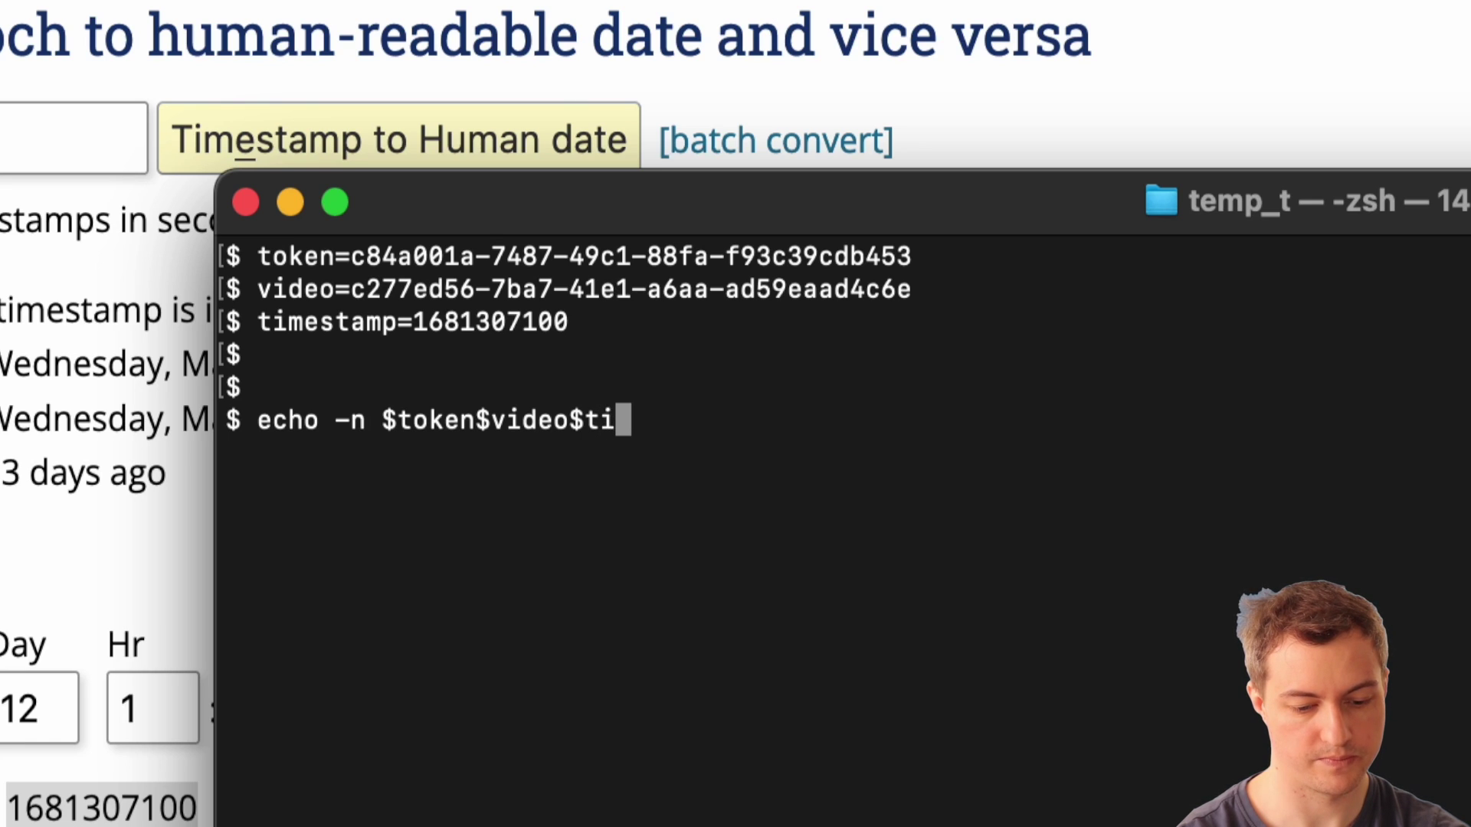
pyautogui.write('mestamp')
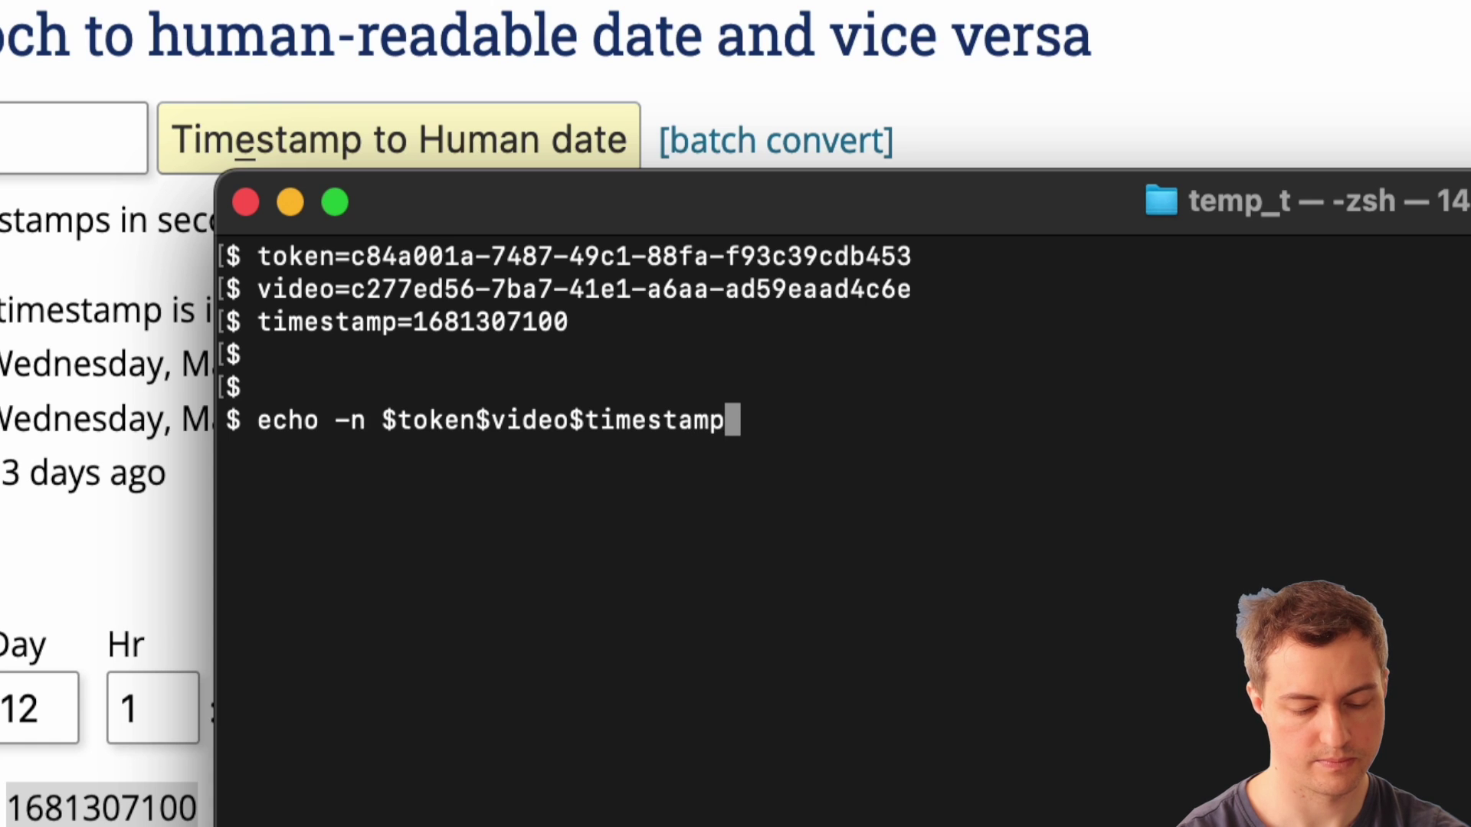
pyautogui.write(' | ')
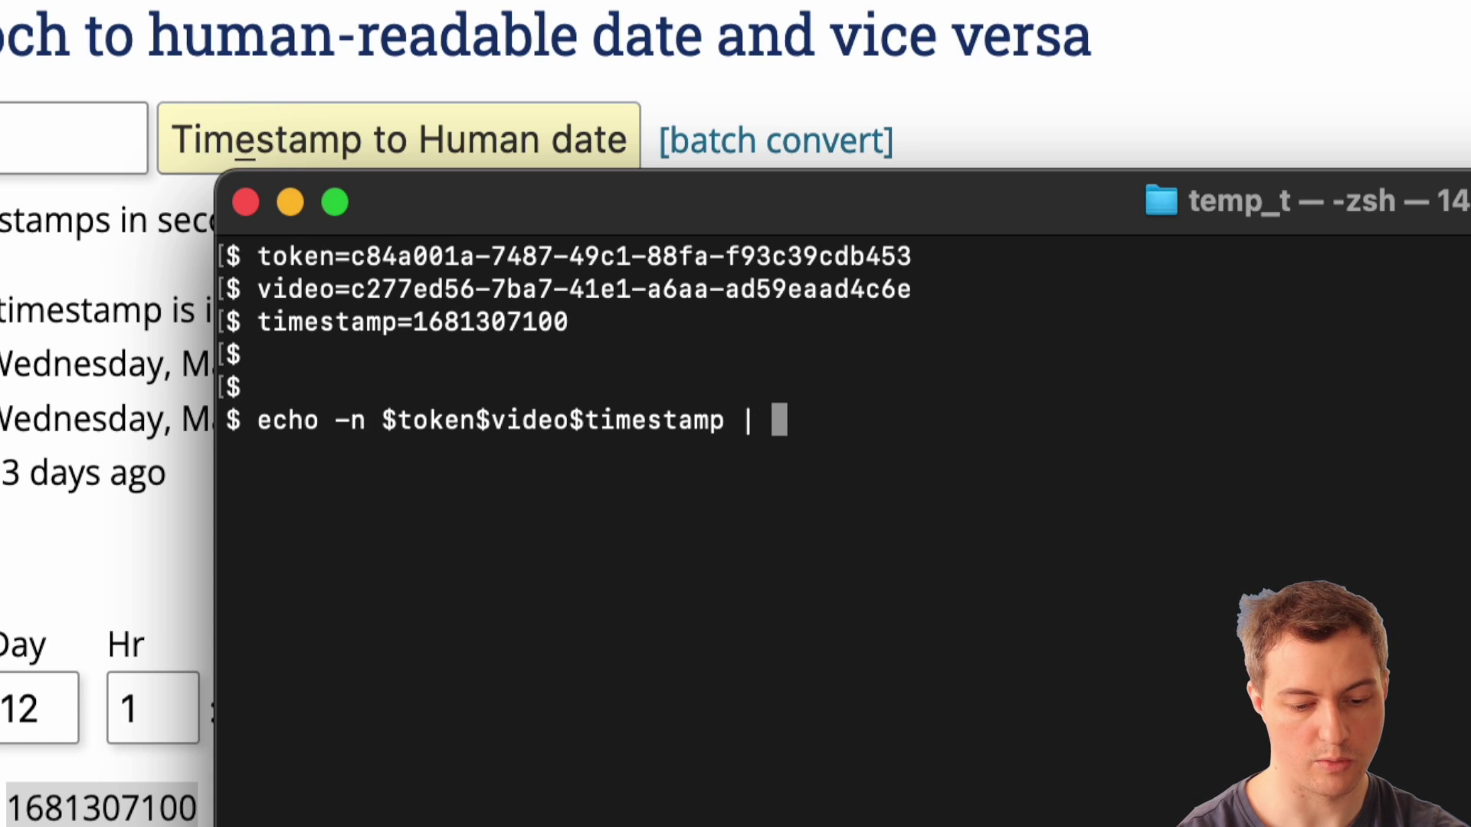
pyautogui.write('sha')
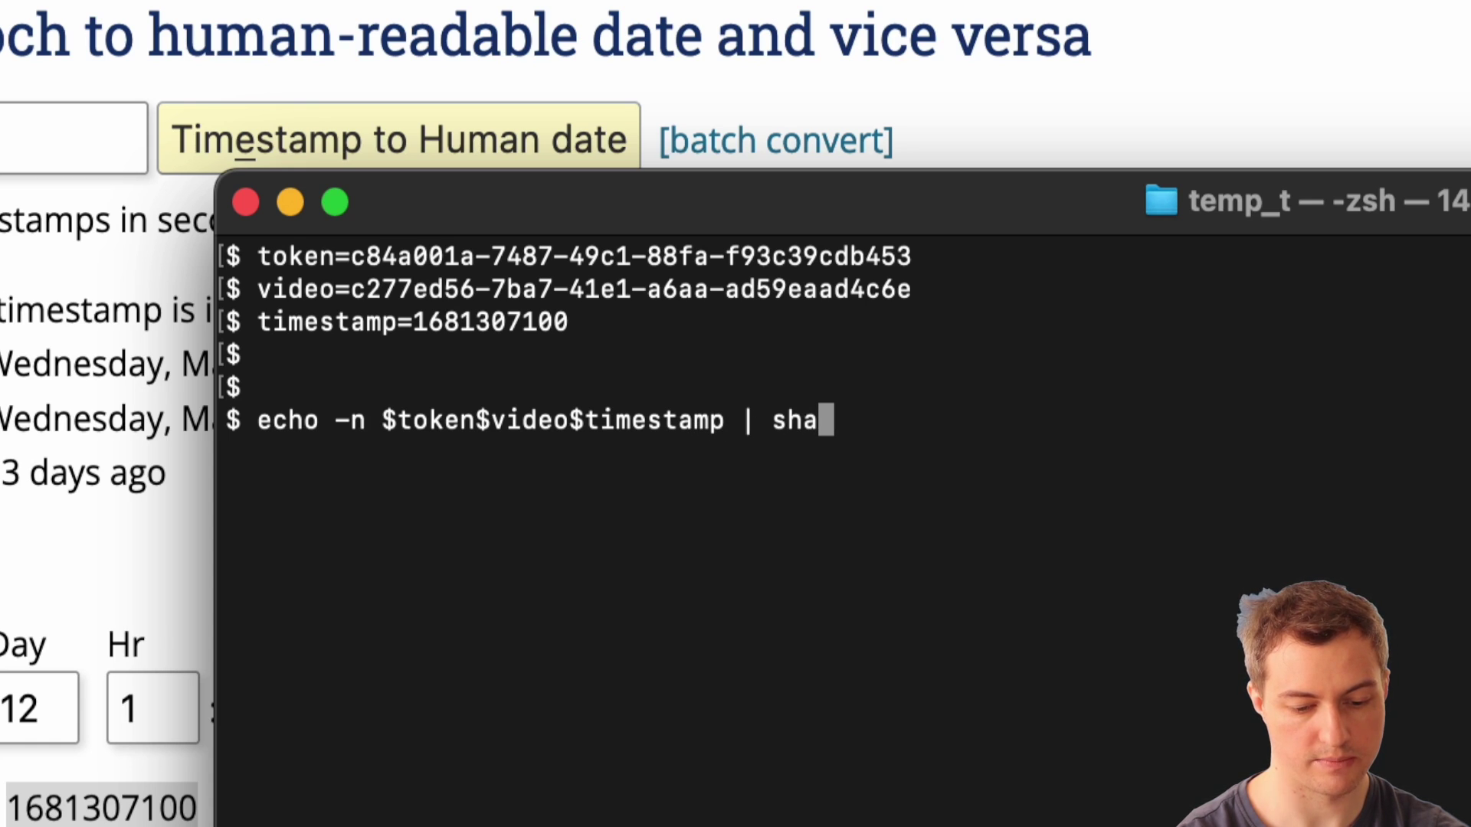
pyautogui.write('sum ')
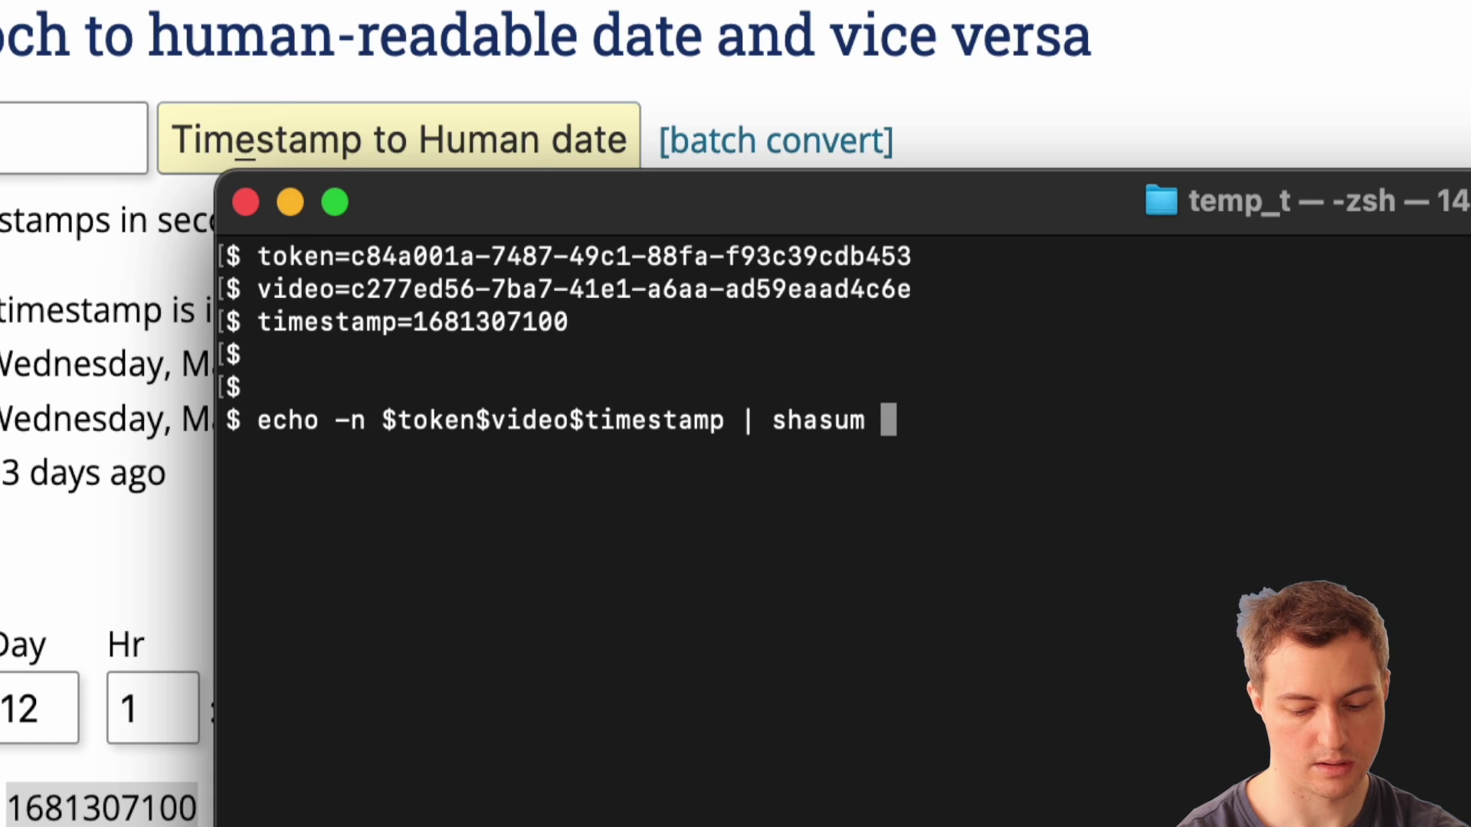
pyautogui.write('-a ')
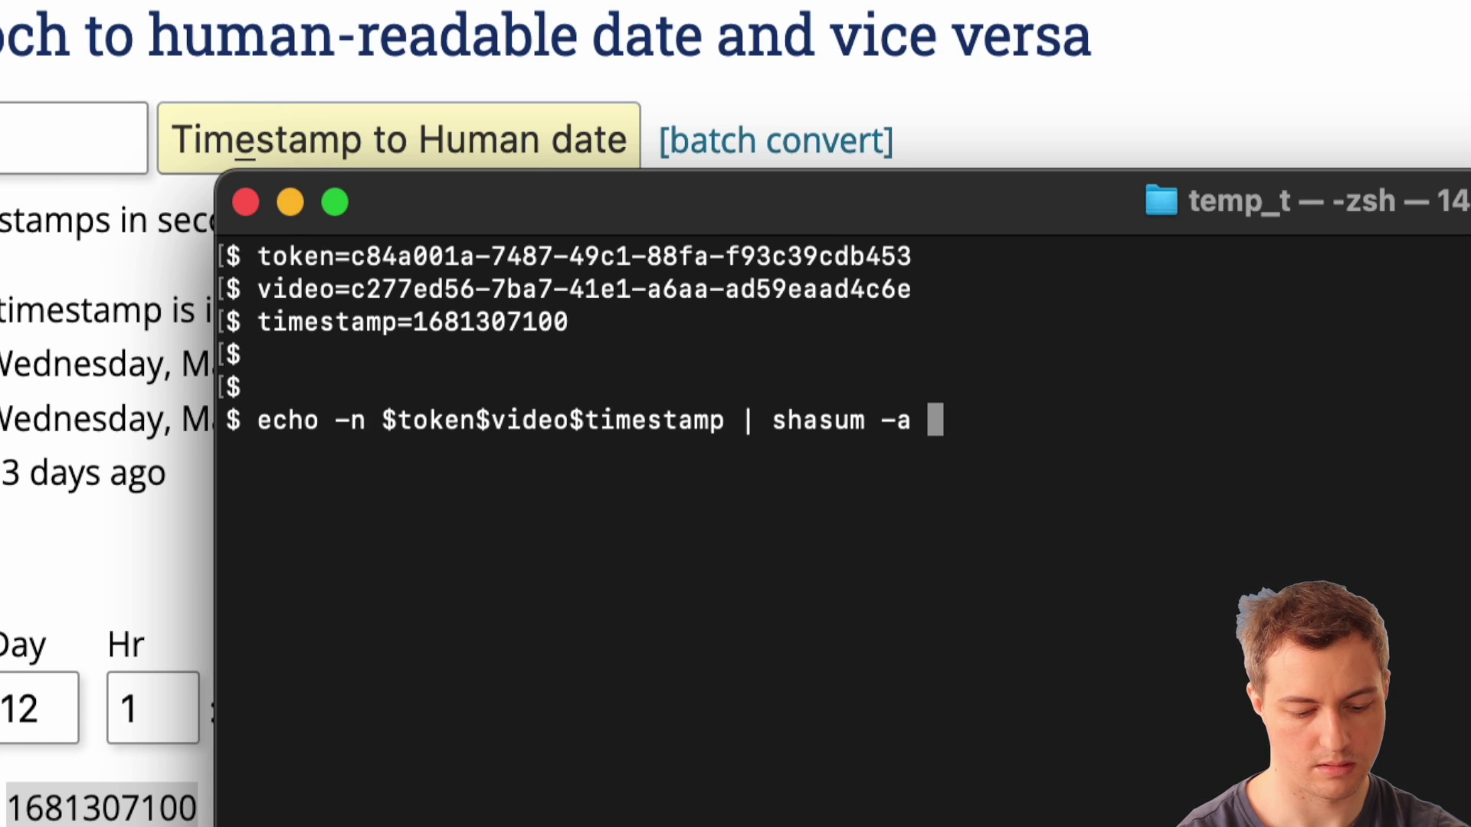
pyautogui.write('256')
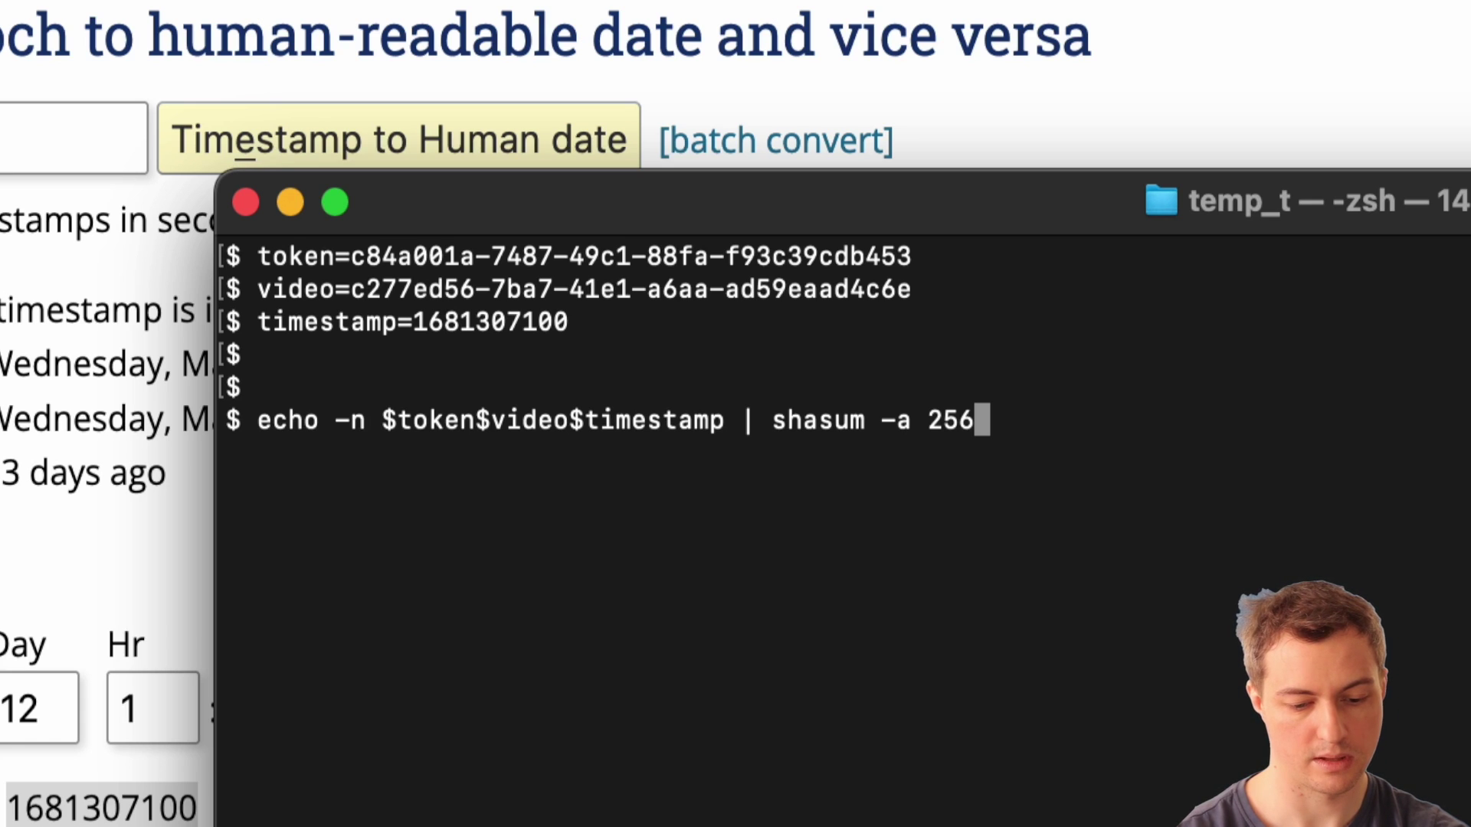
pyautogui.press('Return')
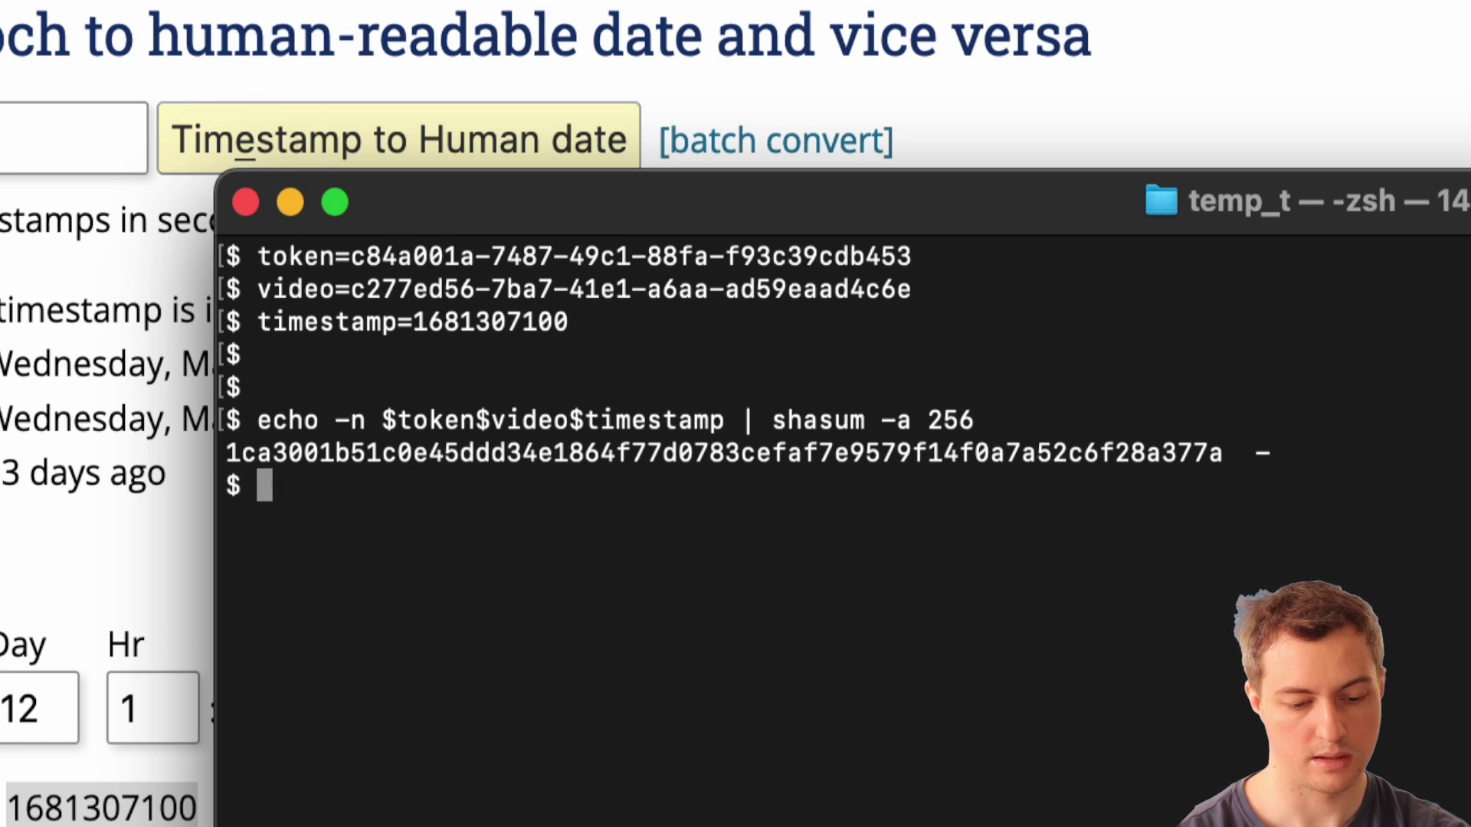
pyautogui.doubleClick(588, 452)
pyautogui.press('super+c')
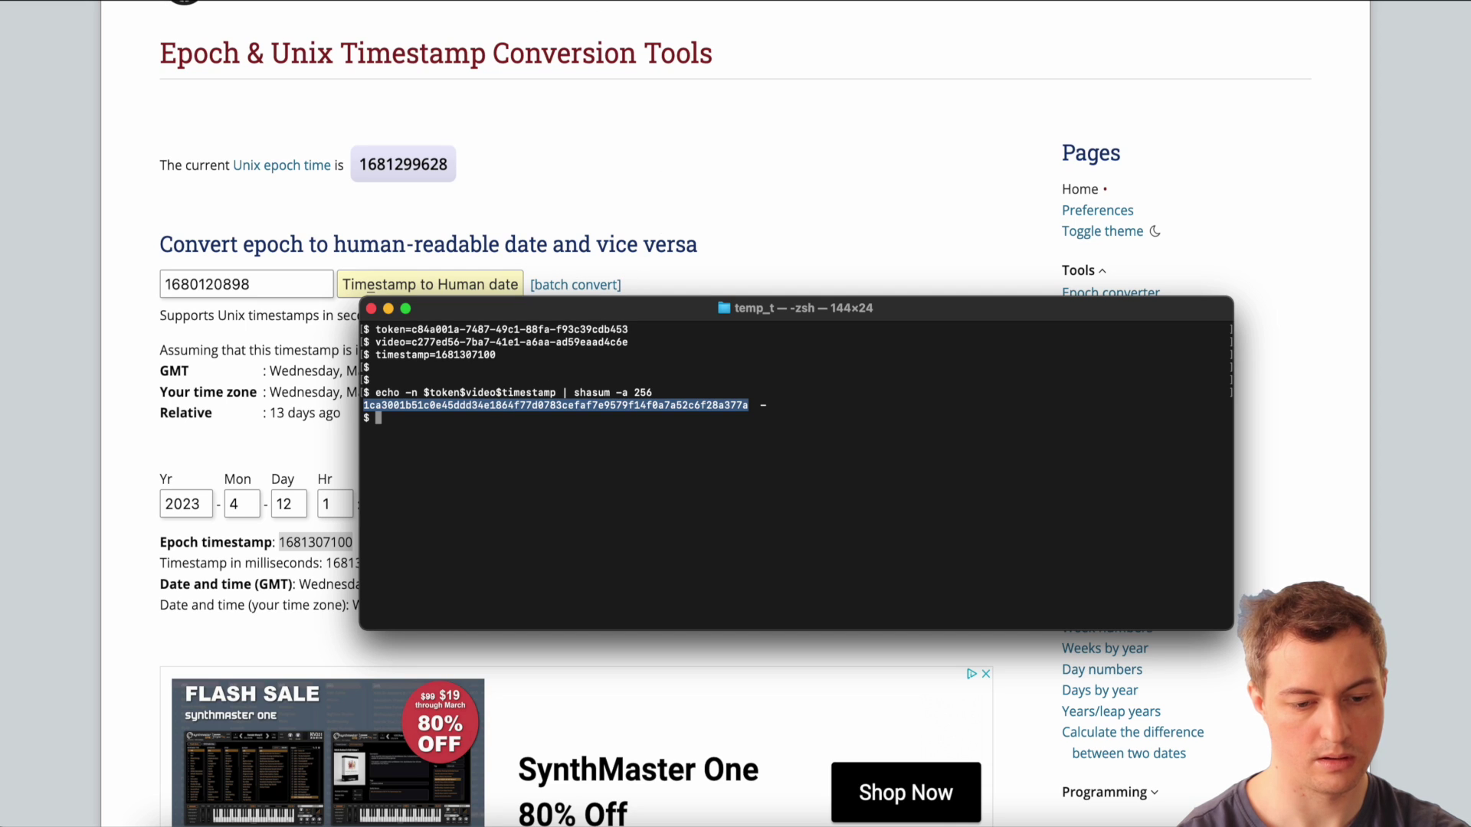
# - In the Custom HTML iframe src, add token= with the pasted hash, followed by &expires=
pyautogui.click(963, 62)
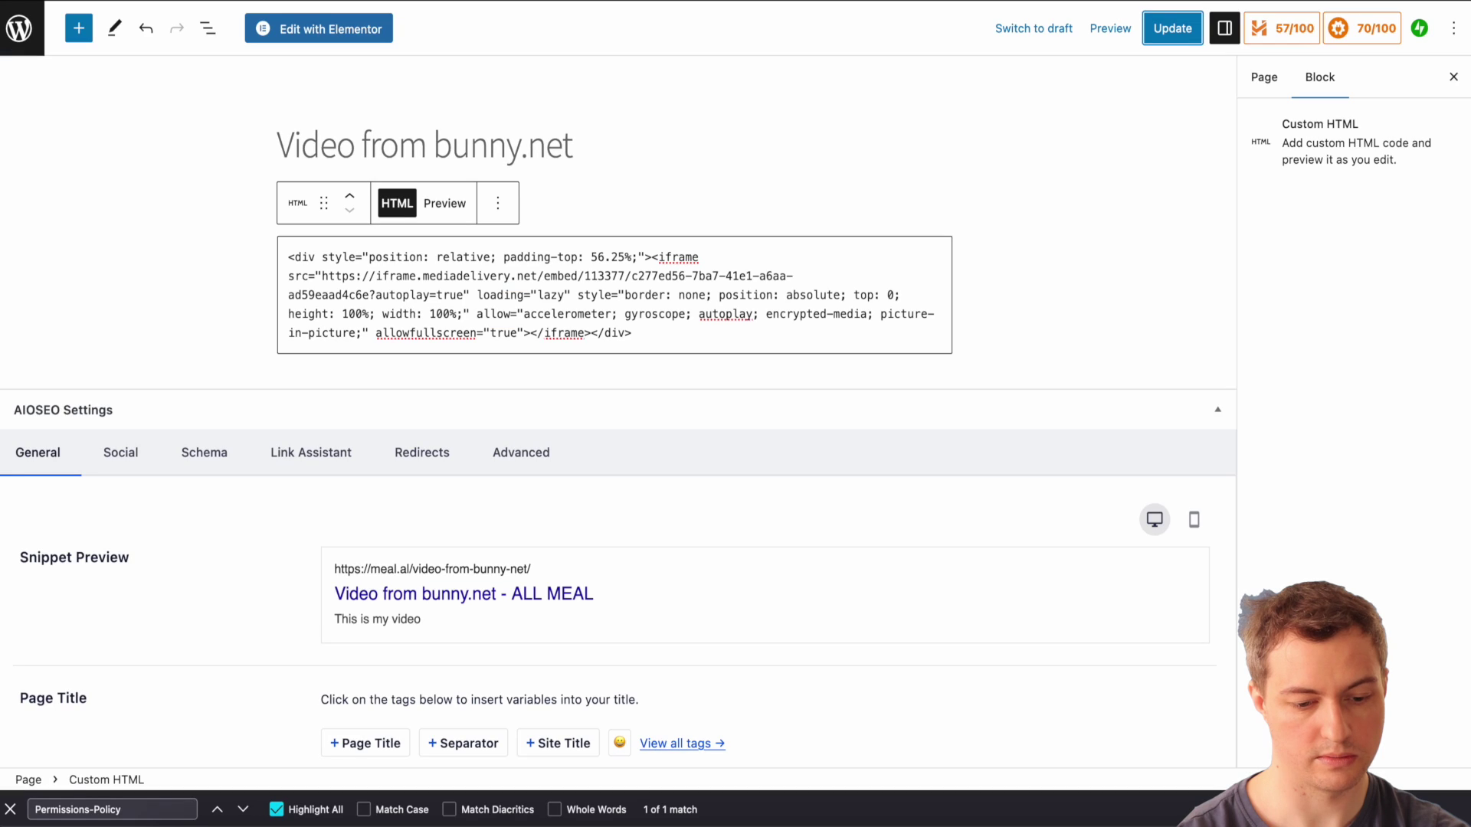
pyautogui.scroll(-1, 569, 184)
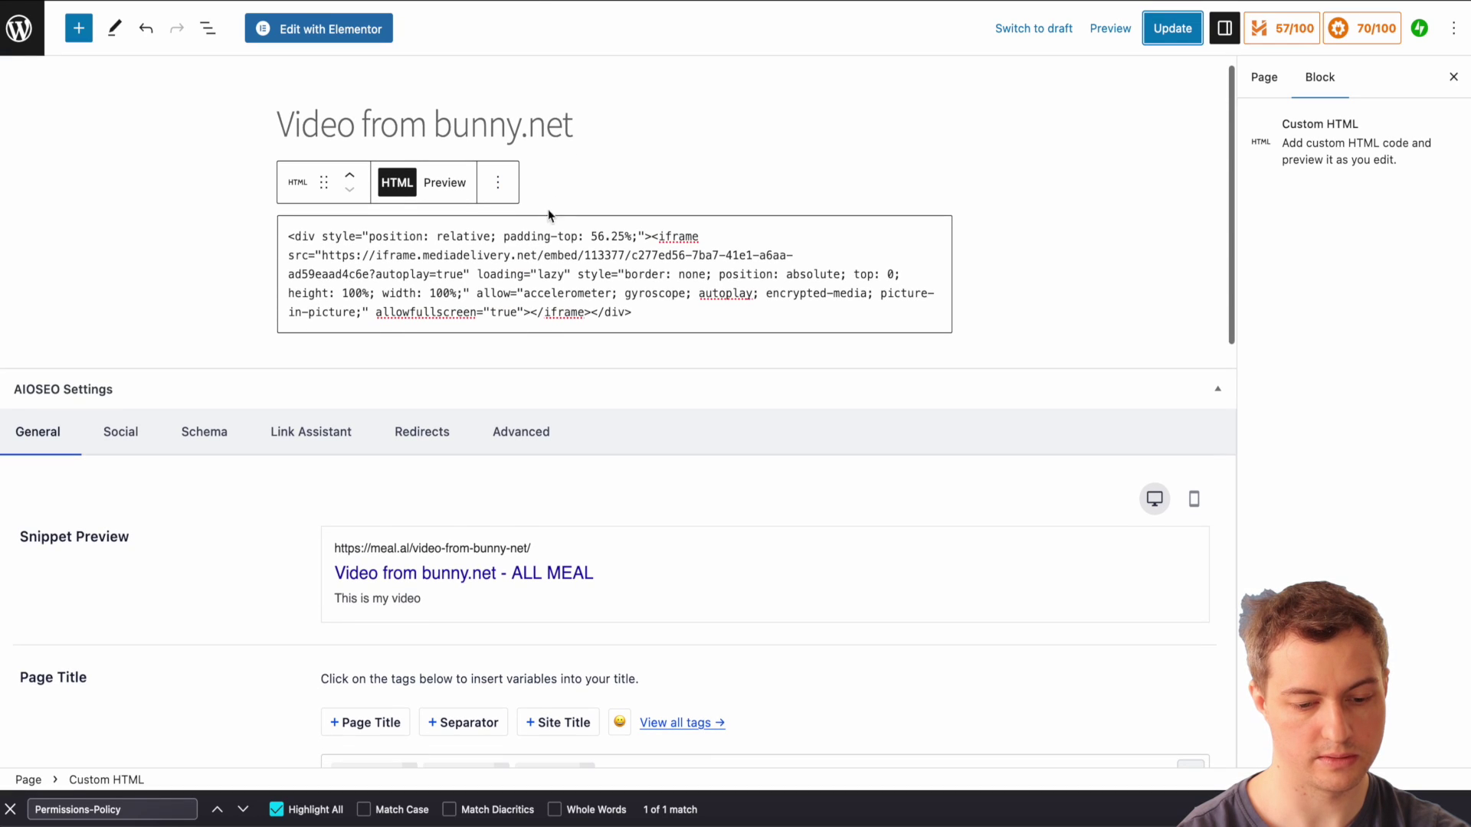
pyautogui.moveTo(631, 256); pyautogui.dragTo(390, 272)
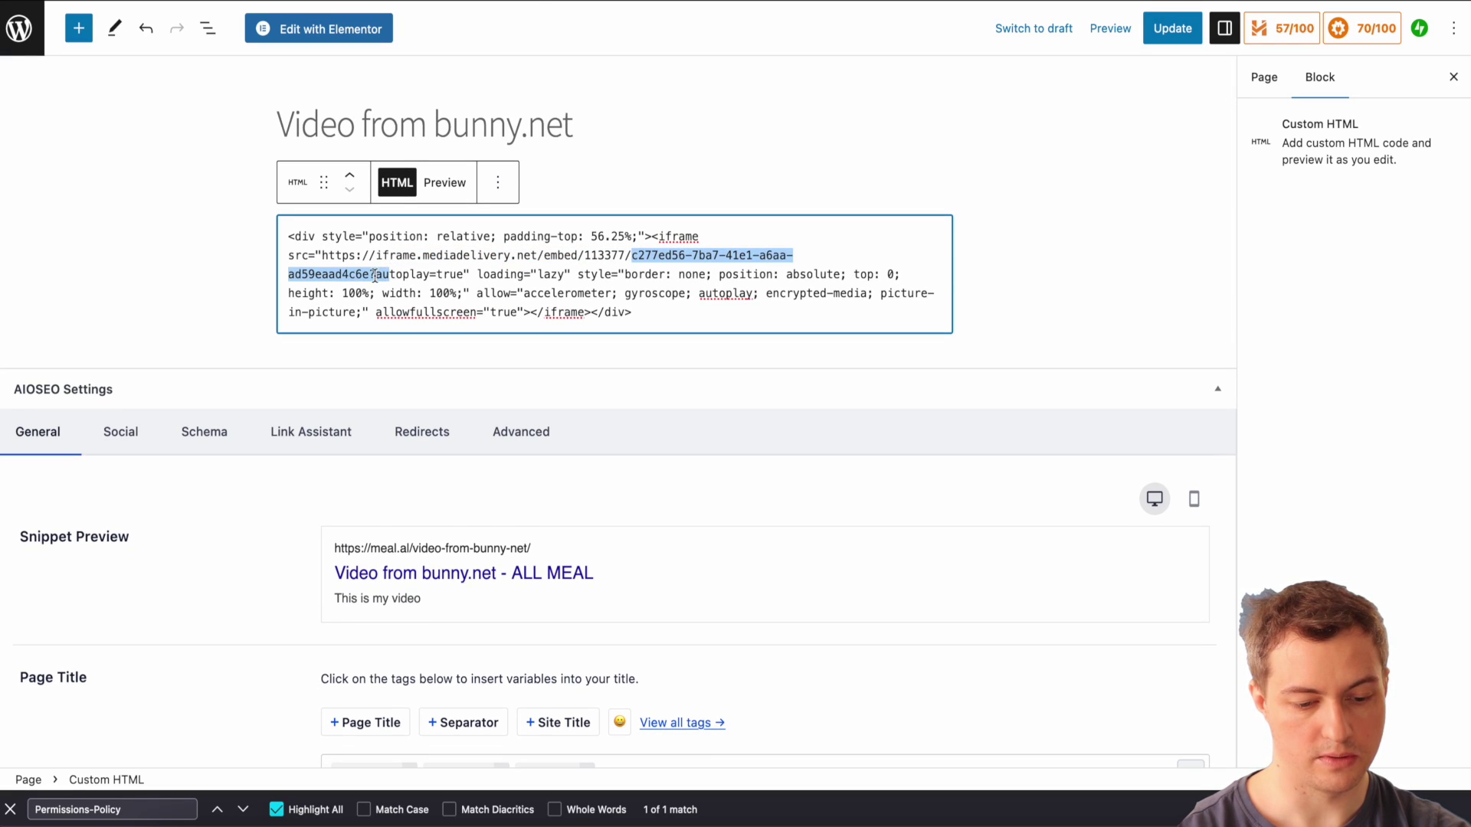
pyautogui.click(375, 276)
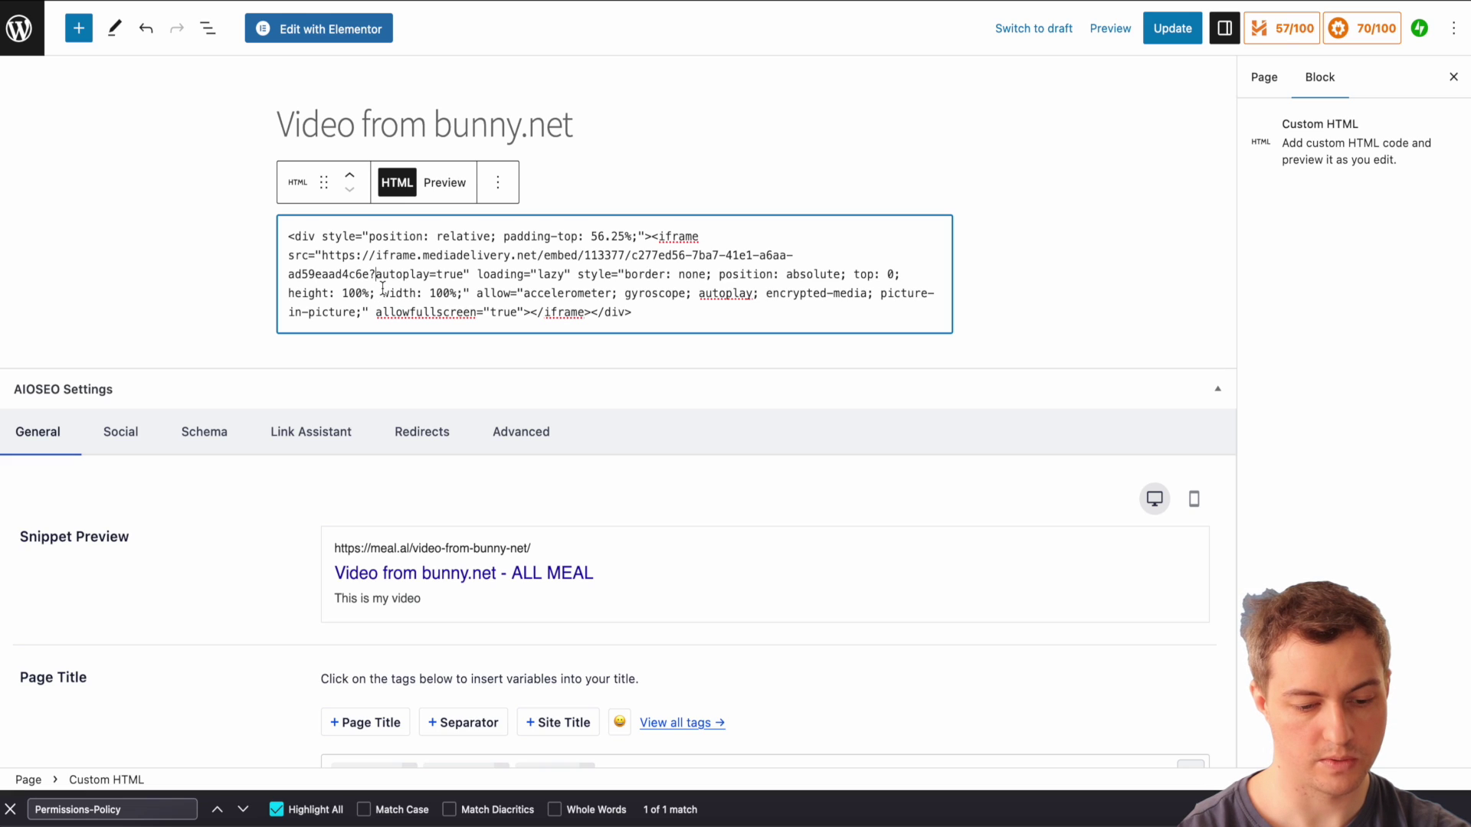
pyautogui.write('token&')
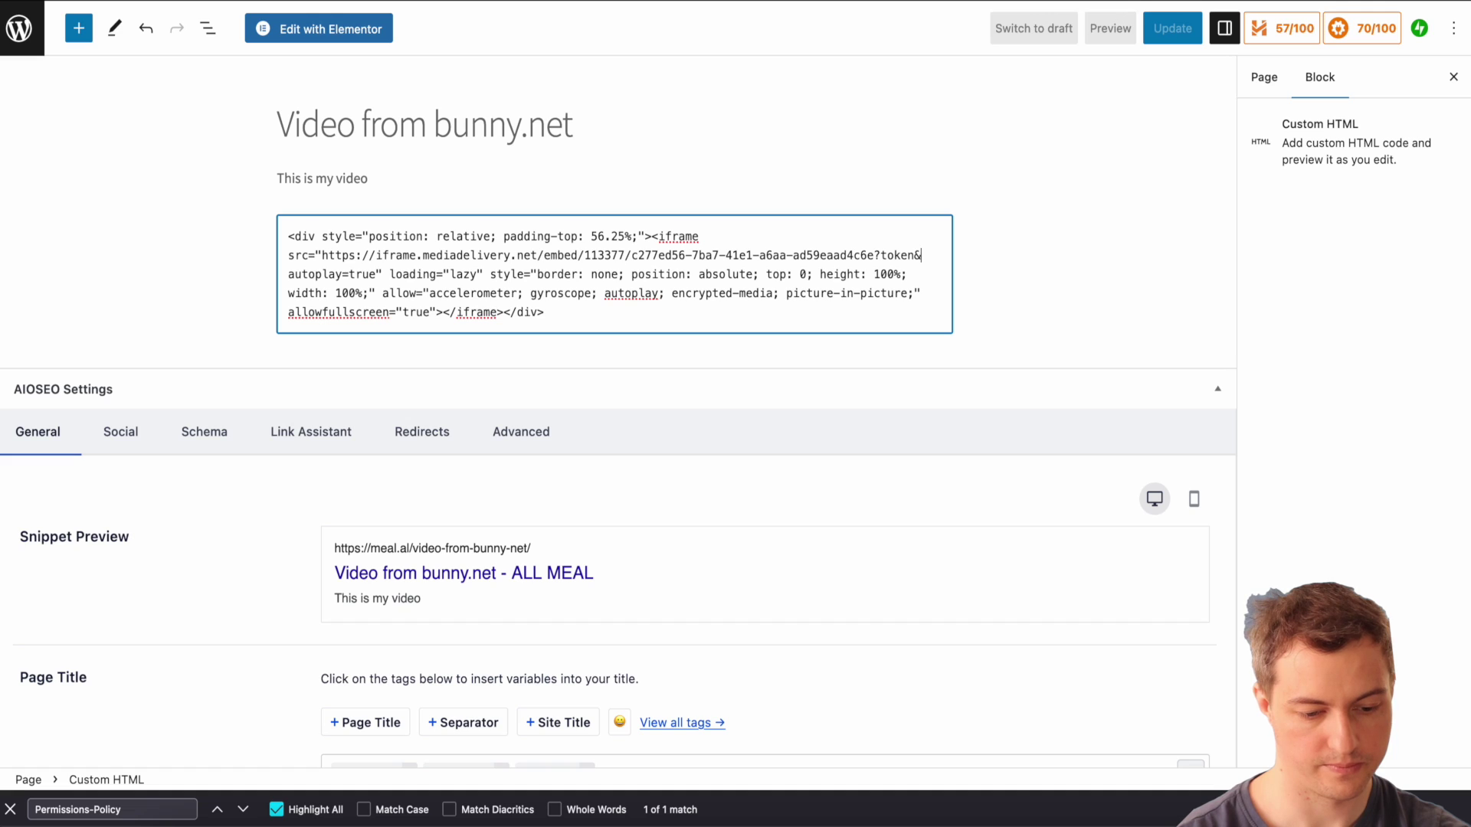
pyautogui.press('Left')
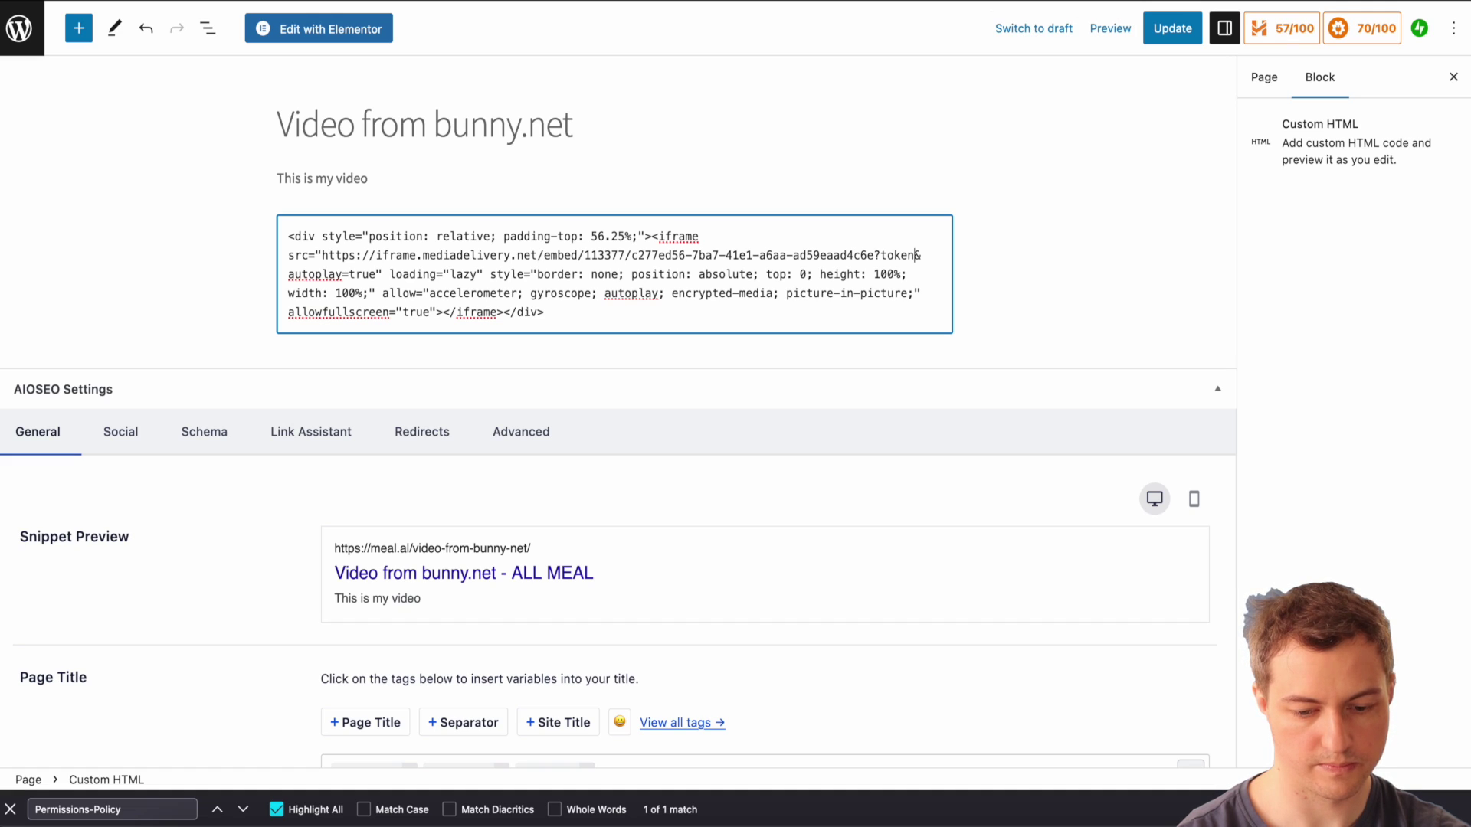
pyautogui.write('=')
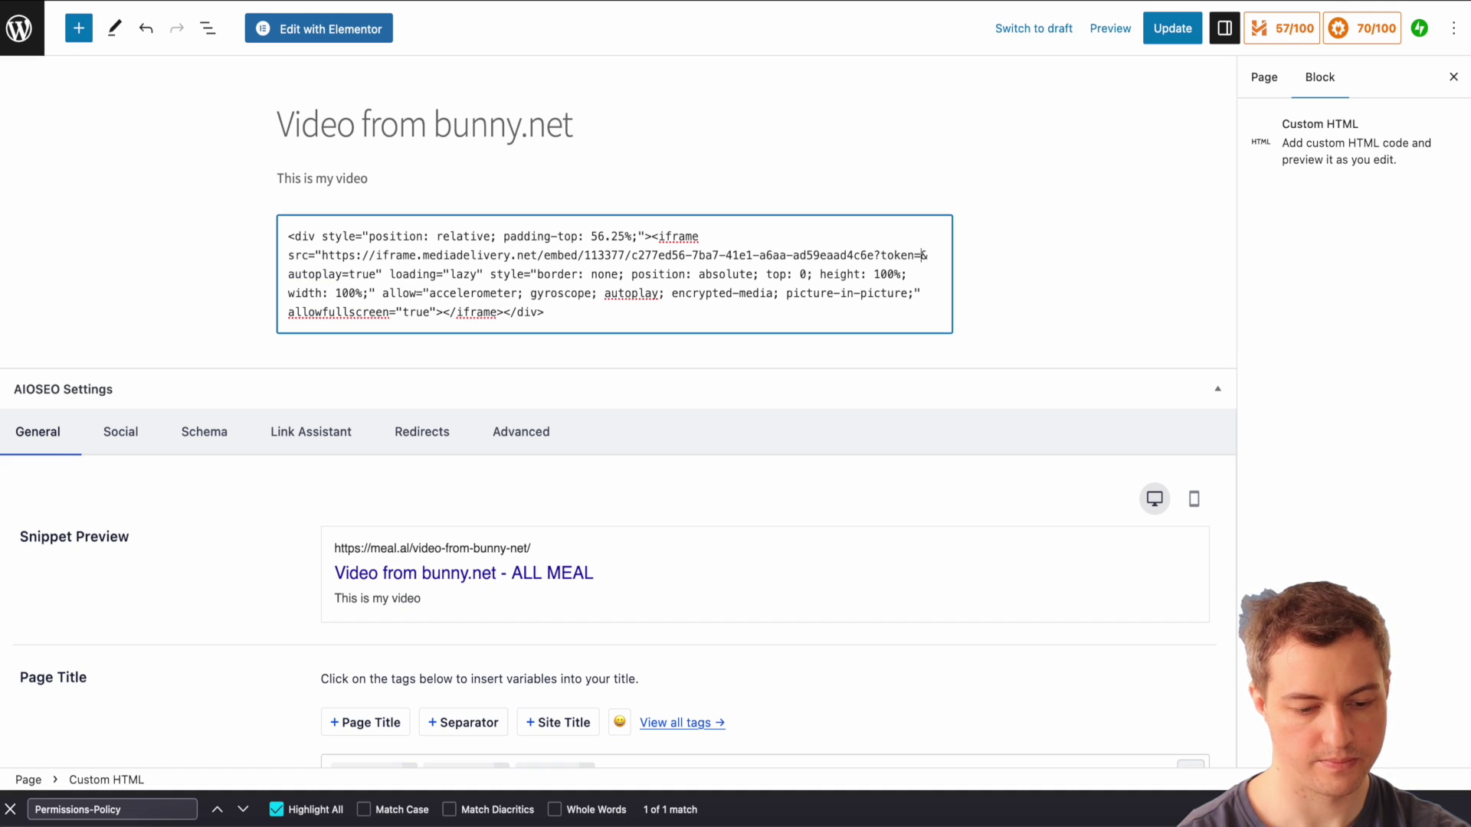
pyautogui.press('super+v')
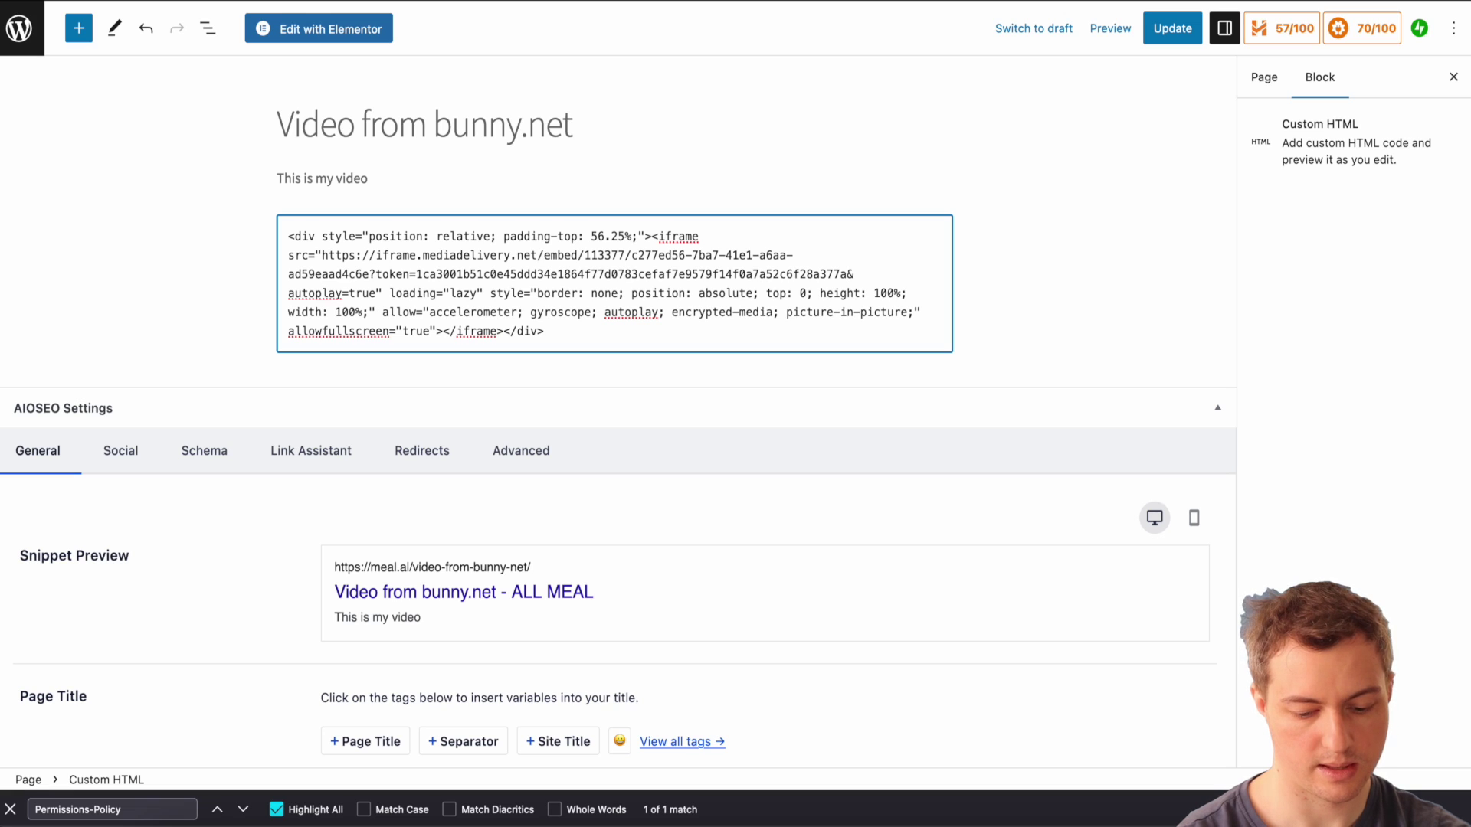
pyautogui.write('&')
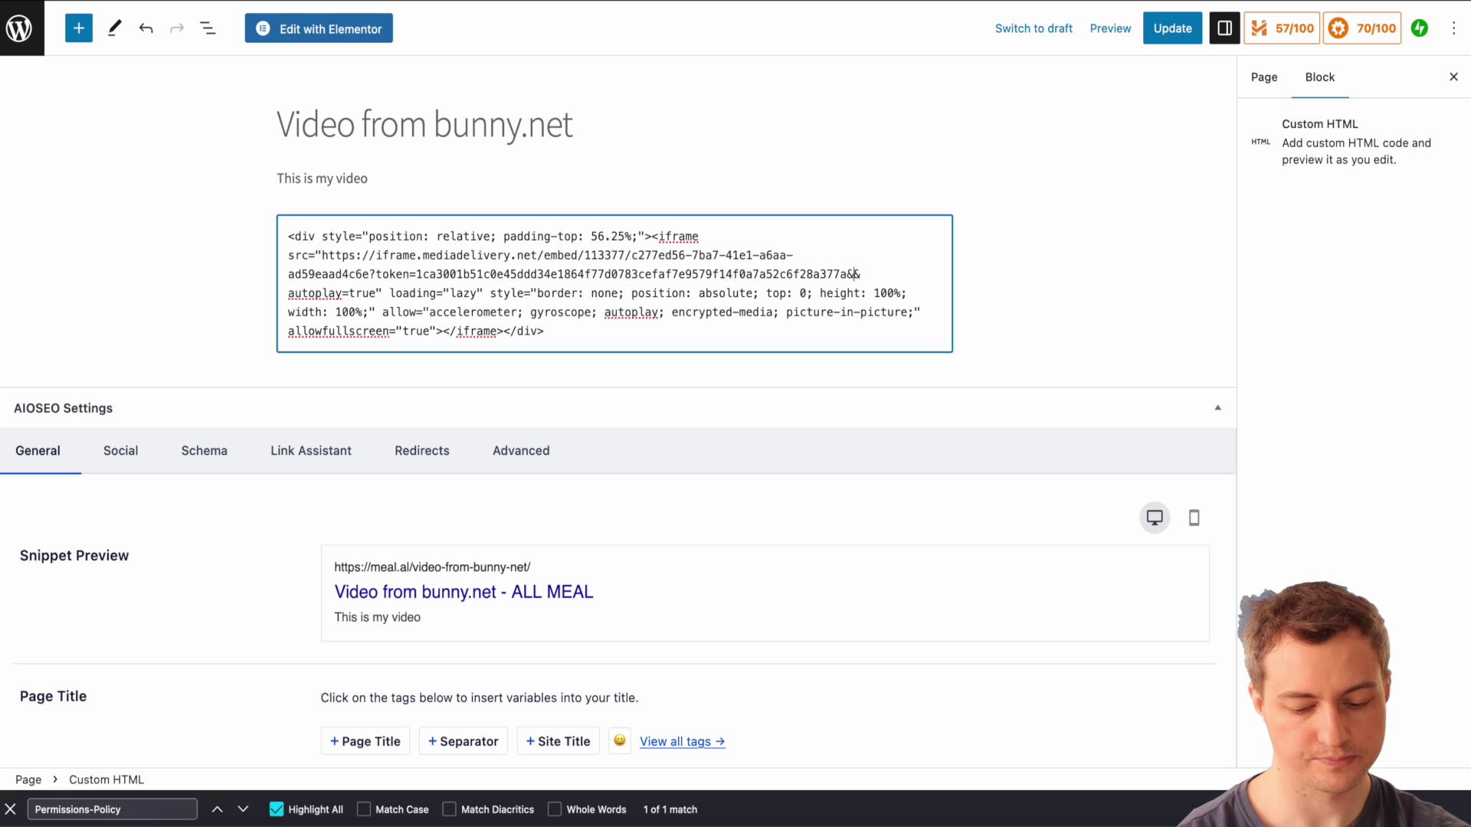
pyautogui.write('expires=')
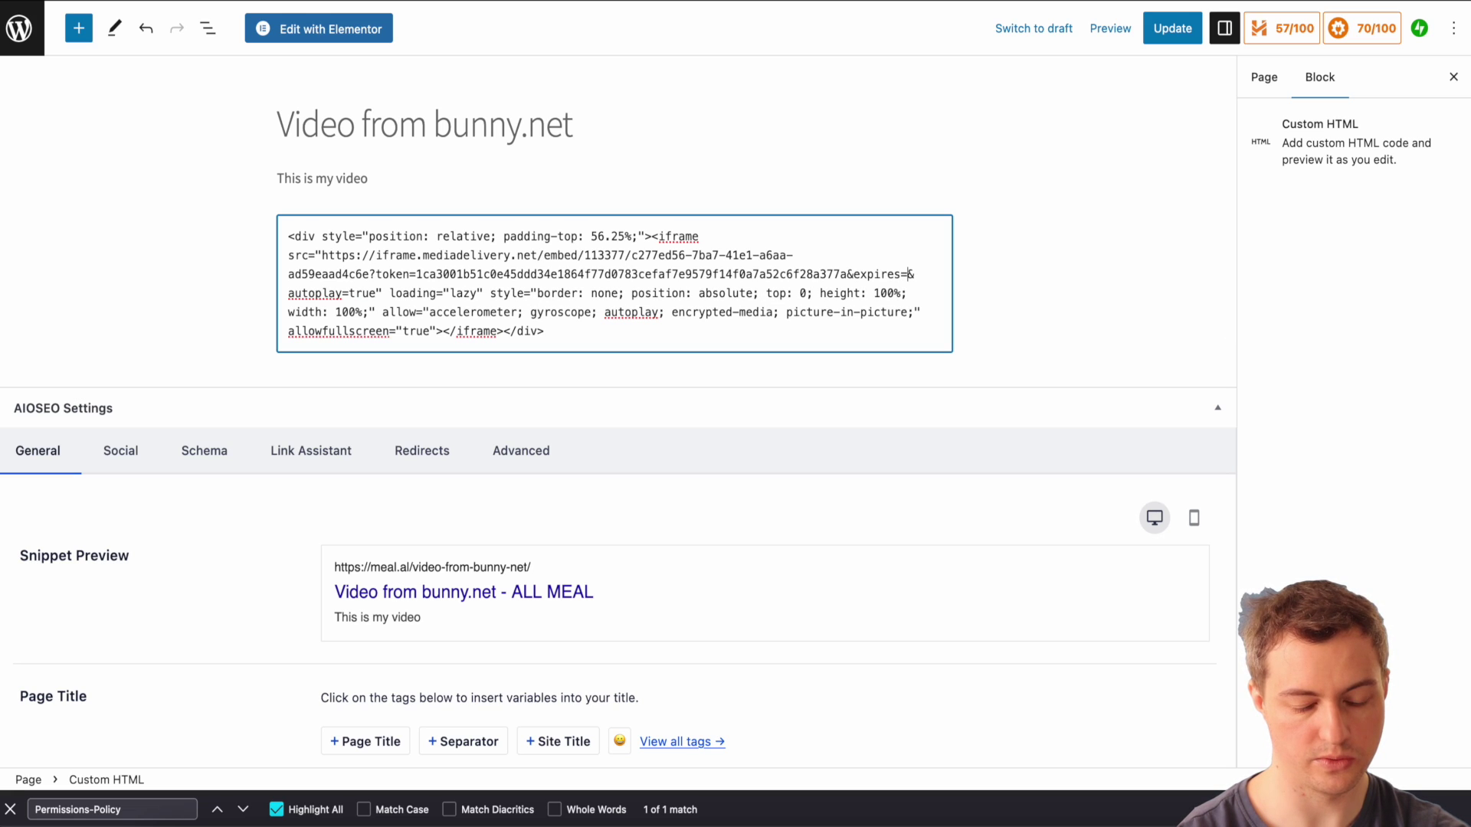
pyautogui.press('super+Tab')
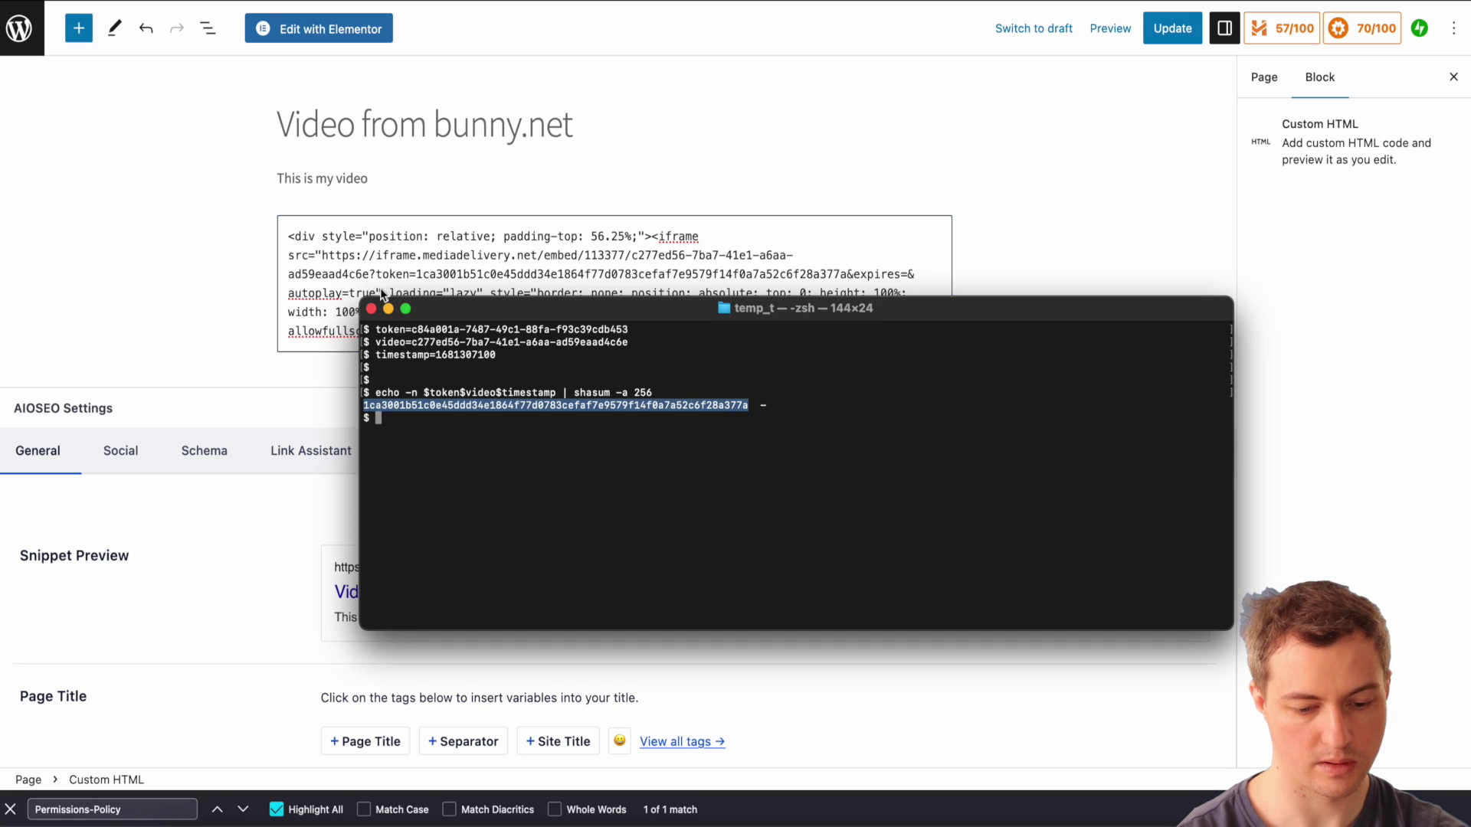
pyautogui.doubleClick(469, 353)
pyautogui.click(744, 253)
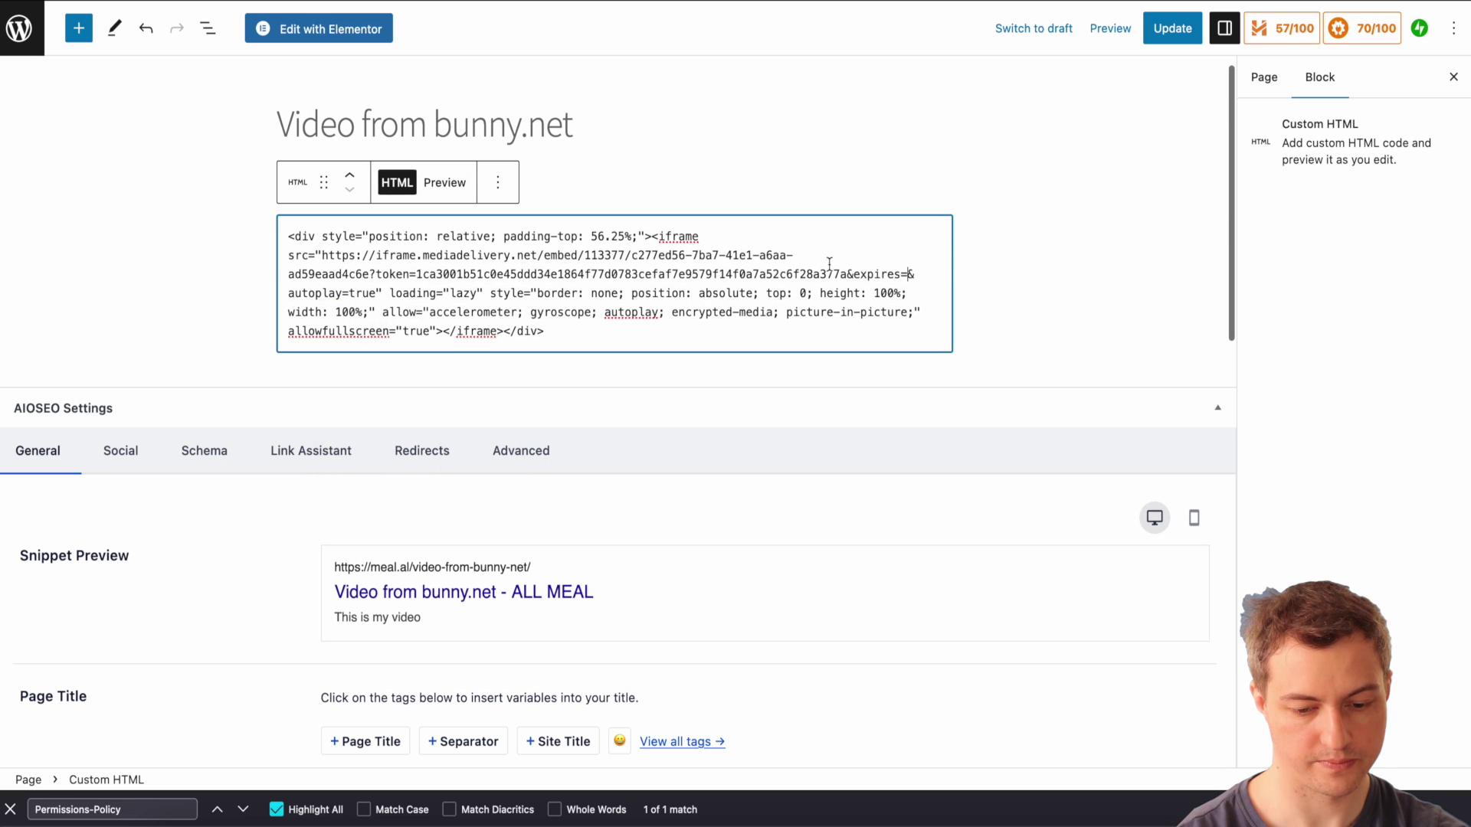
pyautogui.click(909, 274)
pyautogui.press('super+v')
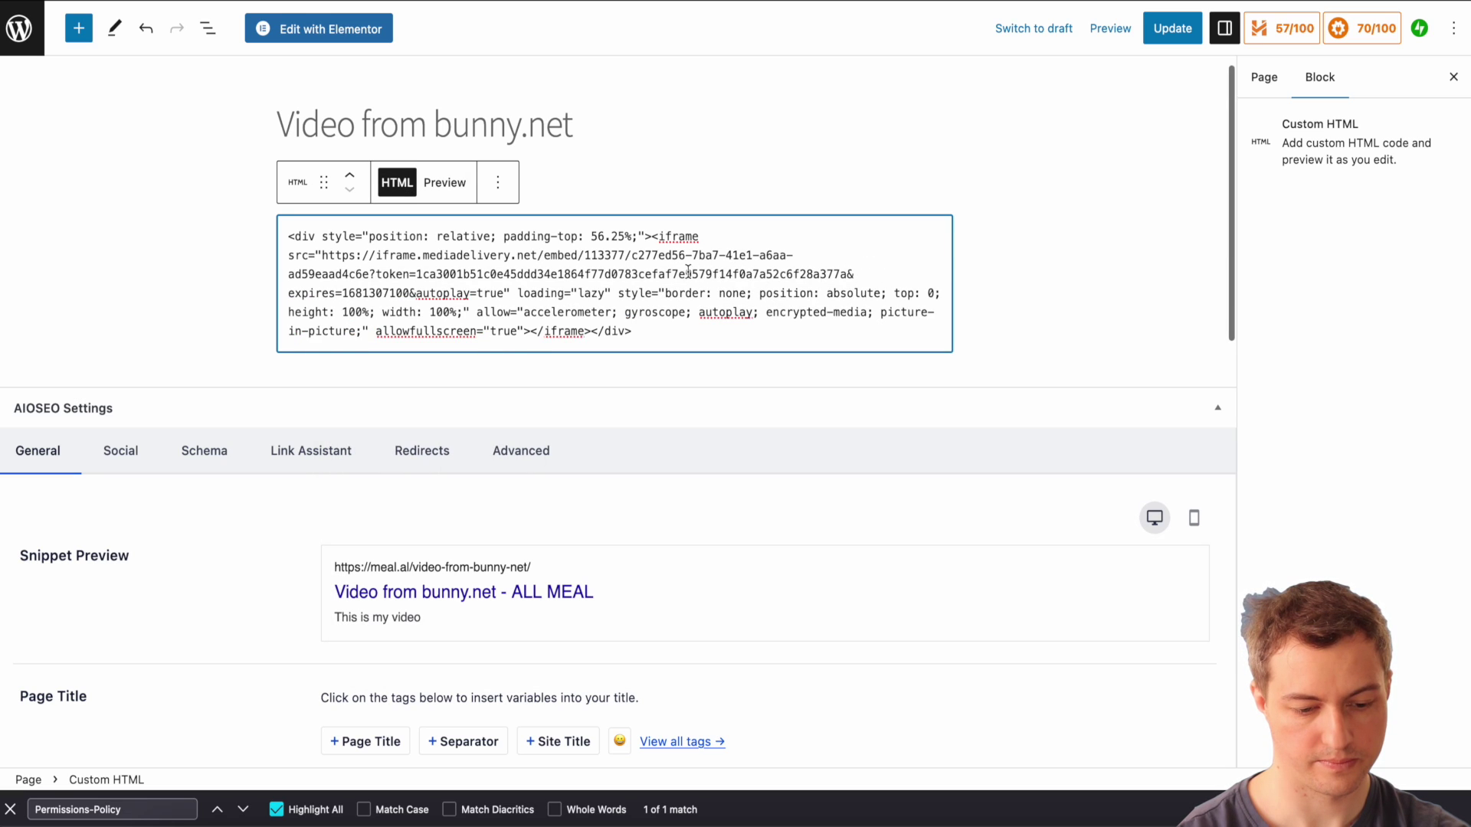
pyautogui.click(1170, 28)
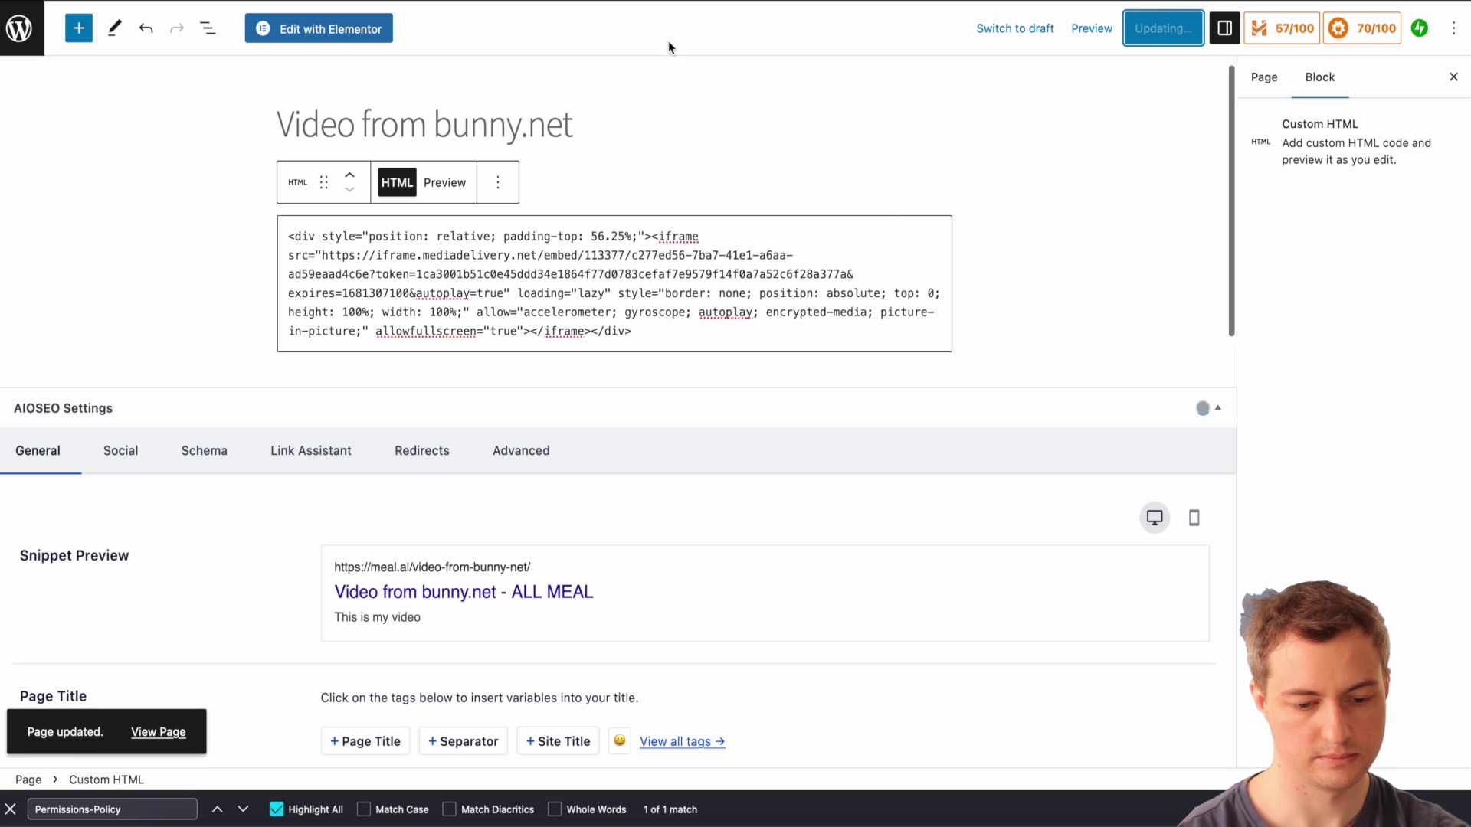
pyautogui.click(158, 733)
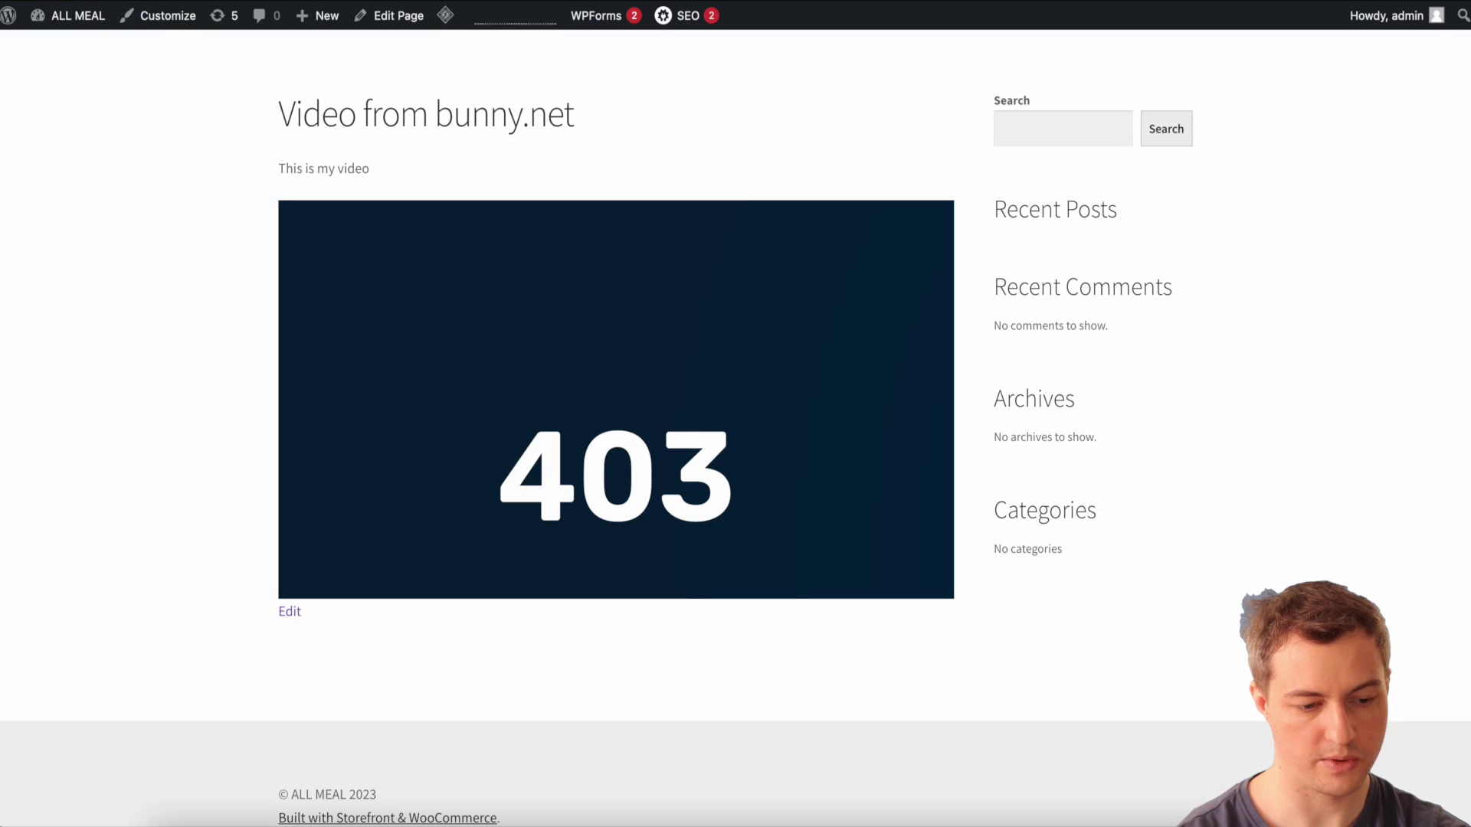
# - Reload the live page, play the signed video at 2160p quality, then return to bunny.net
pyautogui.press('super+r')
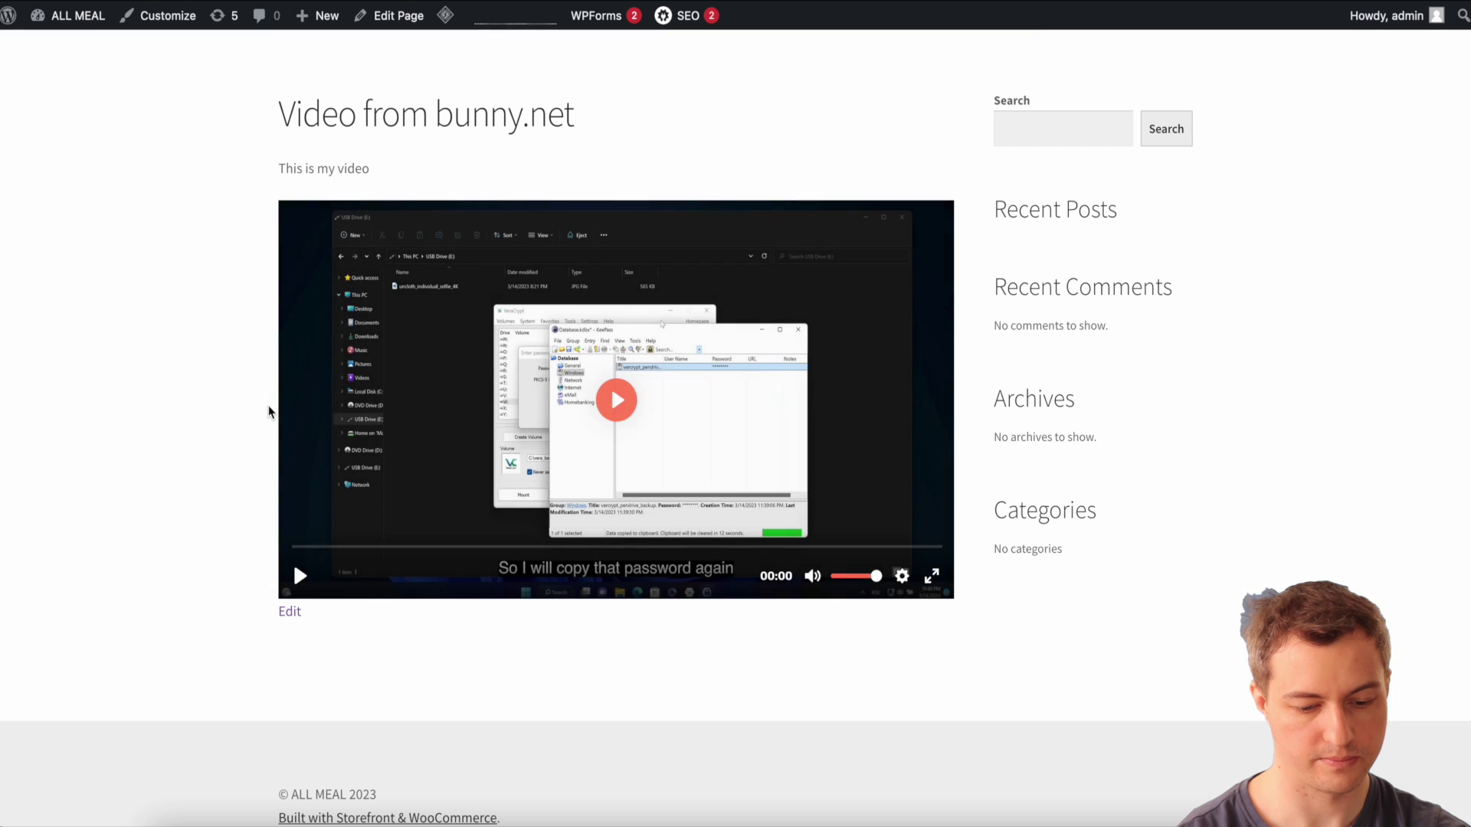
pyautogui.click(300, 575)
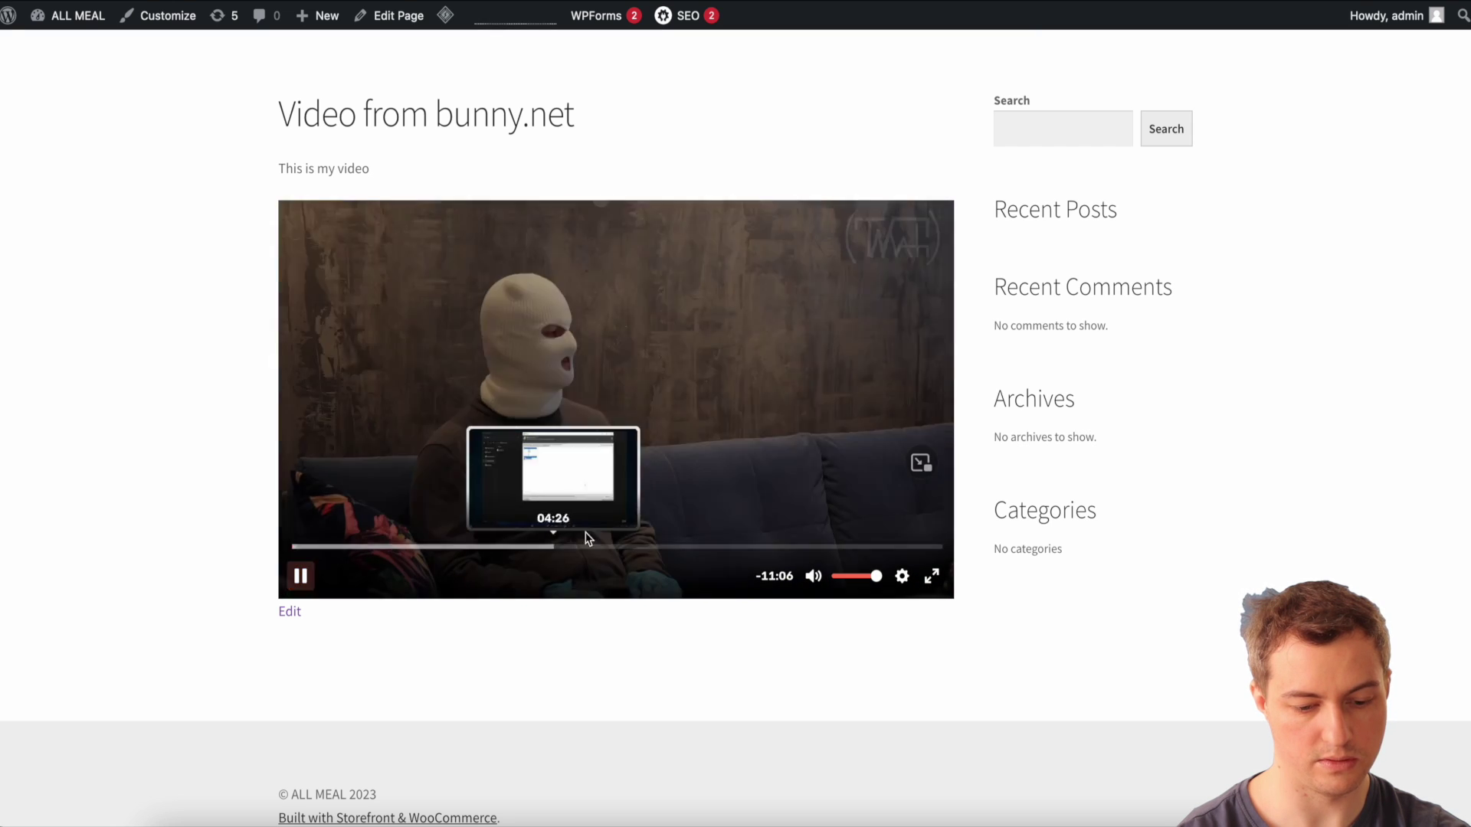
pyautogui.click(901, 576)
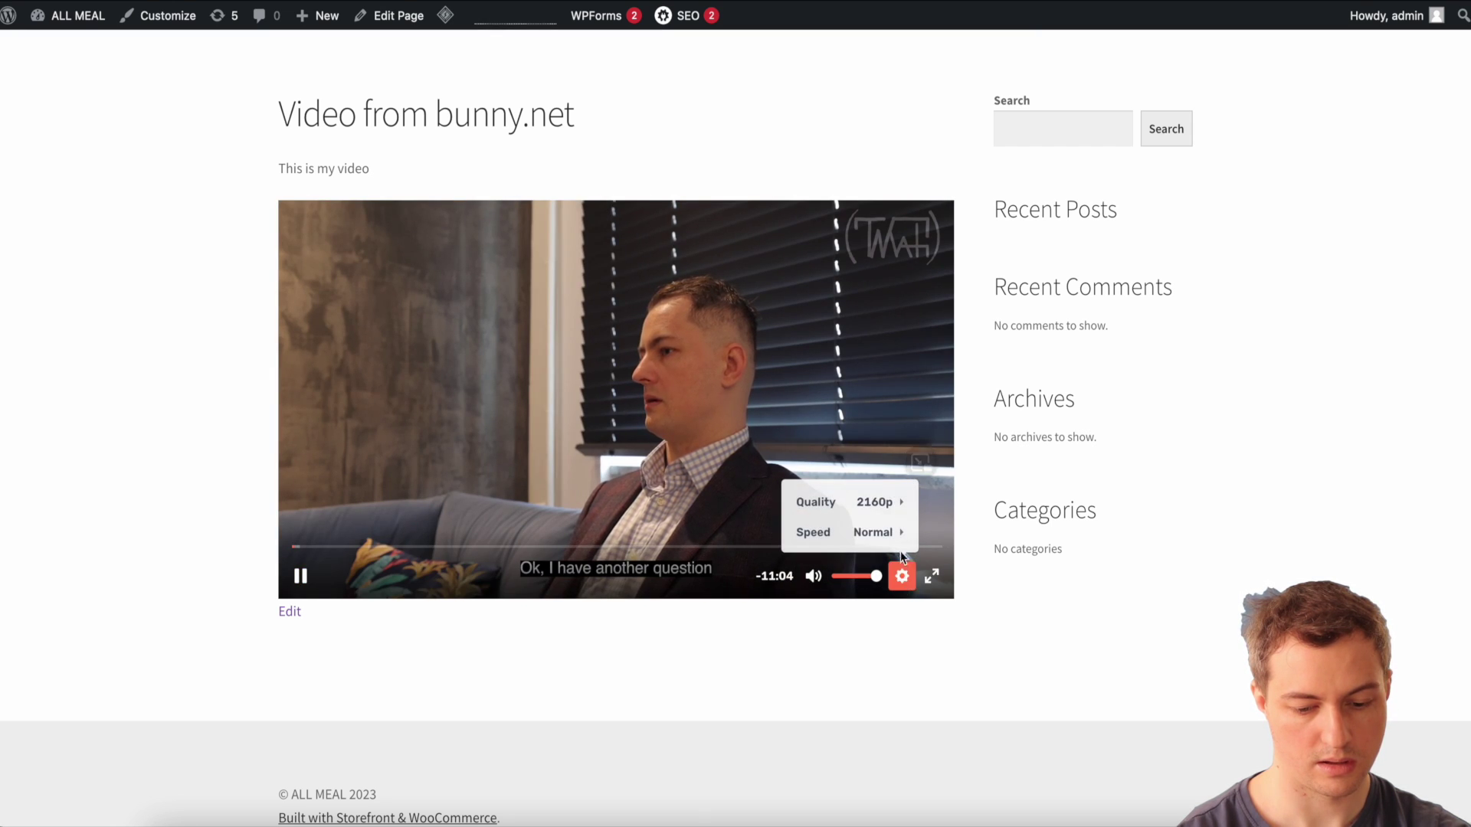
pyautogui.click(904, 517)
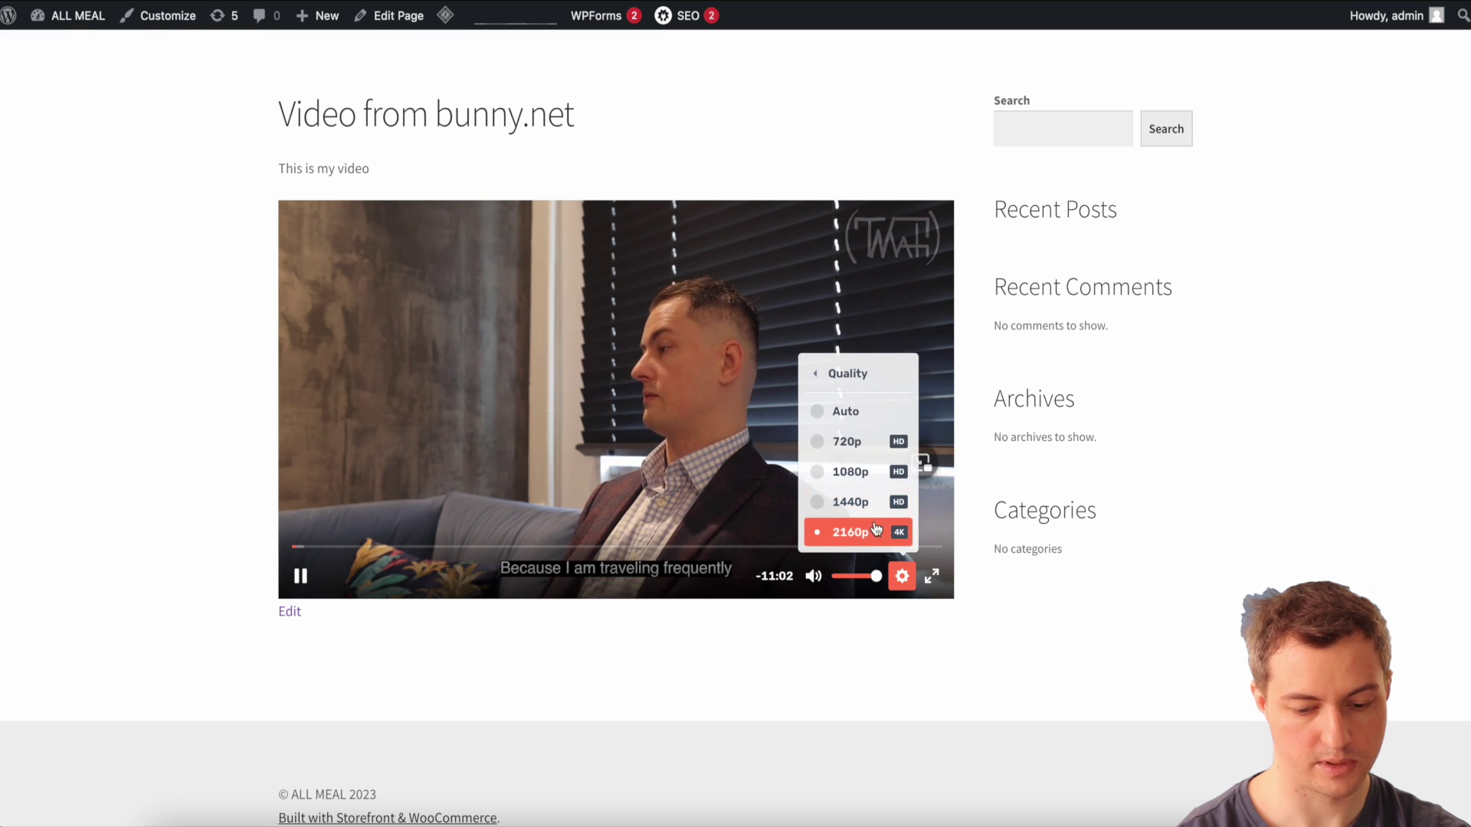
pyautogui.click(875, 532)
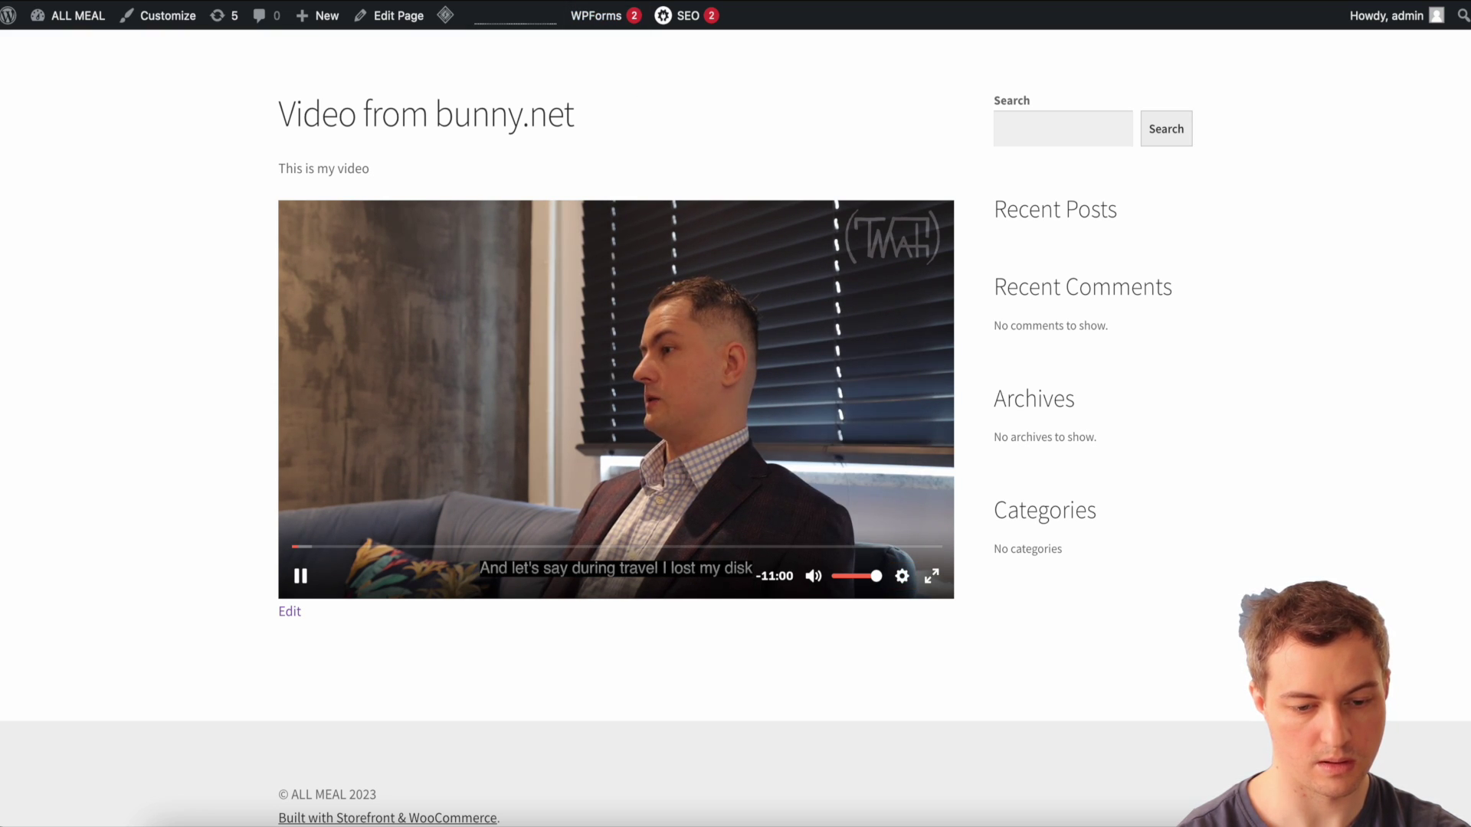
pyautogui.hotkey('ctrl', 'Tab')
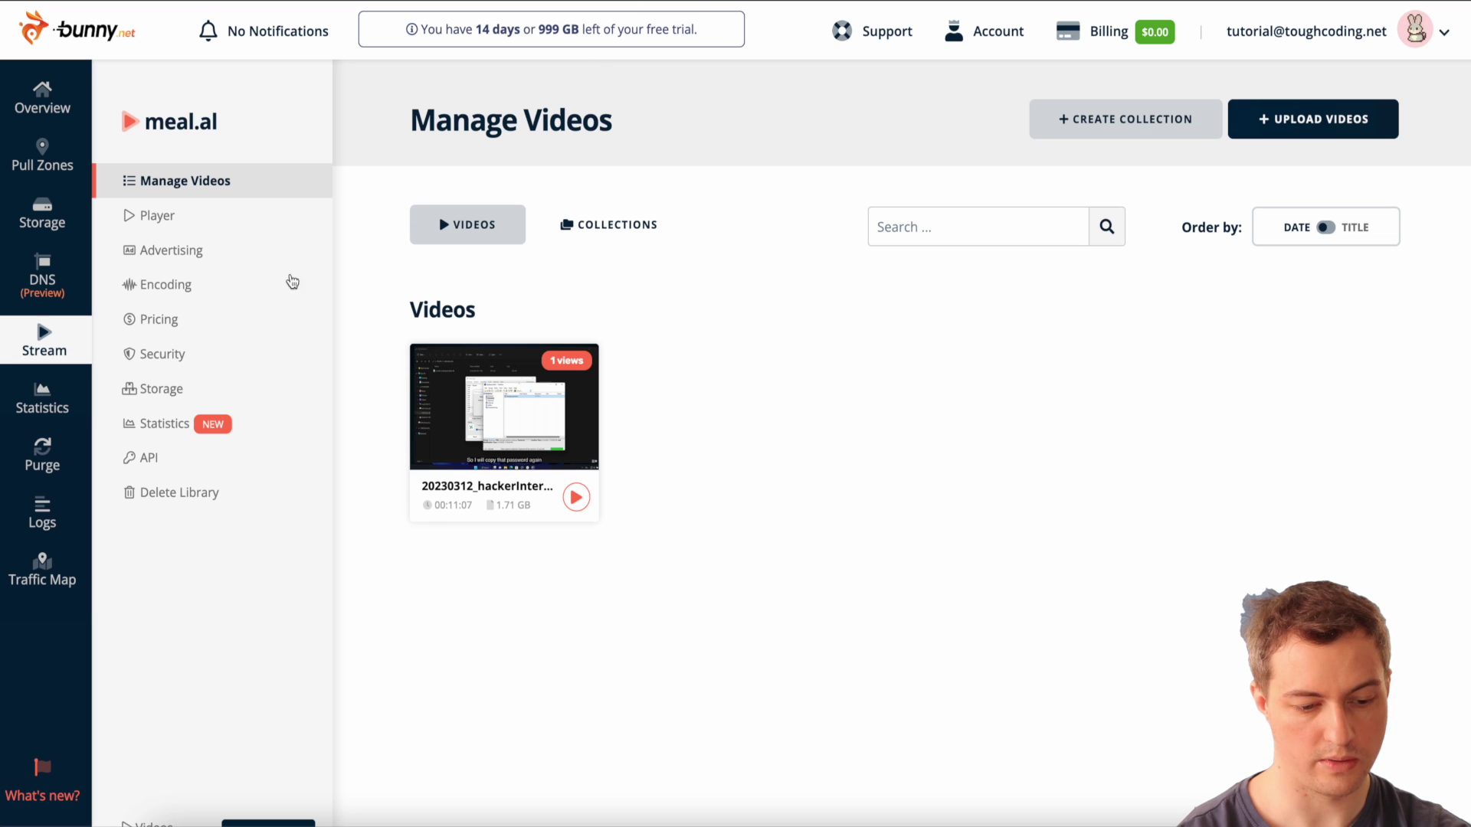
# - Open the Stream library's Security page and review the DRM, allowed domains and token authentication options
pyautogui.click(162, 353)
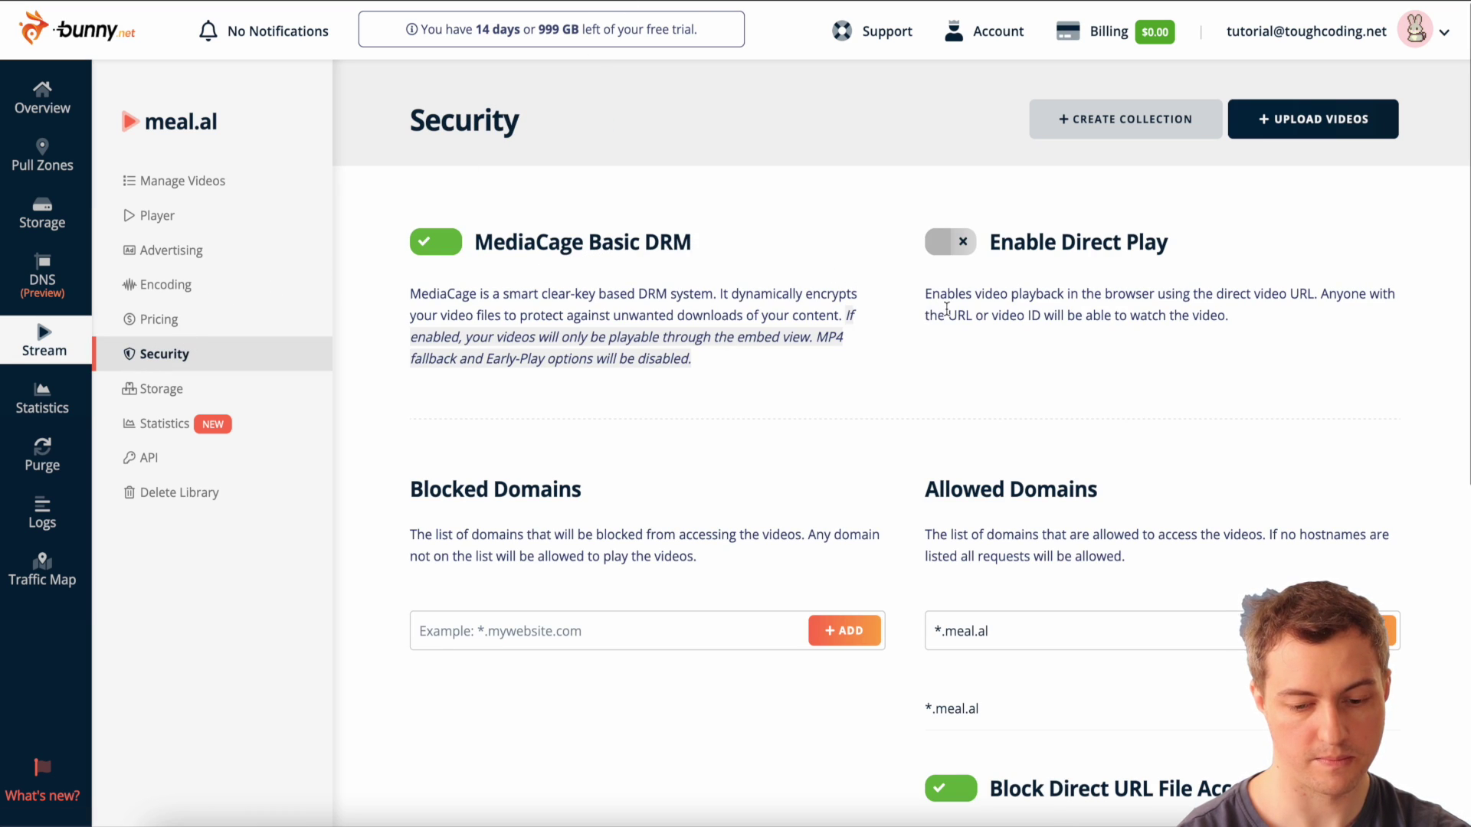
pyautogui.scroll(-5, 948, 311)
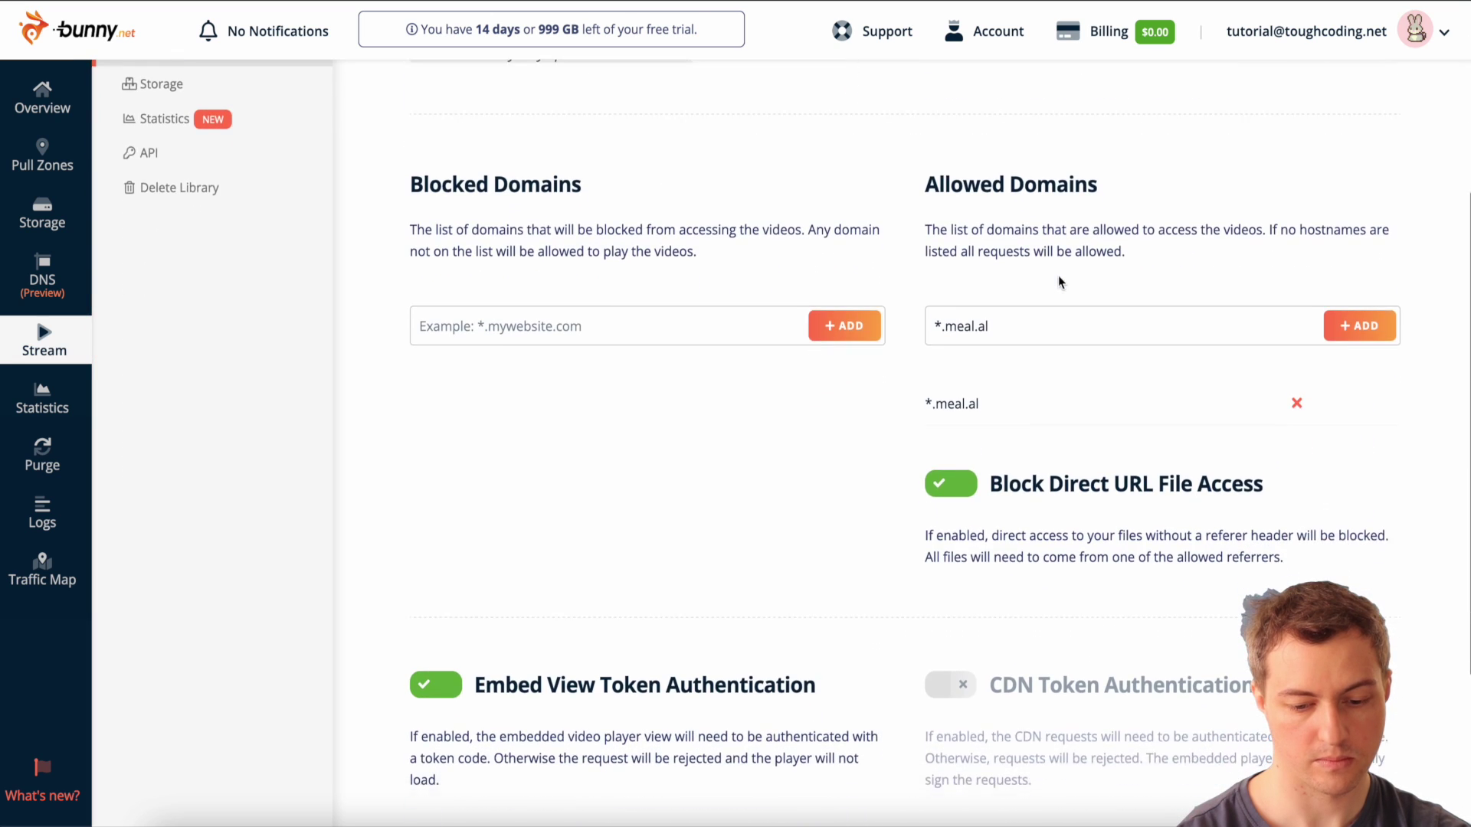
pyautogui.scroll(-2, 1002, 388)
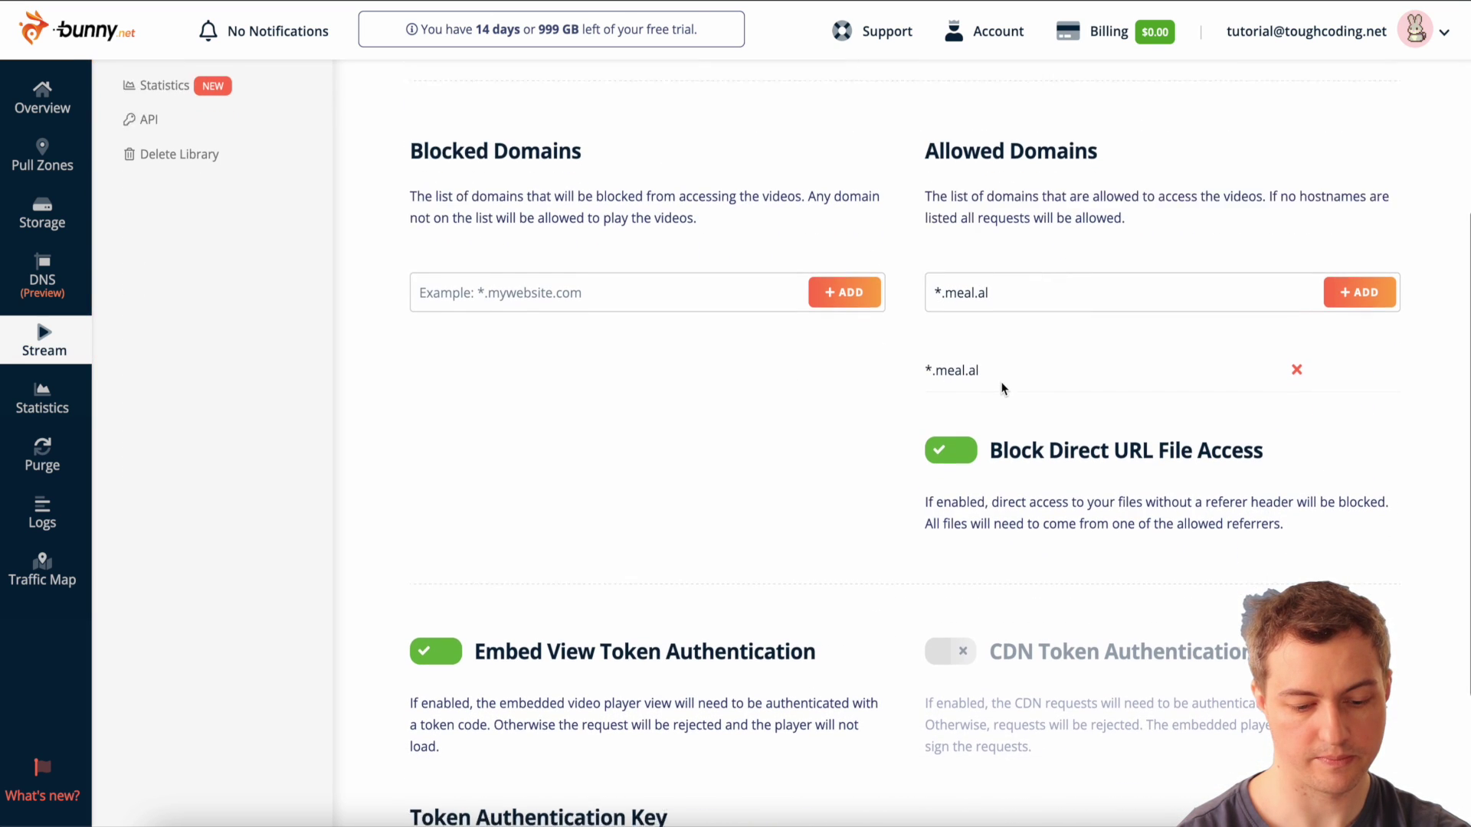
pyautogui.scroll(1, 573, 422)
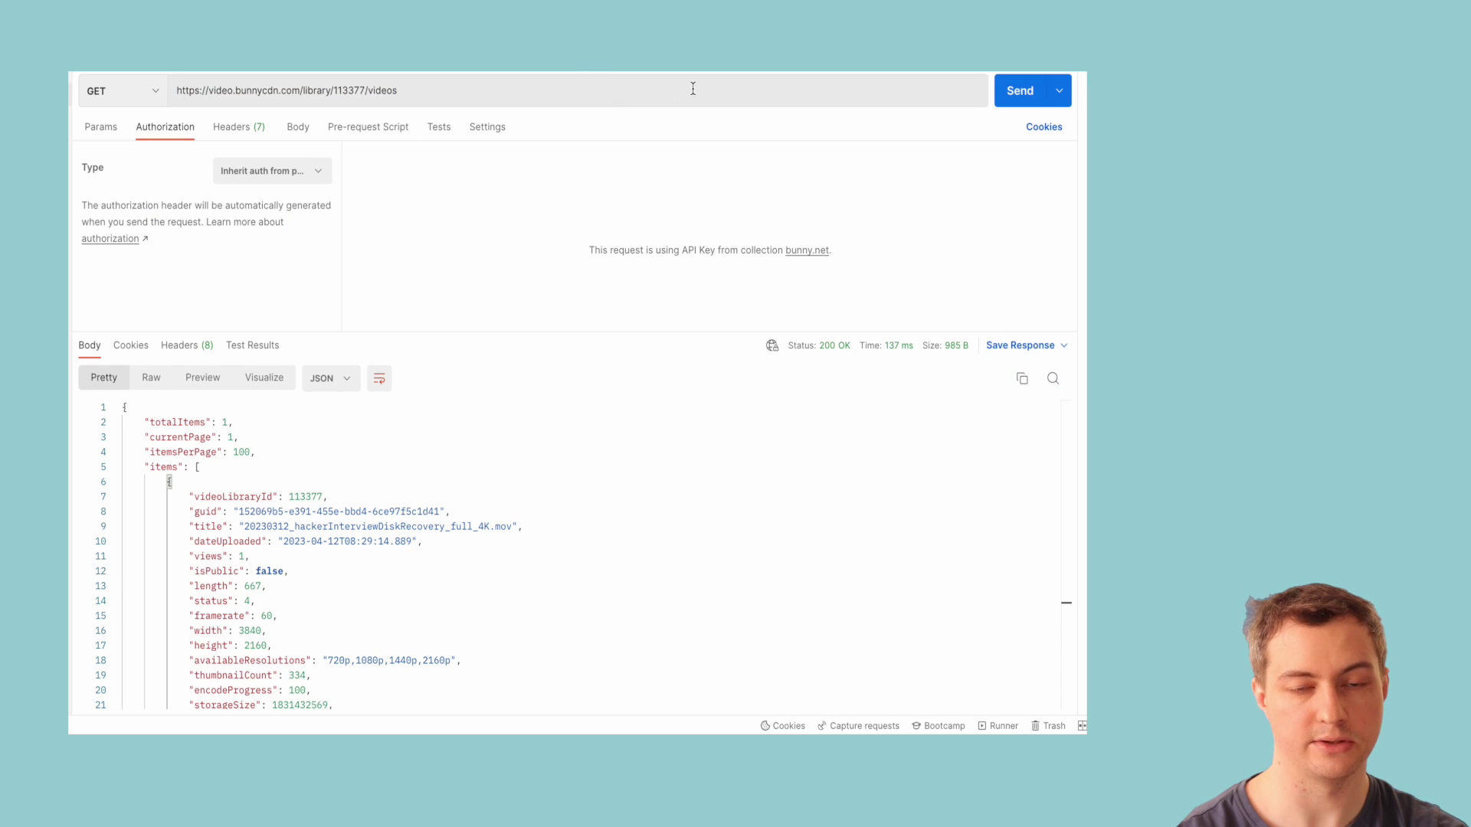
# - Resend GET library/113377/videos and inspect the 4K video's entry, including isPublic, in the response
pyautogui.click(1018, 94)
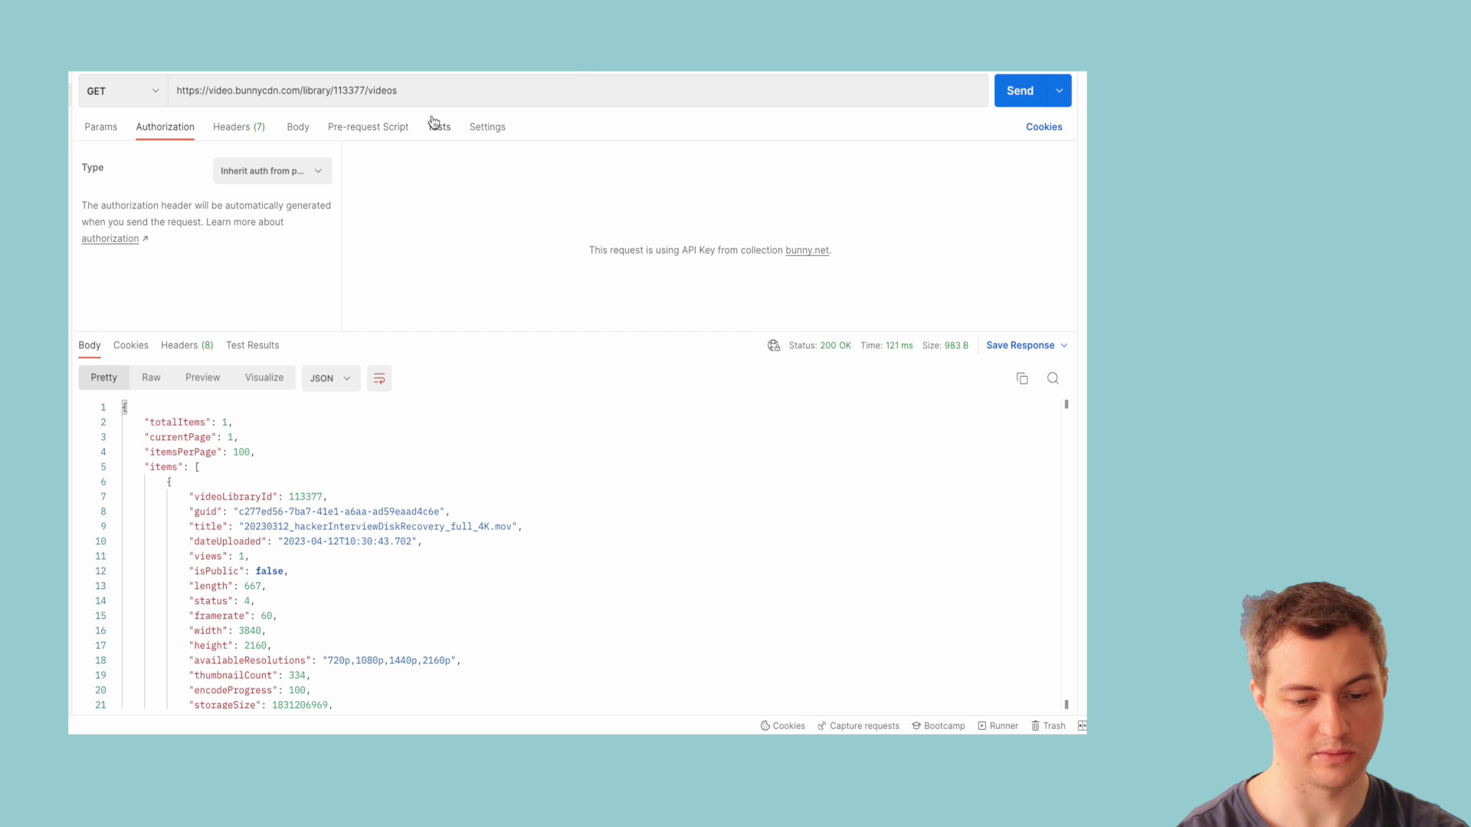
pyautogui.scroll(-2, 412, 476)
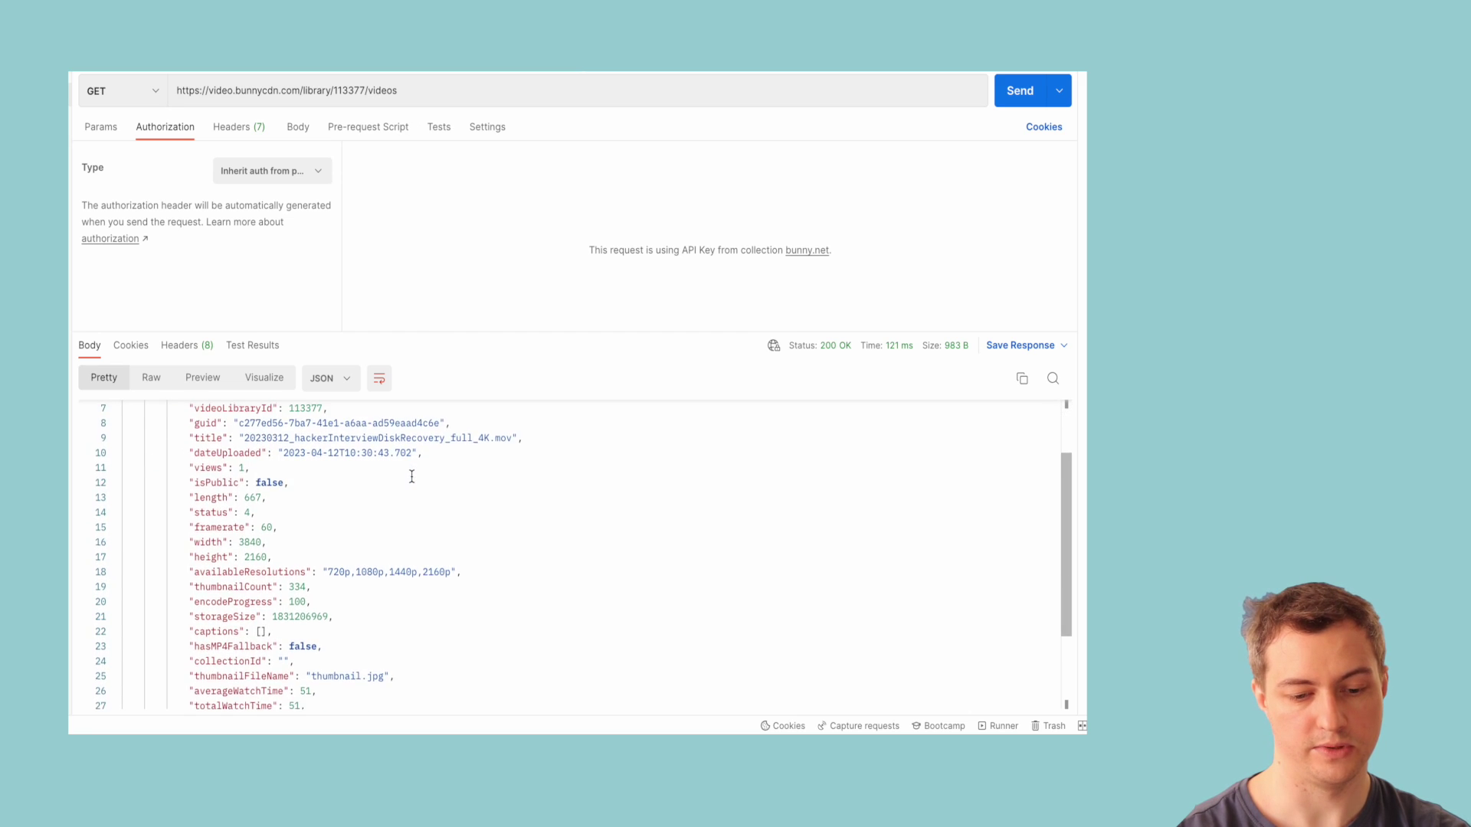
pyautogui.scroll(2, 411, 477)
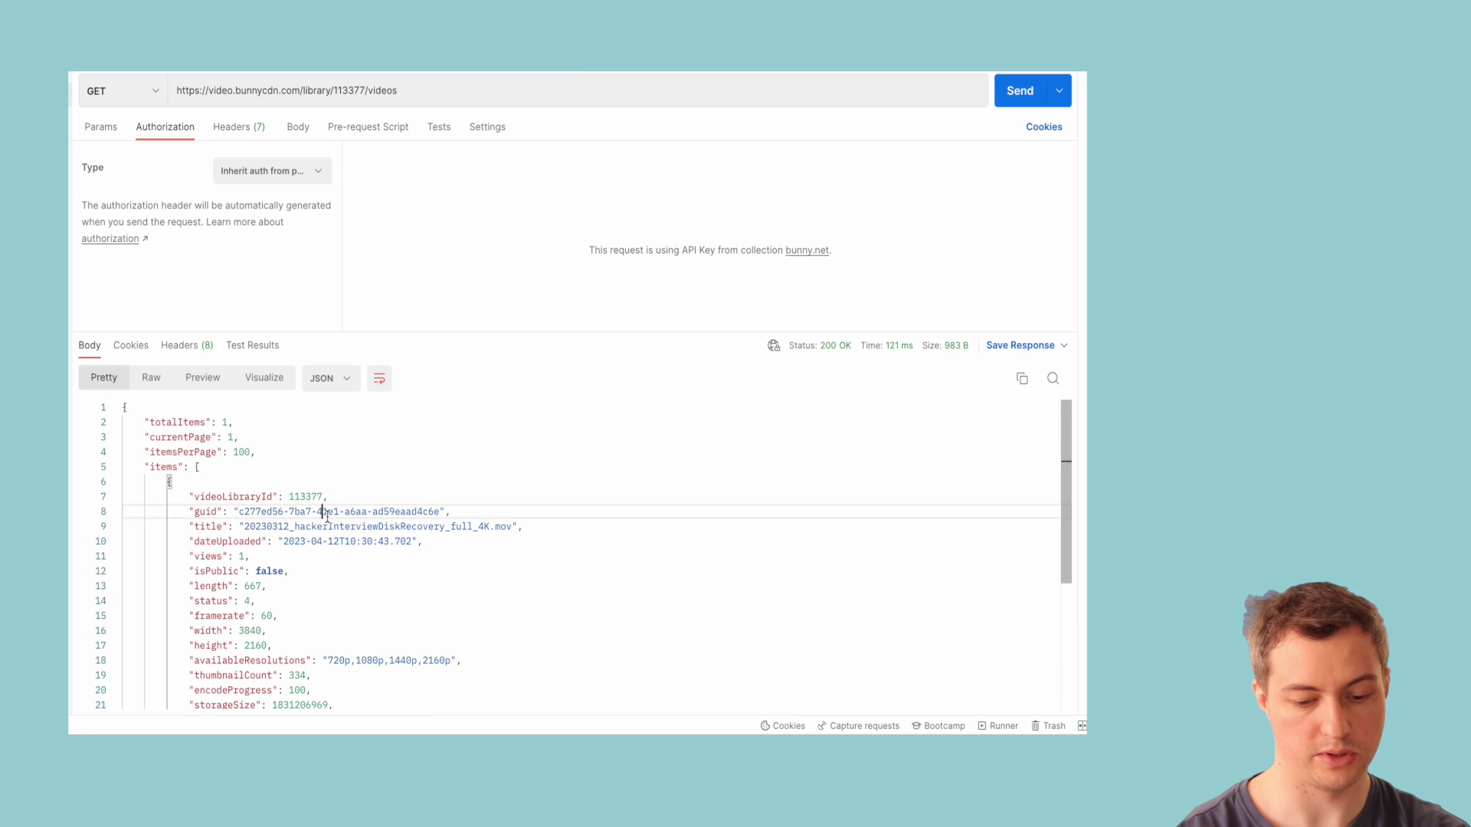
pyautogui.click(424, 564)
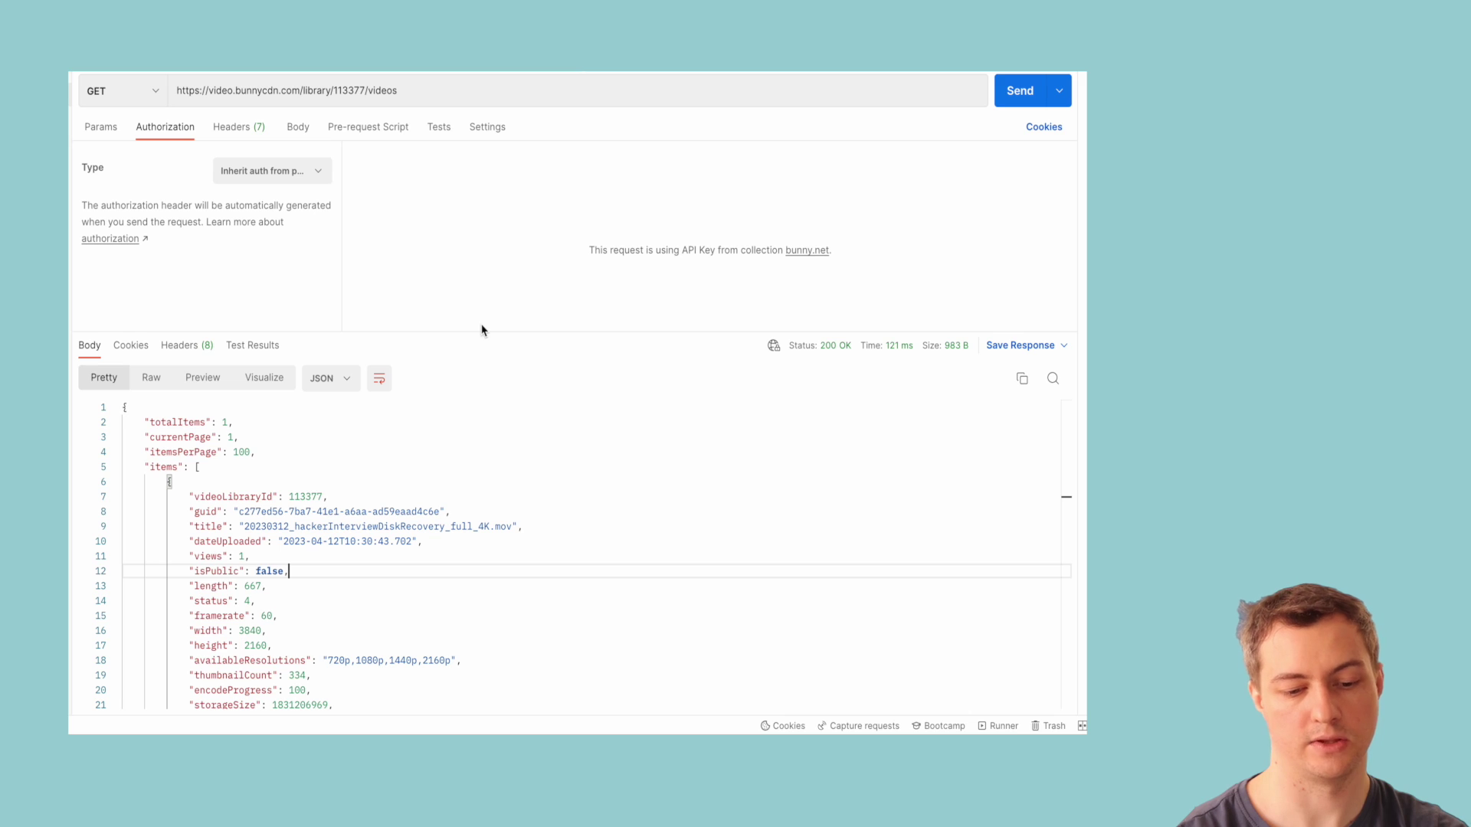
pyautogui.moveTo(197, 466); pyautogui.dragTo(355, 578)
pyautogui.click(354, 585)
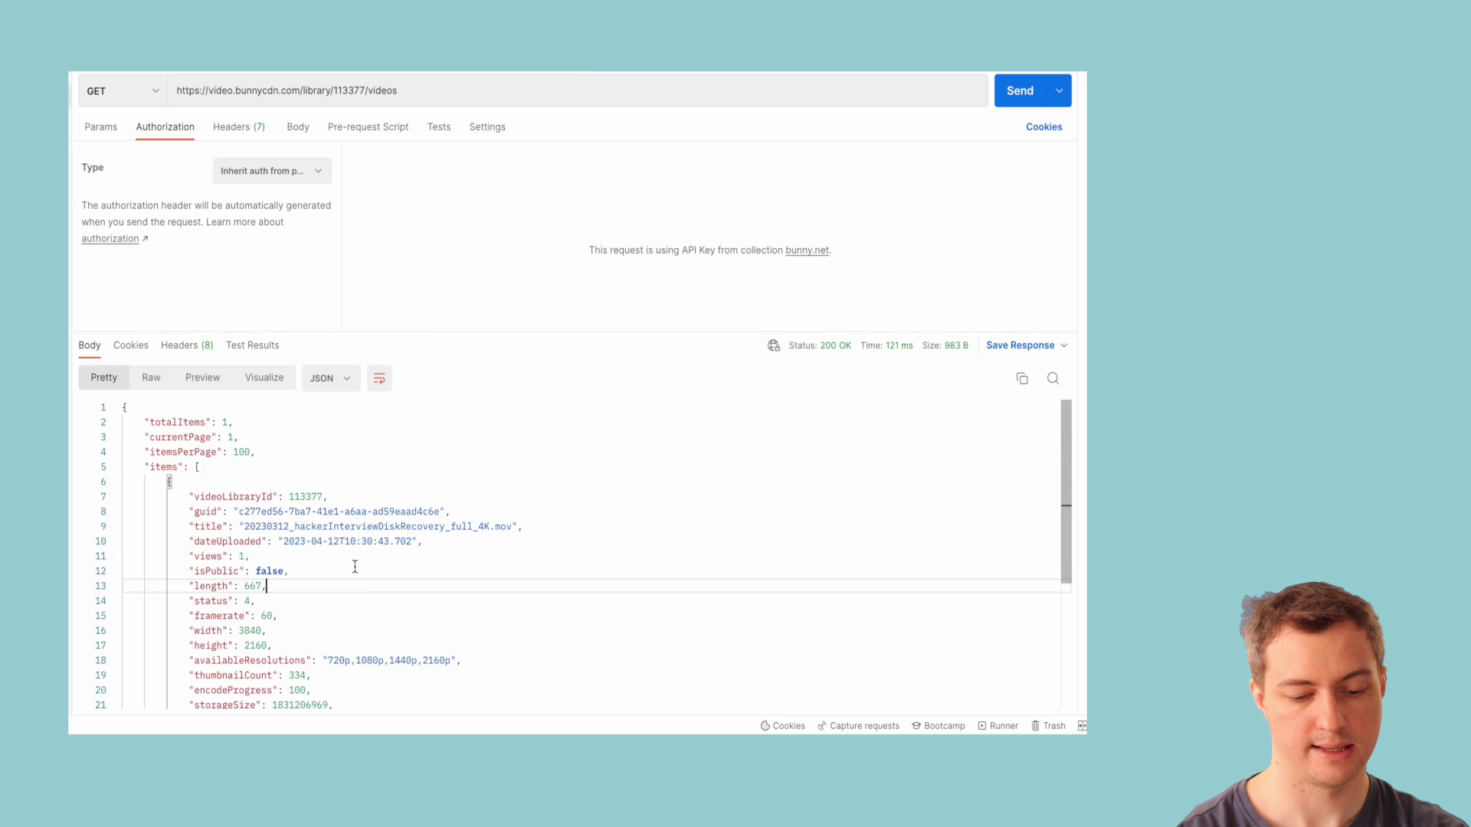